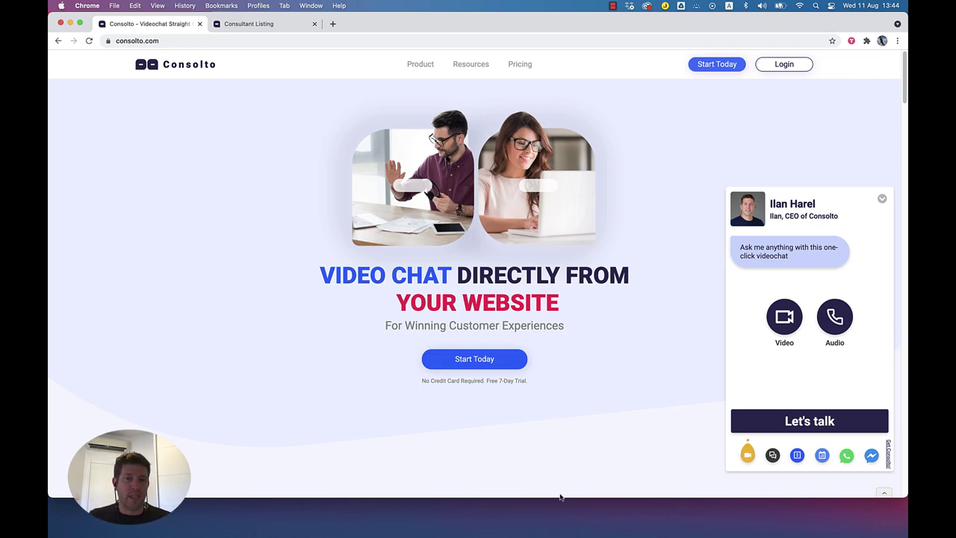
# Step: Collapse the homepage video chat widget into the compact list of two consultants
pyautogui.click(882, 199)
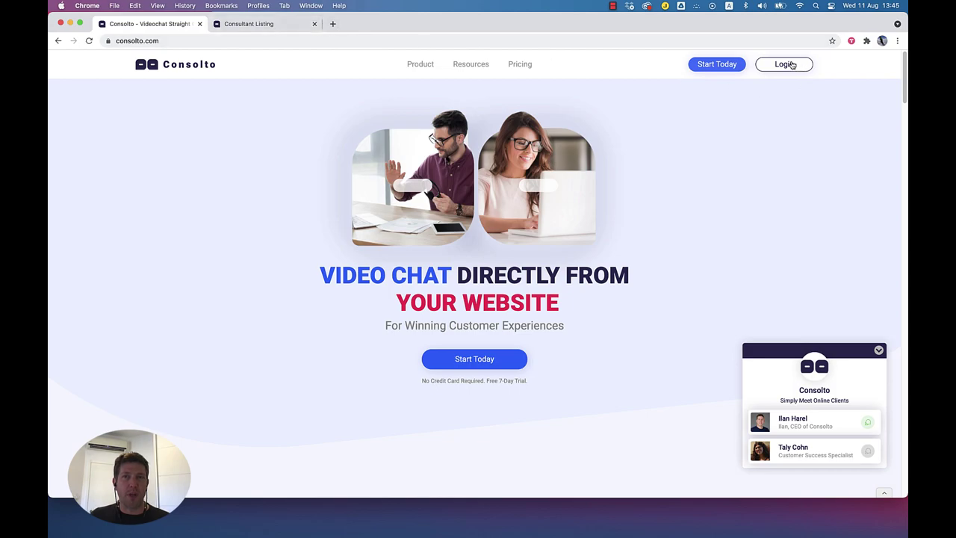
# Step: Log in and copy the direct ClickNTalk Page link from the Widget Center
pyautogui.click(790, 65)
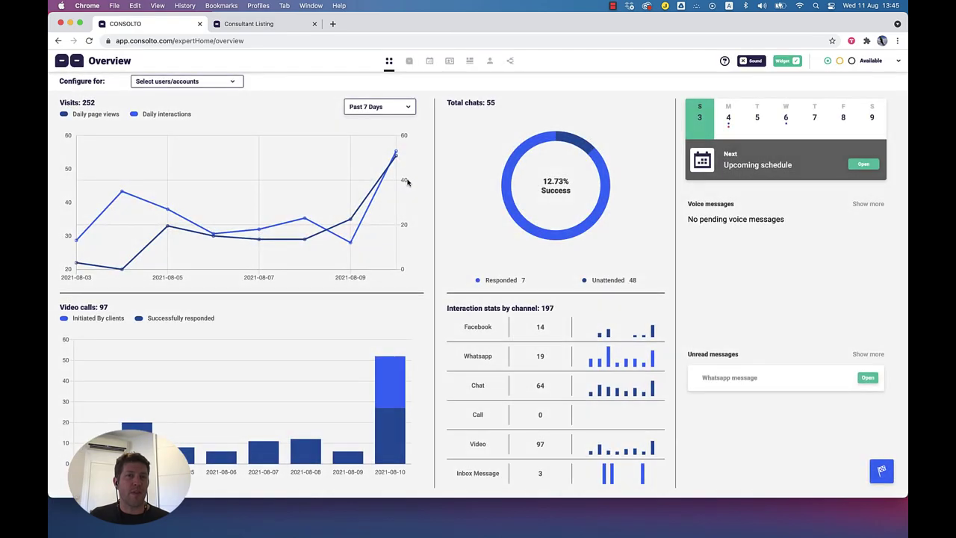
pyautogui.click(451, 66)
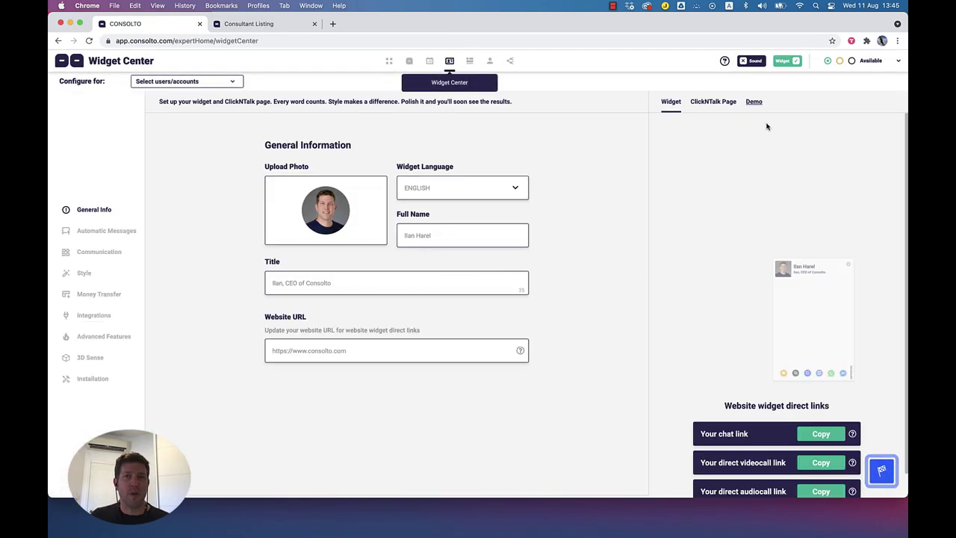
pyautogui.click(719, 103)
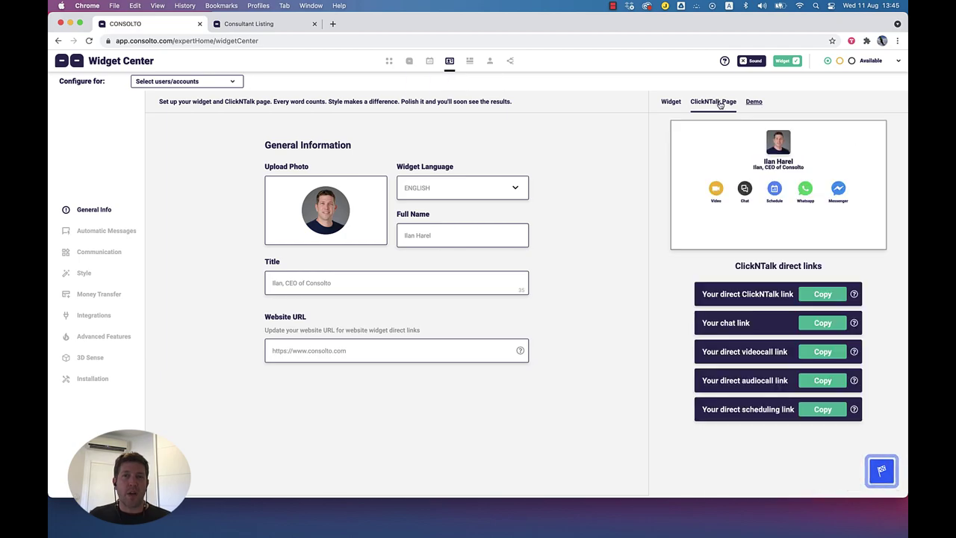
pyautogui.click(821, 293)
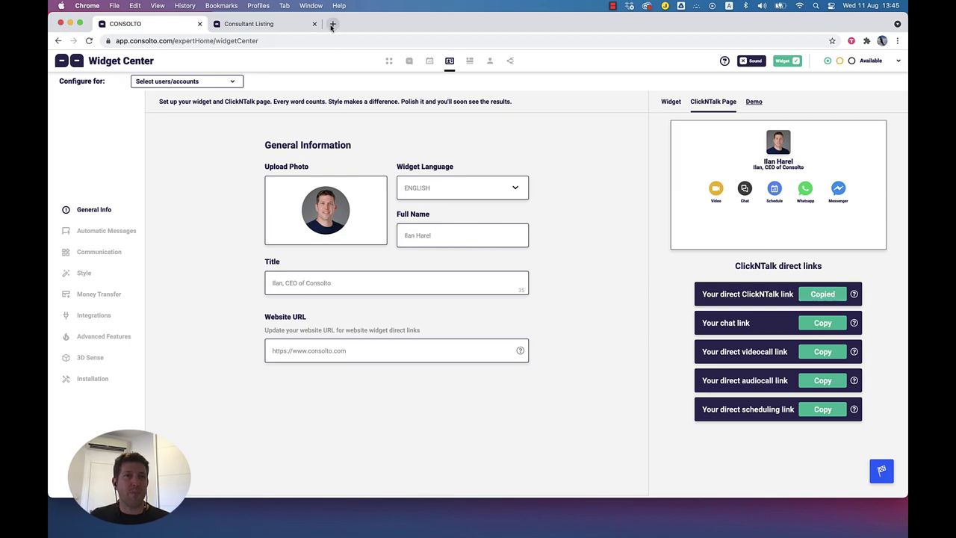
# Step: Load the copied ClickNTalk link in a new tab, then return to the dashboard tab
pyautogui.click(331, 26)
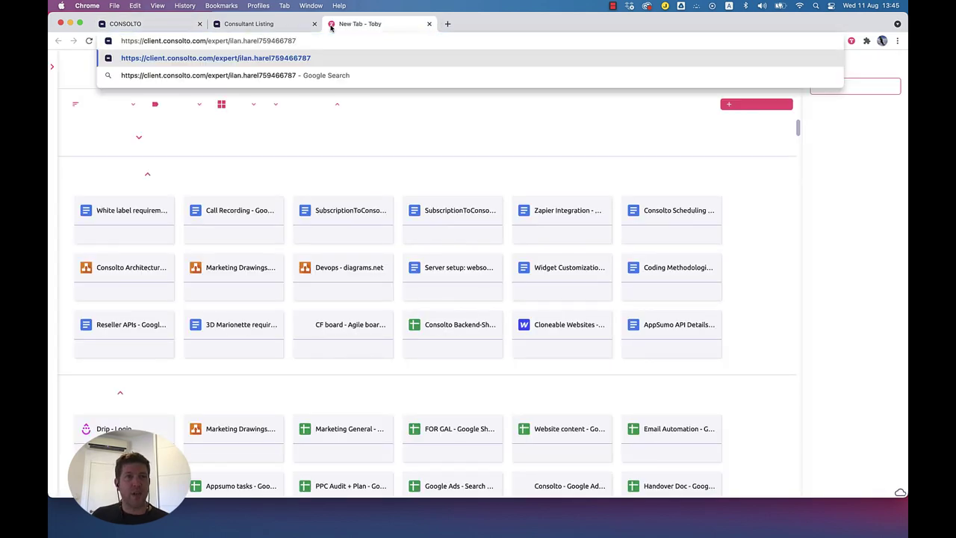
pyautogui.press('Return')
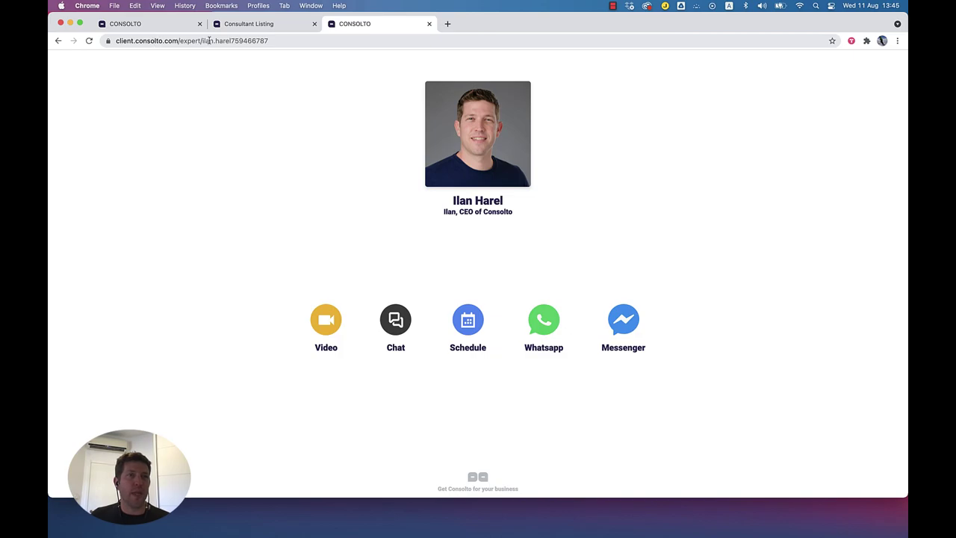
pyautogui.click(176, 27)
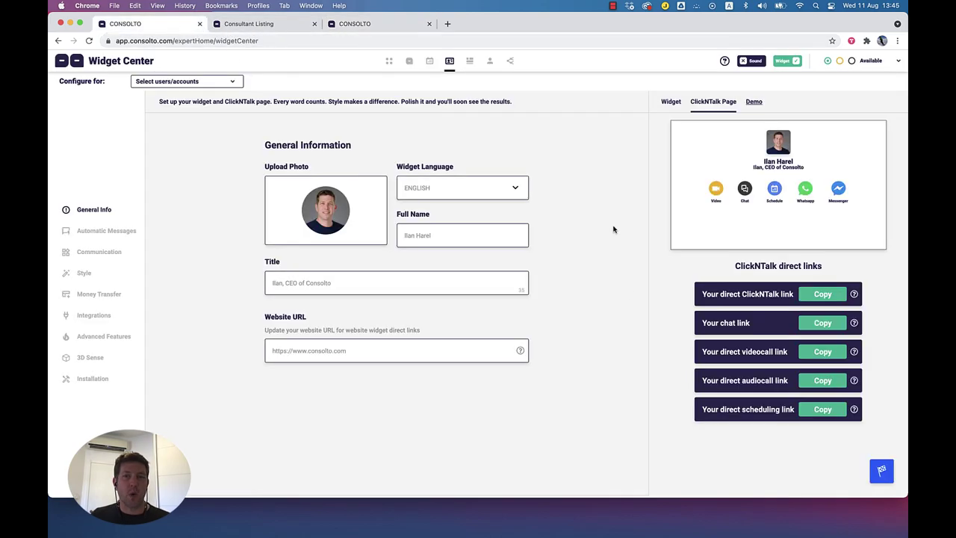
# Step: Load consolto.com in a new tab and open the first consultant's widget panel
pyautogui.click(448, 24)
pyautogui.write('c')
pyautogui.press('Return')
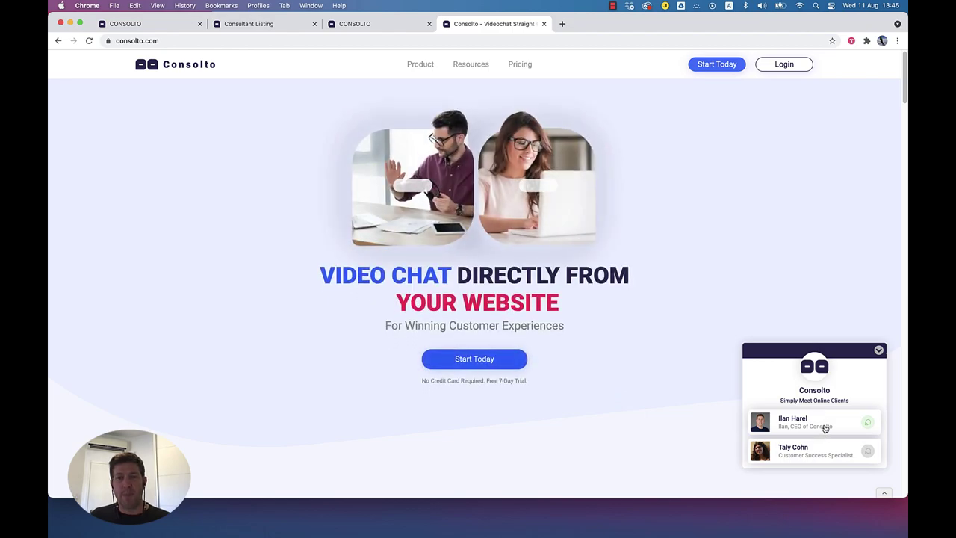
pyautogui.click(815, 423)
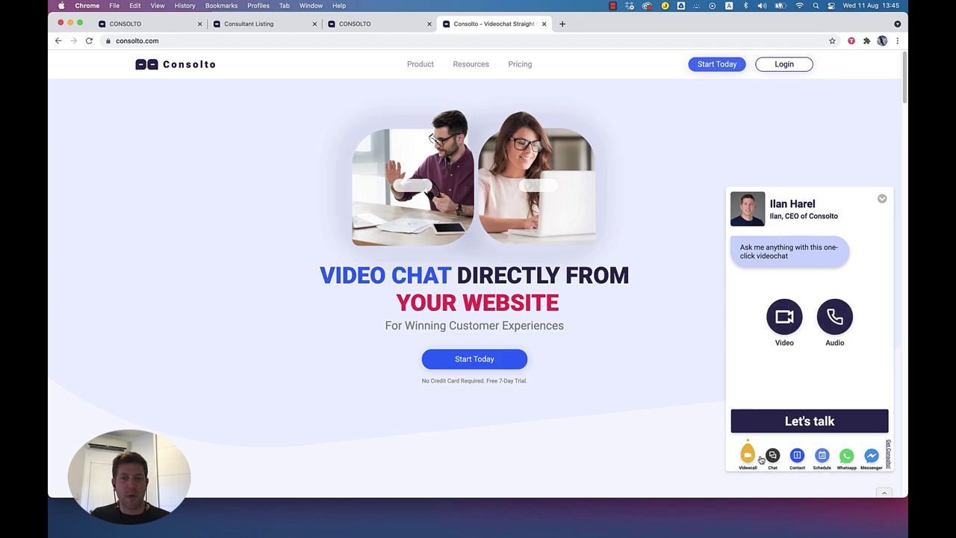
# Step: Try the widget's Contact, Chat, Schedule, WhatsApp and Messenger views, then return to the dashboard
pyautogui.click(799, 458)
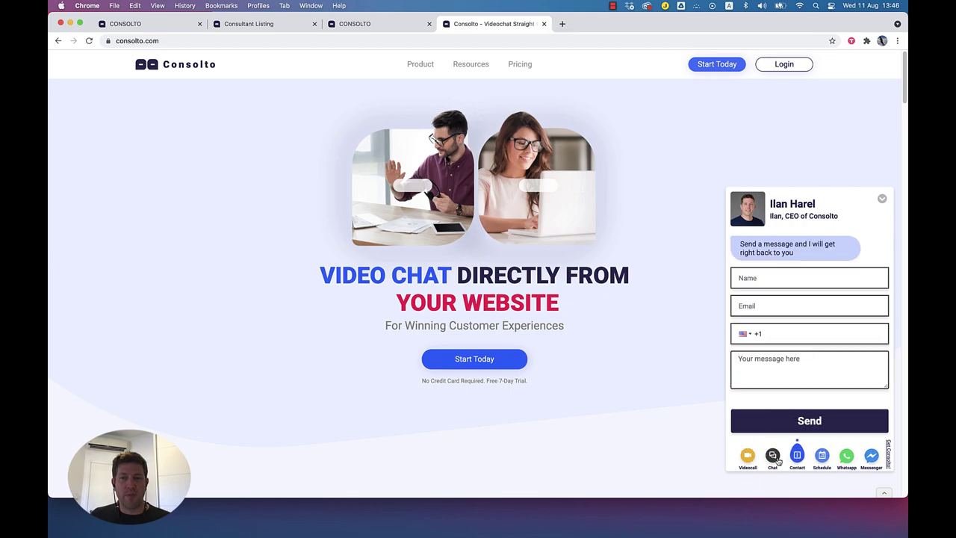
pyautogui.click(775, 460)
pyautogui.click(826, 458)
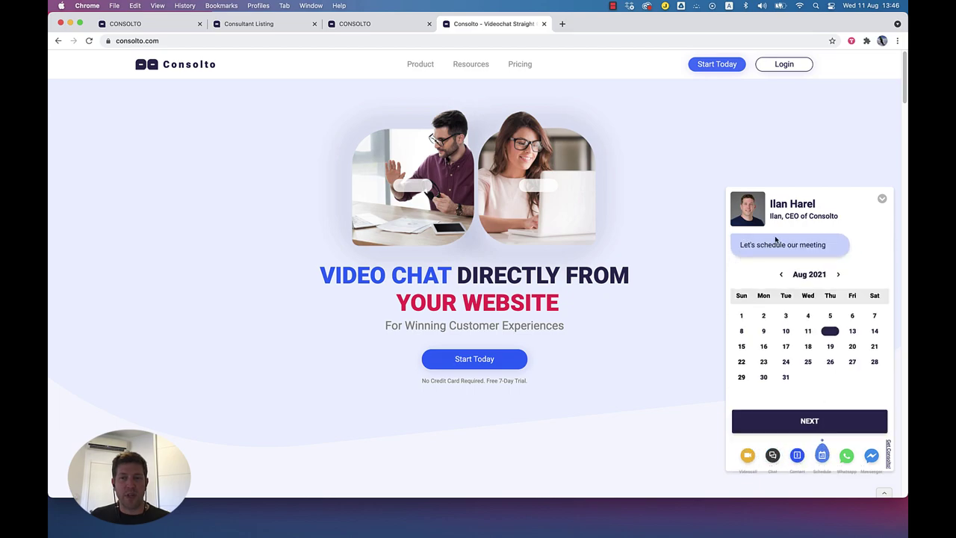
pyautogui.click(848, 458)
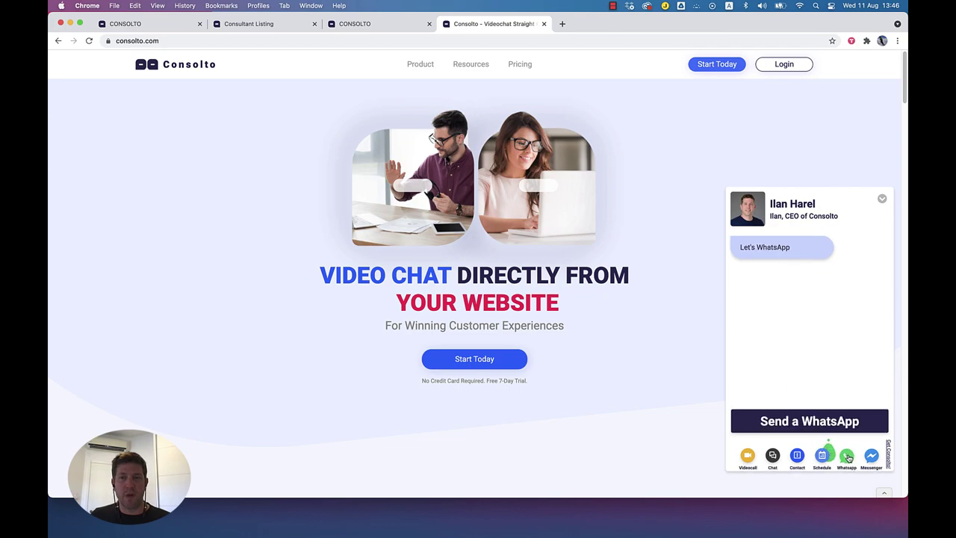
pyautogui.click(872, 458)
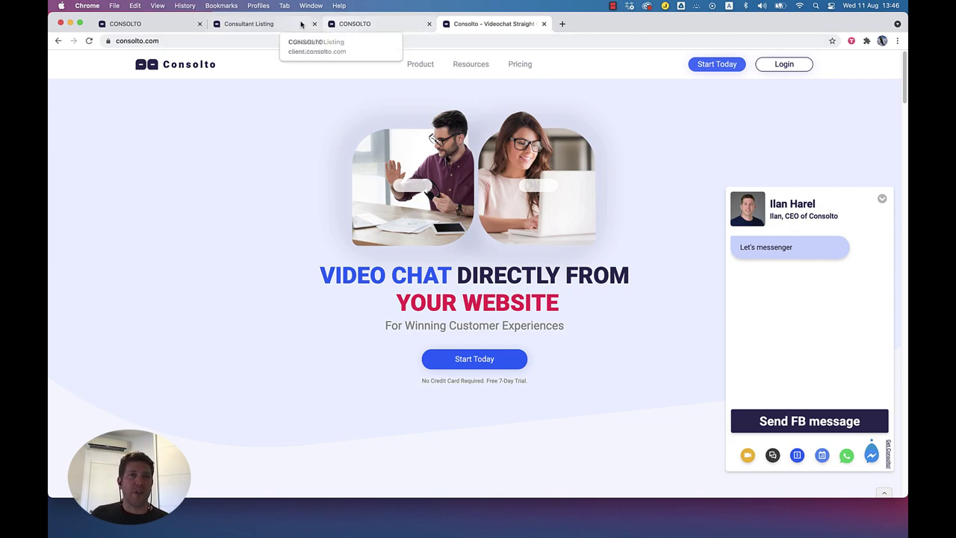
pyautogui.click(161, 27)
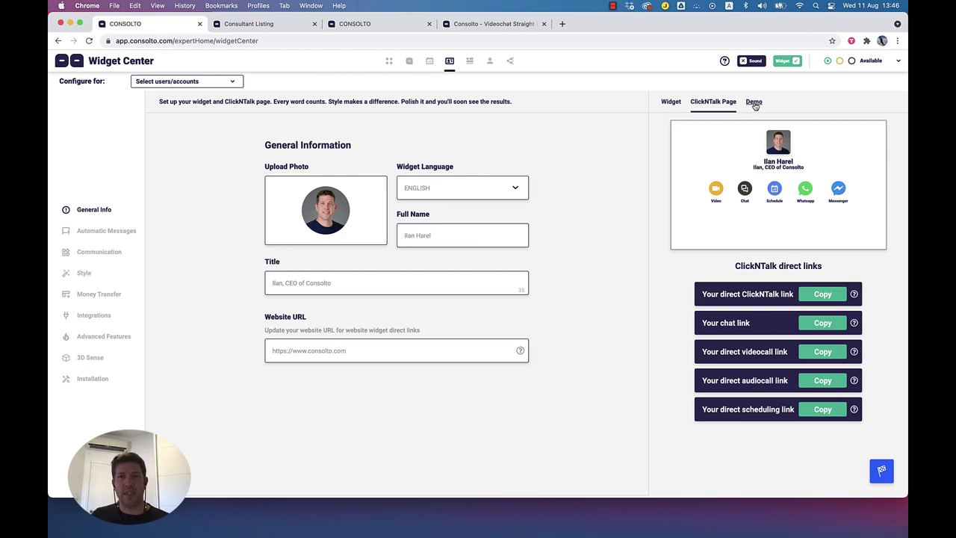
# Step: Launch the two-side Demo and place a video call from the client widget via Let's talk
pyautogui.moveTo(88, 60); pyautogui.dragTo(139, 64)
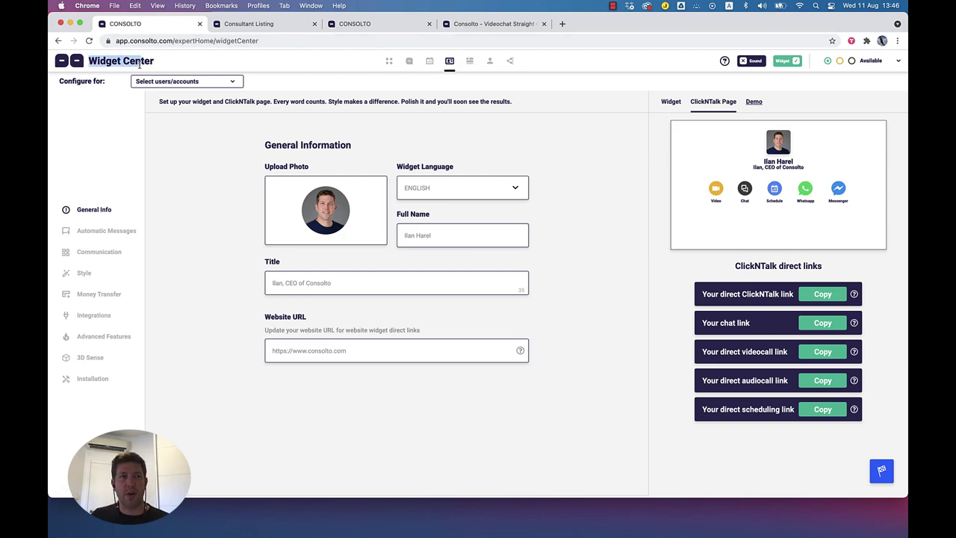
pyautogui.click(753, 102)
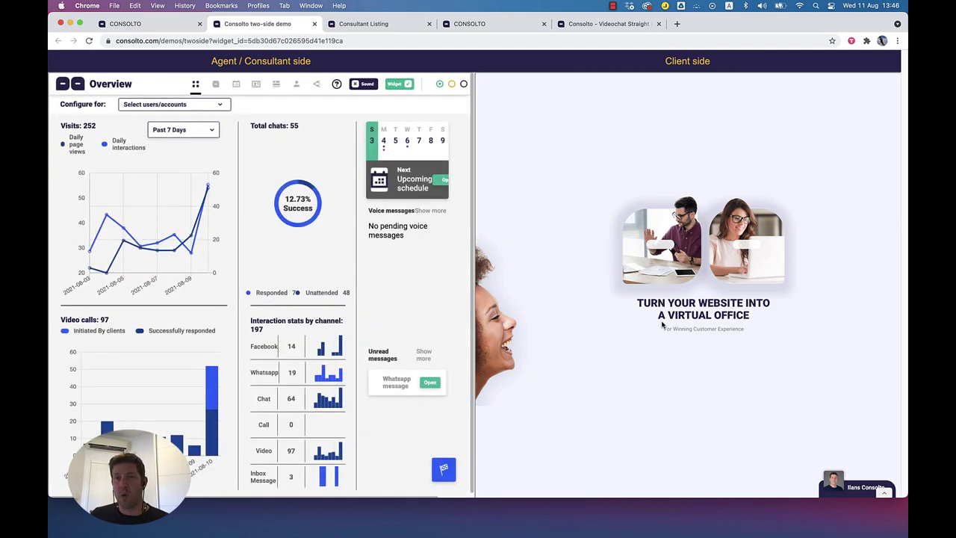
pyautogui.click(850, 490)
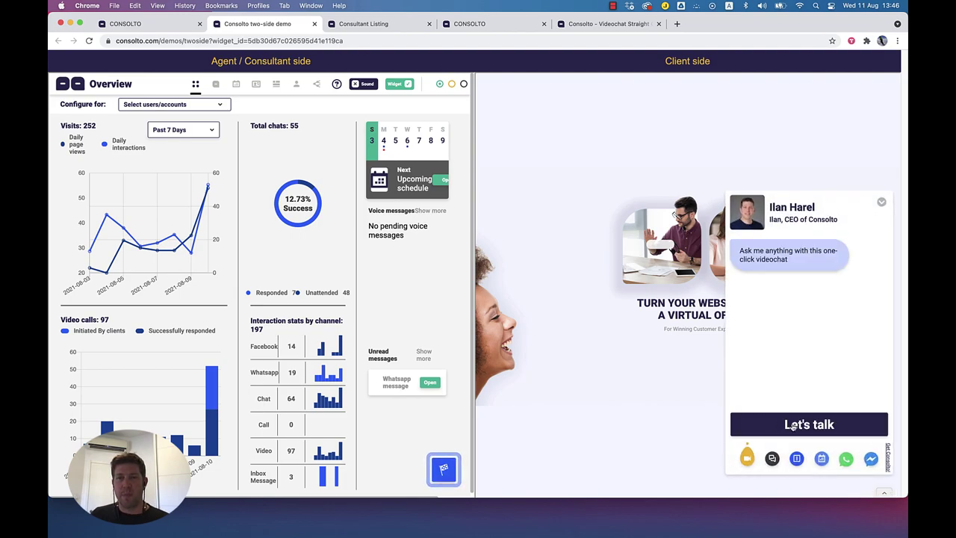
pyautogui.click(793, 426)
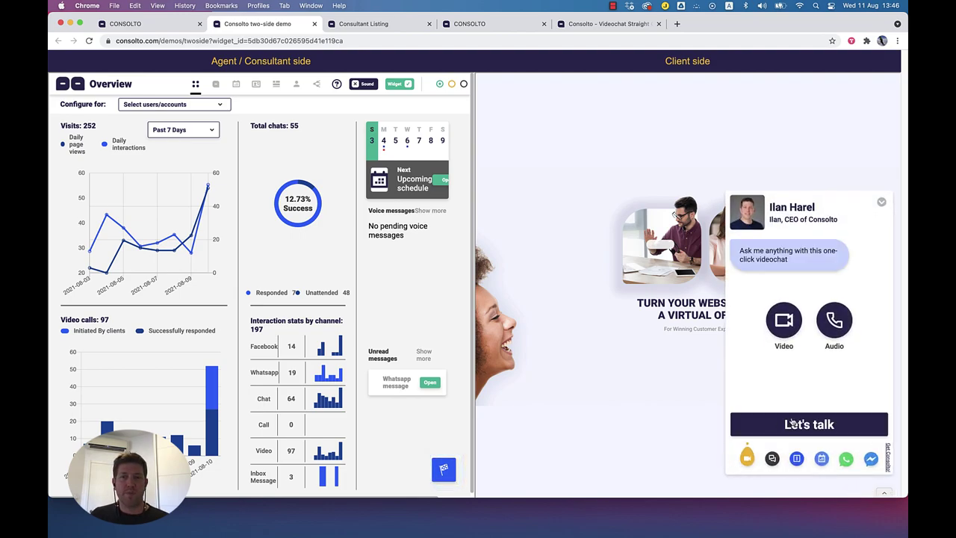
pyautogui.click(786, 323)
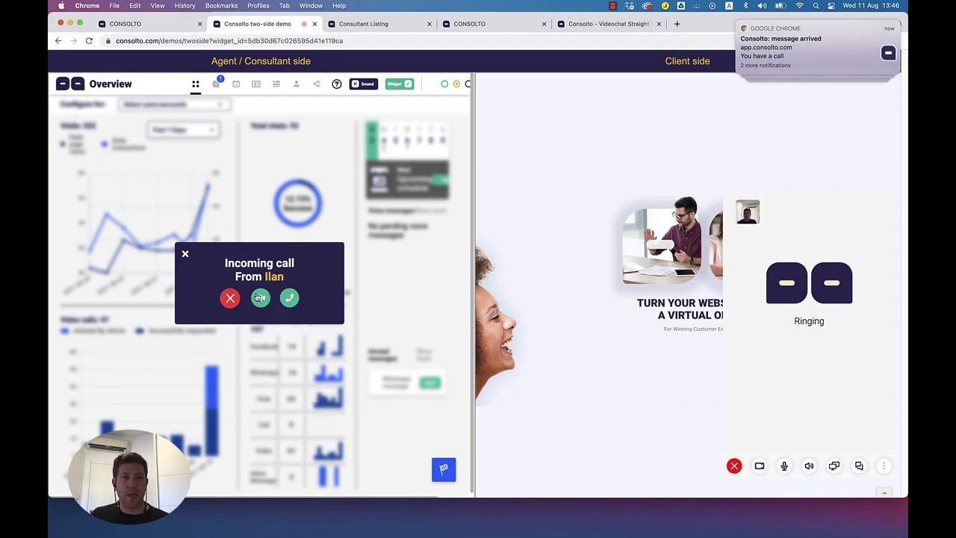
# Step: Accept the demo call with video and open chat on both client and agent sides
pyautogui.click(260, 298)
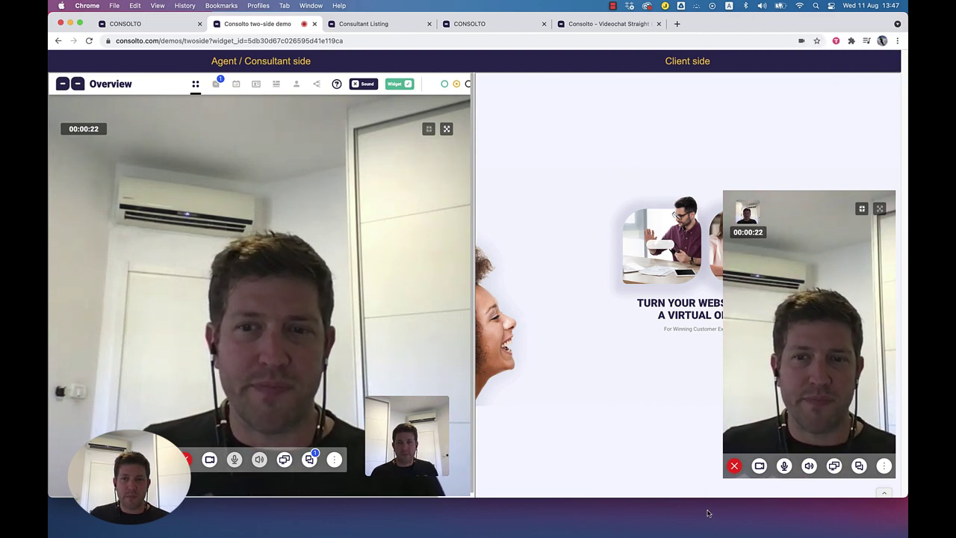
pyautogui.click(859, 467)
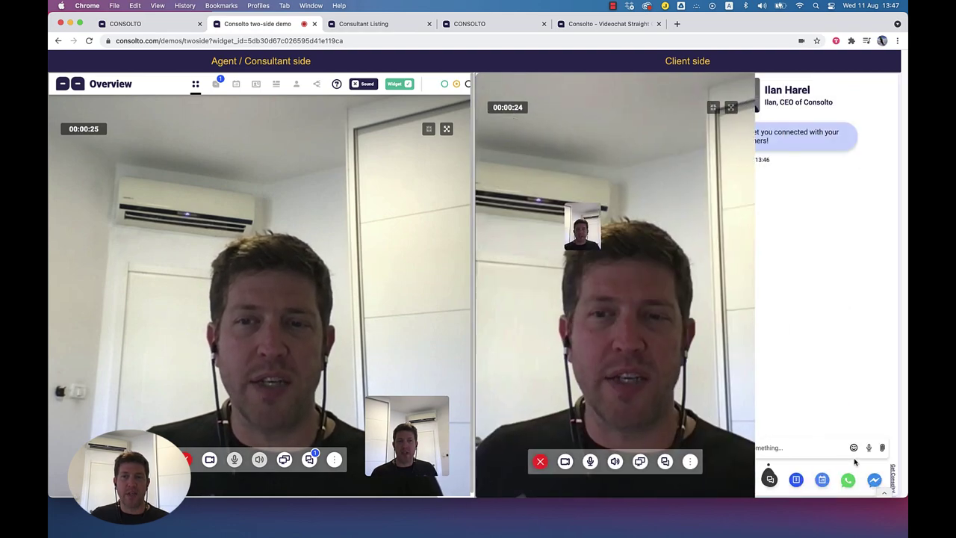
pyautogui.click(309, 461)
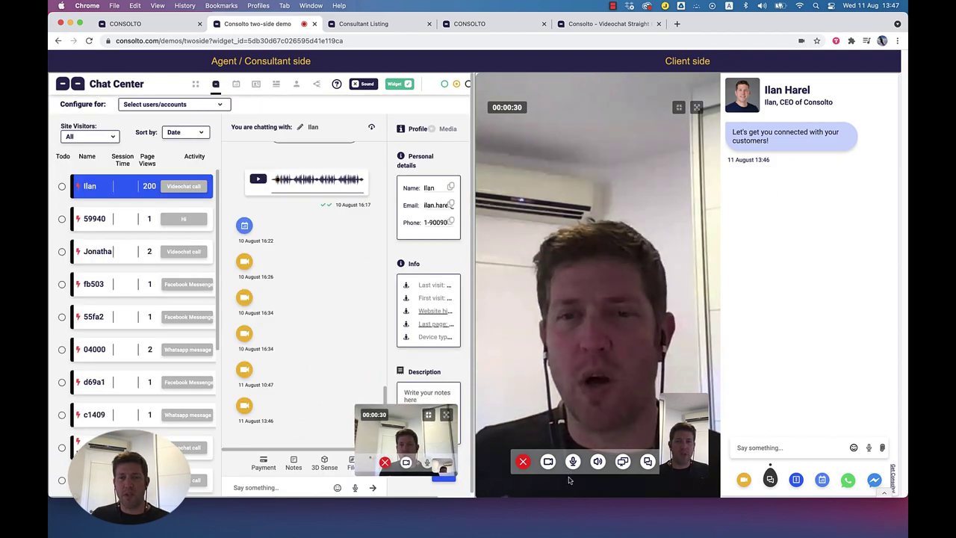
# Step: Hang up the video call, dismiss the Call Ended popup, and return to the Widget Center
pyautogui.click(524, 464)
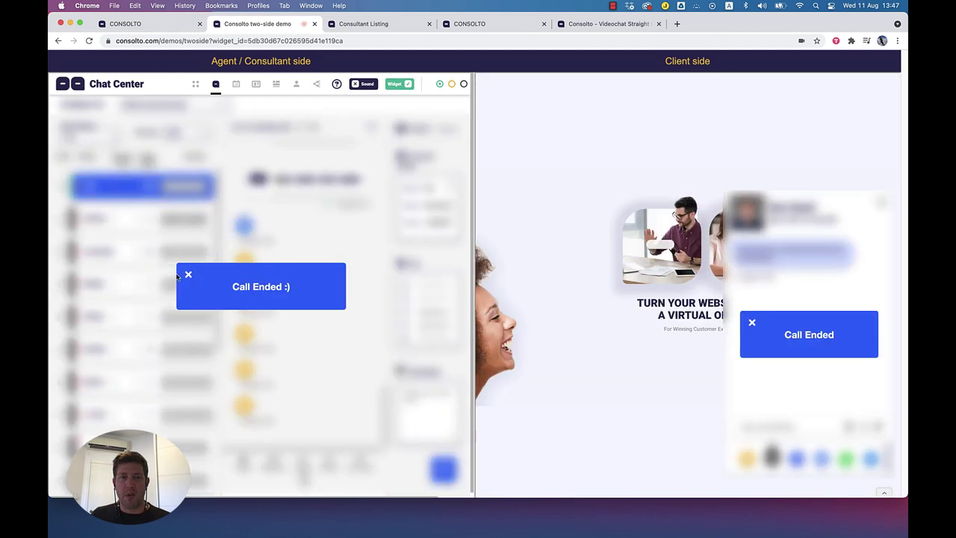
pyautogui.click(188, 274)
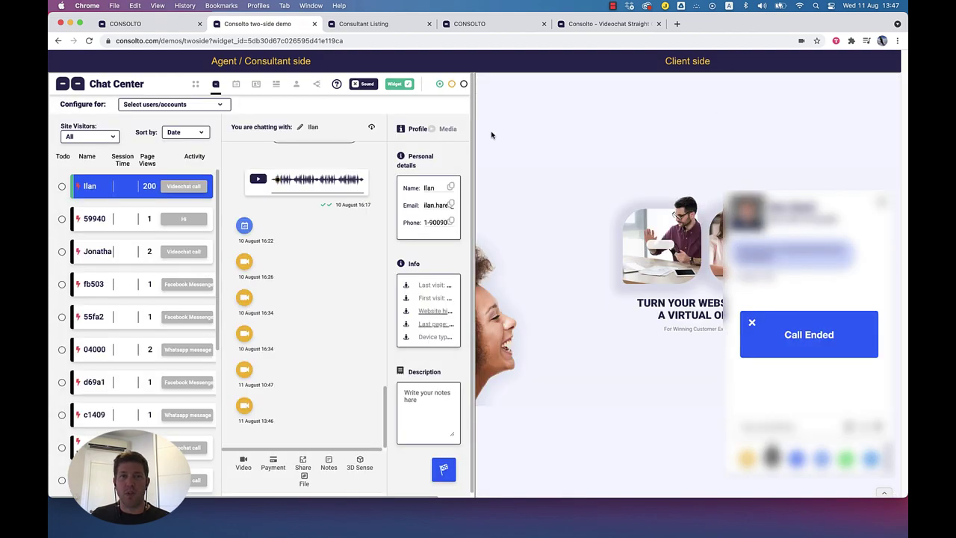
pyautogui.scroll(5, 331, 271)
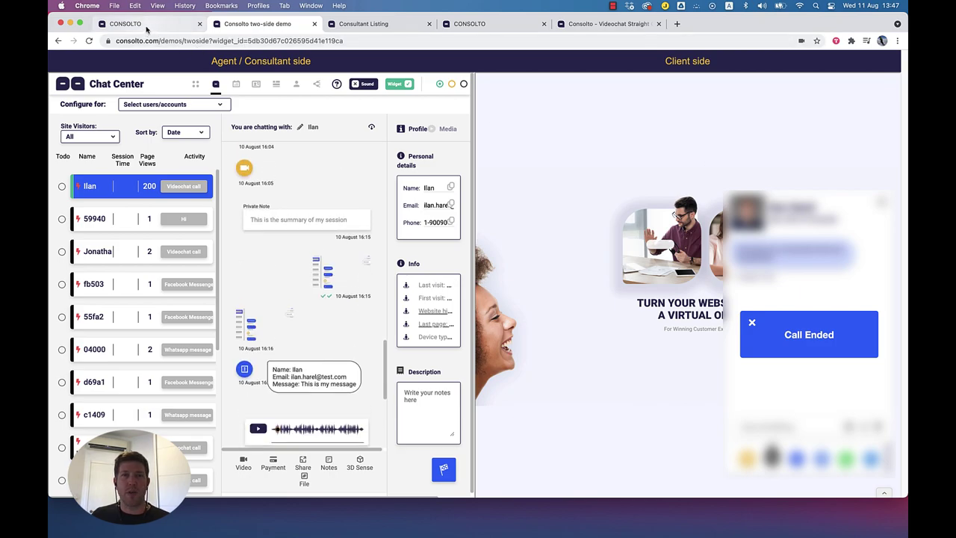
pyautogui.click(143, 25)
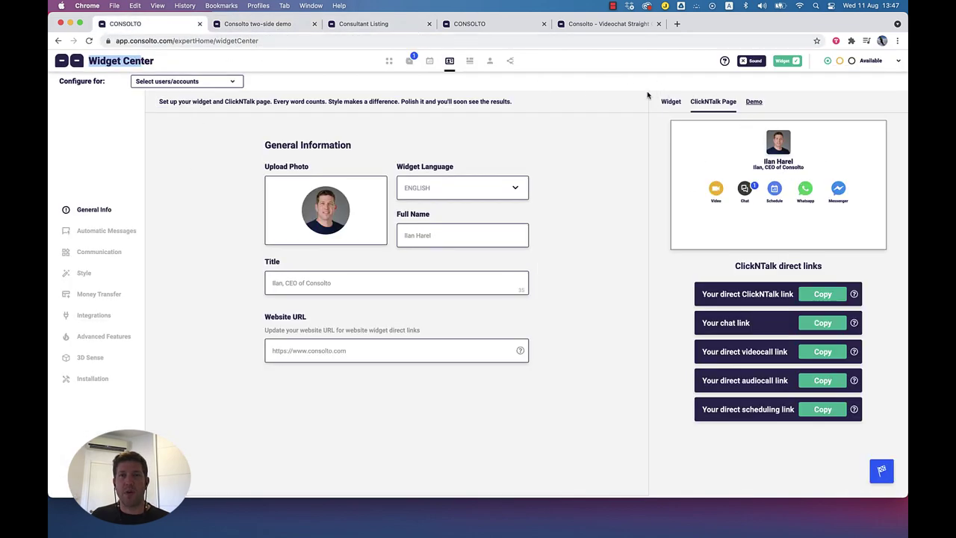
pyautogui.moveTo(117, 60); pyautogui.dragTo(205, 64)
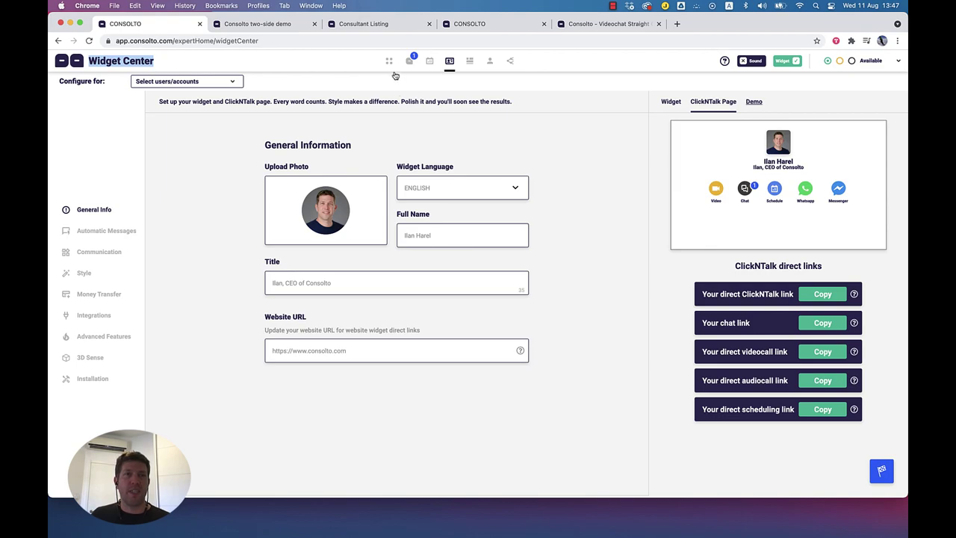
pyautogui.click(389, 64)
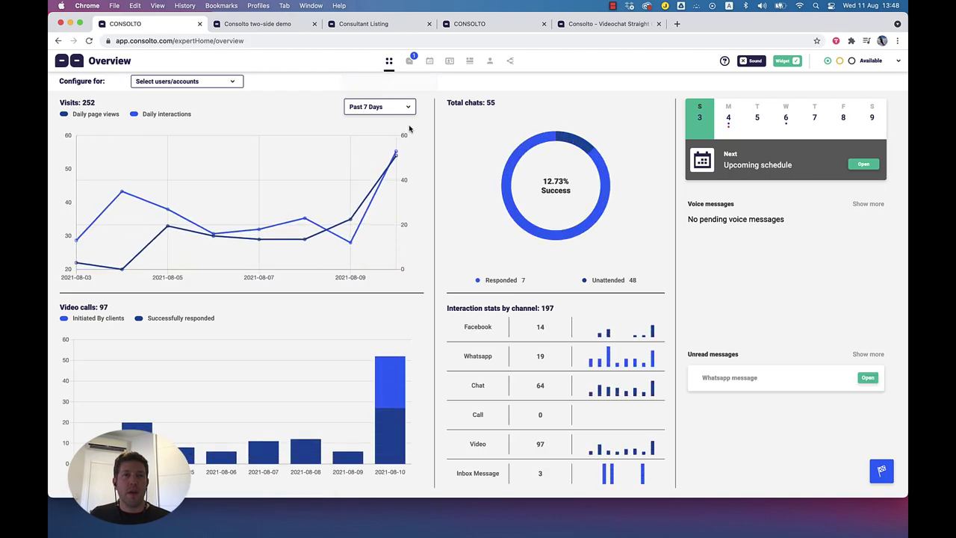
pyautogui.moveTo(91, 59); pyautogui.dragTo(138, 63)
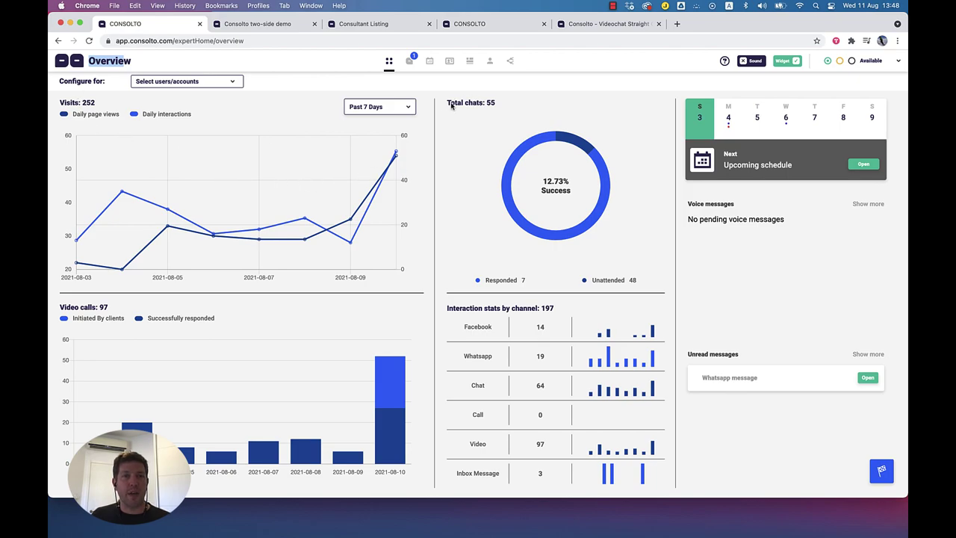
pyautogui.moveTo(453, 102); pyautogui.dragTo(496, 104)
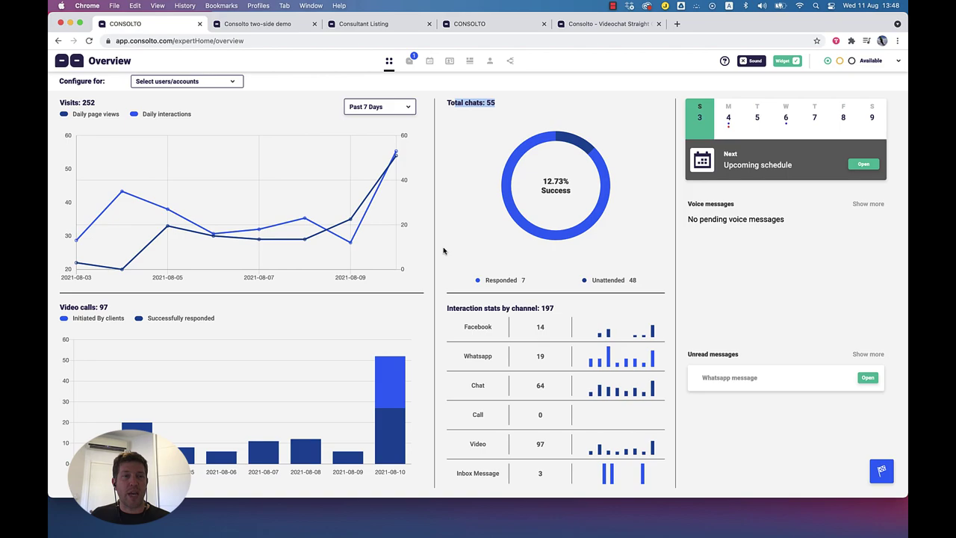
pyautogui.doubleClick(613, 280)
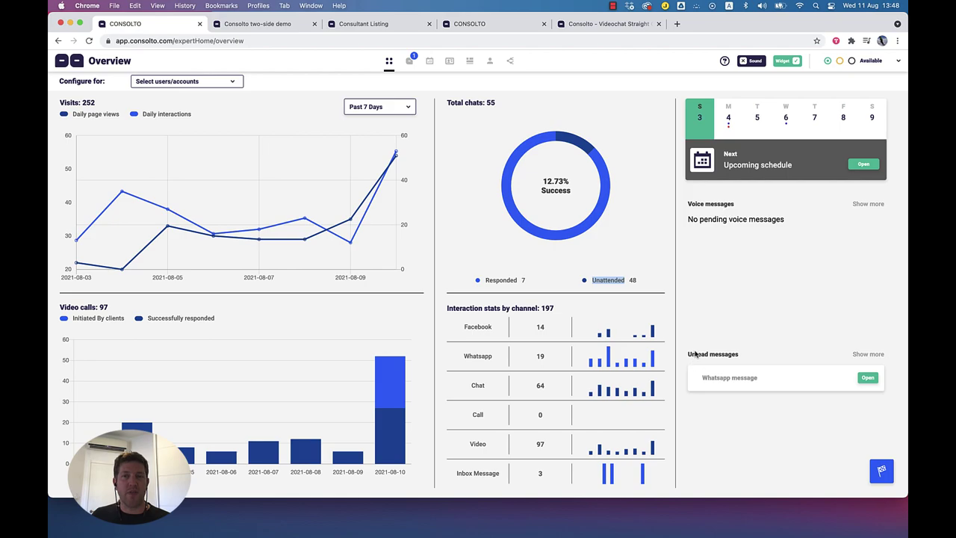
pyautogui.moveTo(731, 356); pyautogui.dragTo(696, 355)
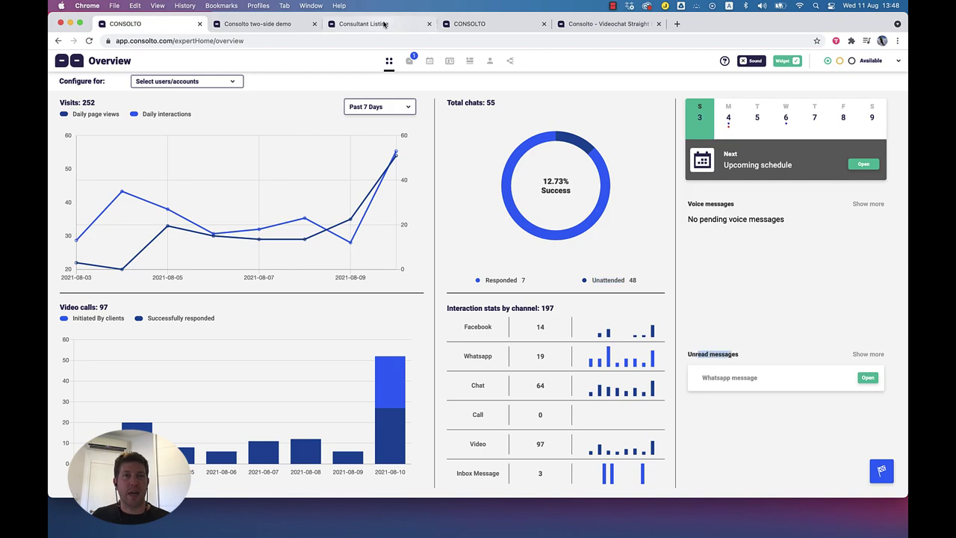
# Step: End the connecting ClickNTalk video call, close its tab, and go back to the Overview dashboard
pyautogui.click(590, 26)
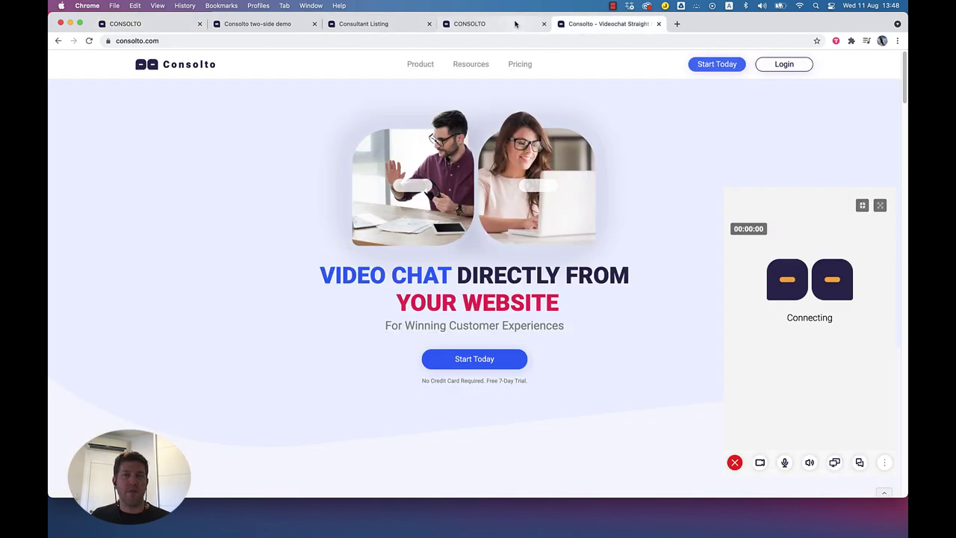
pyautogui.click(478, 24)
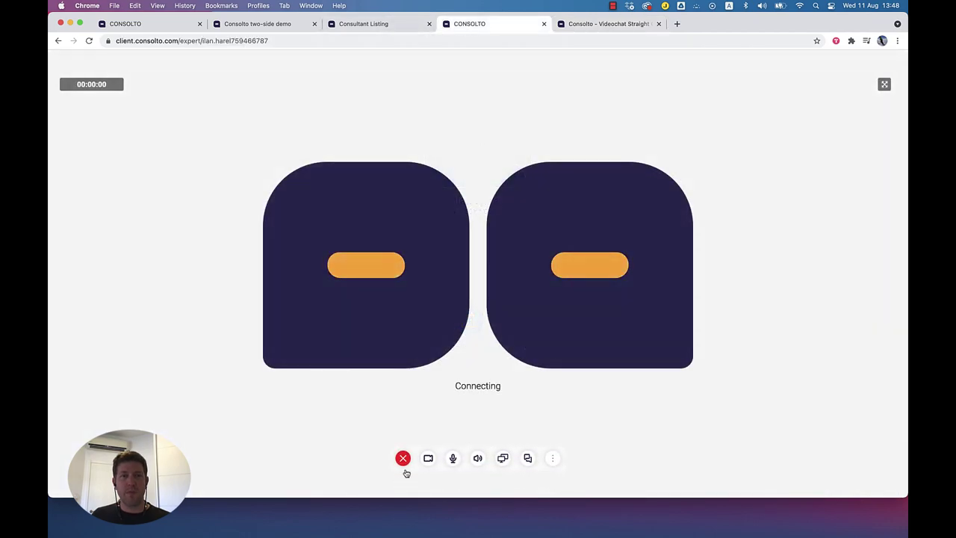
pyautogui.click(404, 458)
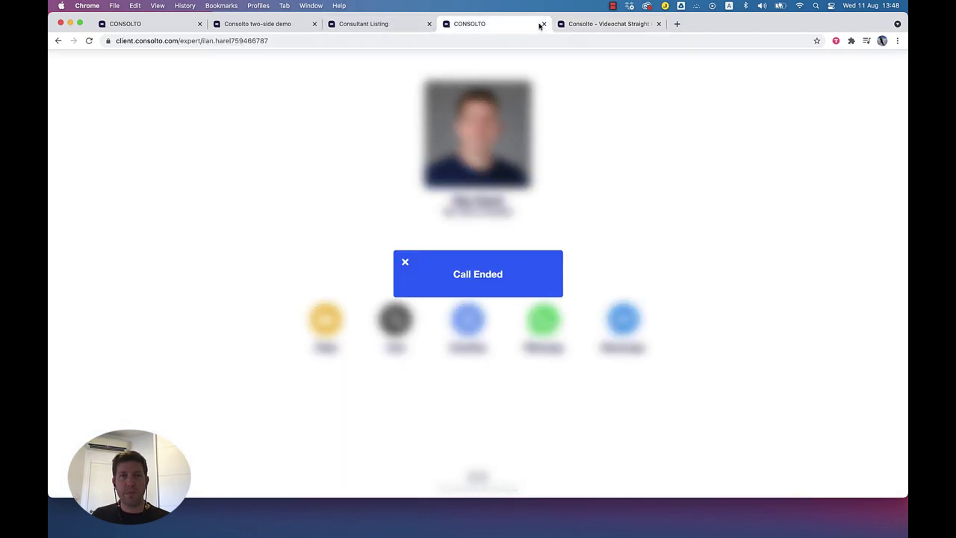
pyautogui.click(543, 24)
pyautogui.click(176, 24)
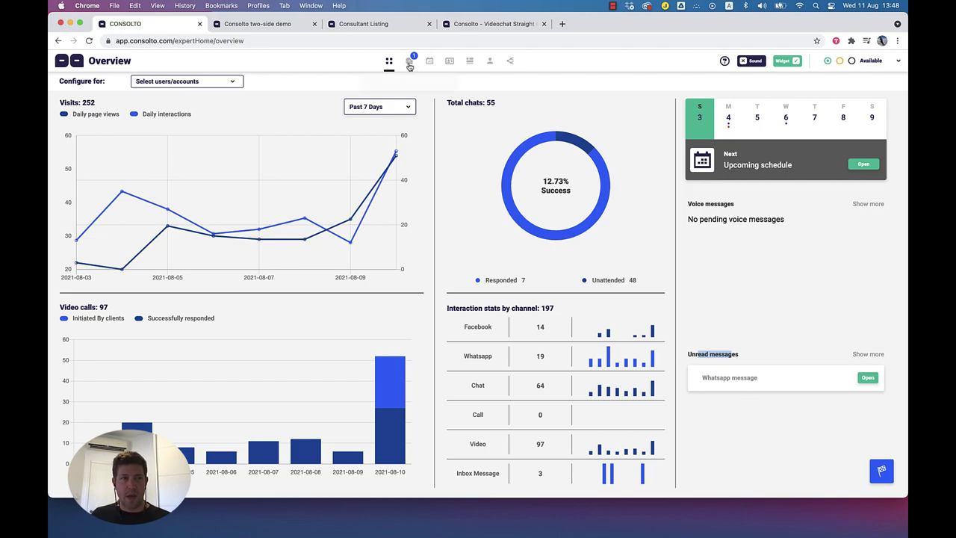
# Step: Set the Overview analytics range to Past 30 Days (1067 visits, 215 chats)
pyautogui.click(381, 104)
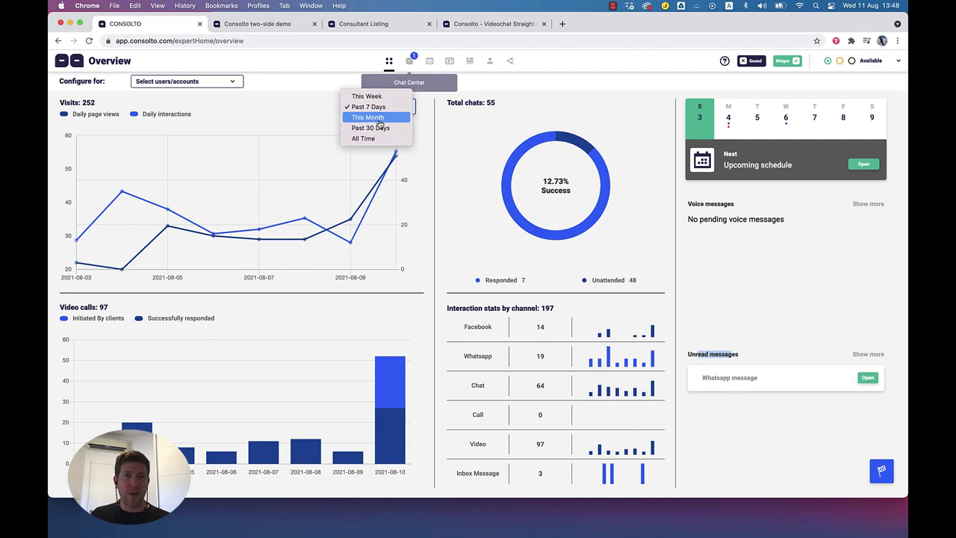
pyautogui.click(382, 128)
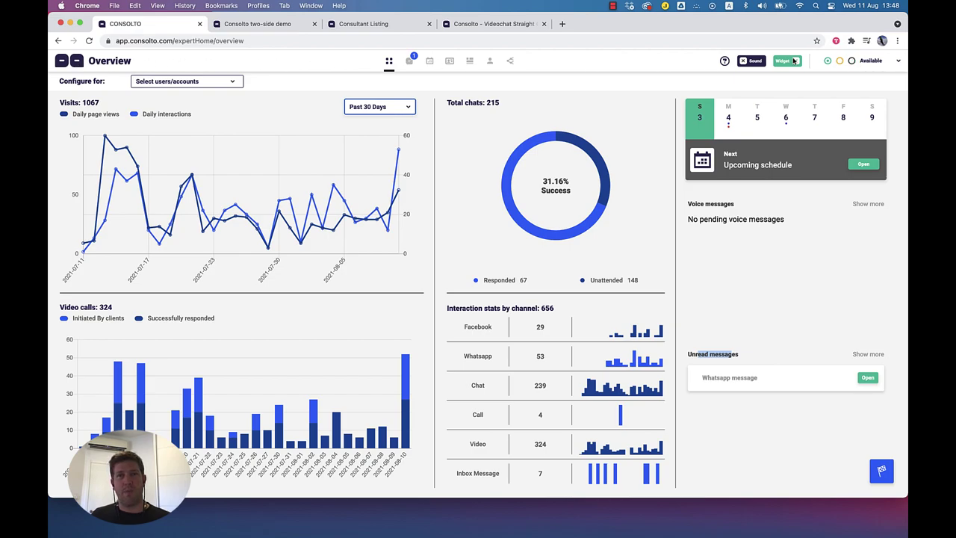
pyautogui.moveTo(132, 61); pyautogui.dragTo(88, 61)
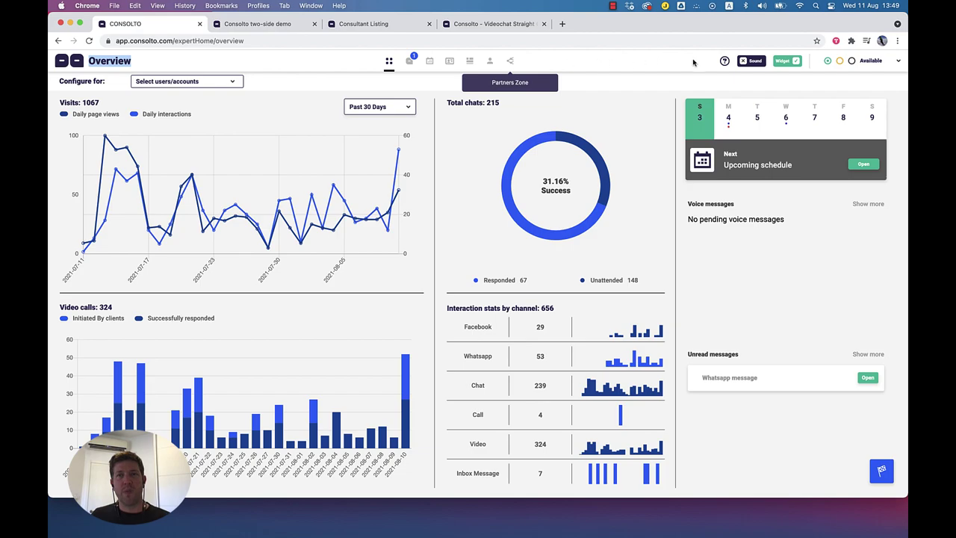
# Step: Start a support chat from the help menu's Contact us, then reload the dashboard to the past 7 days
pyautogui.click(726, 62)
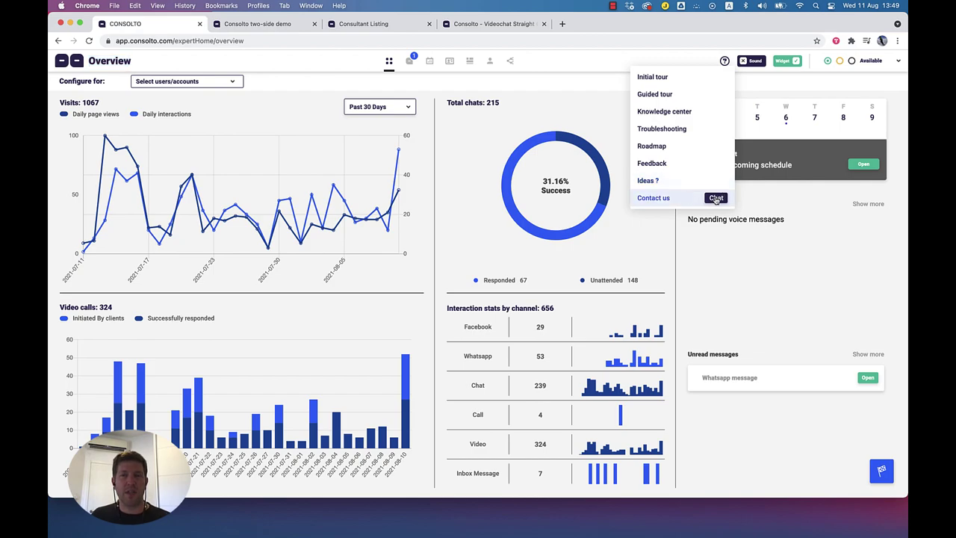
pyautogui.click(716, 198)
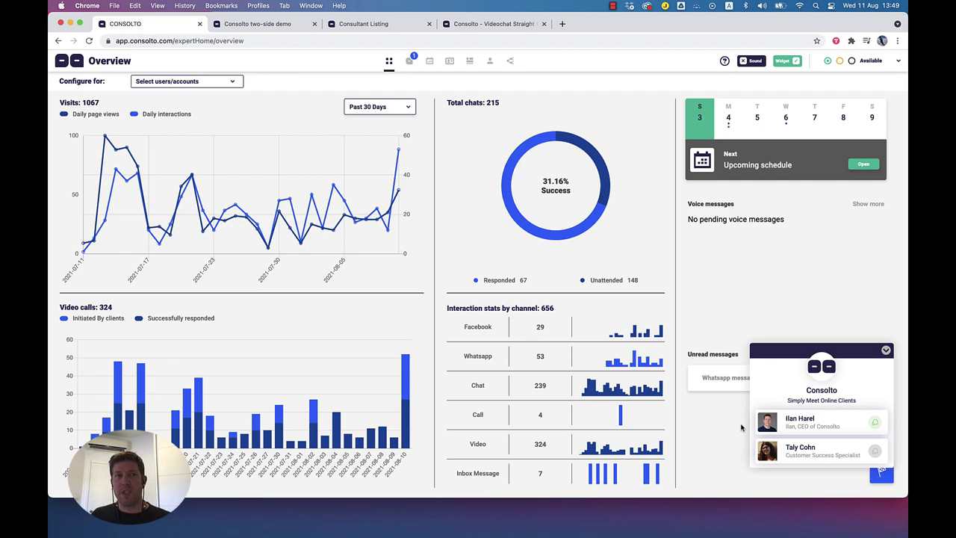
pyautogui.click(89, 41)
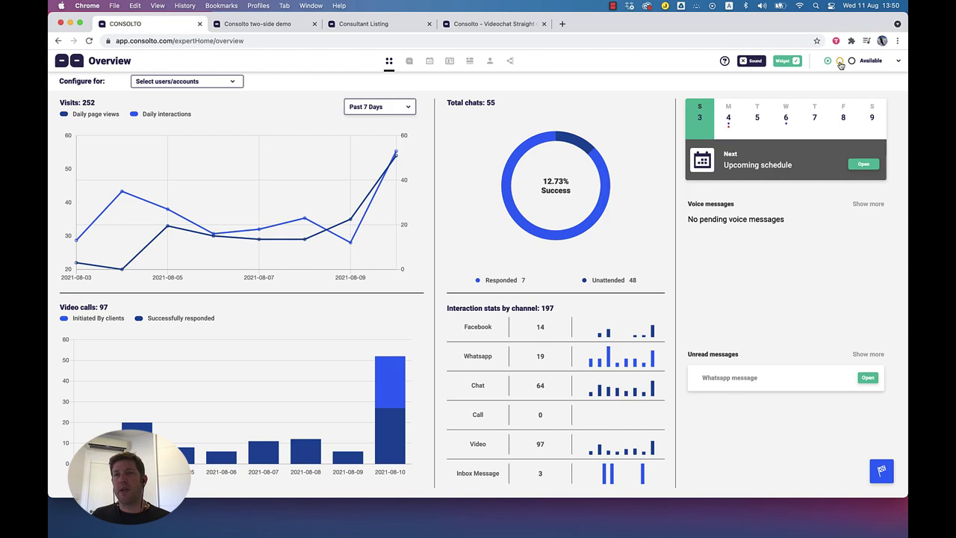
pyautogui.click(840, 62)
pyautogui.click(857, 62)
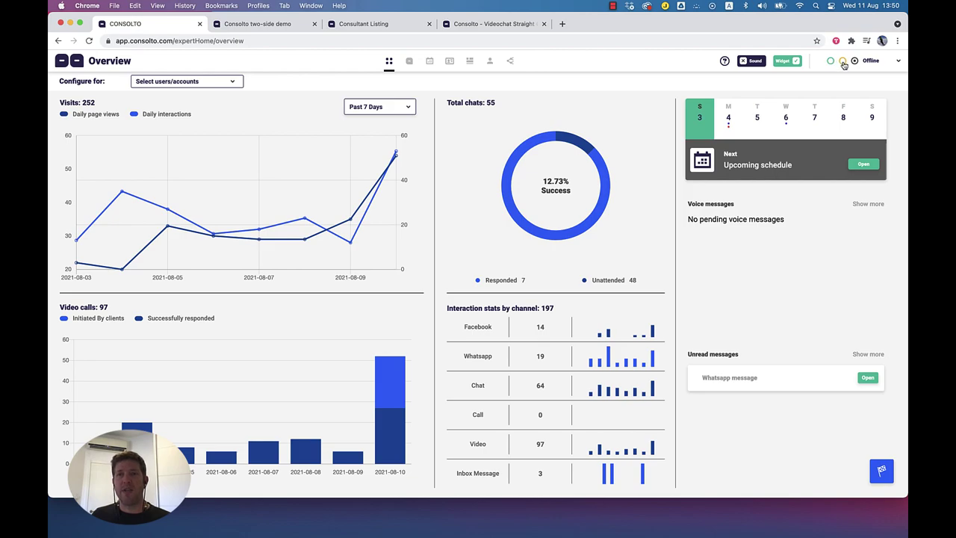
pyautogui.click(829, 63)
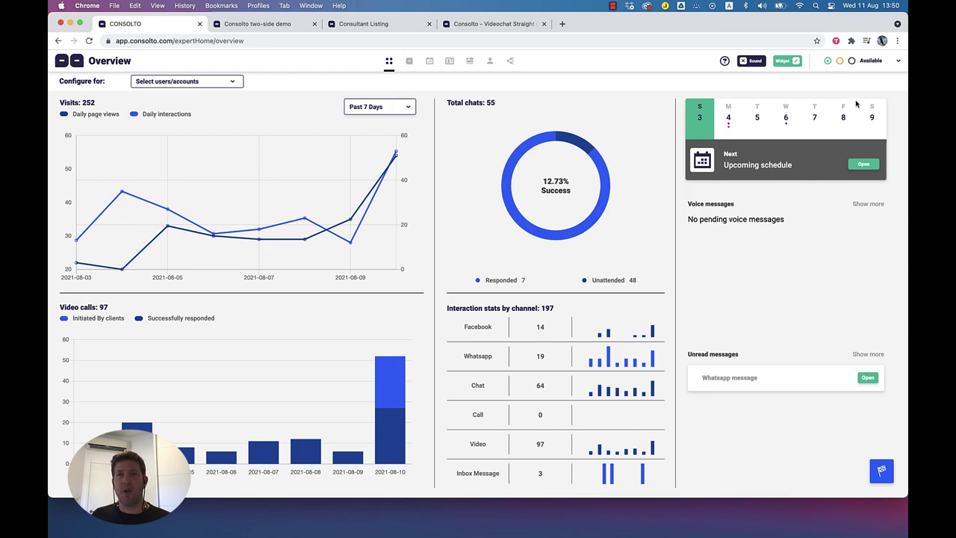
pyautogui.click(900, 63)
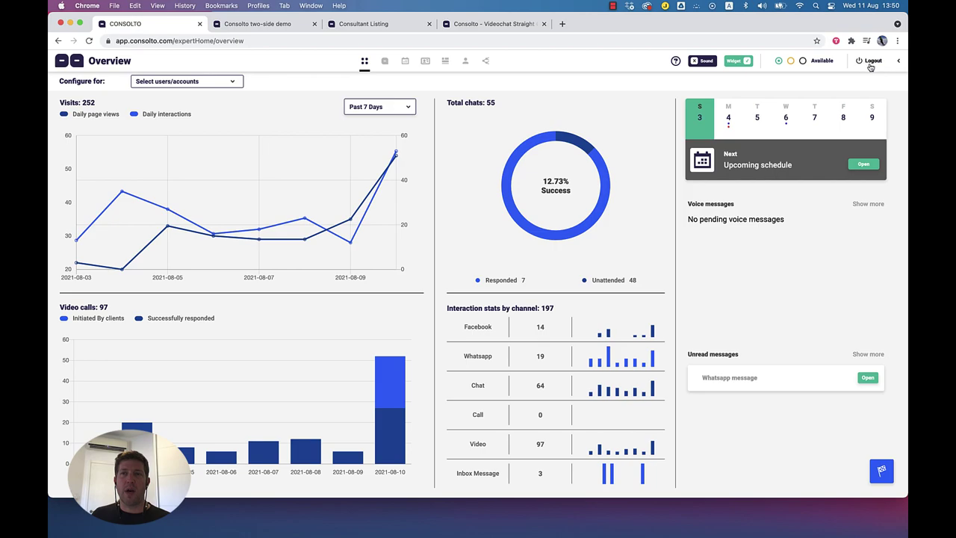
pyautogui.click(900, 63)
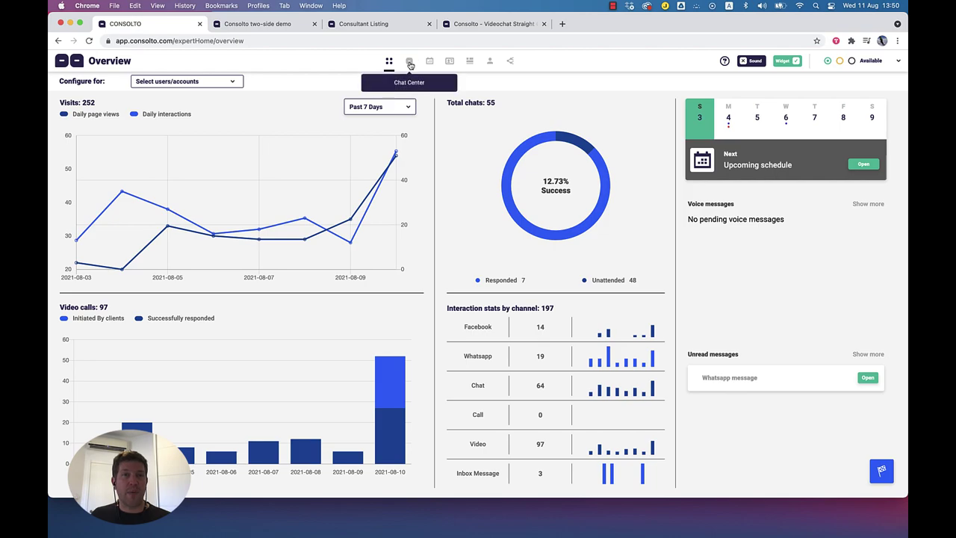
# Step: Open the Chat Center and scroll through the top visitor's chat history, note and profile
pyautogui.click(409, 63)
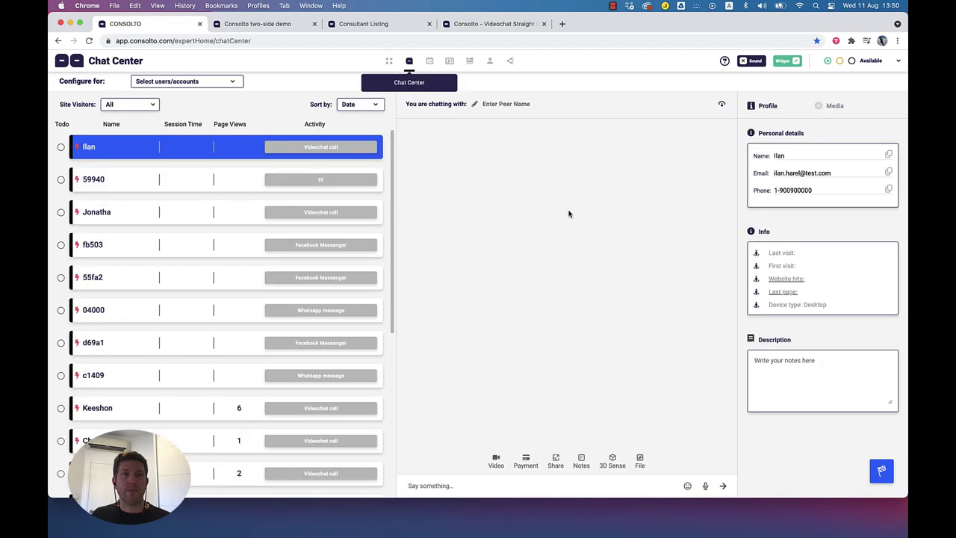
pyautogui.scroll(5, 441, 301)
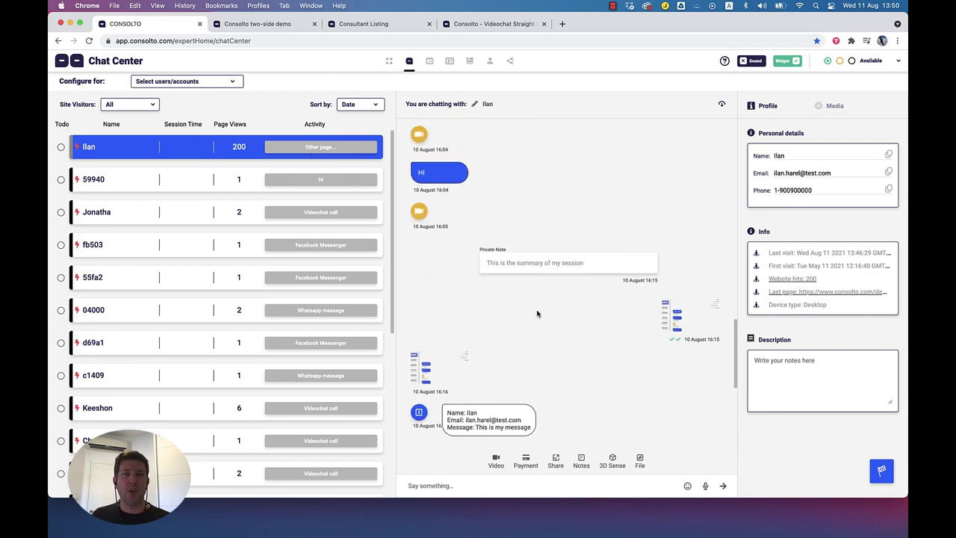
pyautogui.scroll(-1, 537, 314)
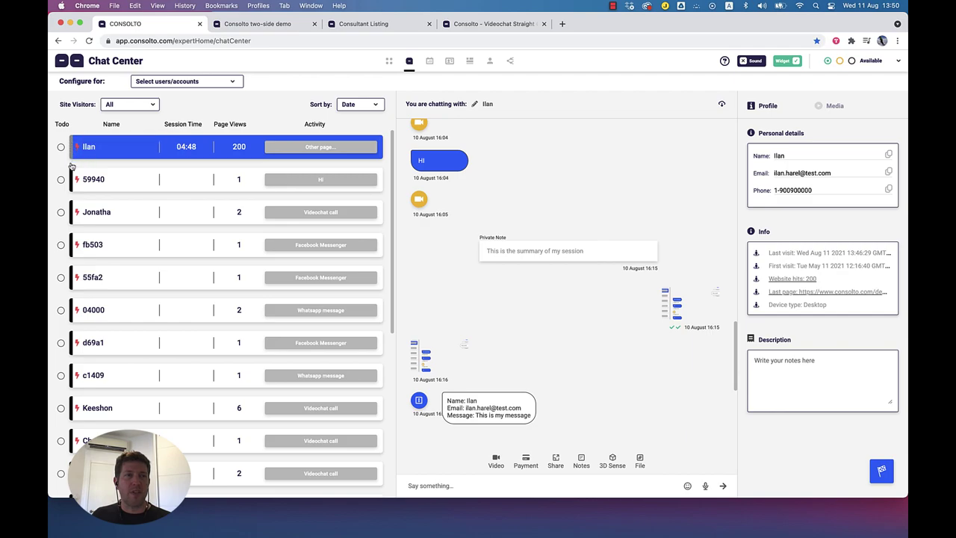
pyautogui.moveTo(73, 142)
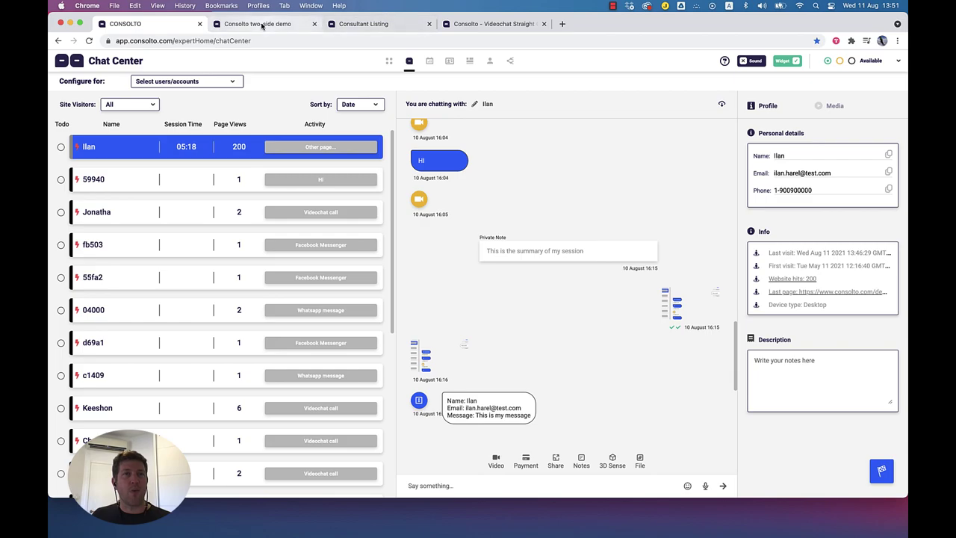
# Step: Dismiss the client's Call Ended notice in the two-side demo tab
pyautogui.click(263, 25)
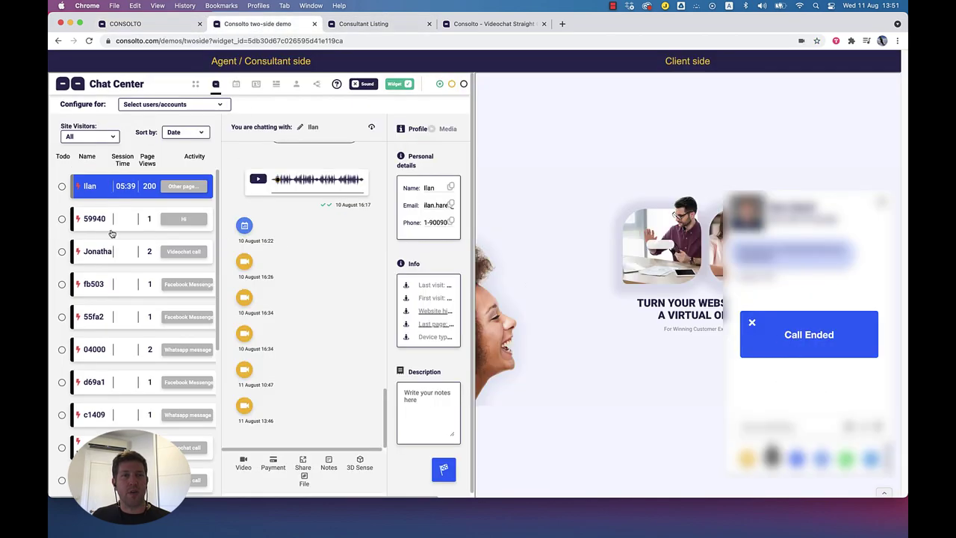
pyautogui.moveTo(74, 187)
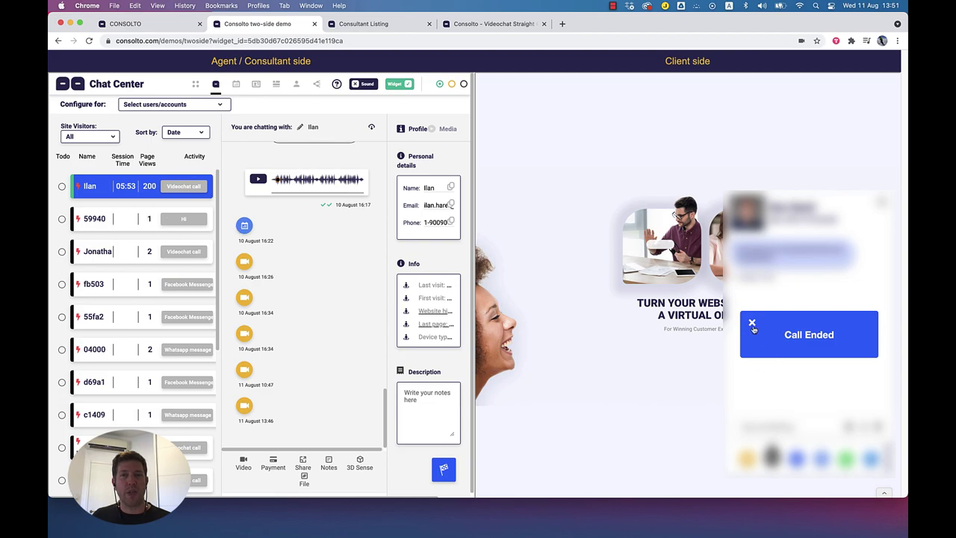
pyautogui.click(752, 323)
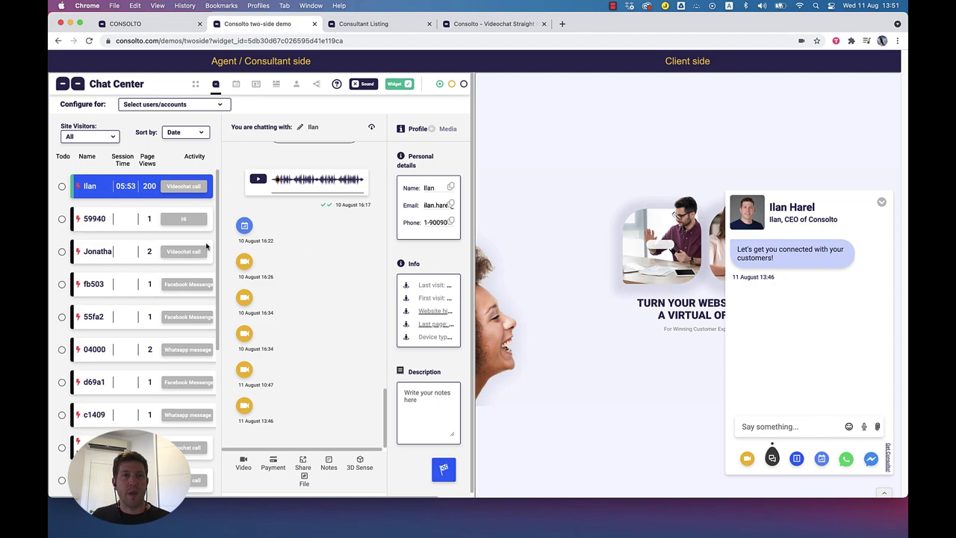
pyautogui.click(191, 26)
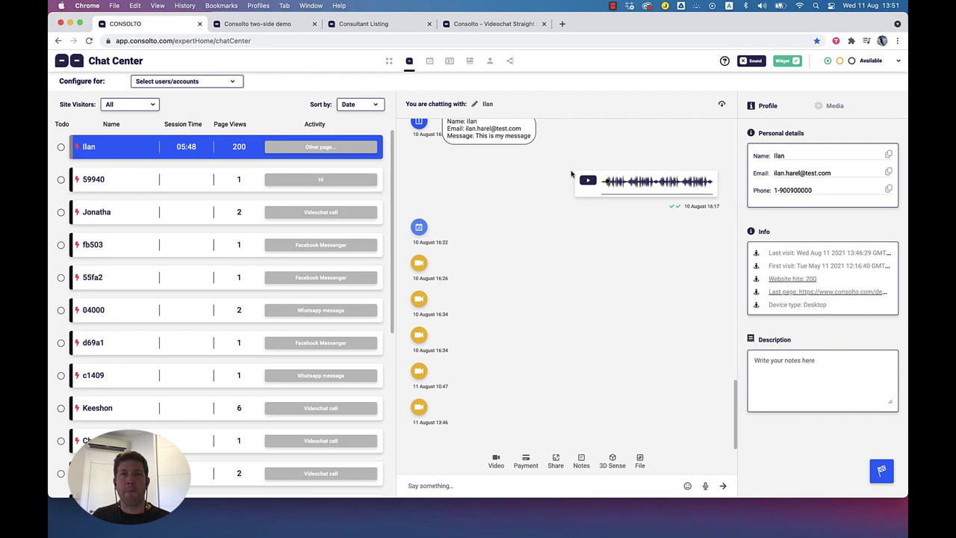
pyautogui.click(277, 26)
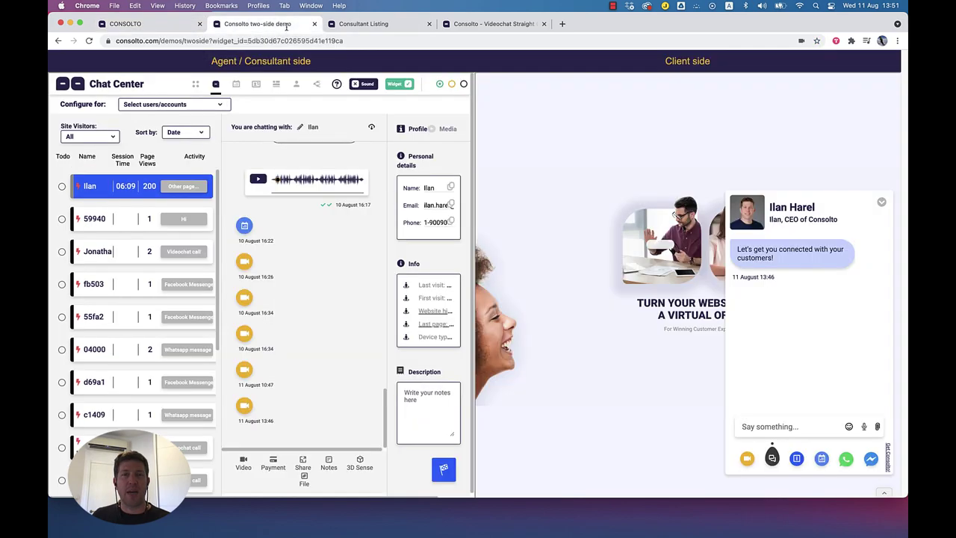
# Step: Send 'Hi' and 'HI' from the client chat and open the incoming message on the agent side
pyautogui.click(784, 426)
pyautogui.write('Hi')
pyautogui.press('Return')
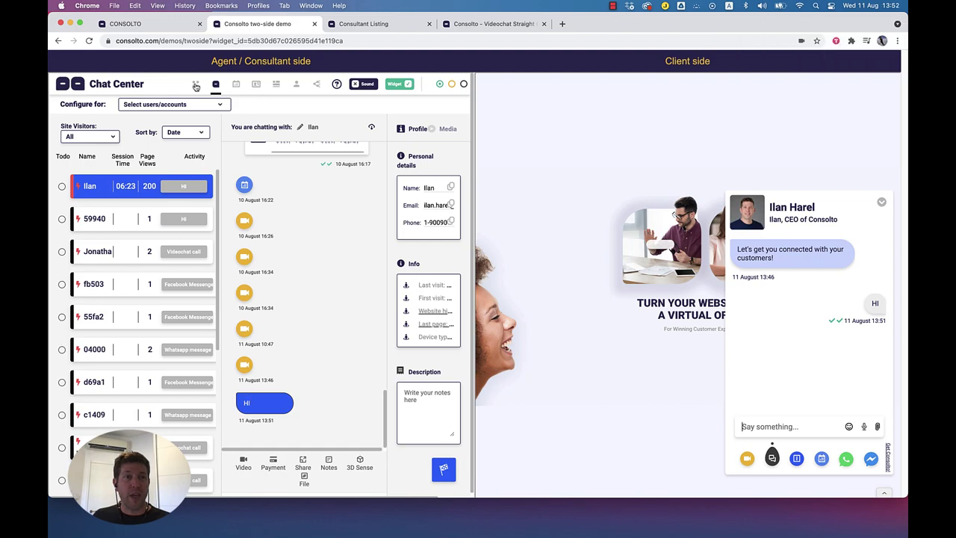
pyautogui.click(196, 85)
pyautogui.click(784, 427)
pyautogui.write('HI')
pyautogui.press('Return')
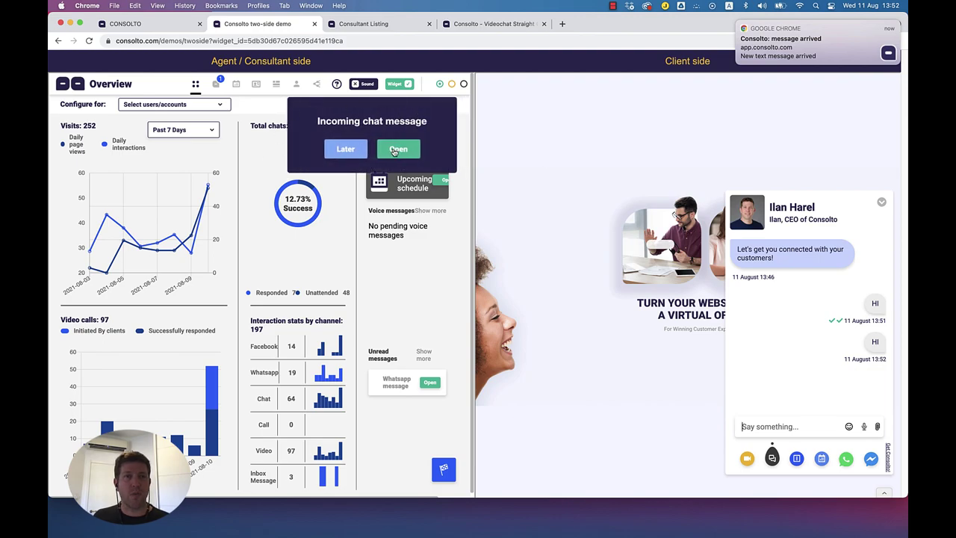
pyautogui.click(399, 155)
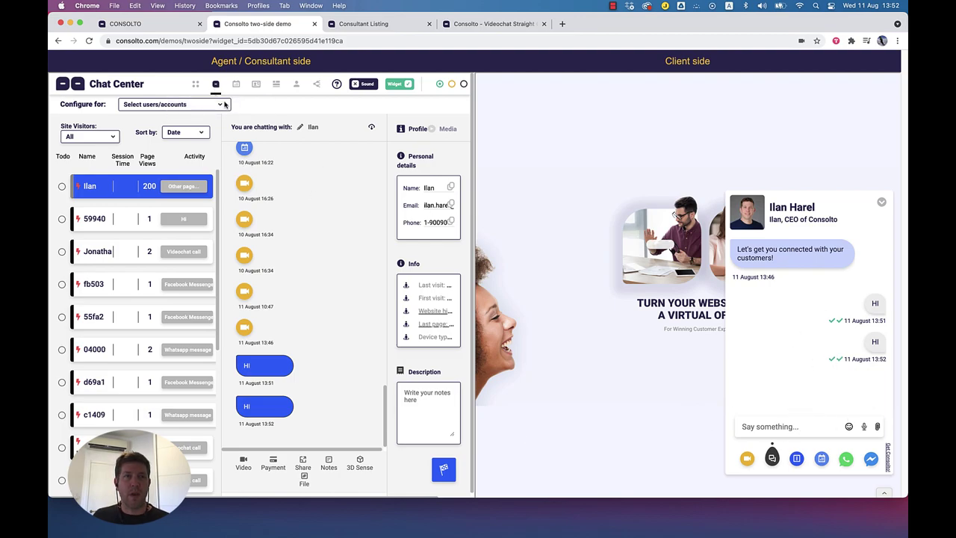
pyautogui.click(172, 24)
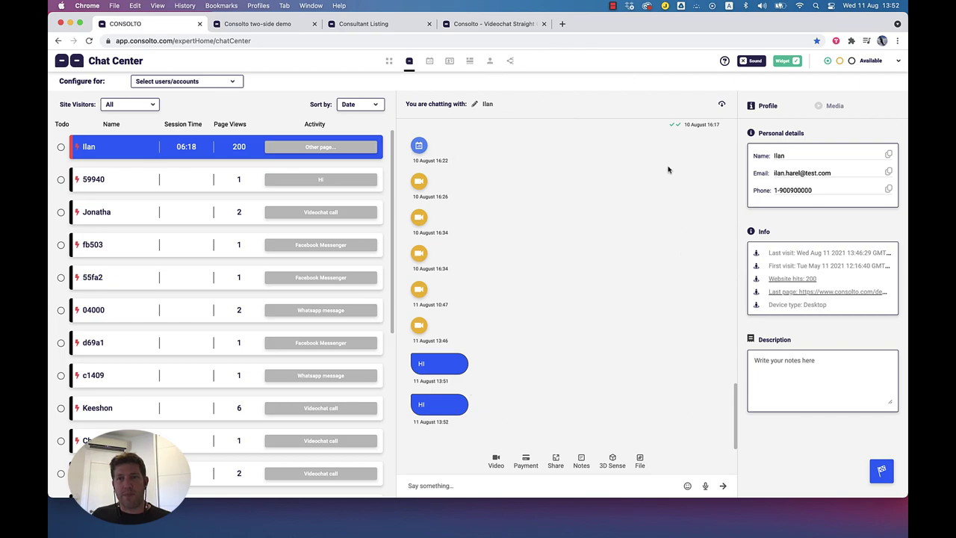
pyautogui.scroll(5, 523, 217)
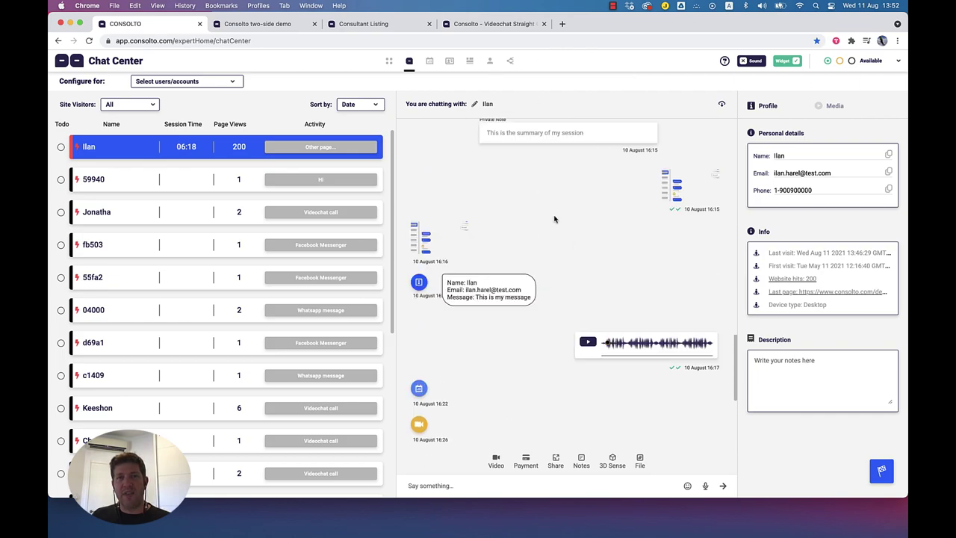
pyautogui.scroll(10, 555, 219)
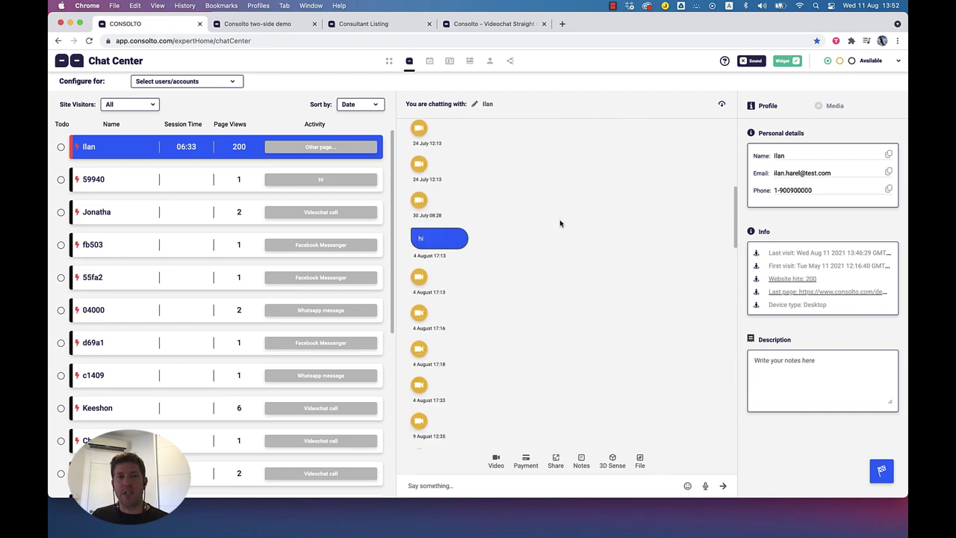
pyautogui.scroll(5, 560, 222)
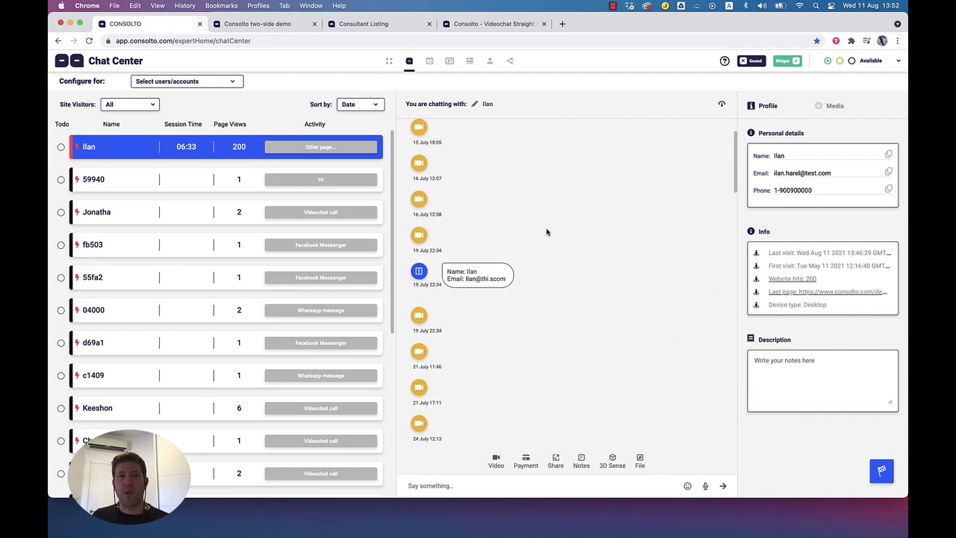
pyautogui.moveTo(443, 279); pyautogui.dragTo(512, 286)
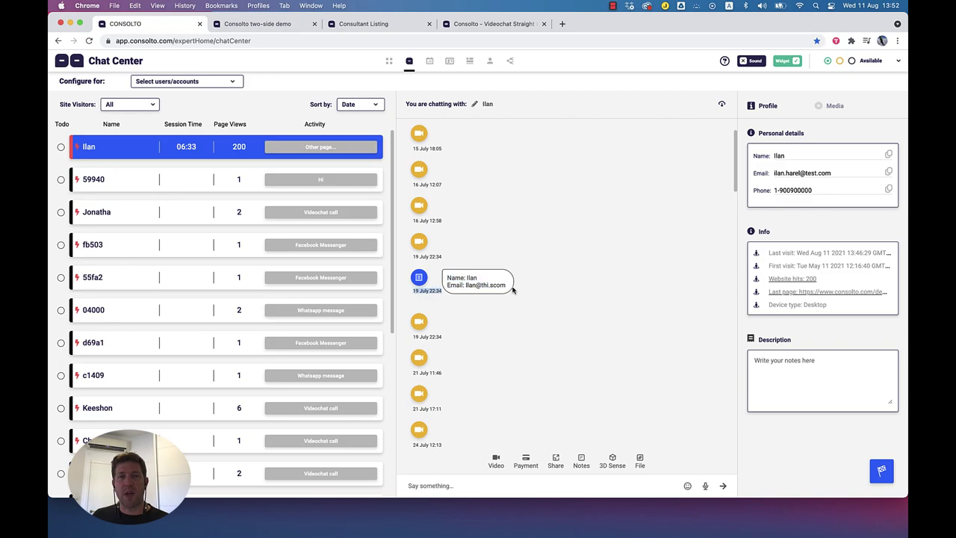
pyautogui.scroll(2, 512, 287)
pyautogui.scroll(-10, 576, 227)
pyautogui.scroll(2, 493, 218)
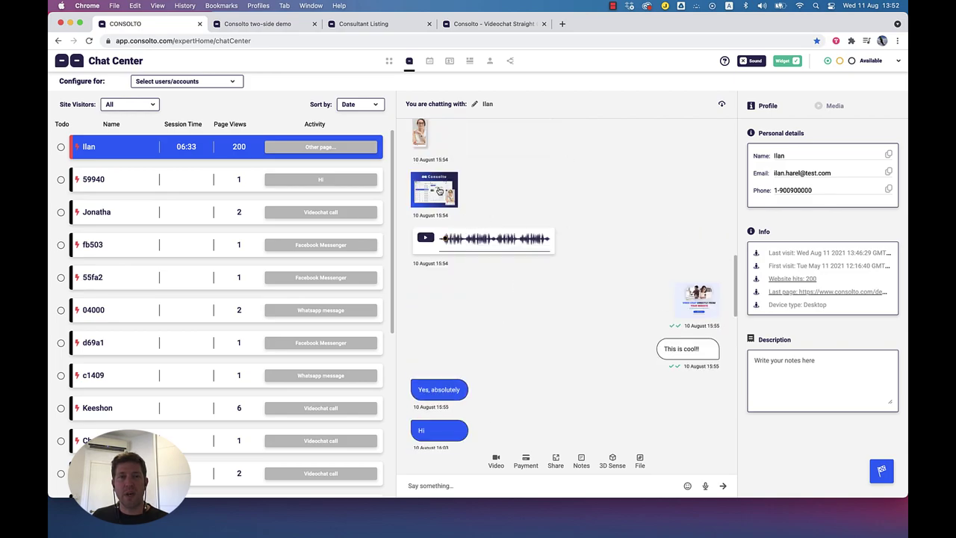
pyautogui.click(434, 189)
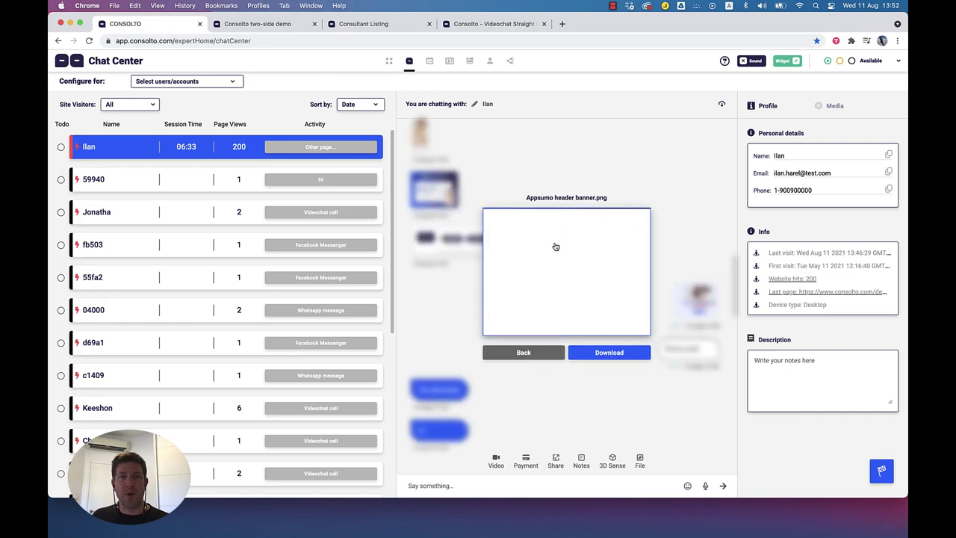
pyautogui.click(565, 252)
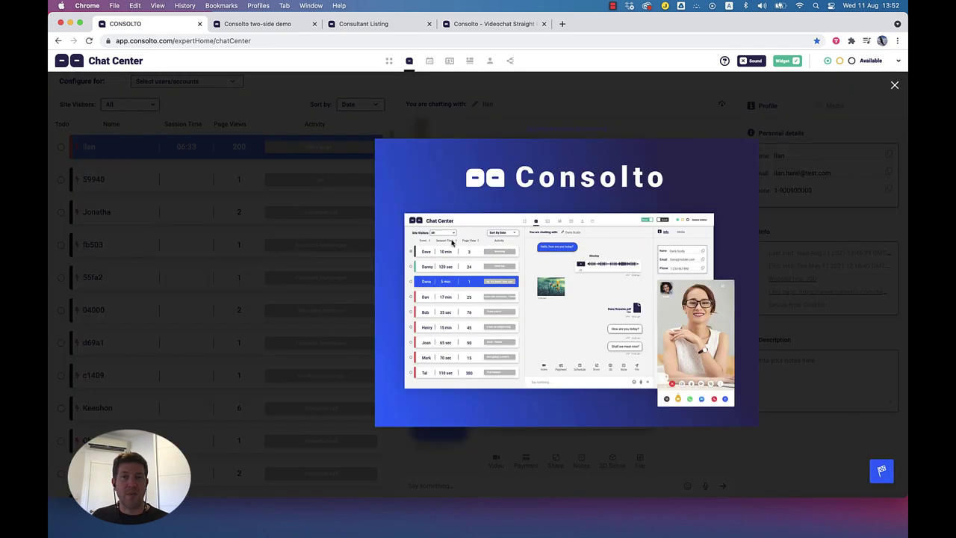
pyautogui.click(894, 85)
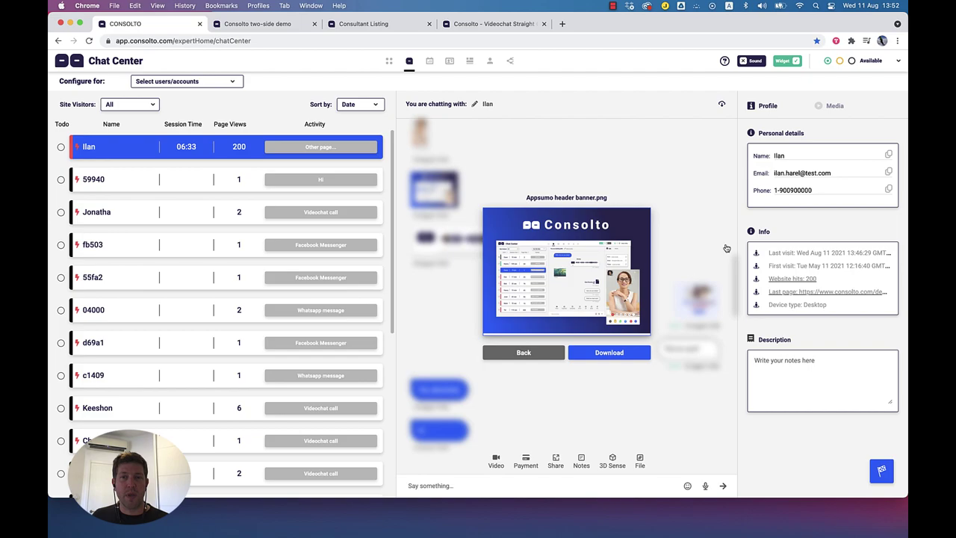
pyautogui.click(525, 354)
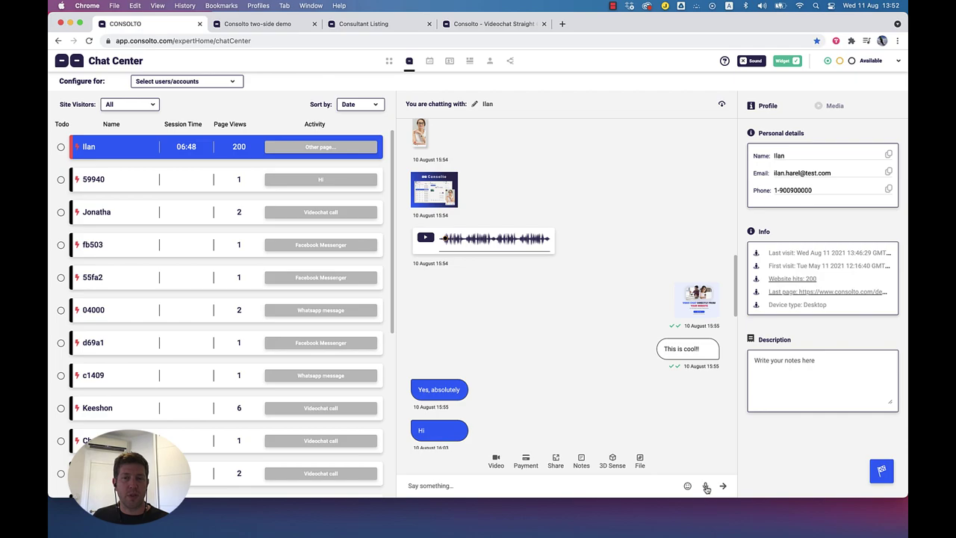
# Step: Record and send two short voice messages to the visitor, one after the other
pyautogui.click(706, 487)
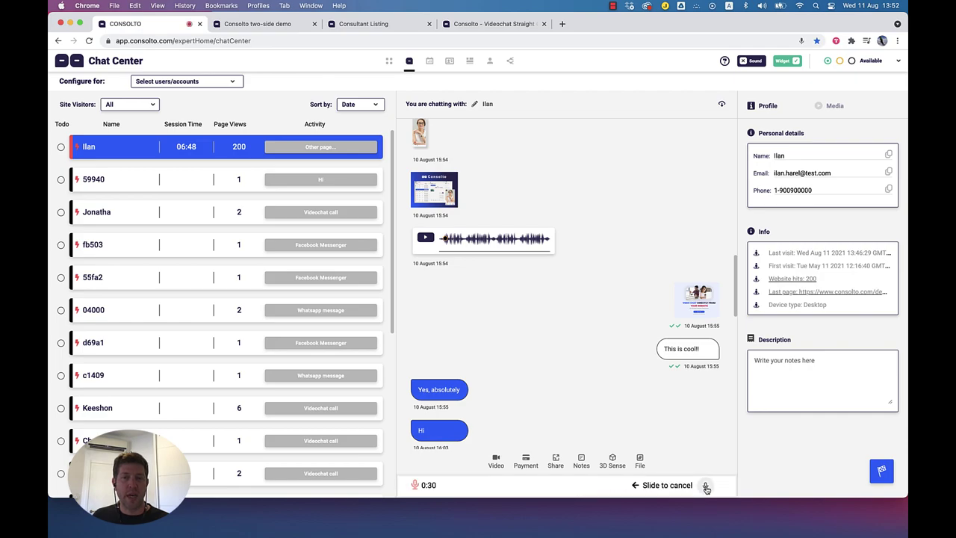
pyautogui.click(706, 487)
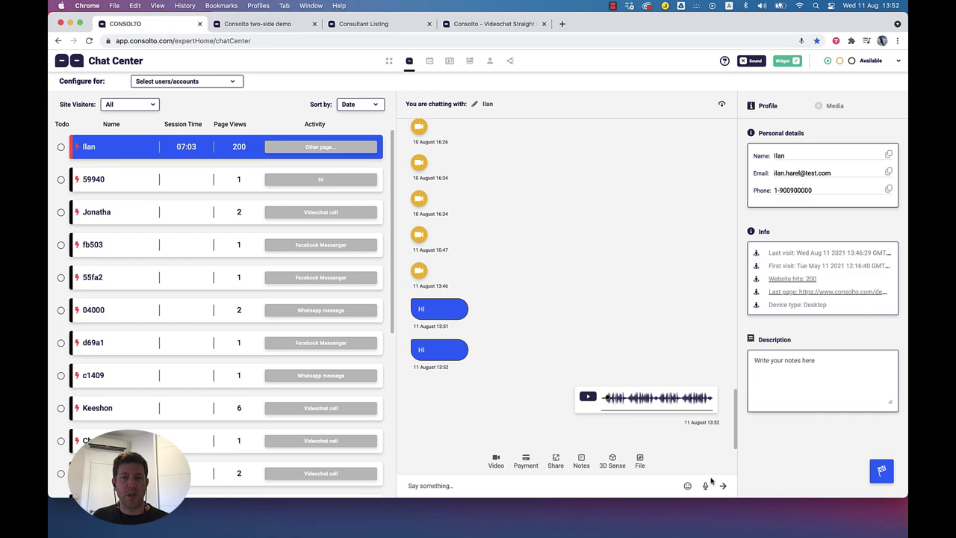
pyautogui.click(706, 488)
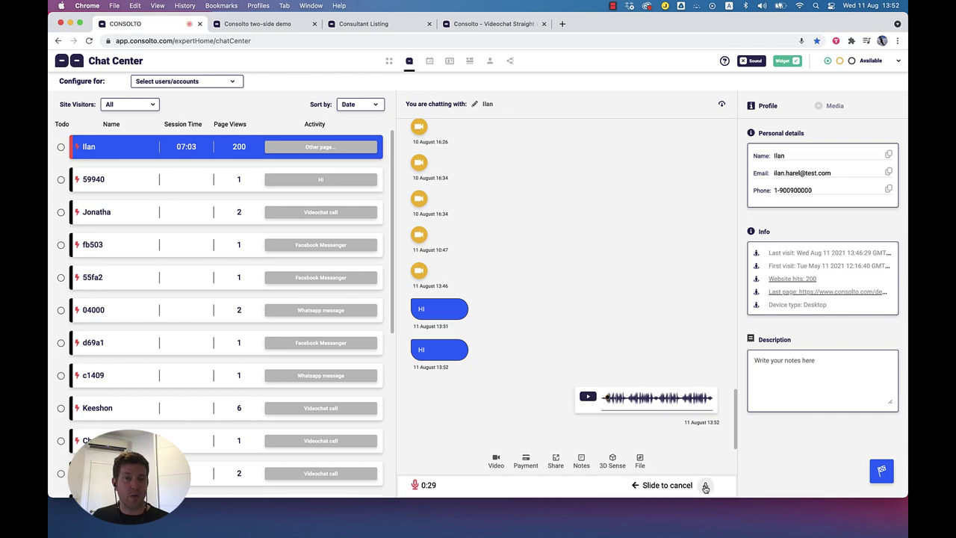
pyautogui.click(706, 487)
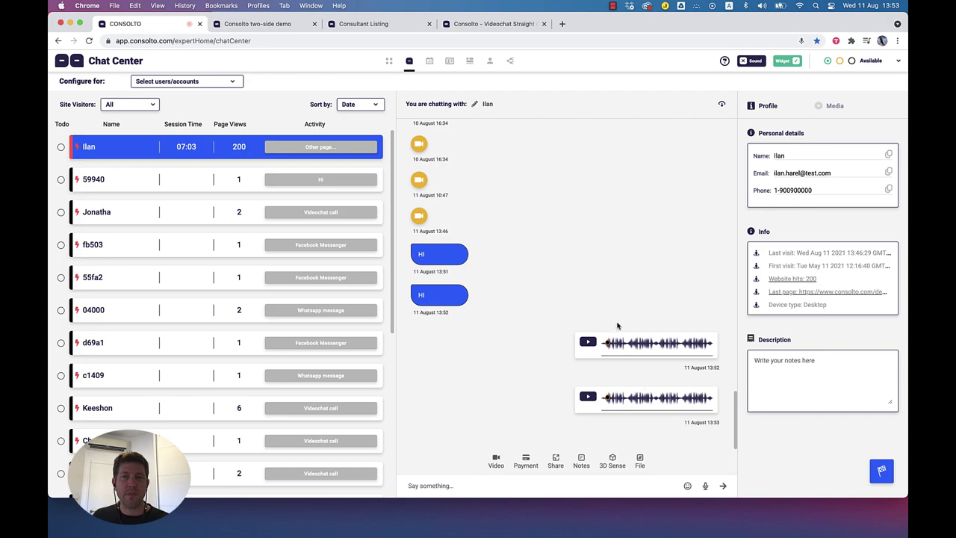
# Step: Scroll up the conversation and select the Private Note label text
pyautogui.scroll(5, 560, 378)
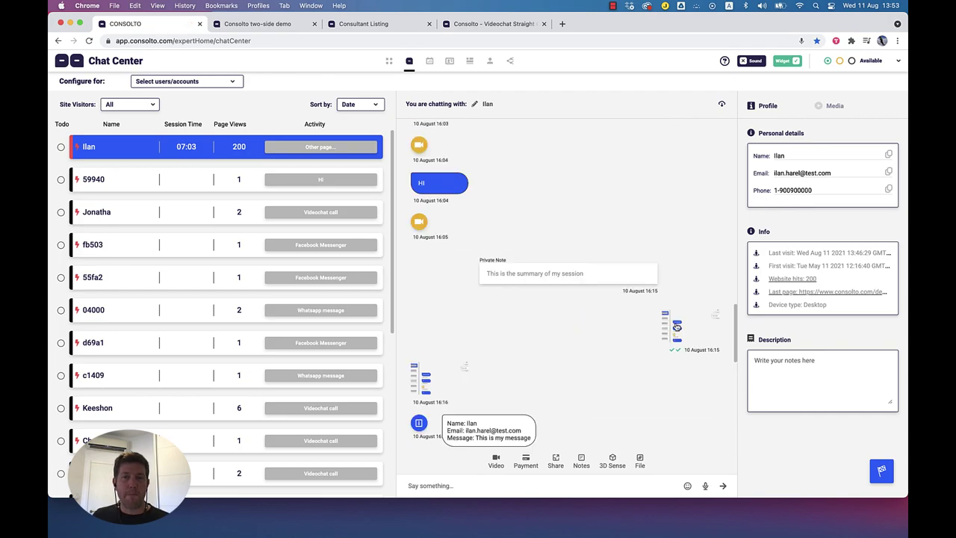
pyautogui.scroll(1, 513, 348)
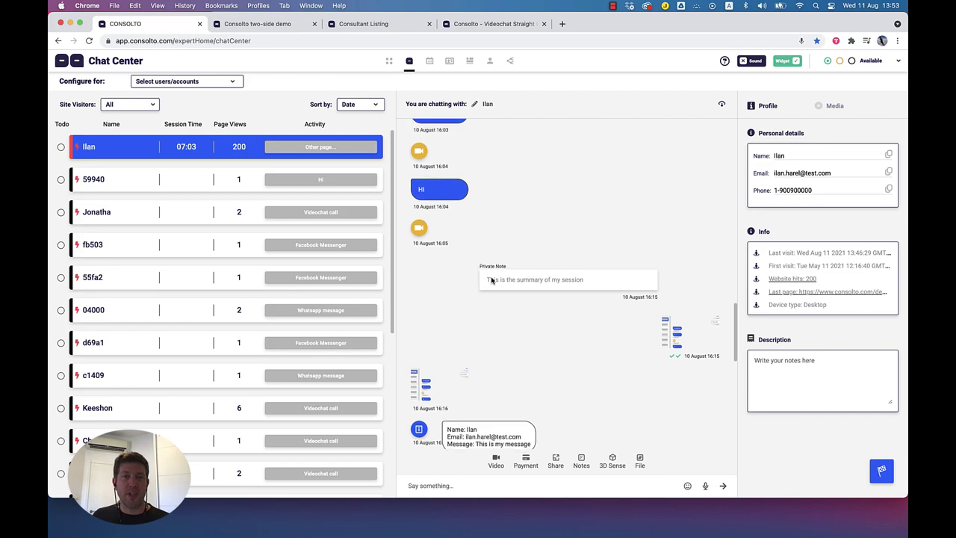
pyautogui.moveTo(487, 266); pyautogui.dragTo(500, 280)
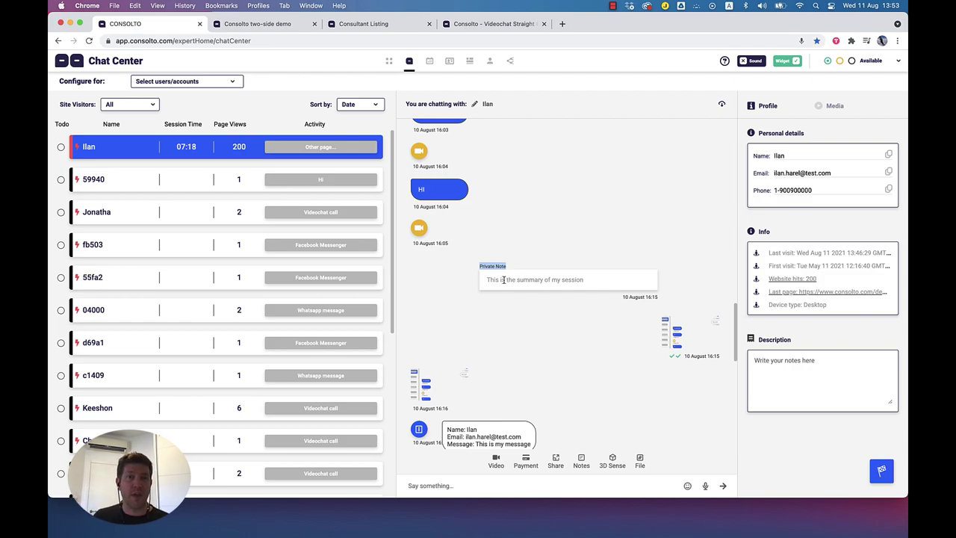
# Step: Scroll the chat back up to the 13 July videos
pyautogui.scroll(5, 506, 287)
pyautogui.scroll(-6, 525, 347)
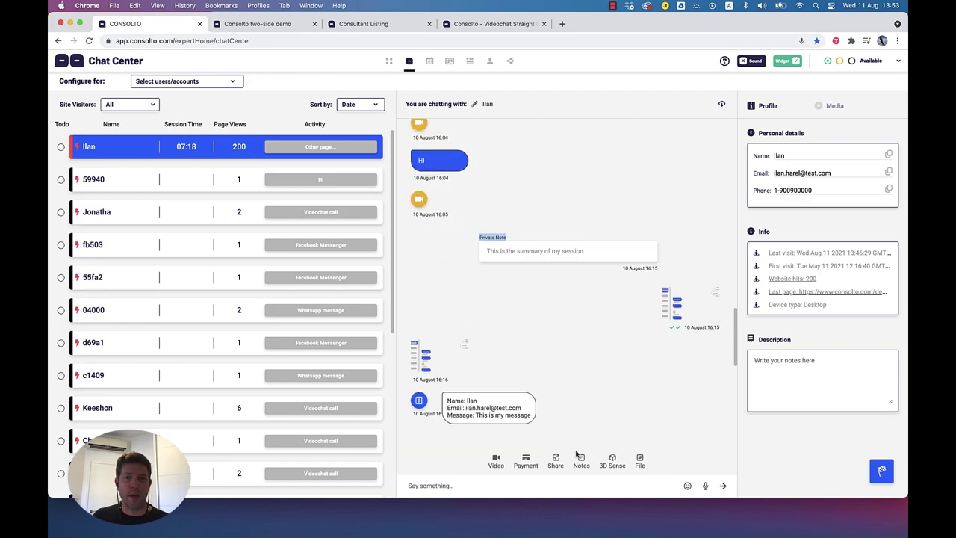
pyautogui.scroll(10, 608, 261)
pyautogui.scroll(10, 666, 229)
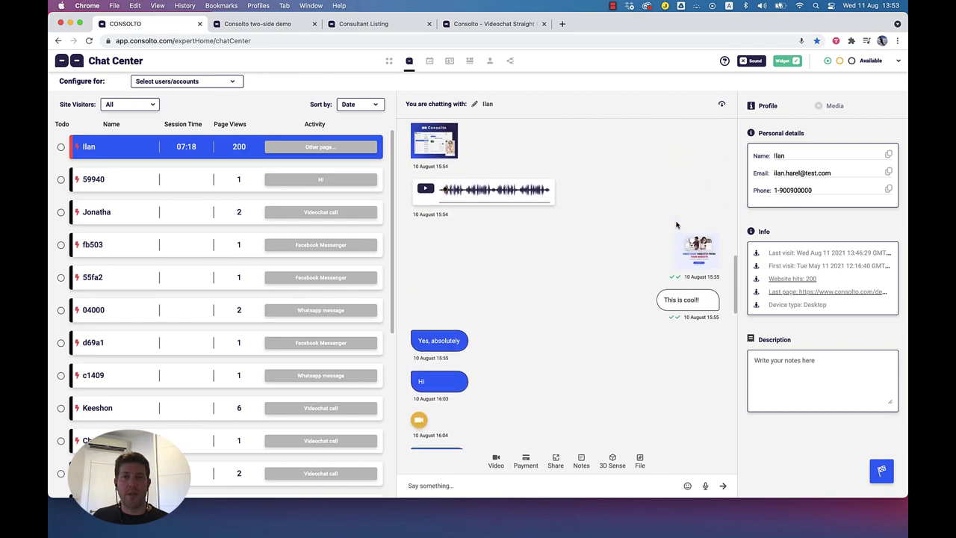
pyautogui.scroll(10, 678, 210)
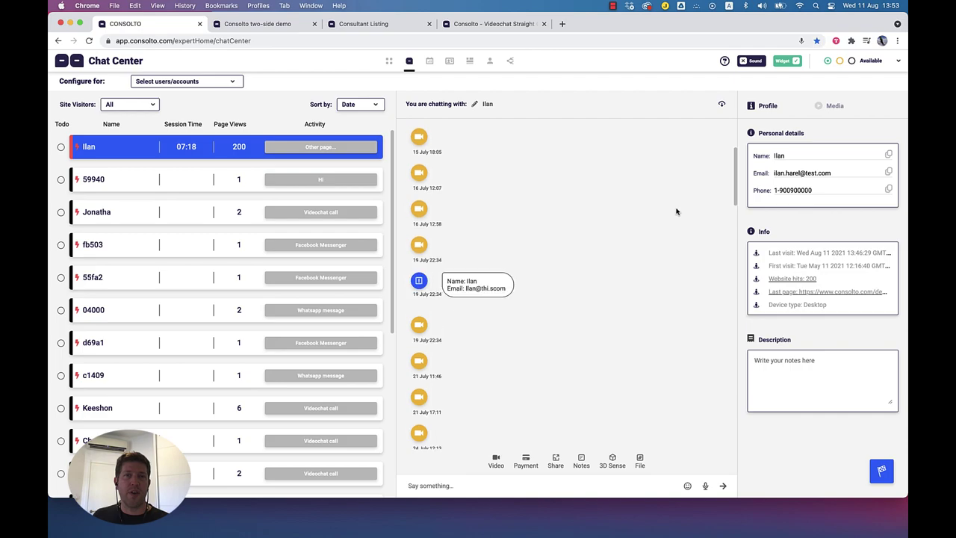
pyautogui.scroll(5, 668, 280)
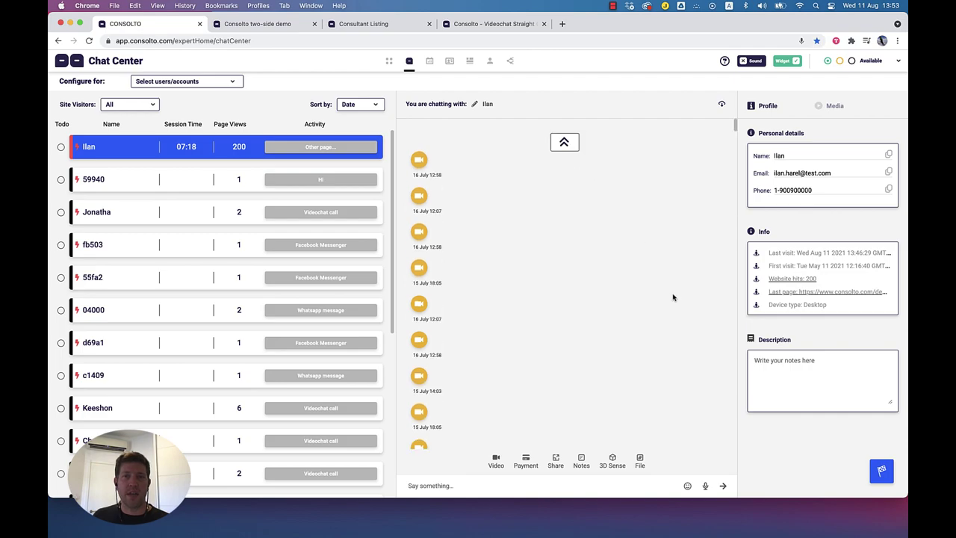
pyautogui.scroll(5, 647, 294)
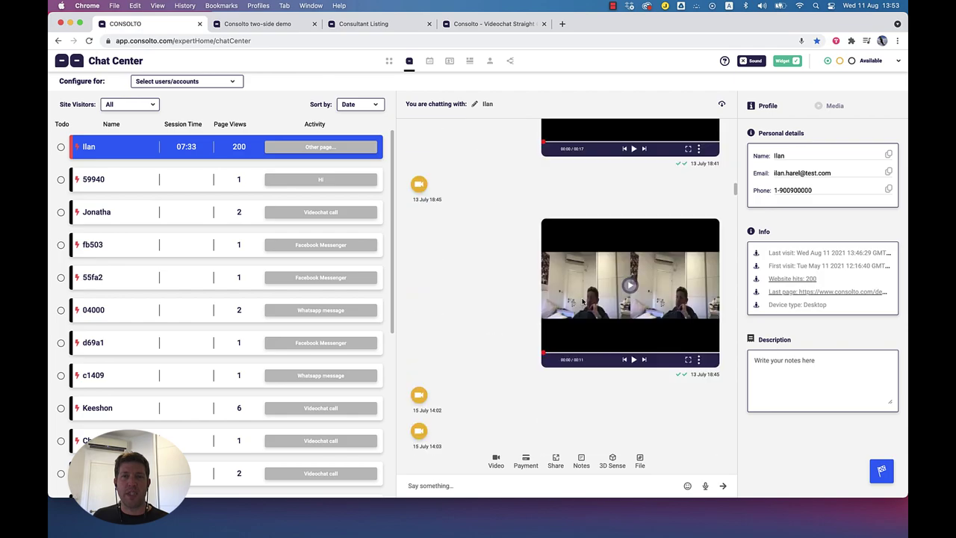
pyautogui.scroll(3, 583, 300)
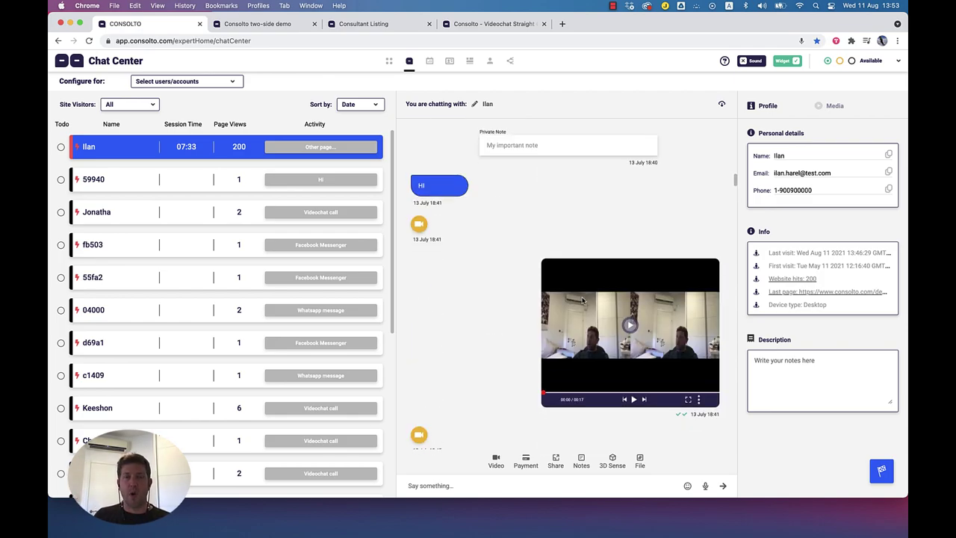
pyautogui.scroll(-3, 552, 294)
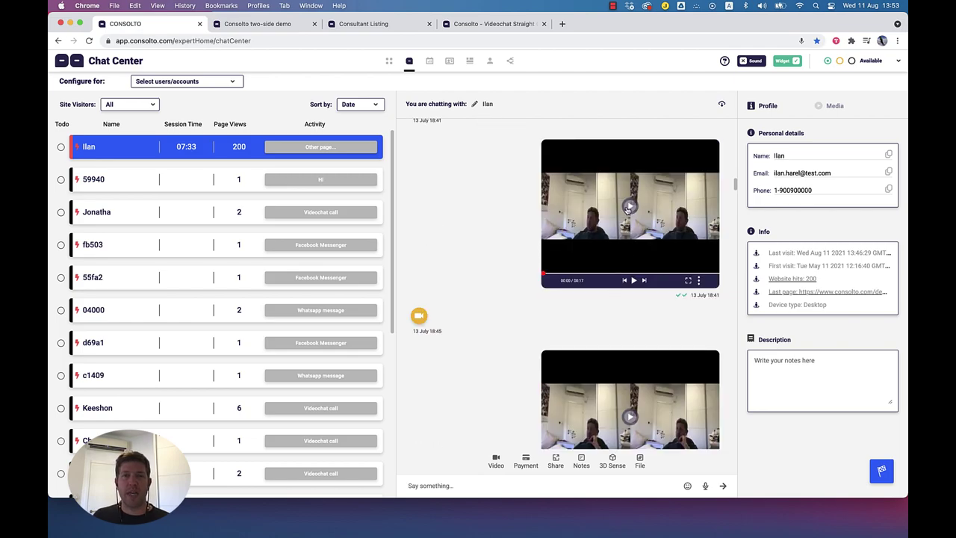
pyautogui.scroll(-1, 615, 351)
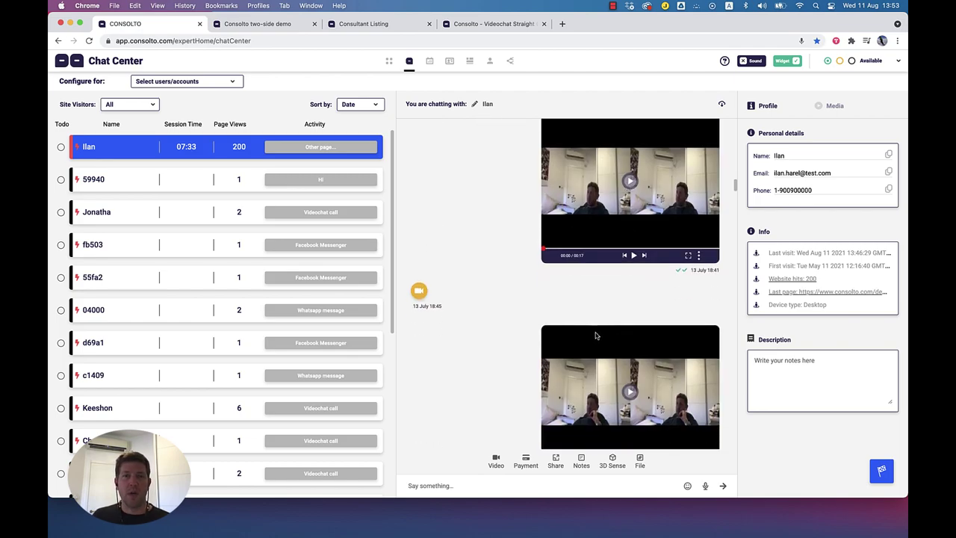
pyautogui.scroll(-1, 595, 334)
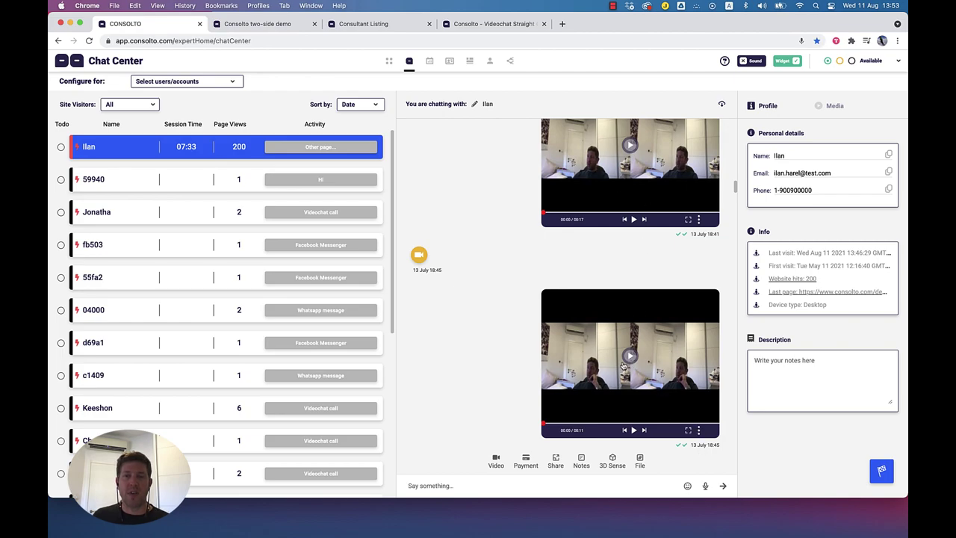
# Step: Open and dismiss a 13 July video's options menu, then return to the two-side demo
pyautogui.click(699, 430)
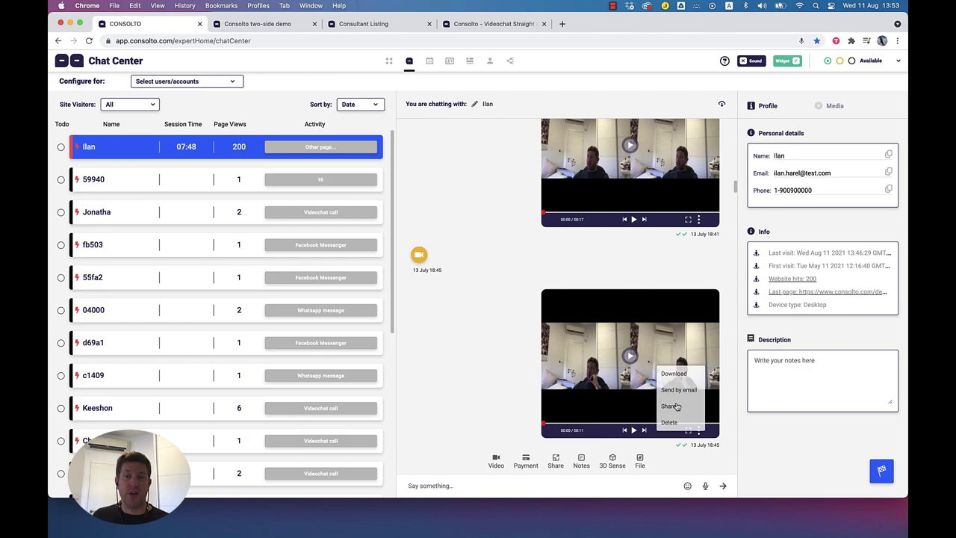
pyautogui.click(487, 390)
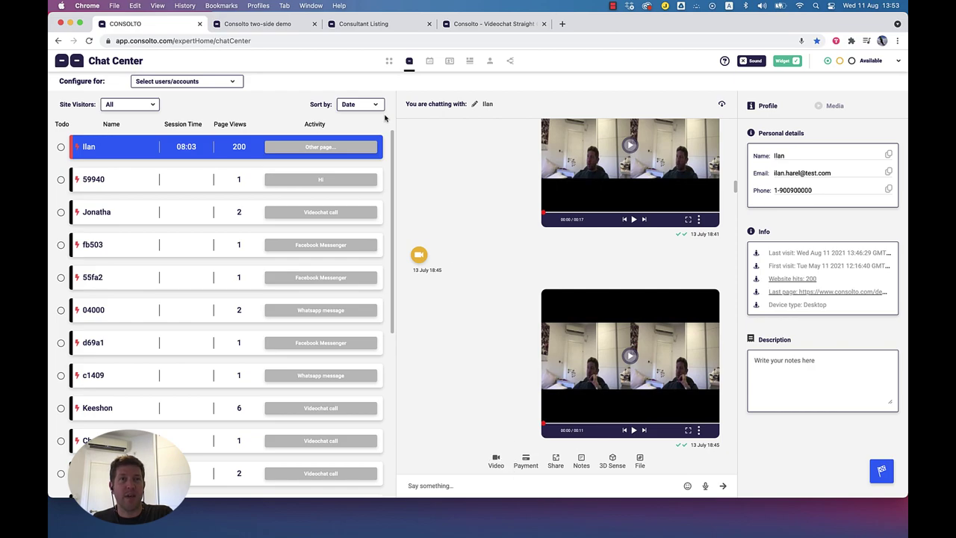
pyautogui.click(275, 24)
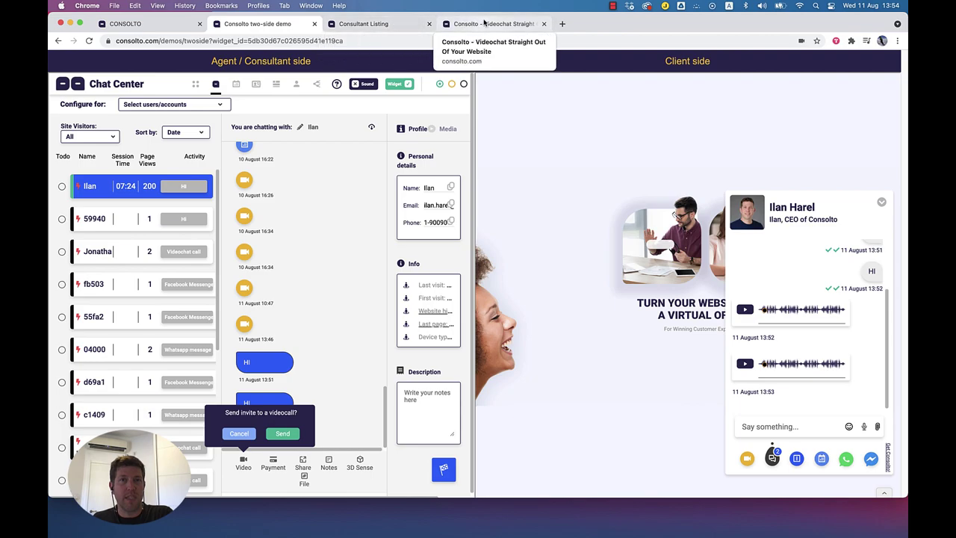
# Step: Close the extra Videochat page and return to the two-side demo
pyautogui.click(483, 24)
pyautogui.click(544, 24)
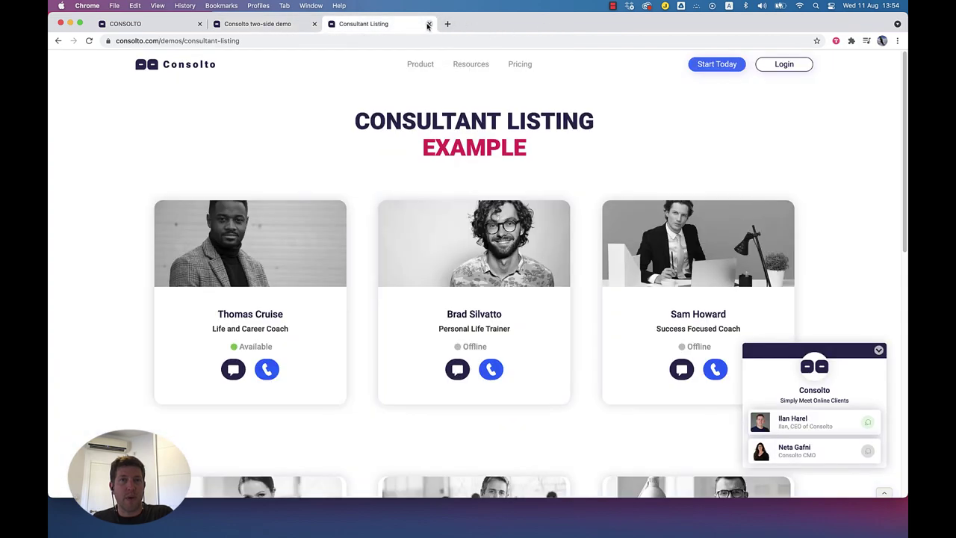
pyautogui.click(258, 24)
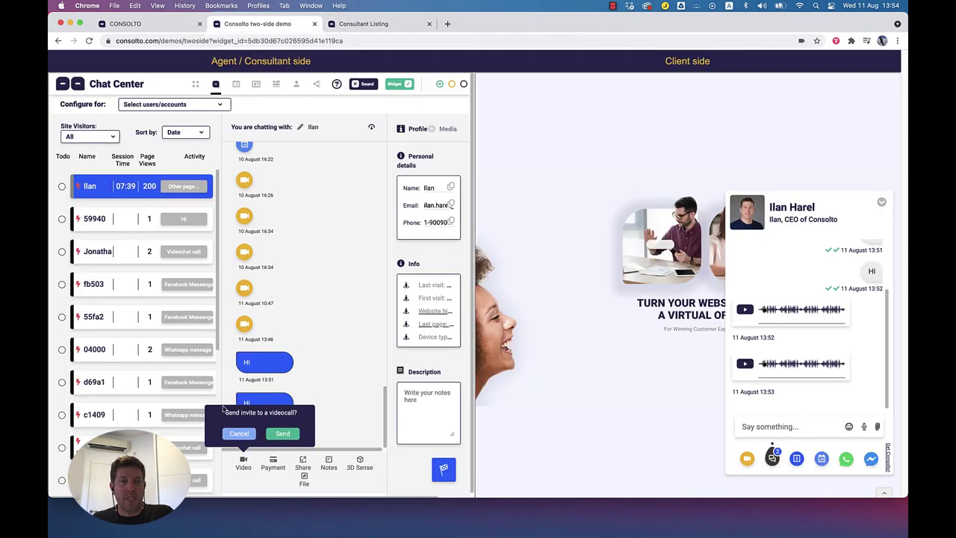
# Step: Send a video call invite, accept it as the client, answer with video, then hang up
pyautogui.click(284, 434)
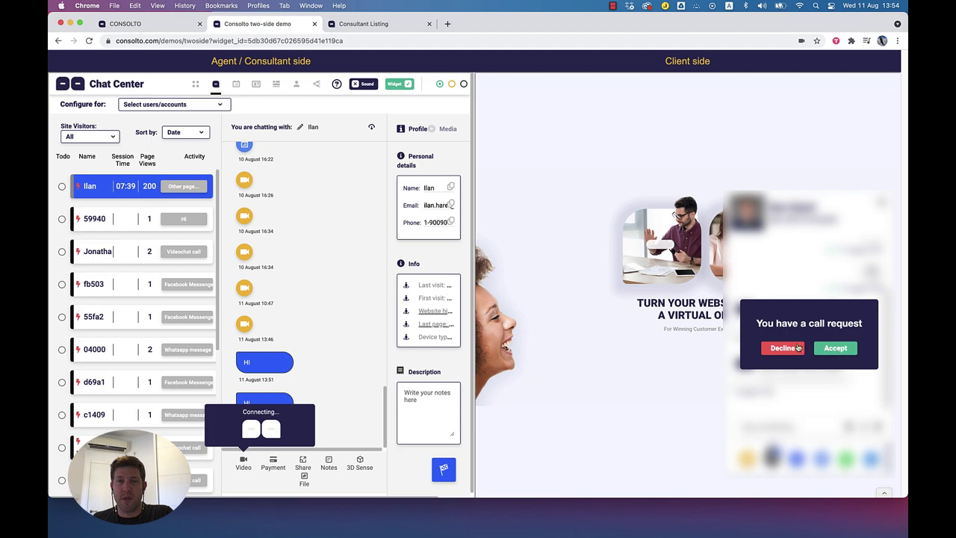
pyautogui.click(848, 351)
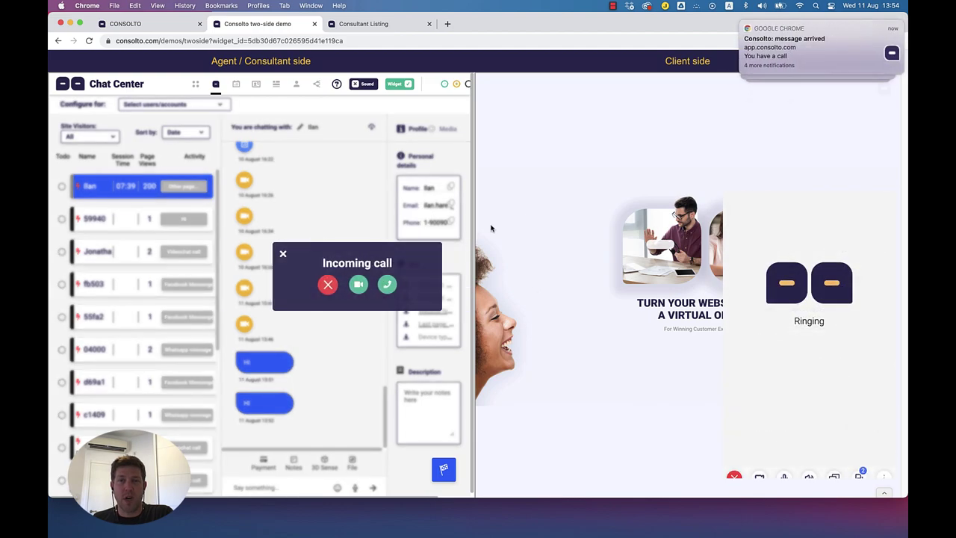
pyautogui.click(260, 284)
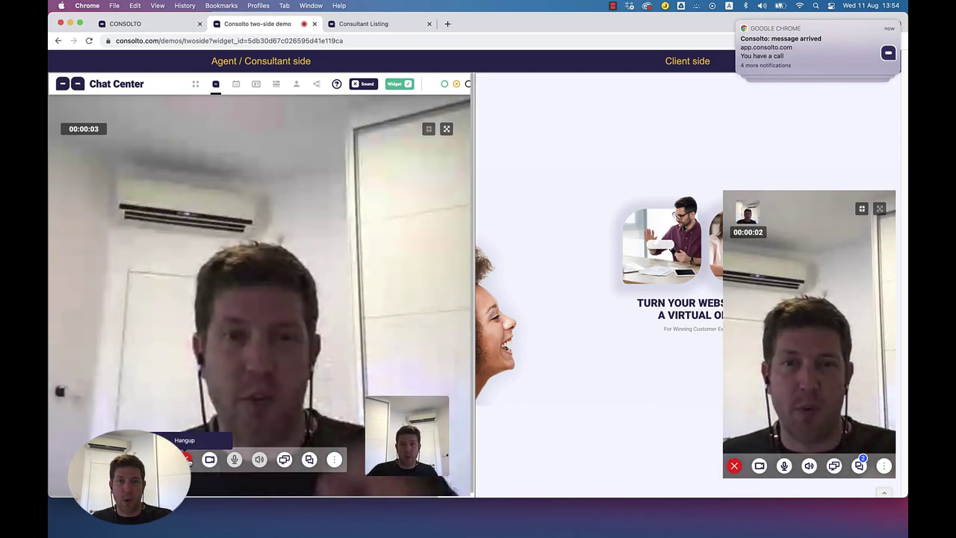
pyautogui.click(187, 458)
# Step: Dismiss both call-ended notices and send the client a $3 USD payment request
pyautogui.click(189, 275)
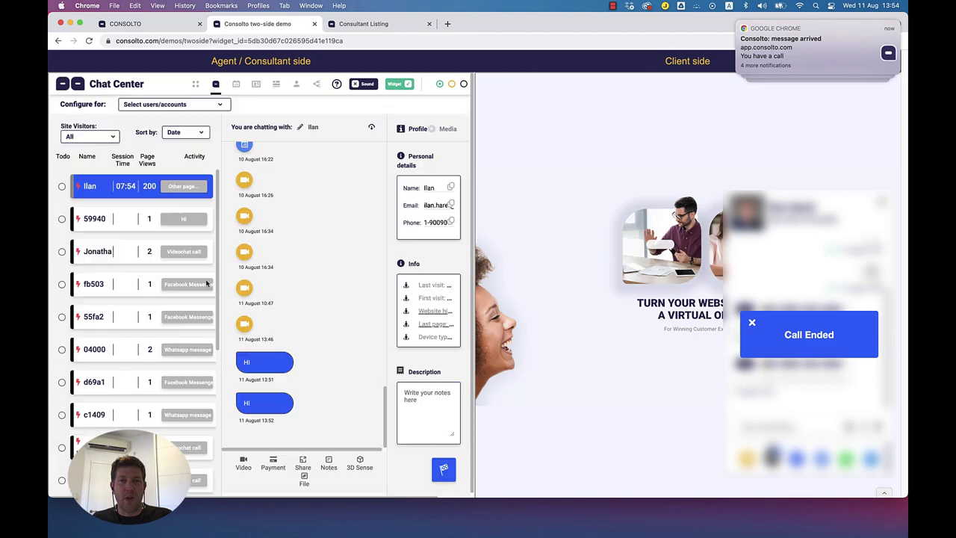
pyautogui.click(751, 322)
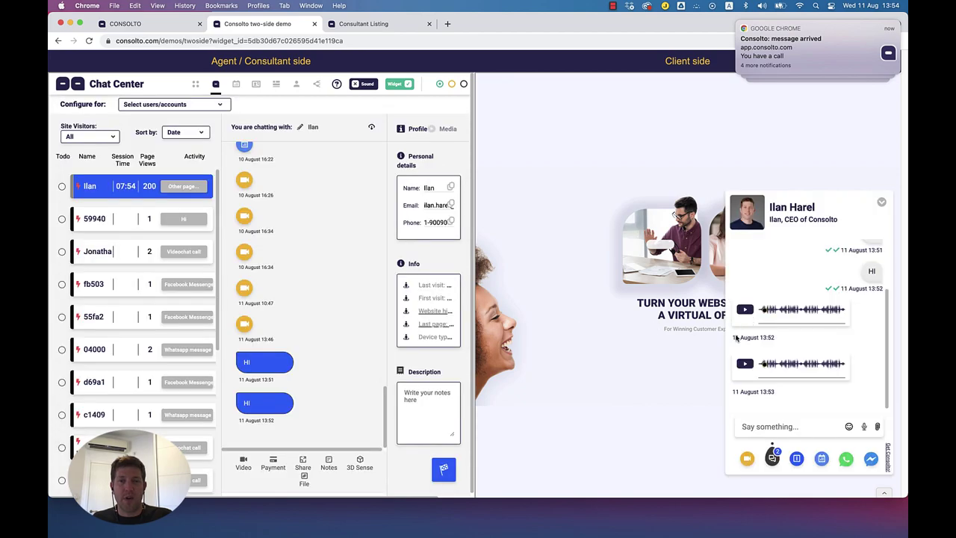
pyautogui.click(274, 463)
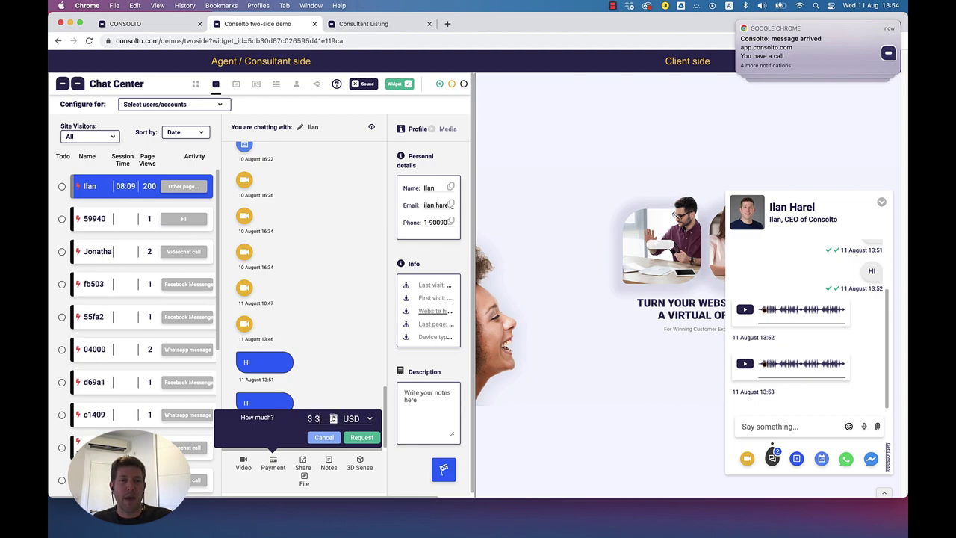
pyautogui.click(371, 421)
pyautogui.click(372, 421)
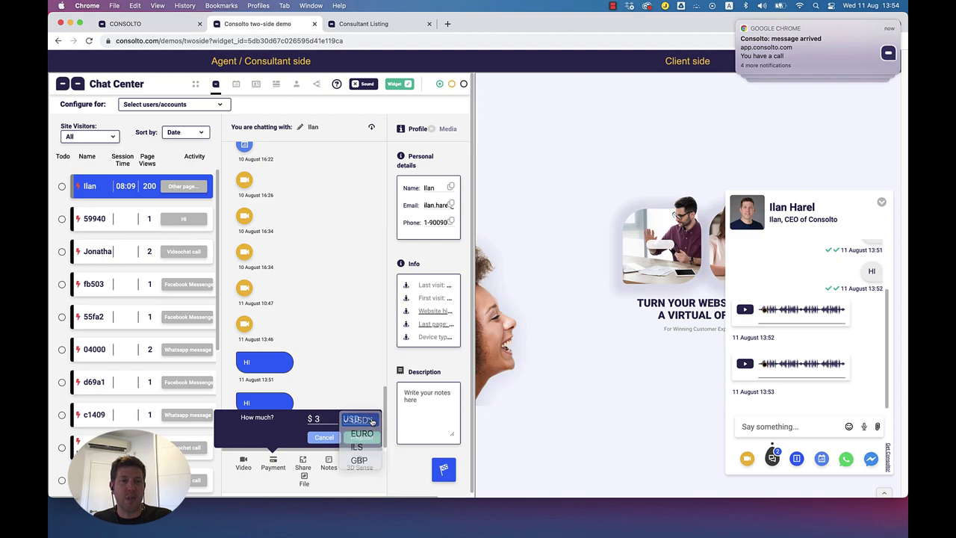
pyautogui.click(363, 439)
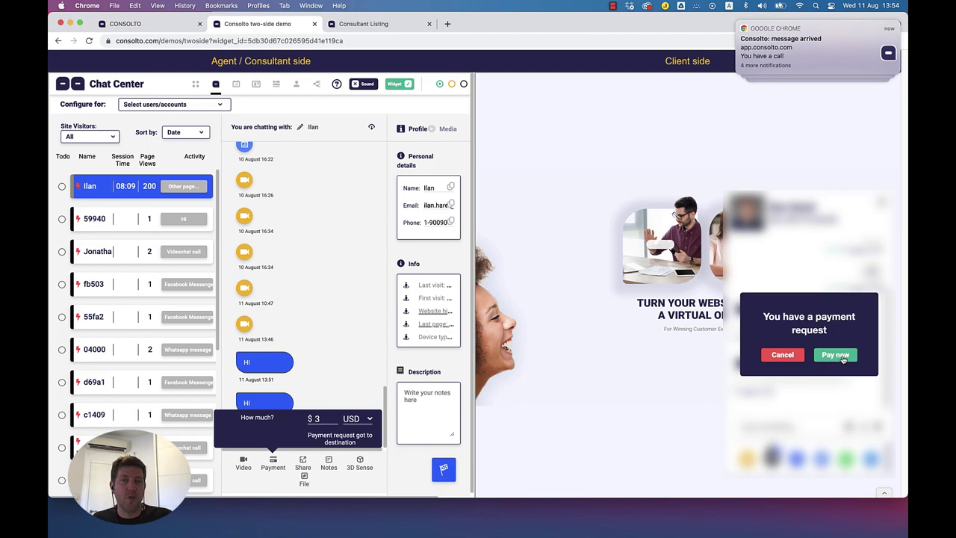
# Step: As the client, accept the payment, close the PayPal window, and lower the requested amount
pyautogui.moveTo(309, 438); pyautogui.dragTo(363, 443)
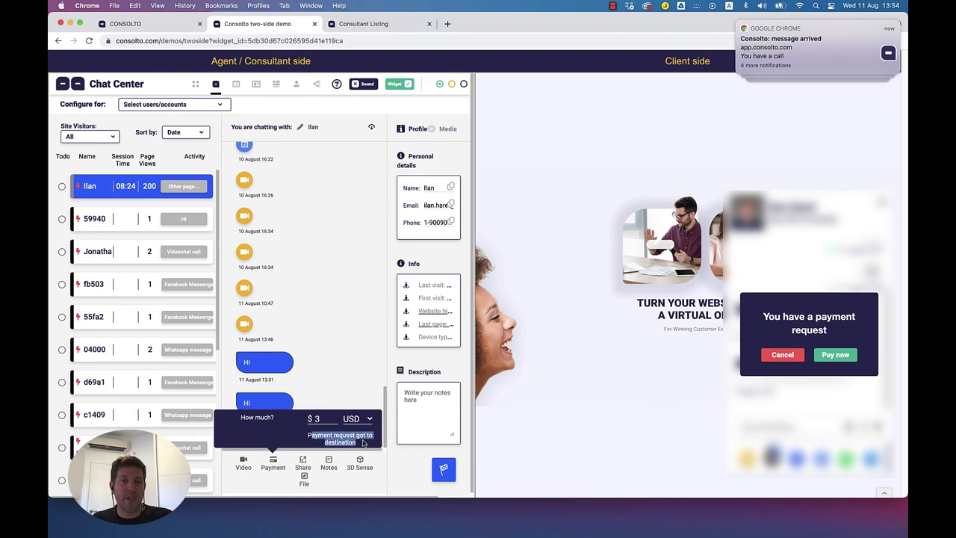
pyautogui.click(834, 356)
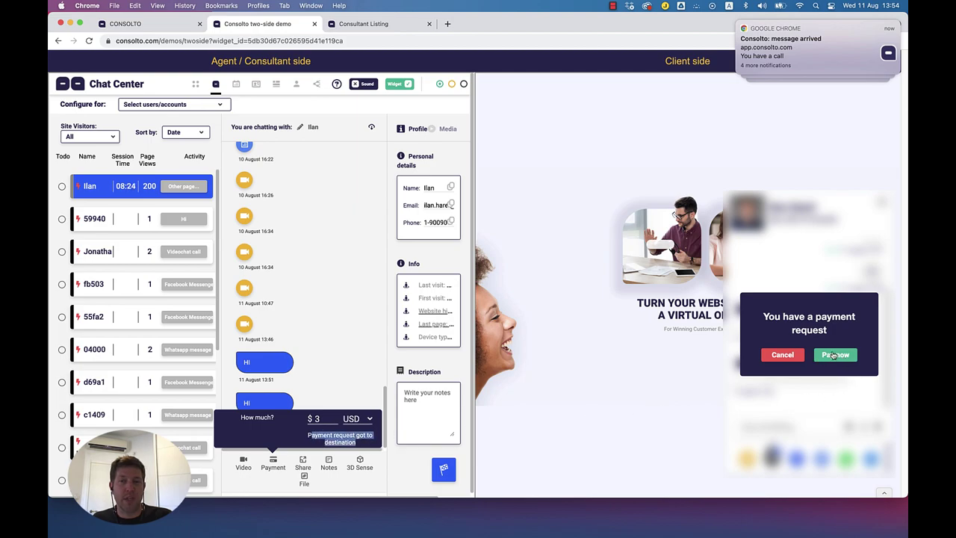
pyautogui.moveTo(357, 16); pyautogui.dragTo(782, 134)
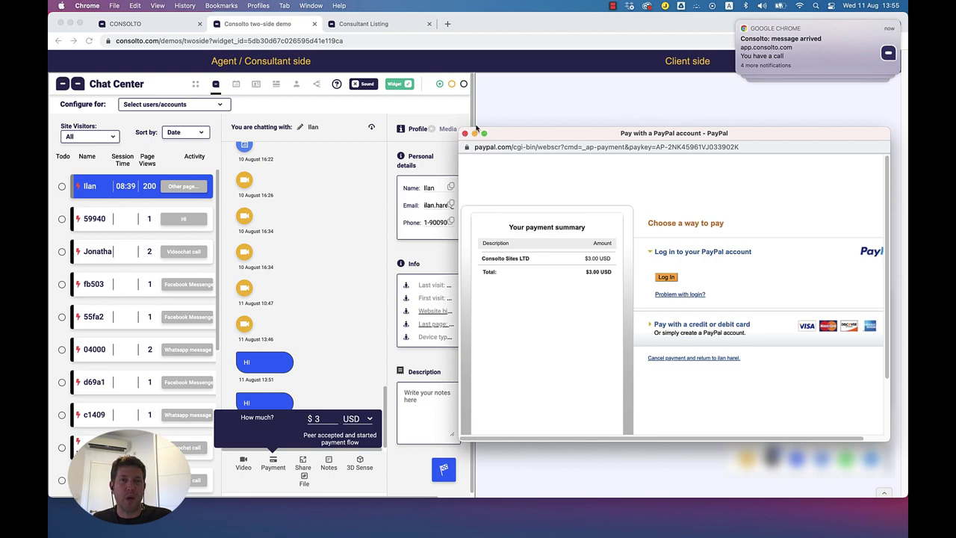
pyautogui.click(464, 133)
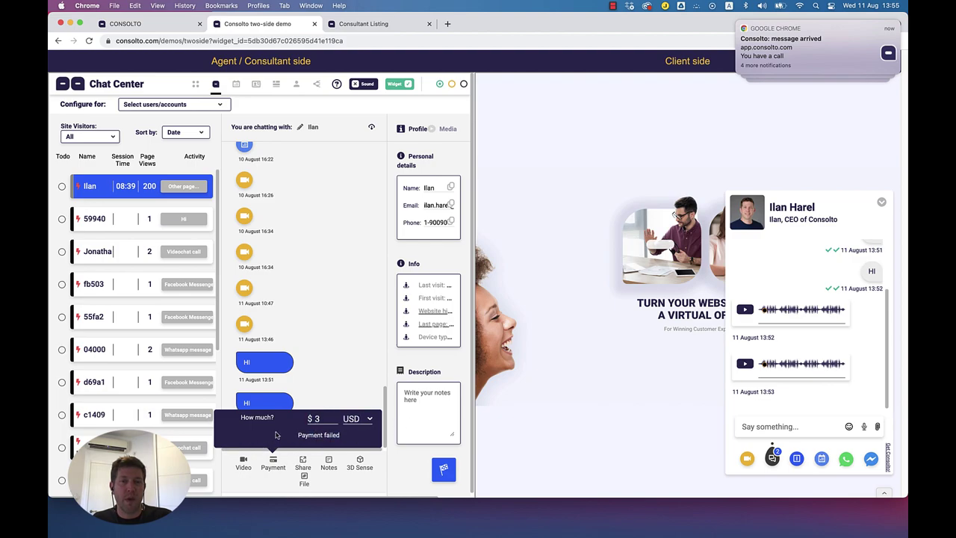
pyautogui.click(333, 422)
pyautogui.click(333, 422)
# Step: Open a personal note about the client, then close it without saving
pyautogui.click(329, 462)
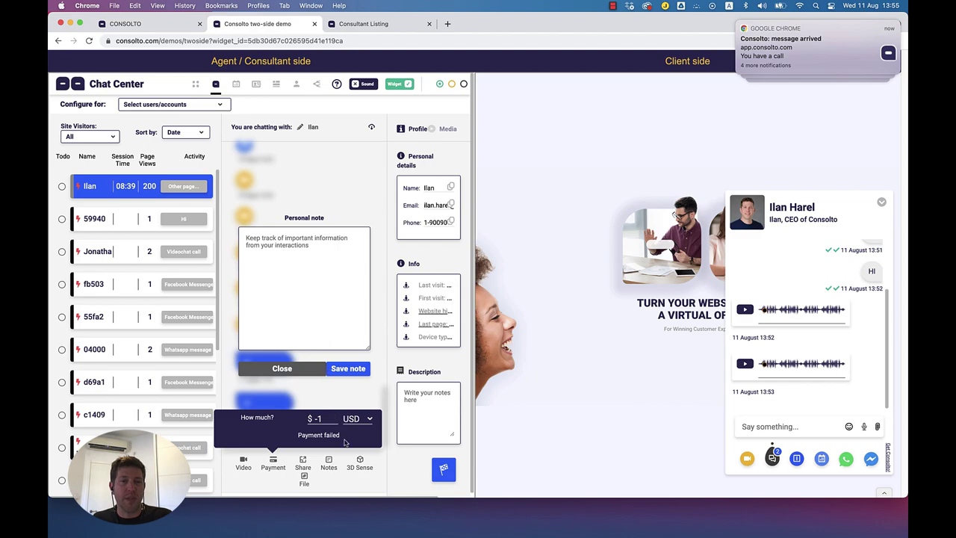
pyautogui.click(305, 480)
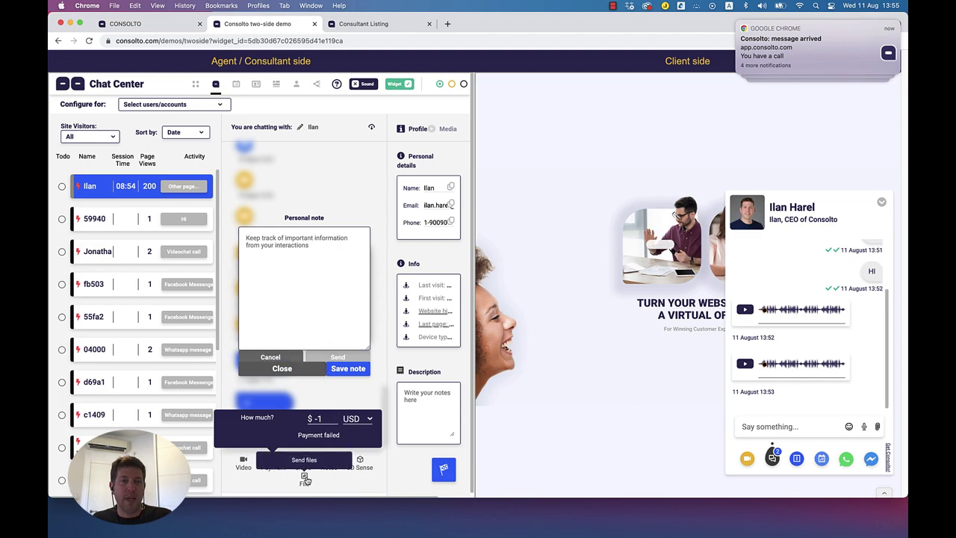
pyautogui.click(290, 368)
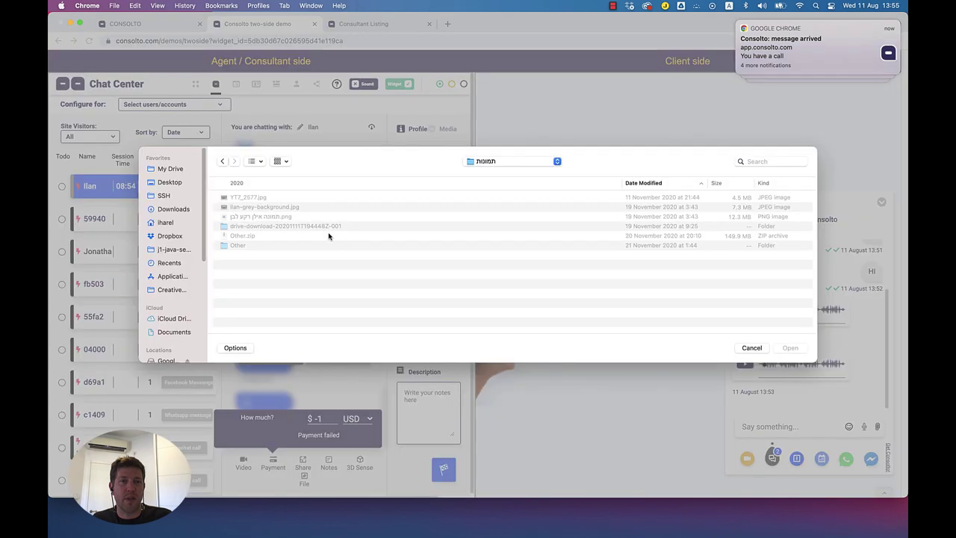
# Step: Load the photo YT7_2577.jpg into the send preview, then cancel sending it
pyautogui.click(259, 199)
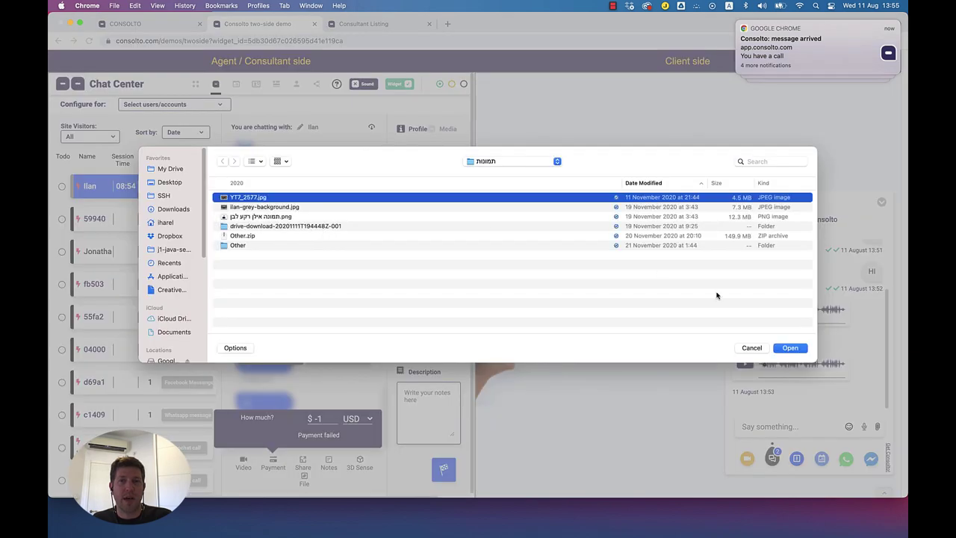
pyautogui.click(789, 348)
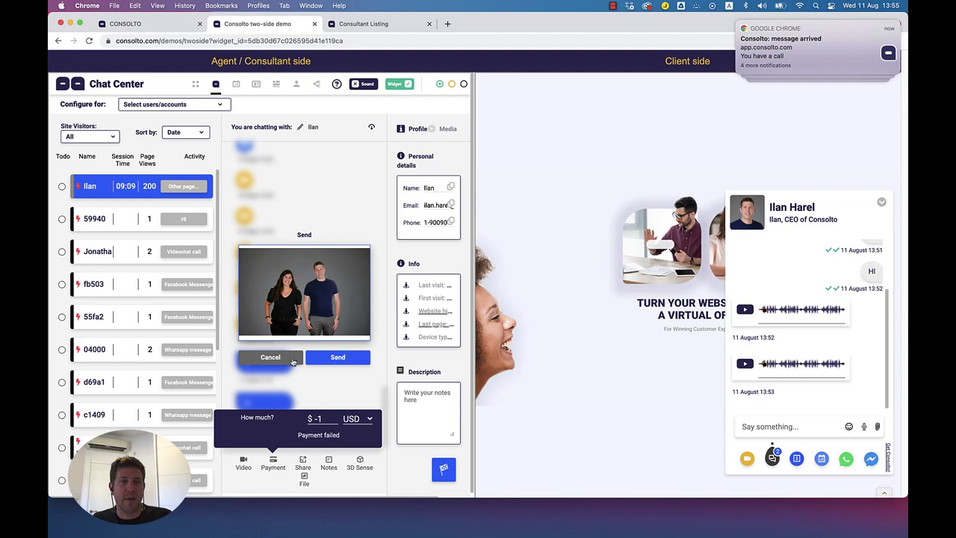
pyautogui.click(284, 360)
# Step: Open and close the currency list keeping USD, then visit the Chat Center tab and come back
pyautogui.click(355, 419)
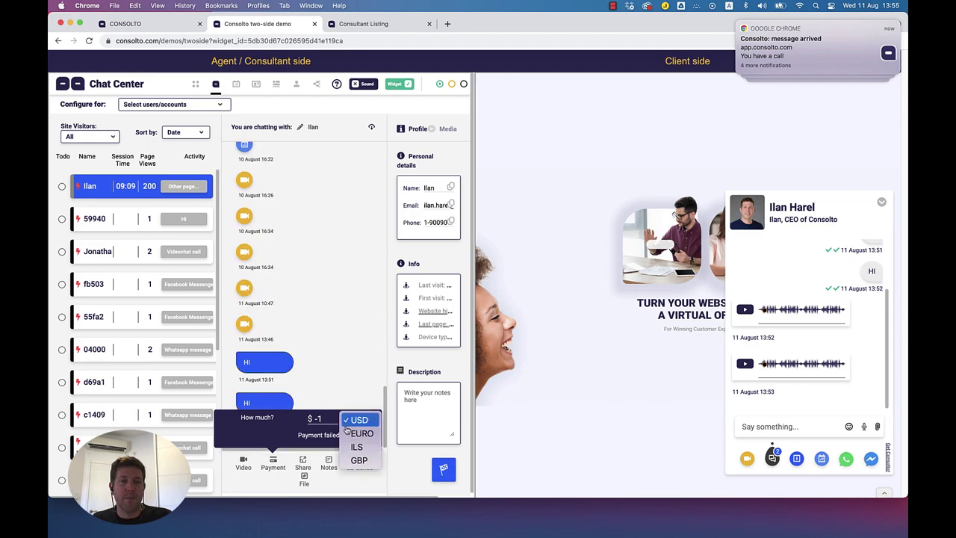
pyautogui.click(274, 463)
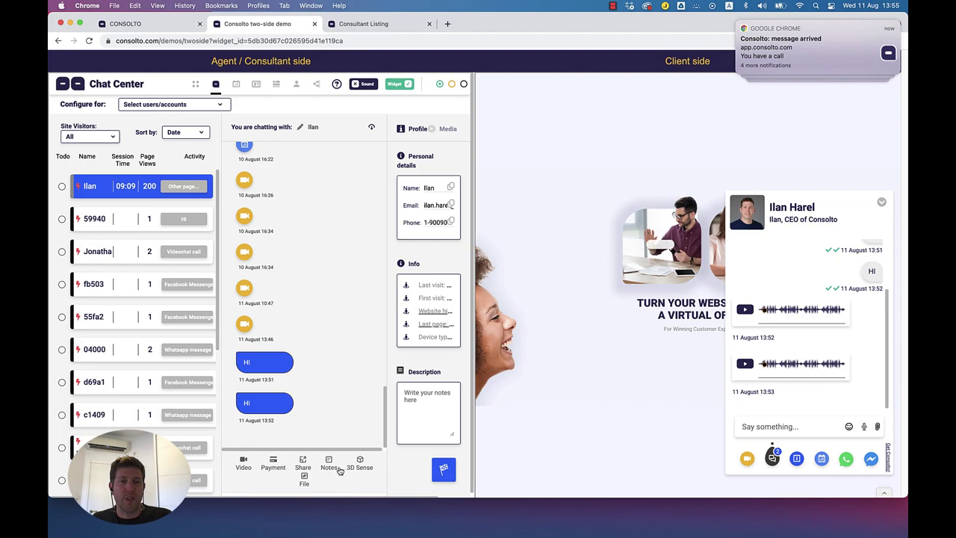
pyautogui.click(171, 28)
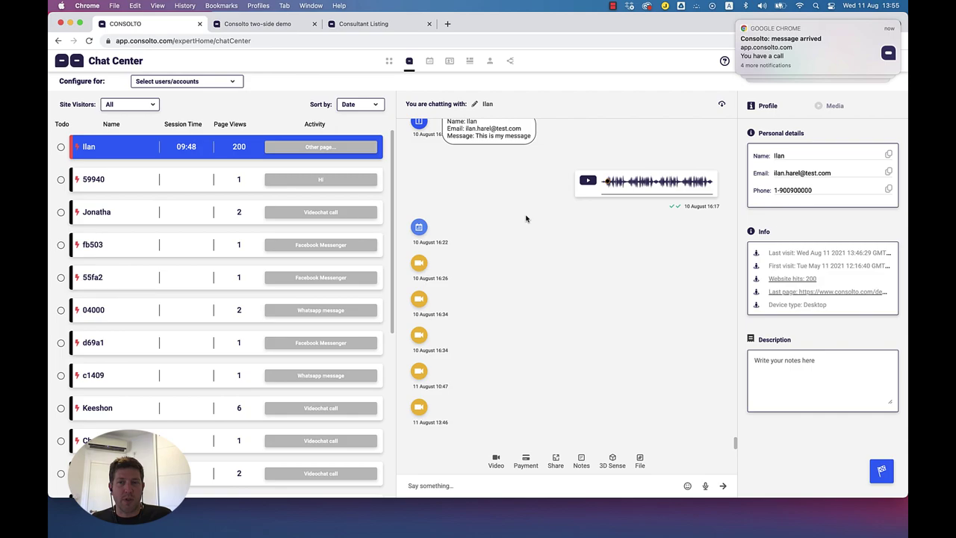
pyautogui.click(274, 24)
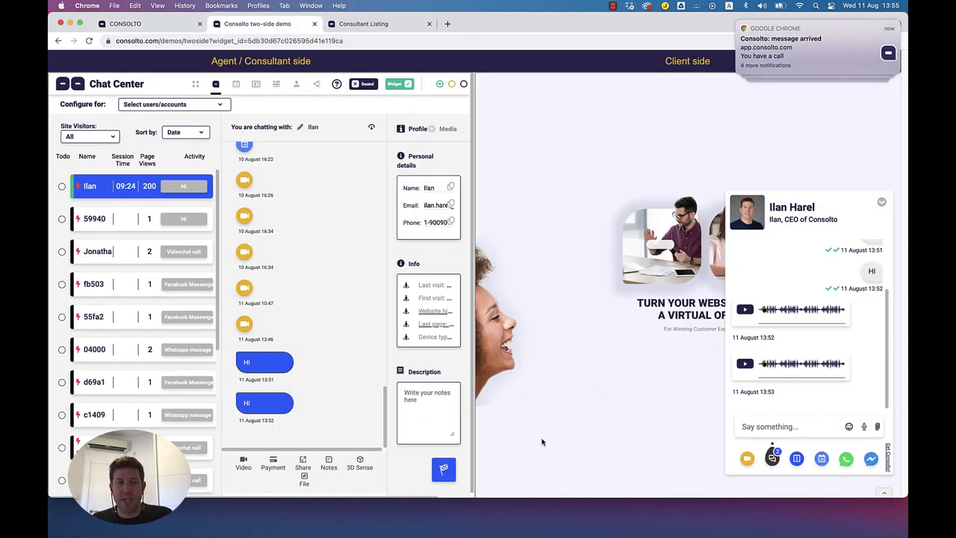
pyautogui.click(361, 463)
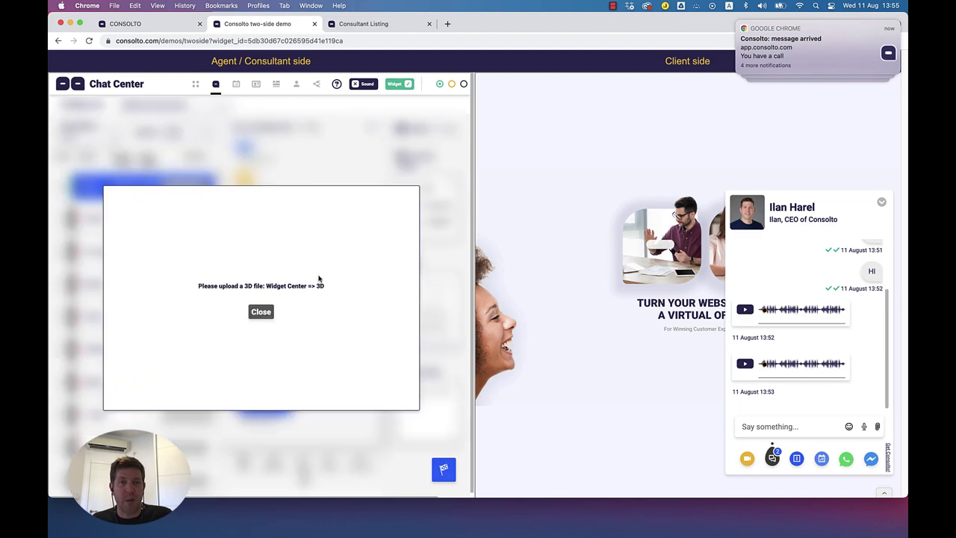
pyautogui.click(170, 234)
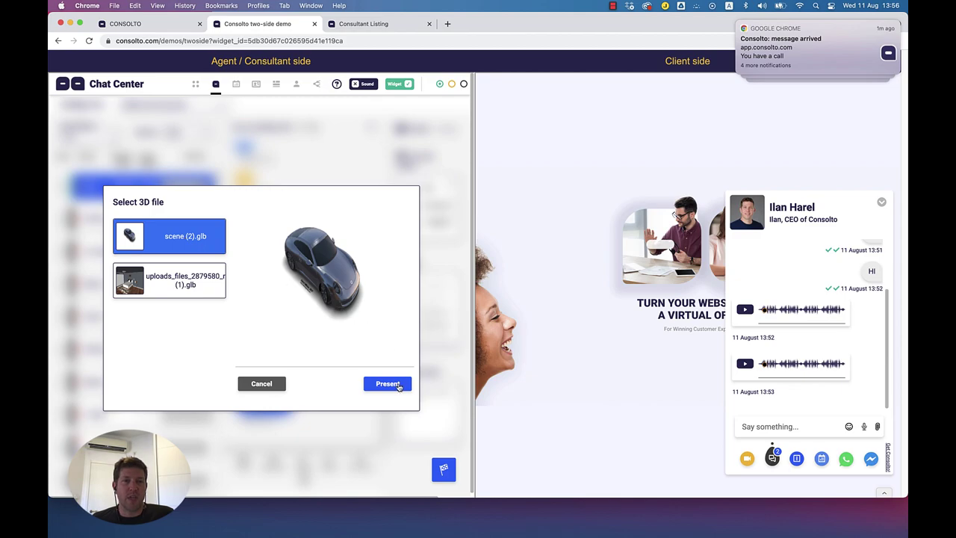
pyautogui.click(392, 385)
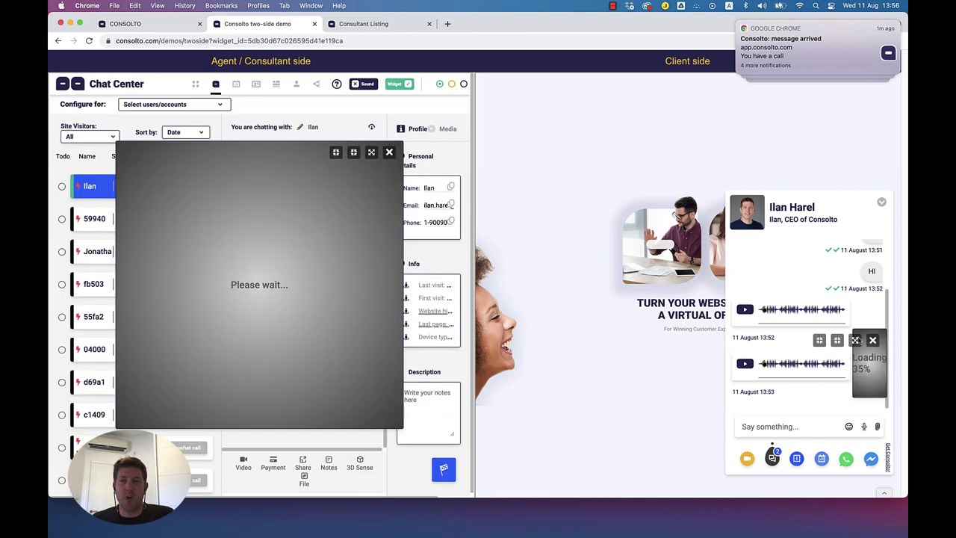
pyautogui.click(855, 341)
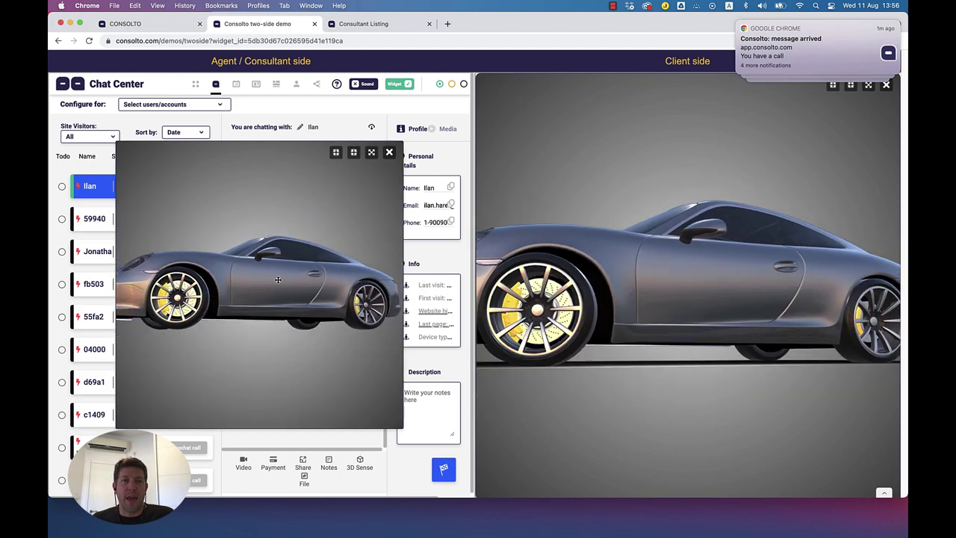
pyautogui.moveTo(187, 267); pyautogui.dragTo(184, 293)
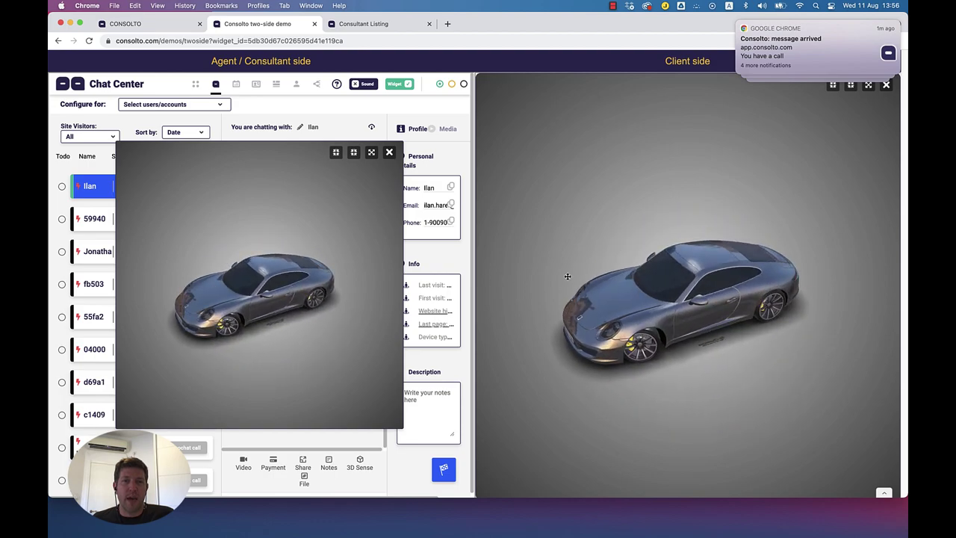
pyautogui.moveTo(610, 252); pyautogui.dragTo(696, 356)
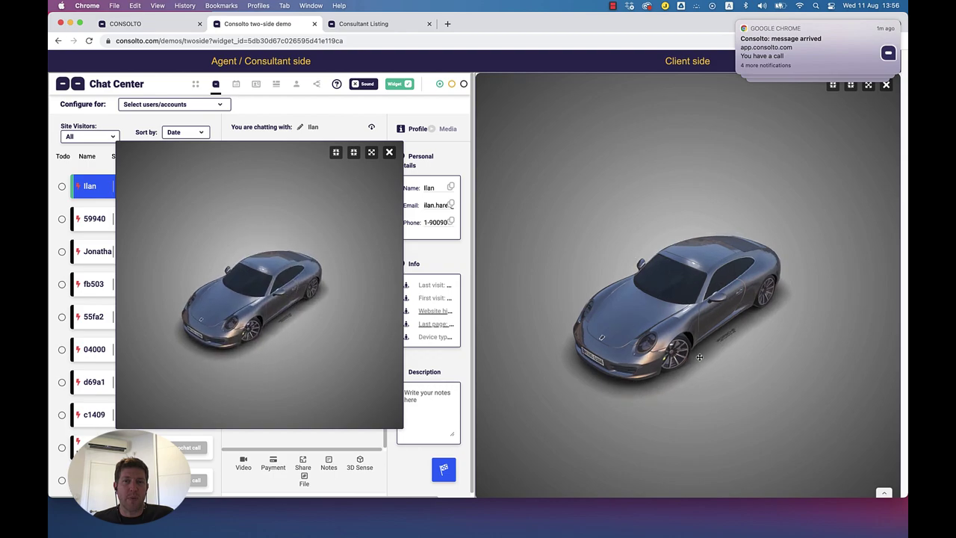
pyautogui.scroll(5, 728, 366)
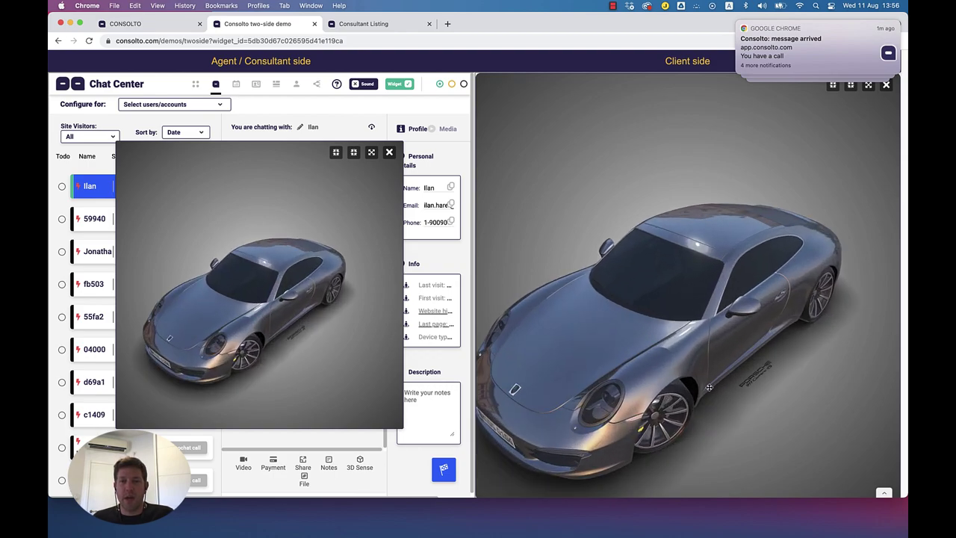
pyautogui.scroll(10, 671, 396)
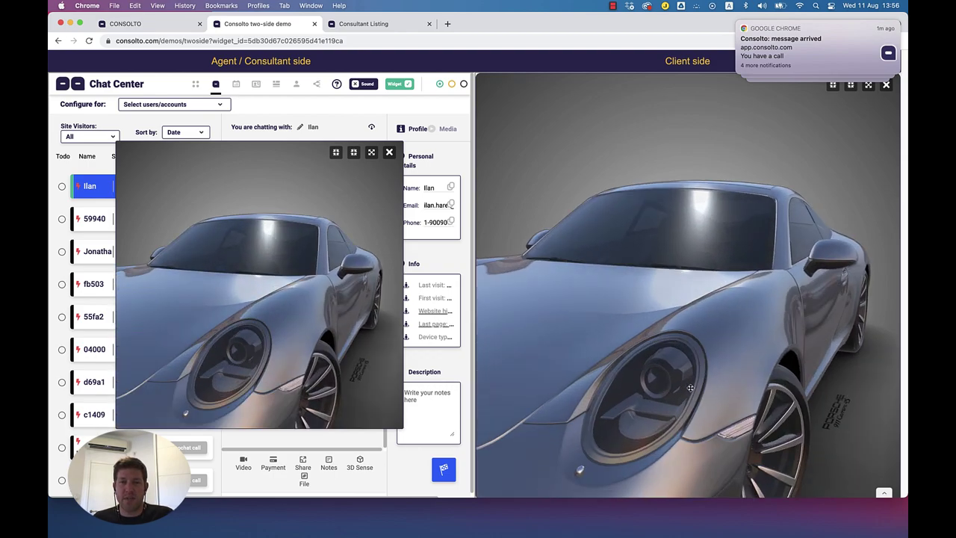
pyautogui.scroll(10, 670, 368)
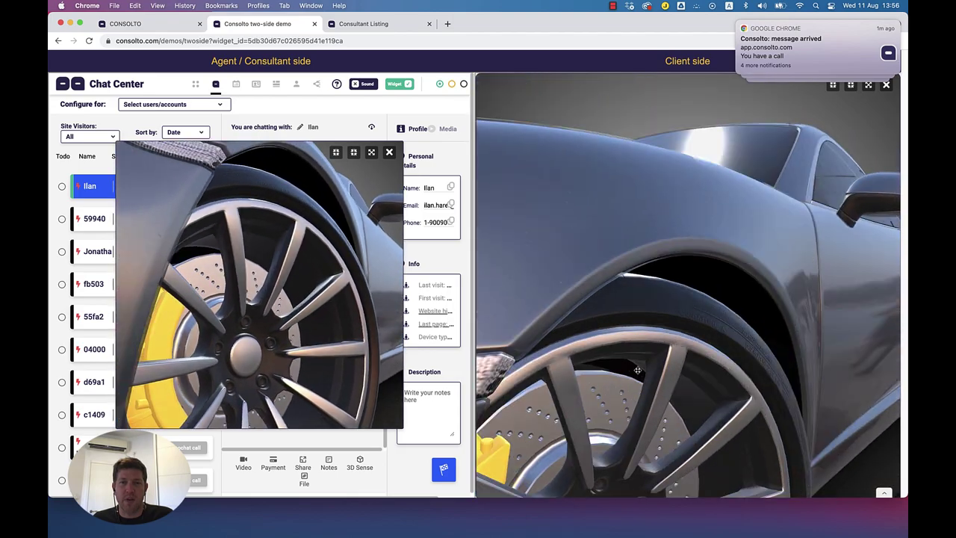
pyautogui.moveTo(637, 370); pyautogui.dragTo(567, 366)
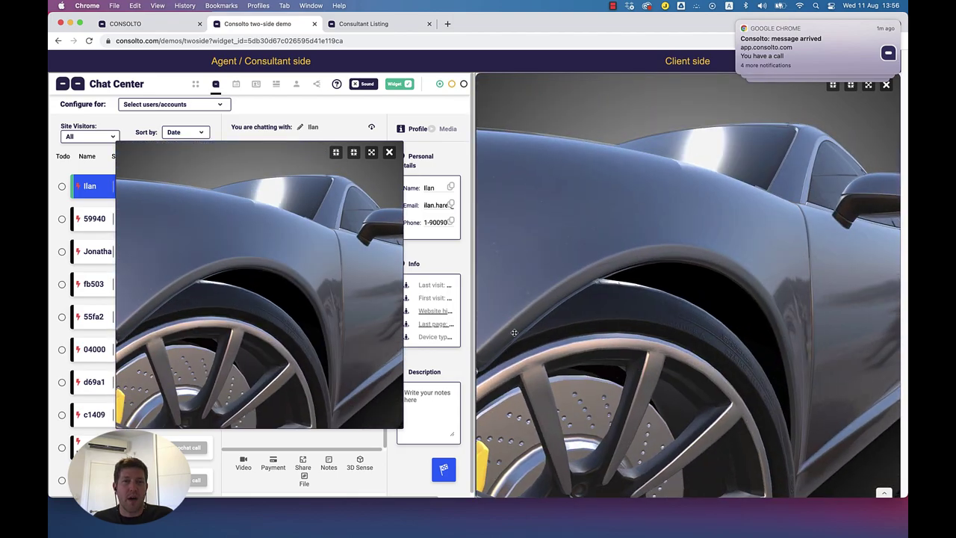
pyautogui.click(371, 152)
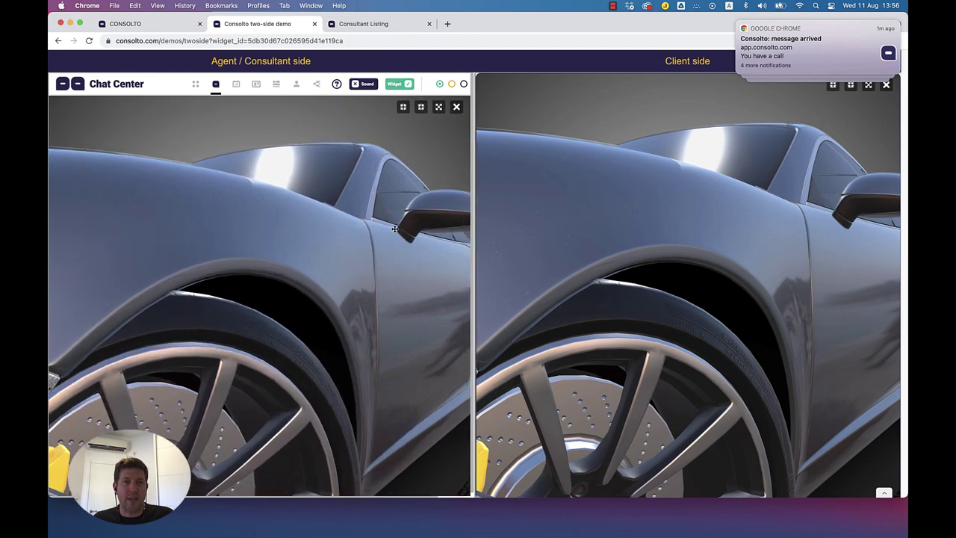
pyautogui.moveTo(361, 330); pyautogui.dragTo(272, 330)
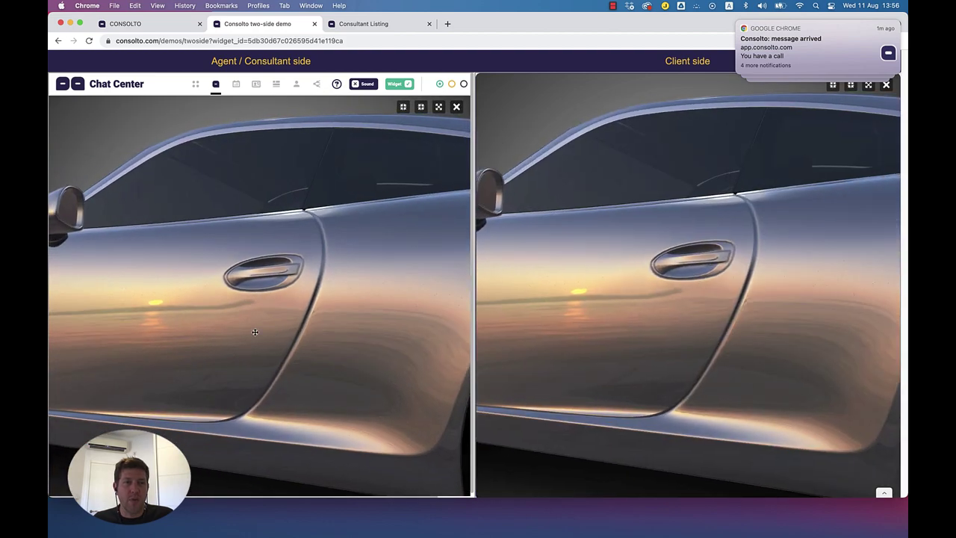
pyautogui.scroll(6, 145, 301)
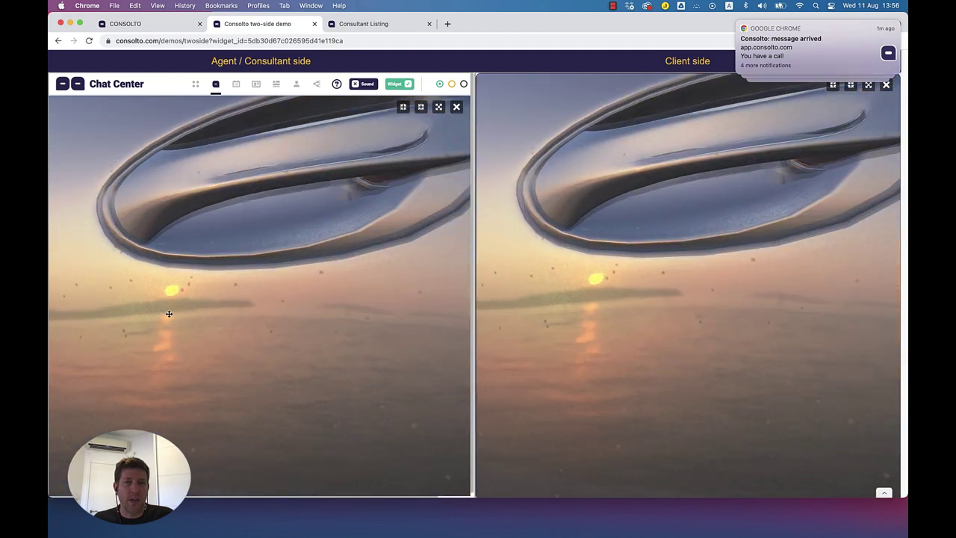
pyautogui.moveTo(169, 314); pyautogui.dragTo(209, 316)
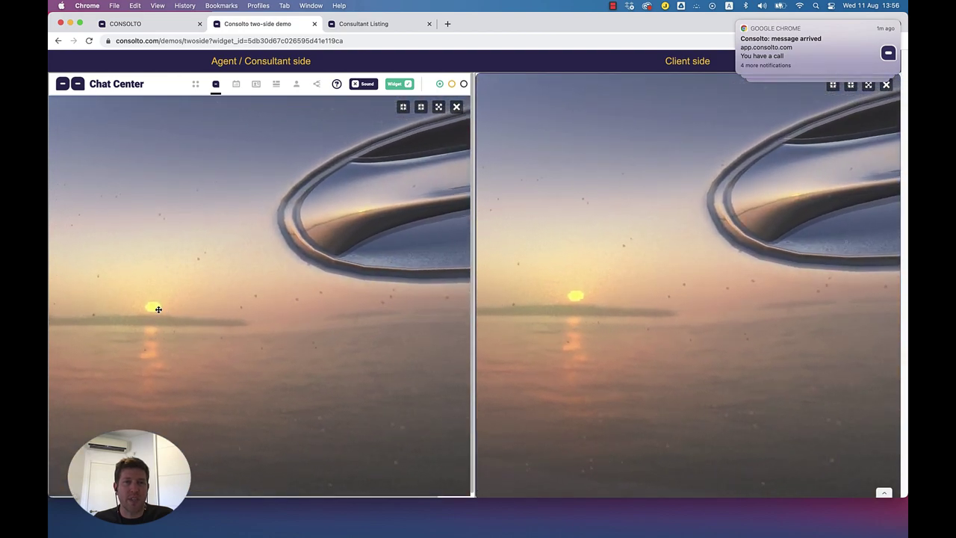
pyautogui.scroll(-8, 221, 338)
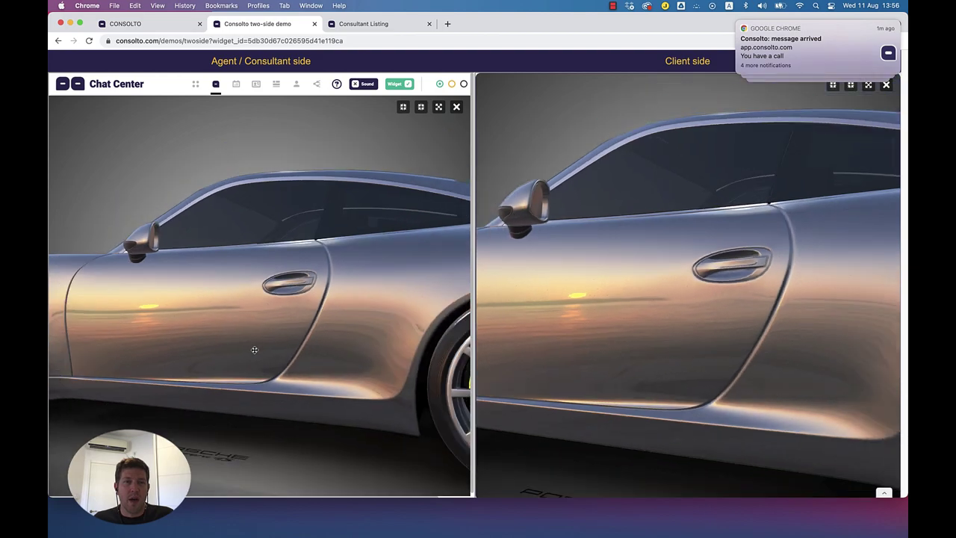
pyautogui.scroll(-5, 254, 349)
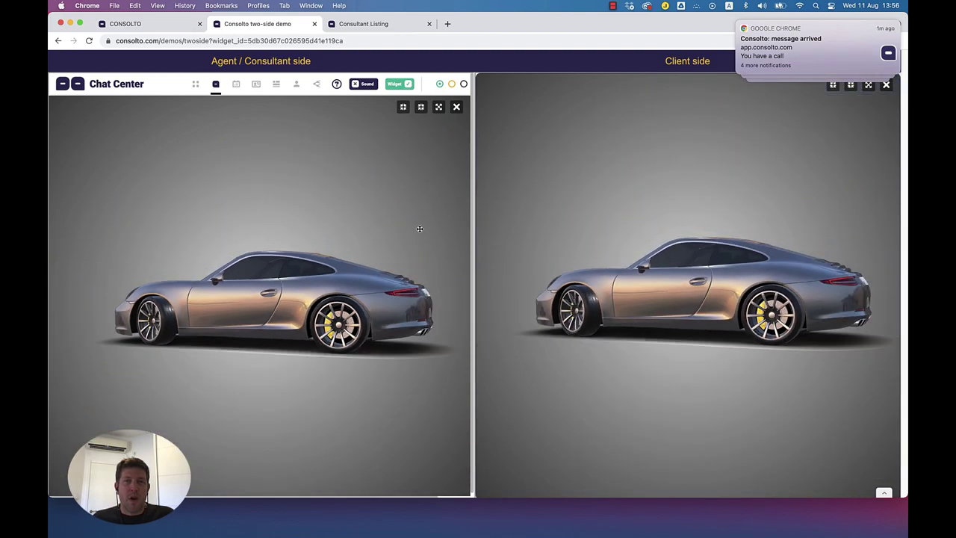
pyautogui.click(456, 108)
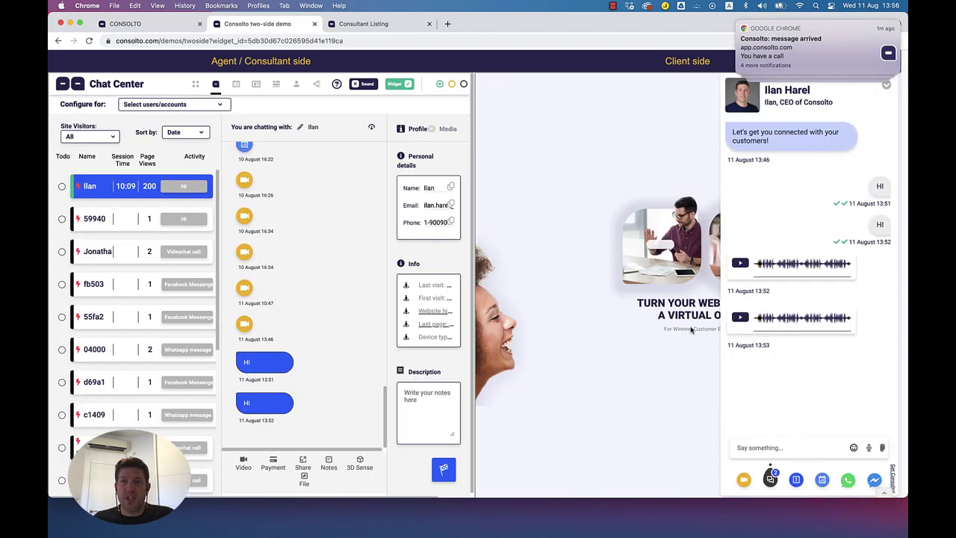
# Step: Collapse the client widget, go to the full Chat Center, and open then close the emoji picker
pyautogui.click(887, 87)
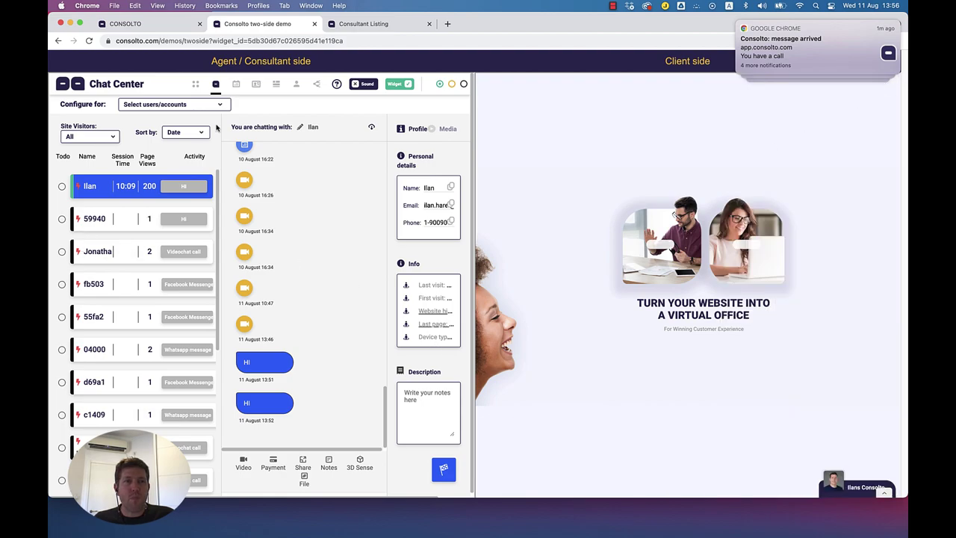
pyautogui.click(174, 28)
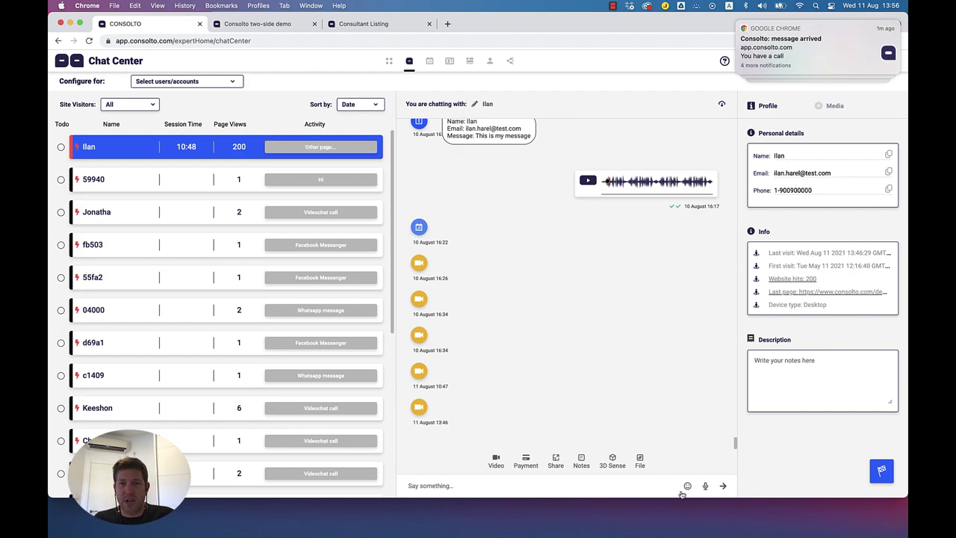
pyautogui.click(688, 488)
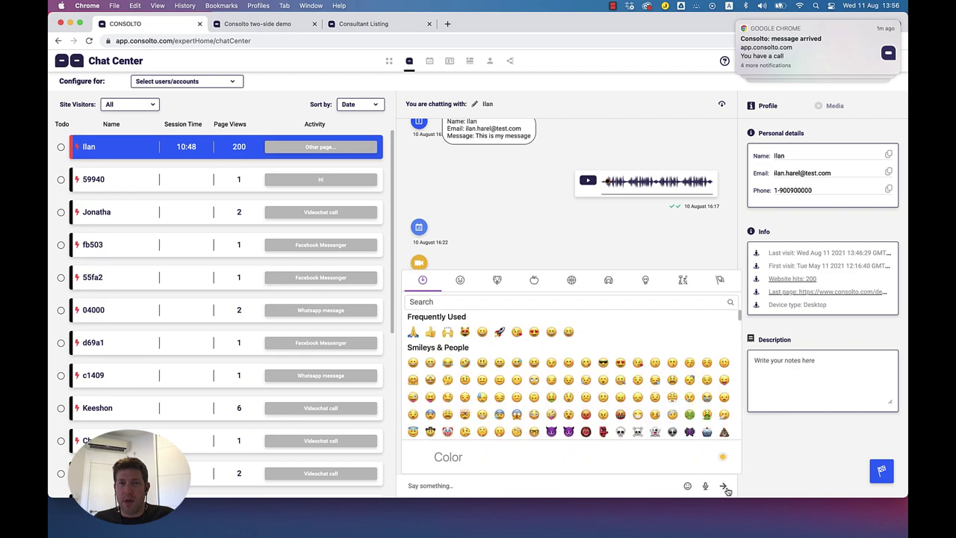
pyautogui.click(644, 240)
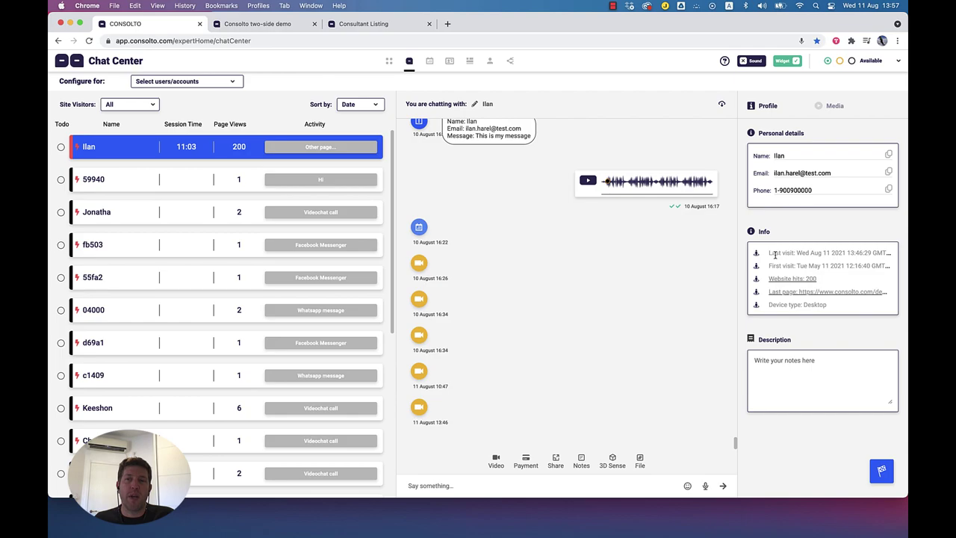
# Step: Highlight the visitor's first visit date and device type, then click into the Description box
pyautogui.moveTo(828, 266); pyautogui.dragTo(772, 266)
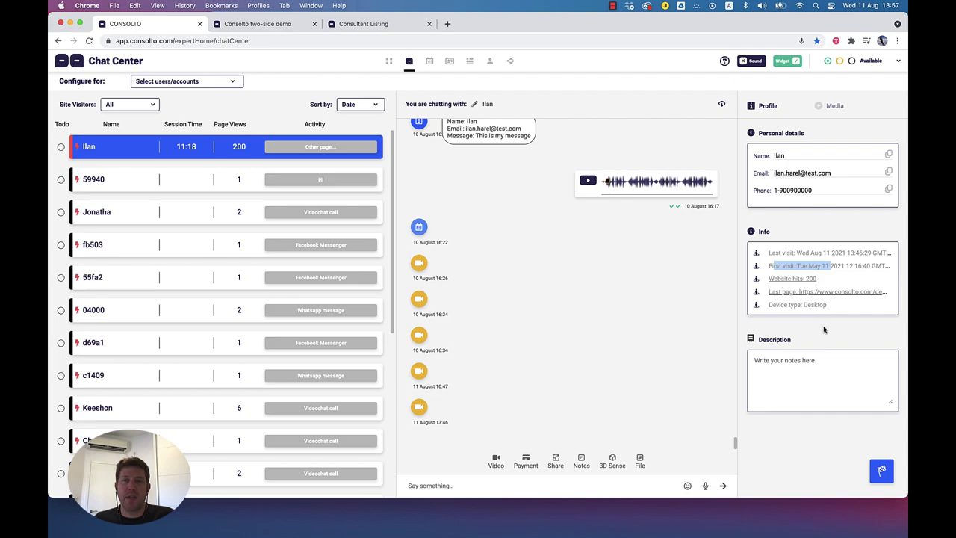
pyautogui.moveTo(829, 306); pyautogui.dragTo(767, 304)
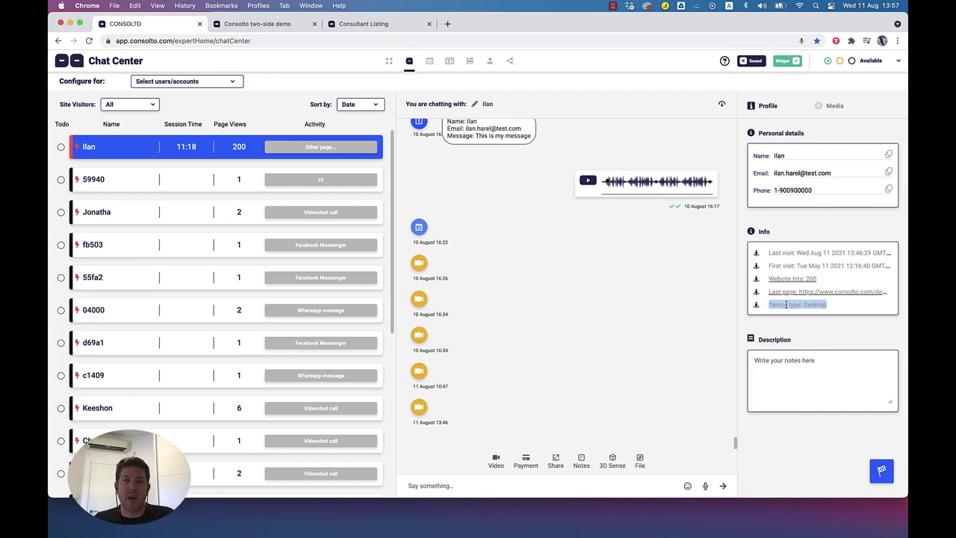
pyautogui.click(815, 305)
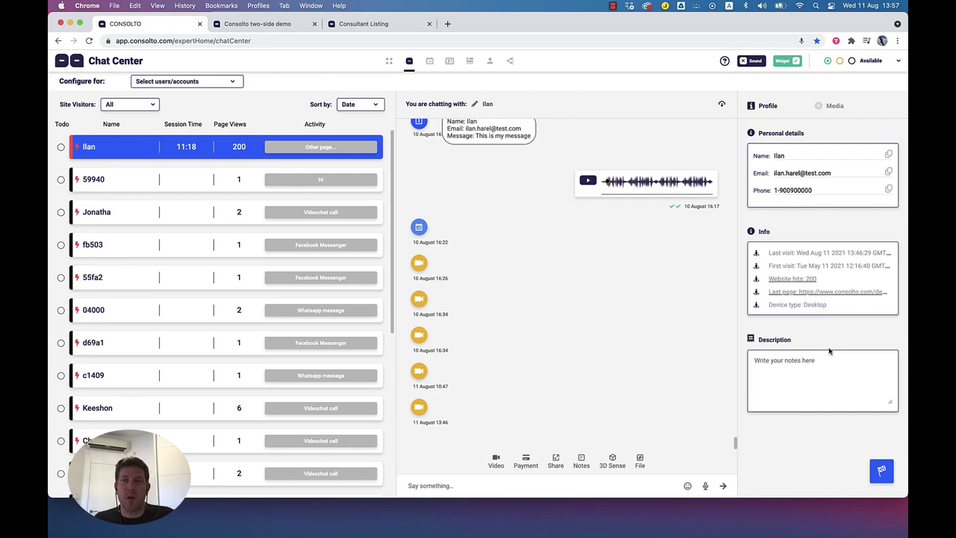
pyautogui.click(755, 360)
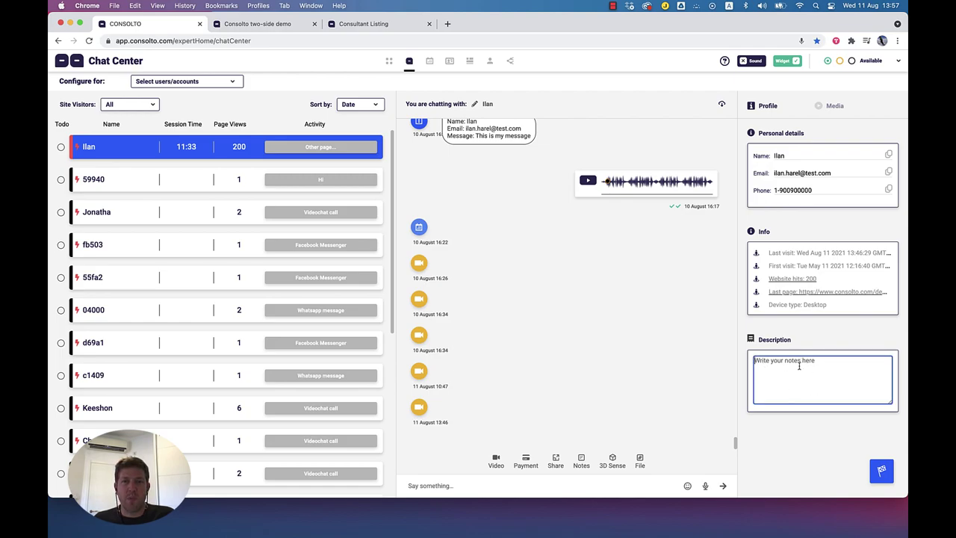
pyautogui.scroll(5, 568, 341)
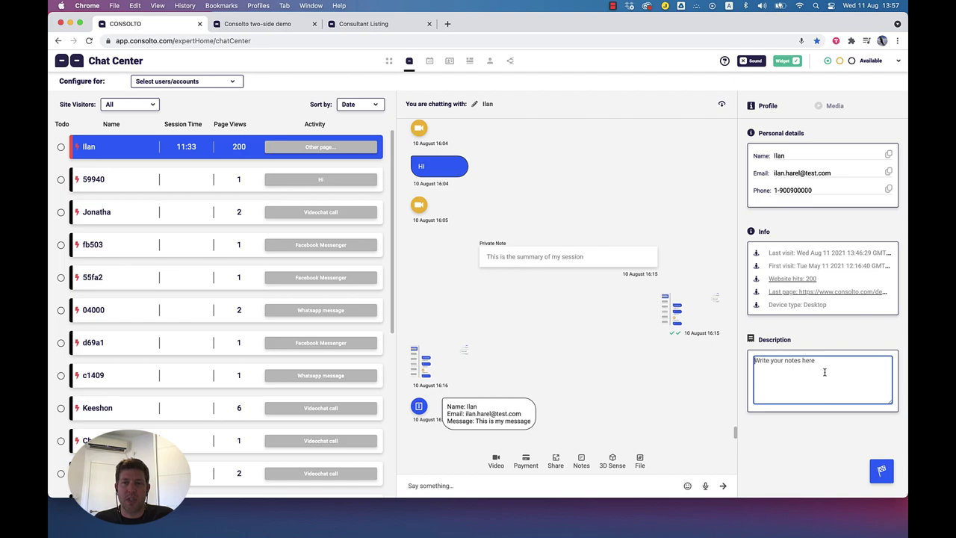
# Step: Open the Media tab and filter All Media to Voice-messages, then reload the visitor list
pyautogui.click(834, 106)
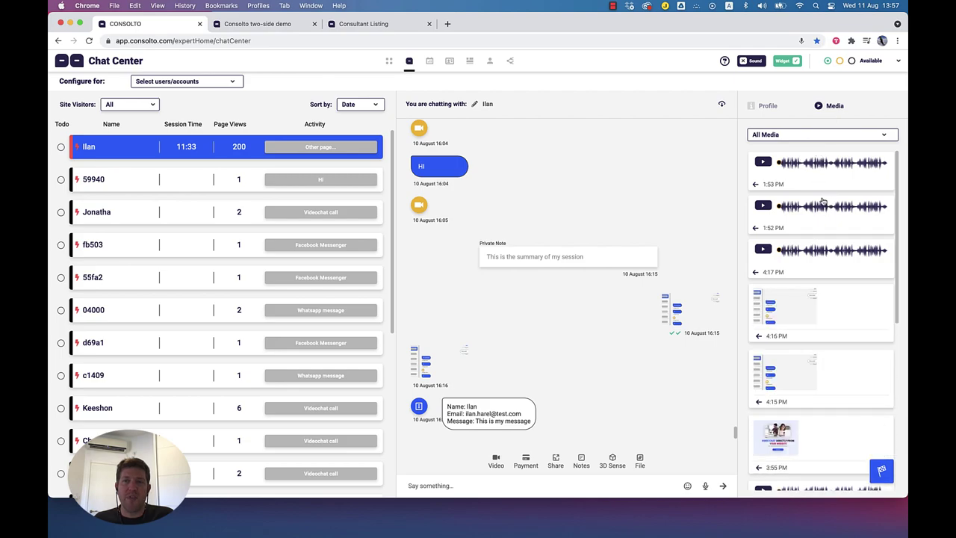
pyautogui.scroll(-5, 826, 203)
pyautogui.scroll(-2, 824, 205)
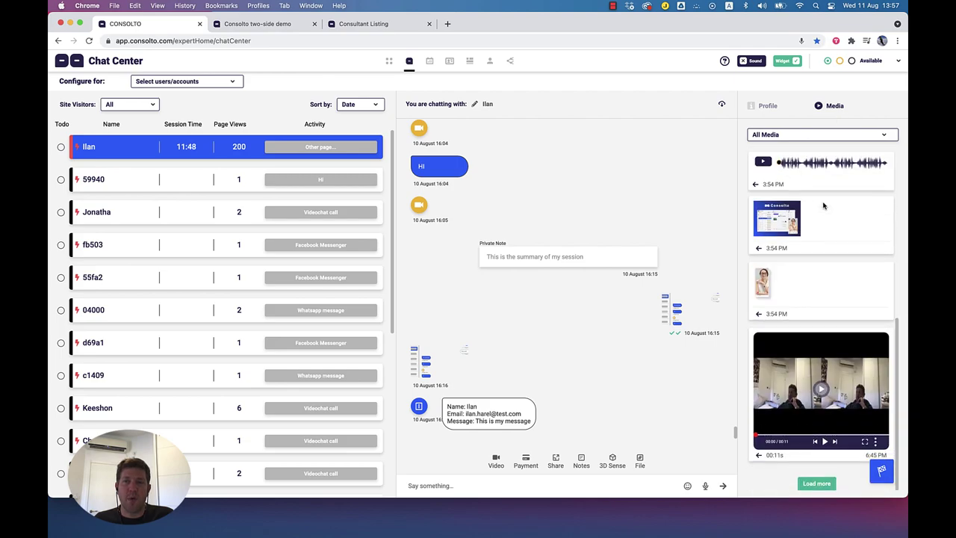
pyautogui.scroll(5, 809, 274)
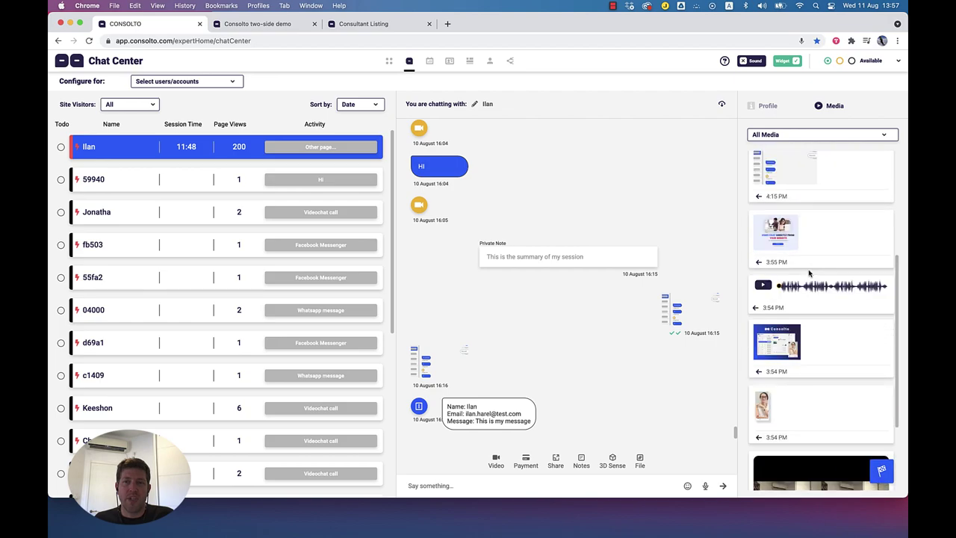
pyautogui.click(800, 138)
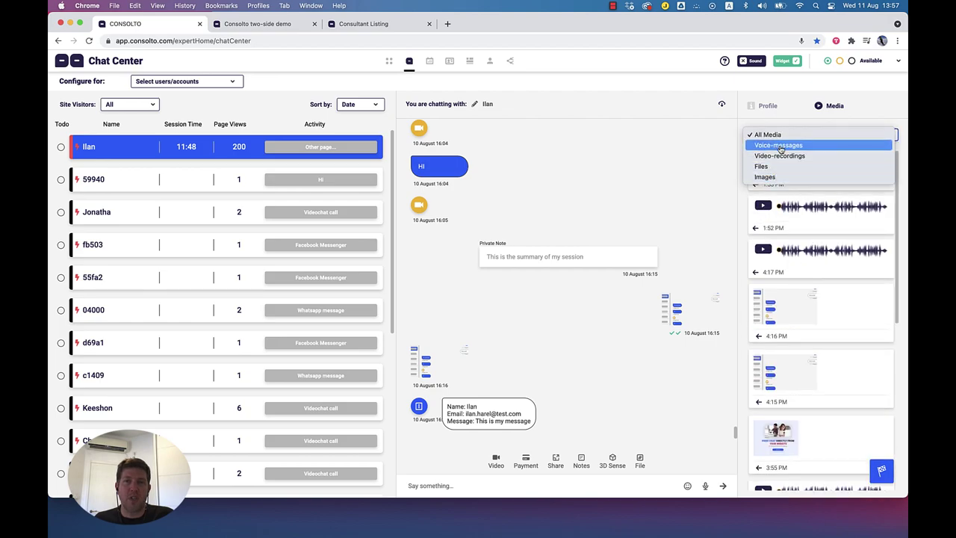
pyautogui.click(780, 145)
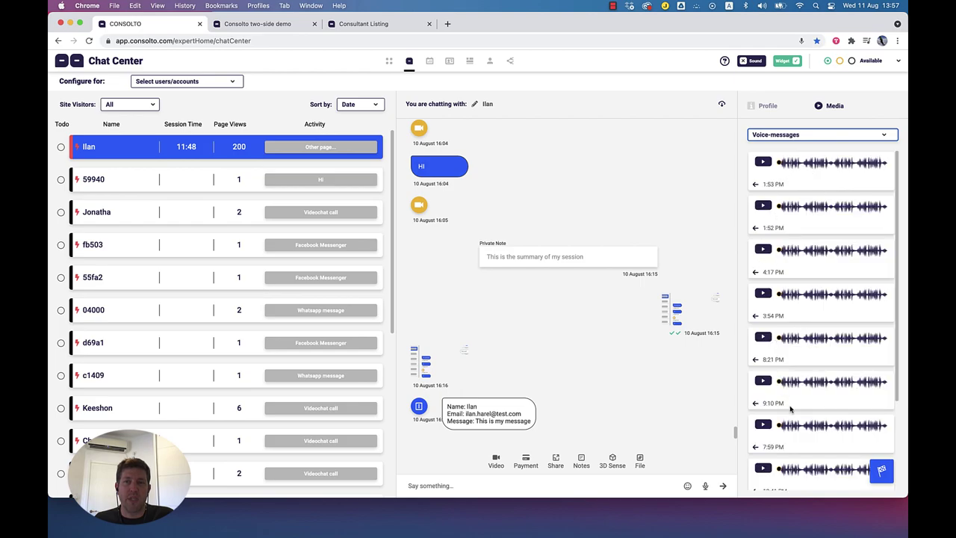
pyautogui.scroll(-3, 790, 410)
pyautogui.scroll(3, 790, 404)
pyautogui.scroll(-8, 277, 253)
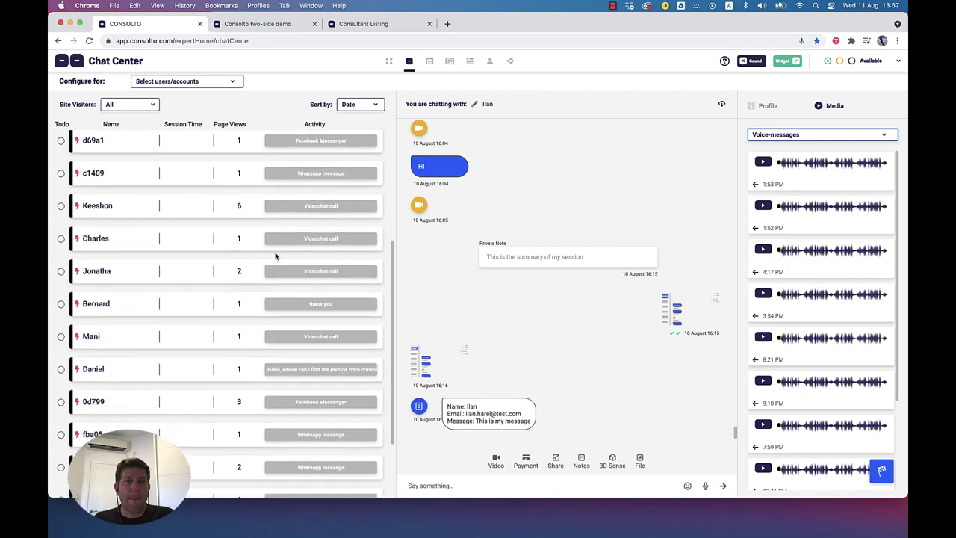
pyautogui.click(222, 484)
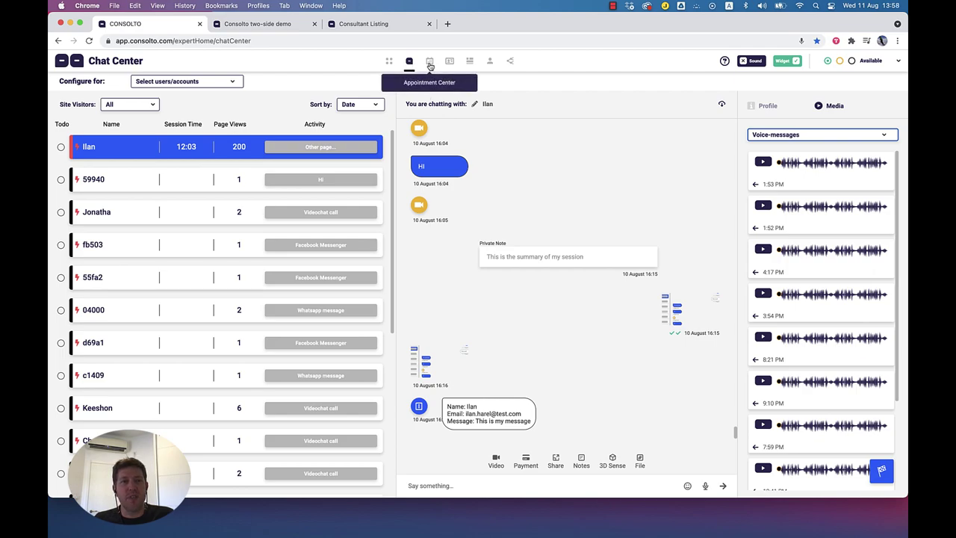
# Step: Open the Appointment Center, expand the client widget in the demo, then return
pyautogui.click(430, 64)
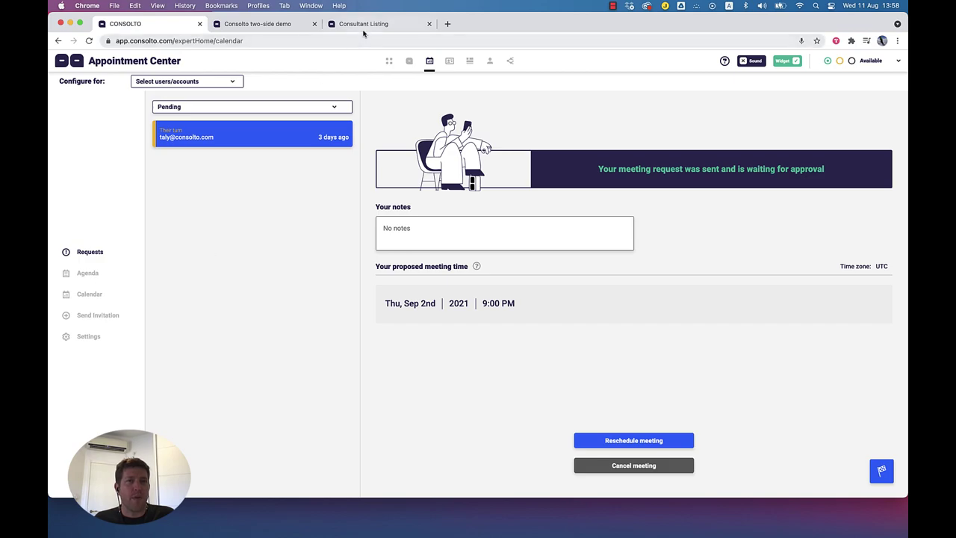
pyautogui.click(273, 24)
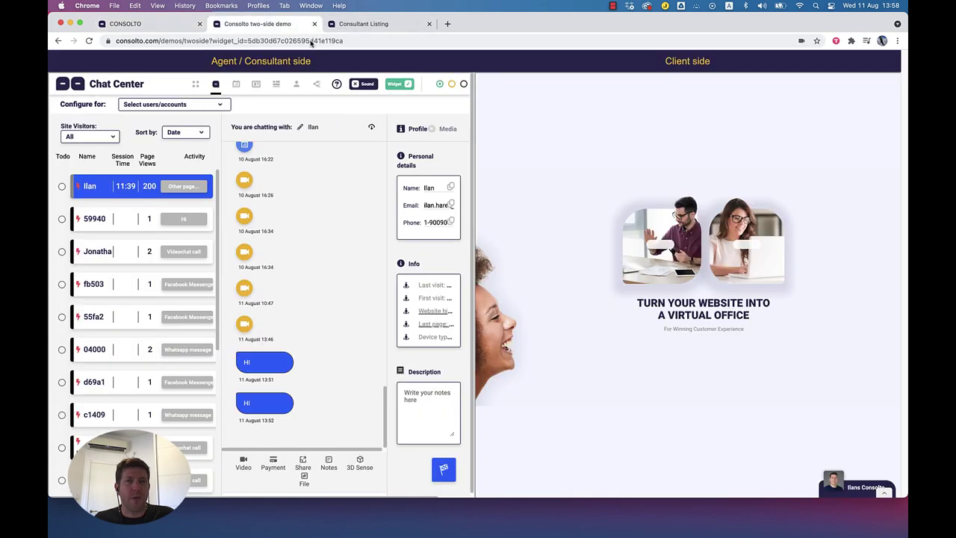
pyautogui.click(842, 478)
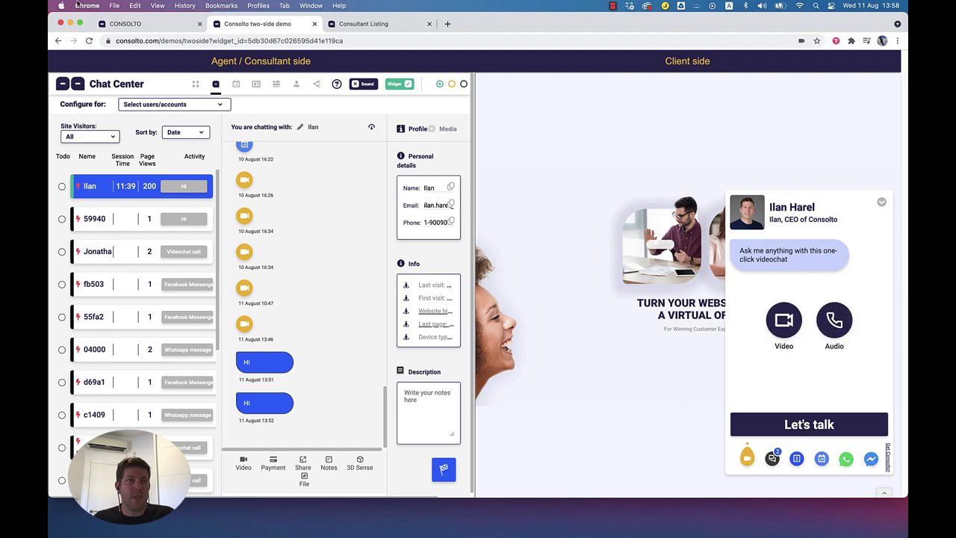
pyautogui.click(133, 24)
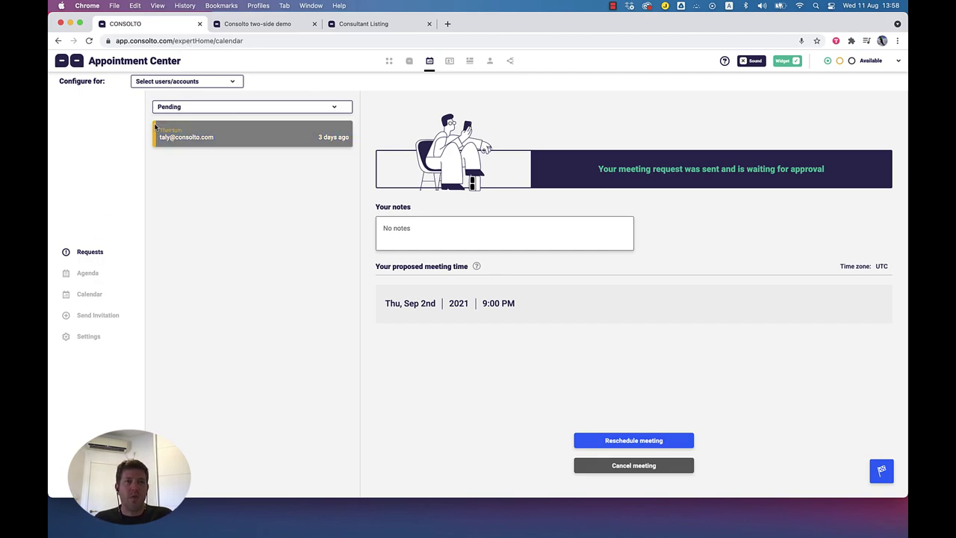
# Step: Open the pending request for Thu, Sep 2nd 2021 at 9:00 PM and enlarge the window
pyautogui.moveTo(165, 60); pyautogui.dragTo(142, 62)
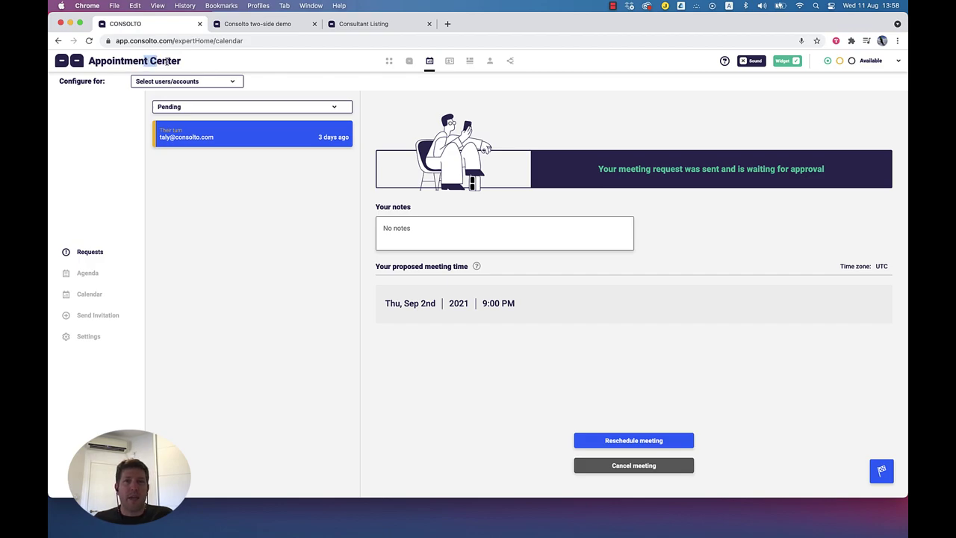
pyautogui.click(261, 137)
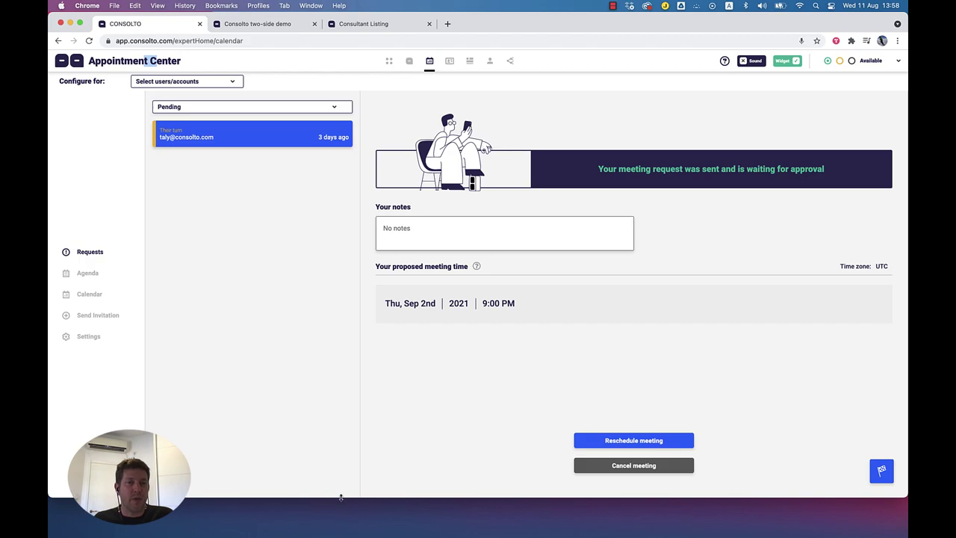
pyautogui.moveTo(341, 497); pyautogui.dragTo(336, 536)
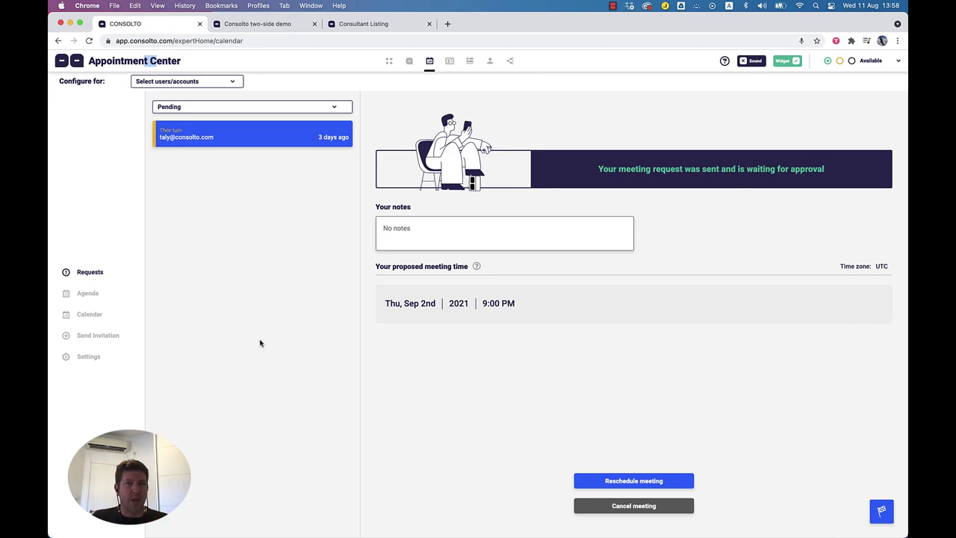
# Step: Review the agenda's Aug 11th, 12th and 24th meetings, the week calendar, and the invitation form
pyautogui.click(87, 293)
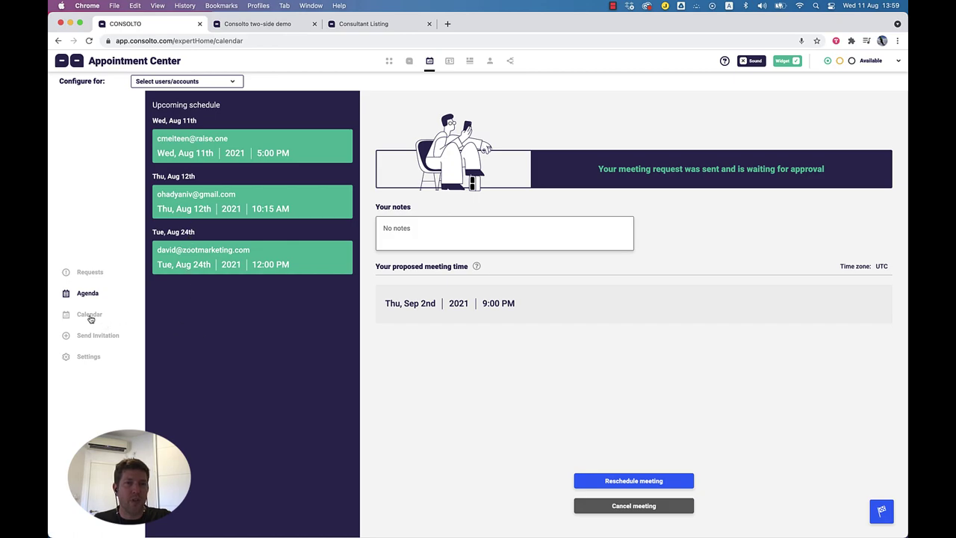
pyautogui.click(256, 152)
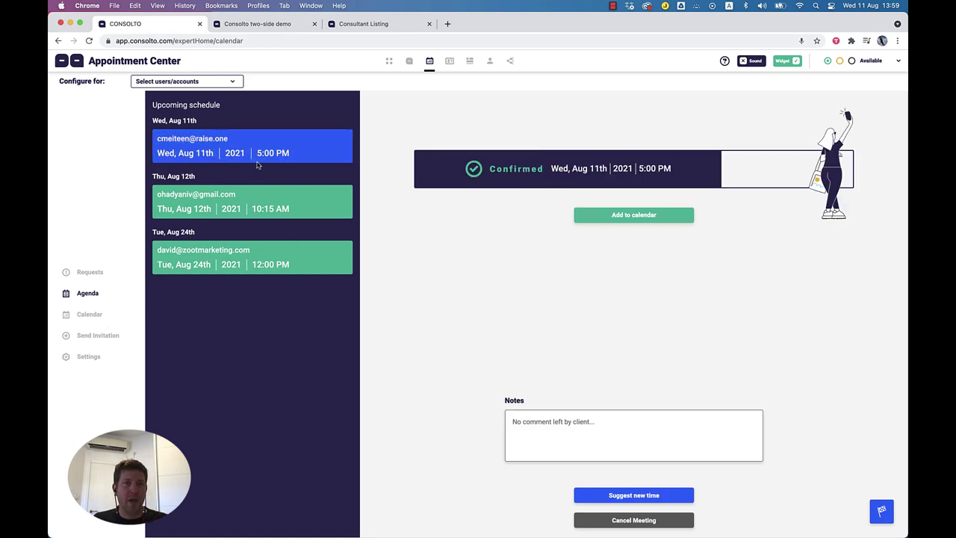
pyautogui.click(255, 209)
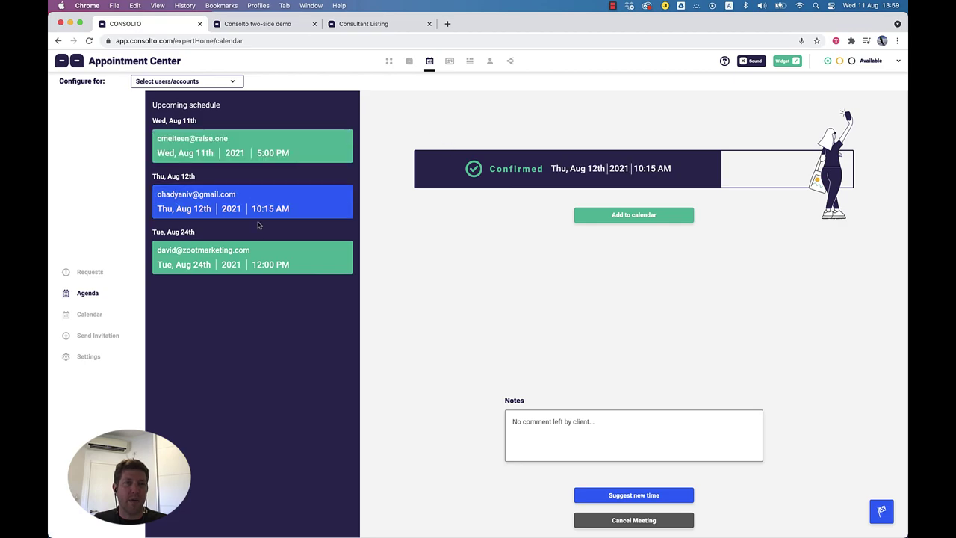
pyautogui.click(266, 263)
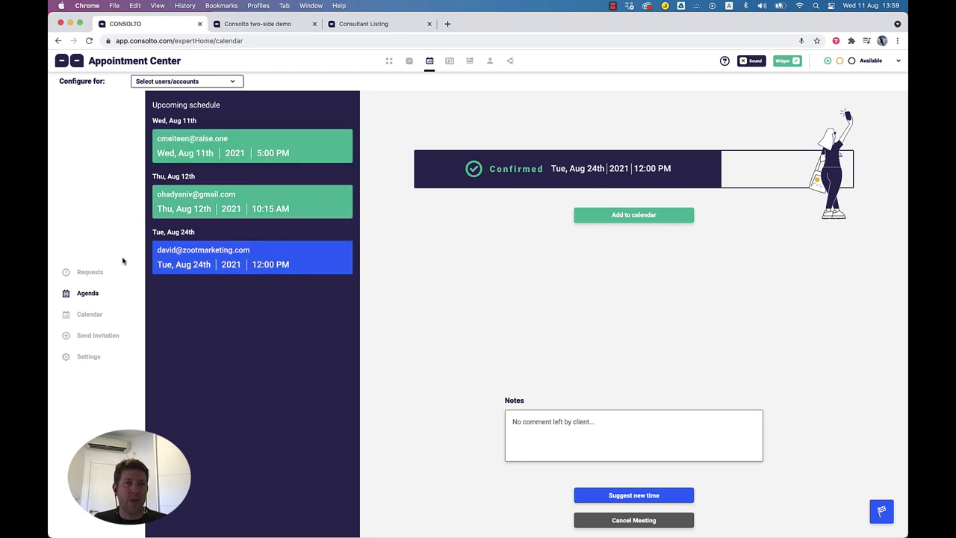
pyautogui.click(95, 319)
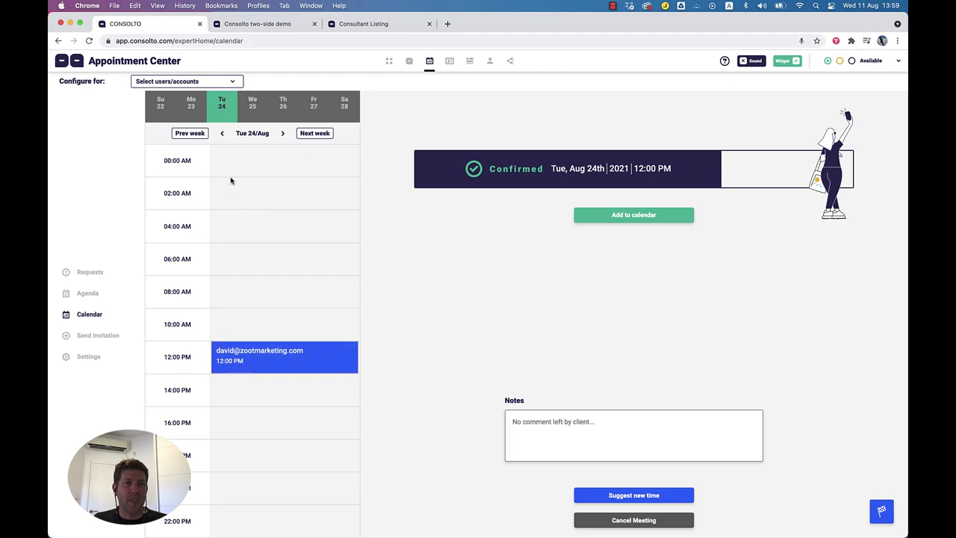
pyautogui.click(109, 335)
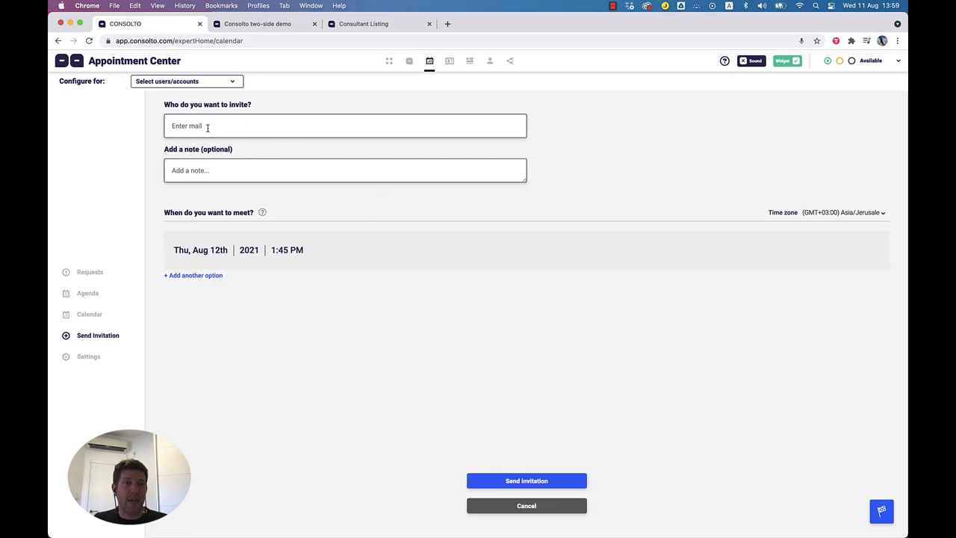
# Step: In the demo's client widget, open meeting scheduling and pick Thursday Aug 12th
pyautogui.click(276, 23)
pyautogui.click(821, 497)
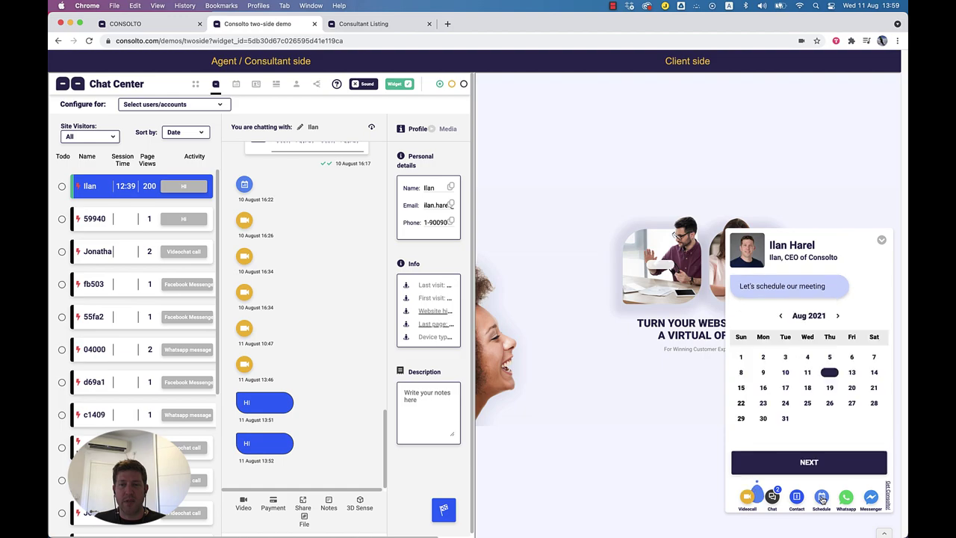
pyautogui.click(825, 376)
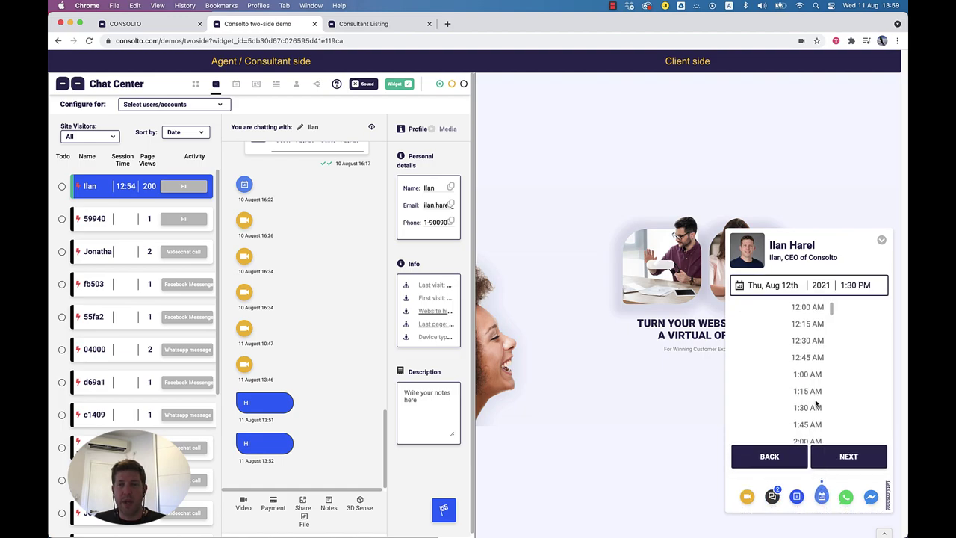
pyautogui.scroll(-20, 825, 383)
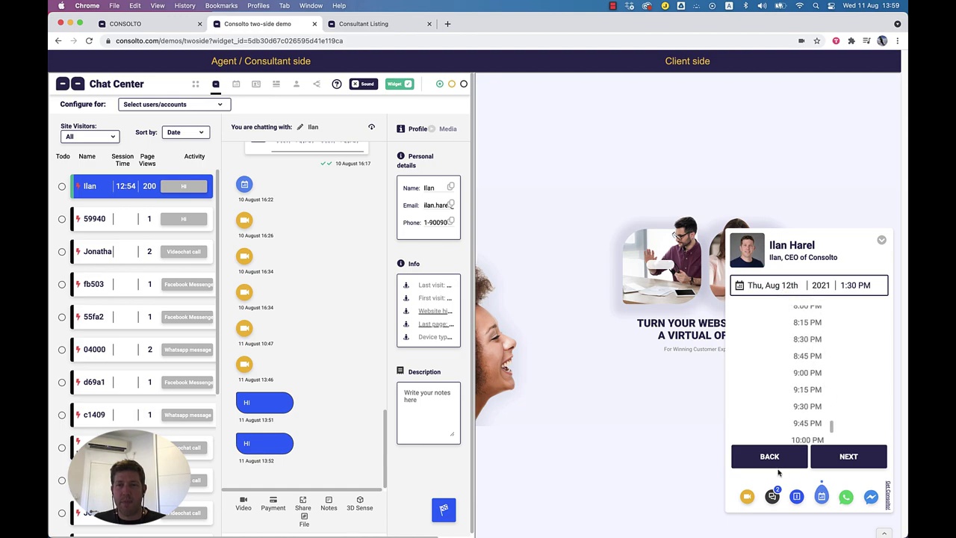
# Step: Set Appointment Center Available Hours to 'All time', then return to the two-side demo
pyautogui.click(154, 27)
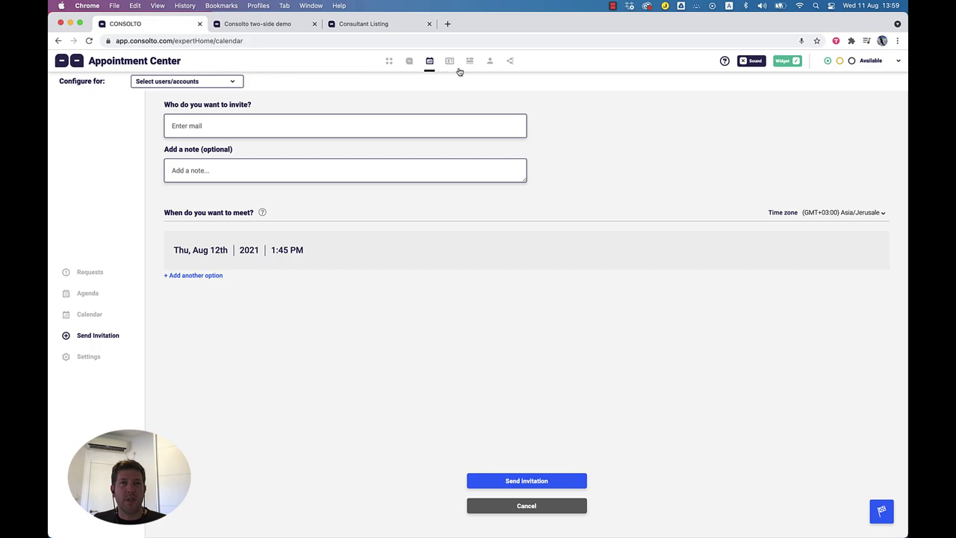
pyautogui.click(93, 359)
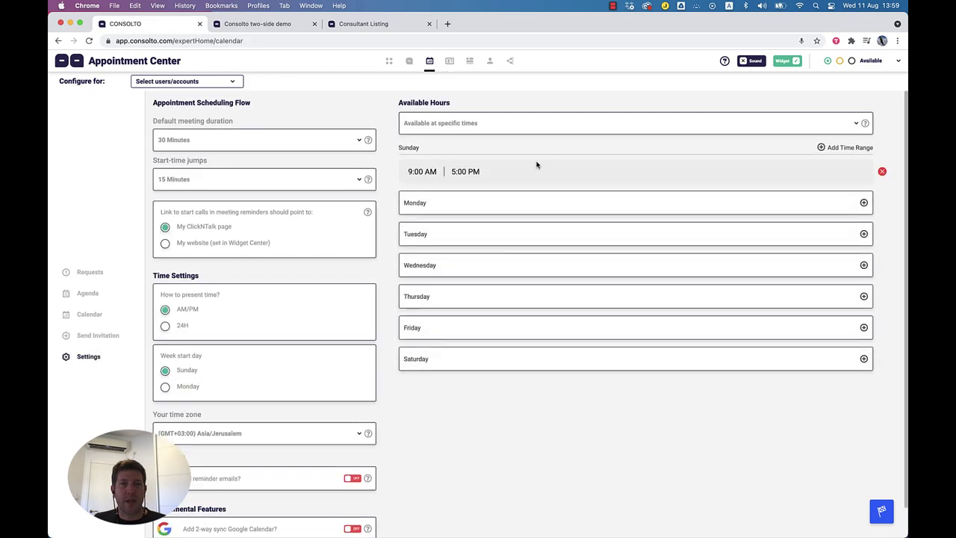
pyautogui.click(452, 131)
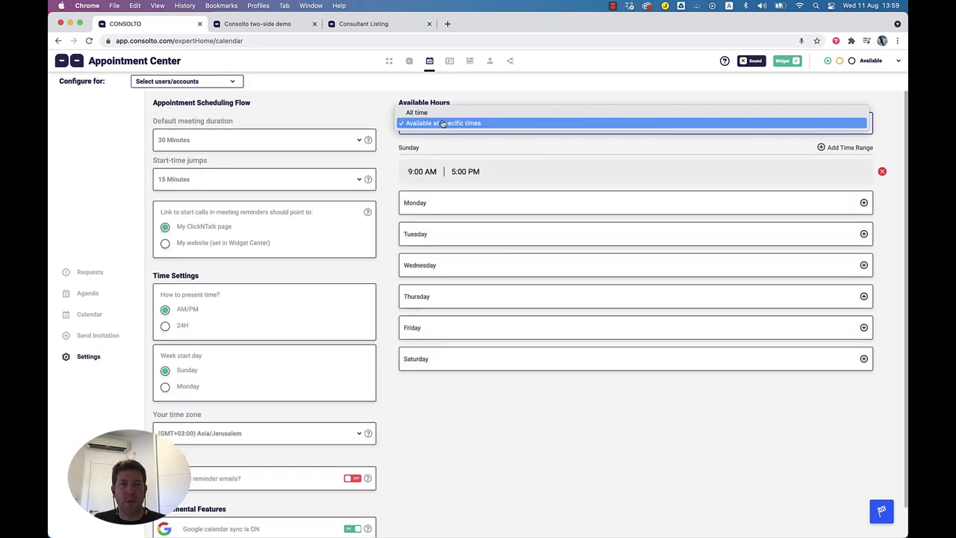
pyautogui.click(436, 114)
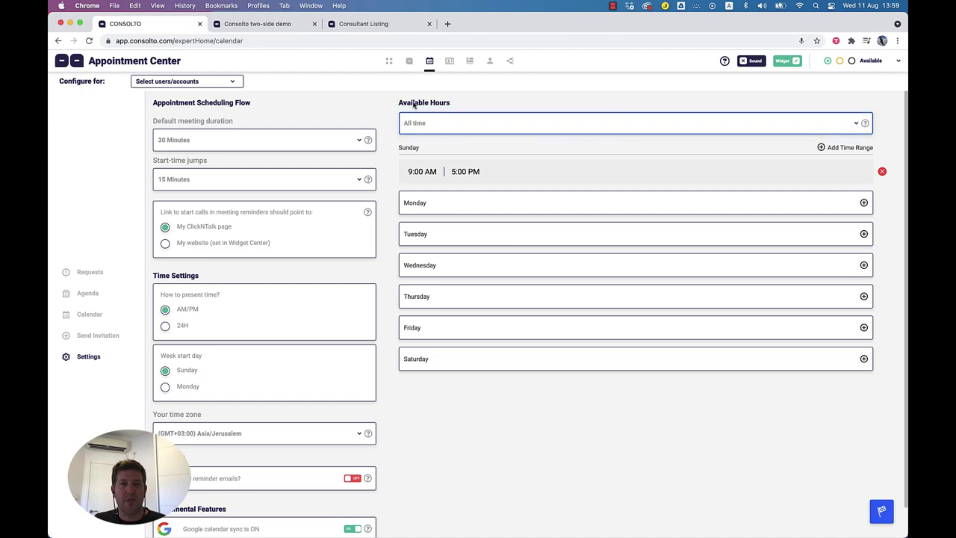
pyautogui.click(279, 23)
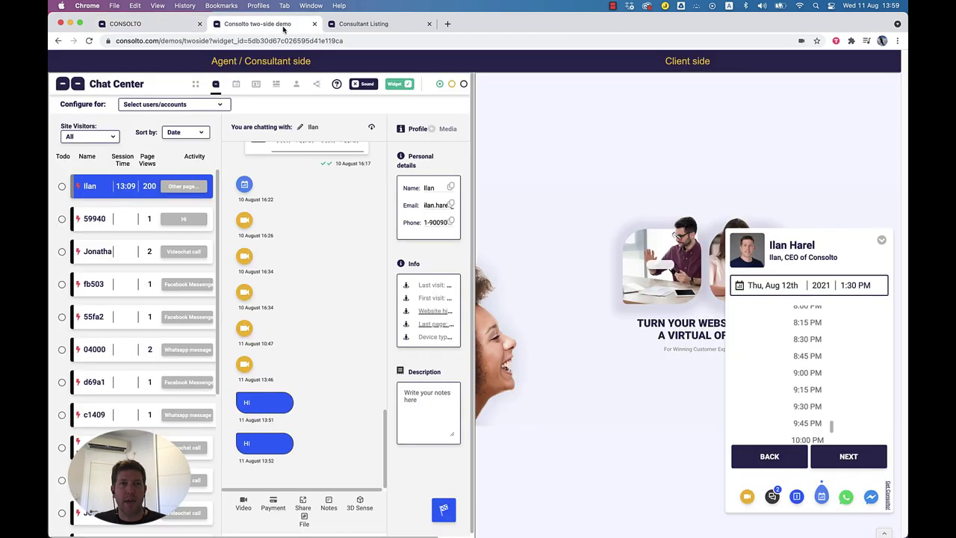
# Step: Reload the demo and, in the client's booking calendar, pick Thu Aug 12 at 12:45 PM
pyautogui.click(89, 41)
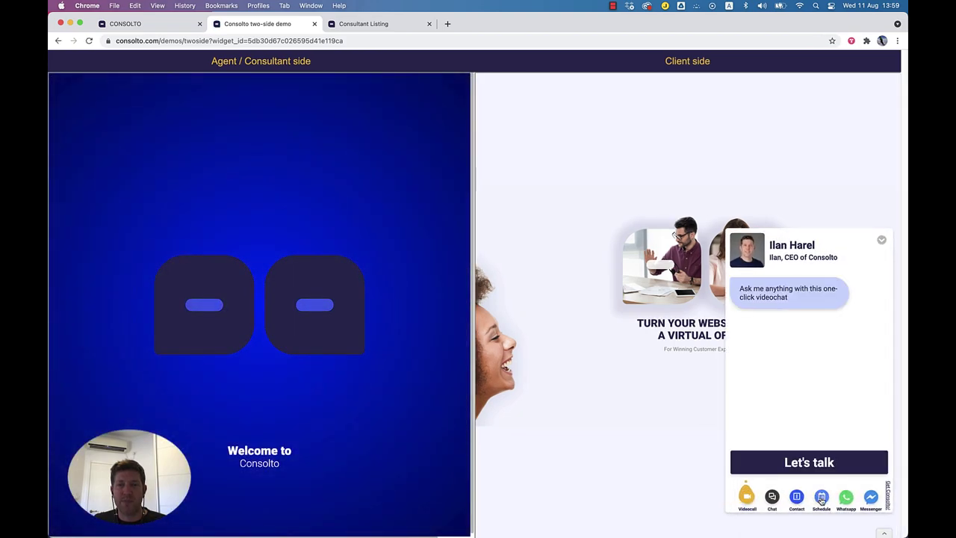
pyautogui.click(822, 496)
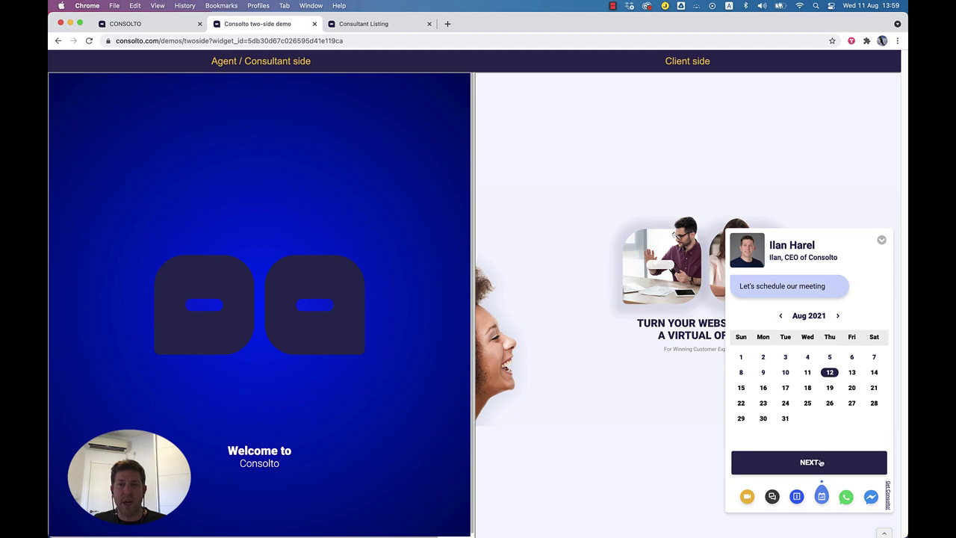
pyautogui.click(822, 466)
pyautogui.scroll(-10, 818, 403)
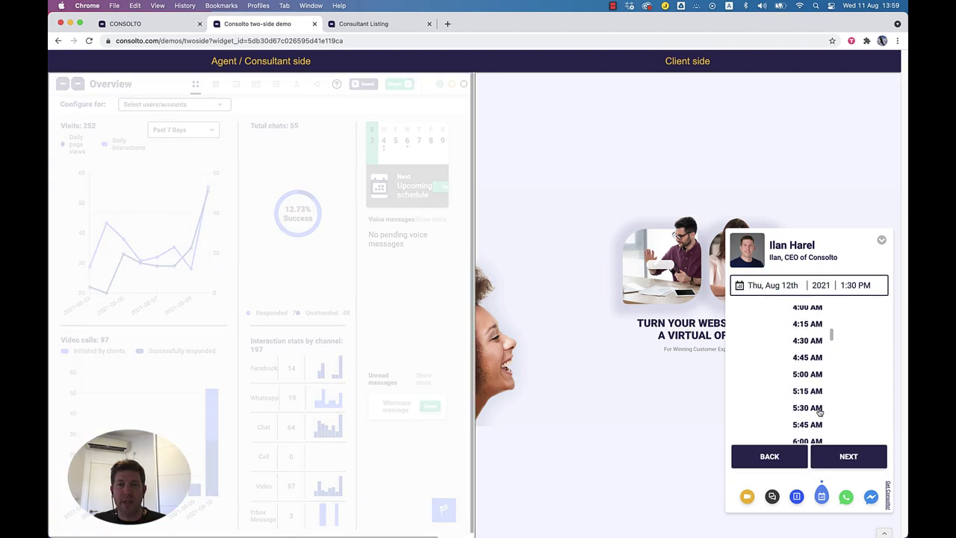
pyautogui.scroll(-5, 818, 404)
pyautogui.click(814, 381)
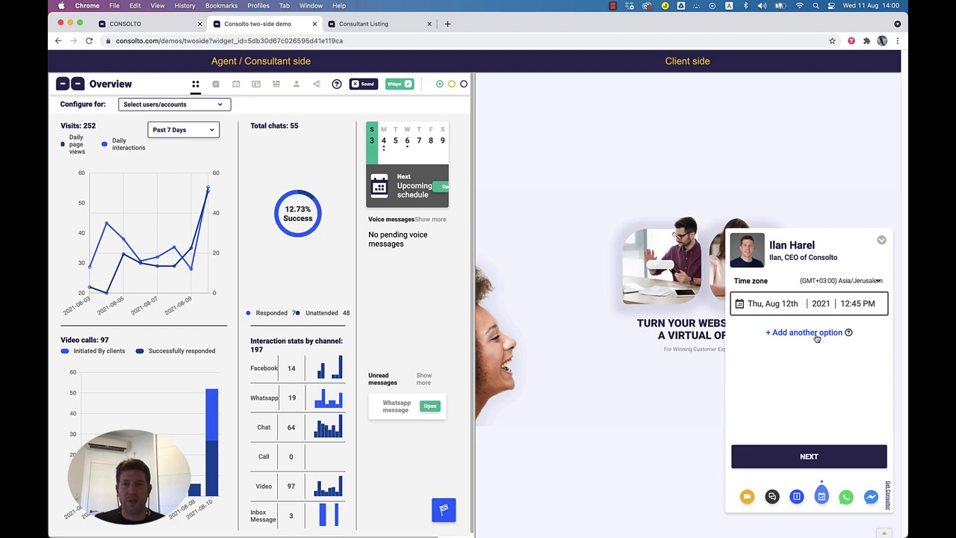
# Step: Add a second meeting option for Fri Aug 13 at 6:45 AM
pyautogui.click(816, 338)
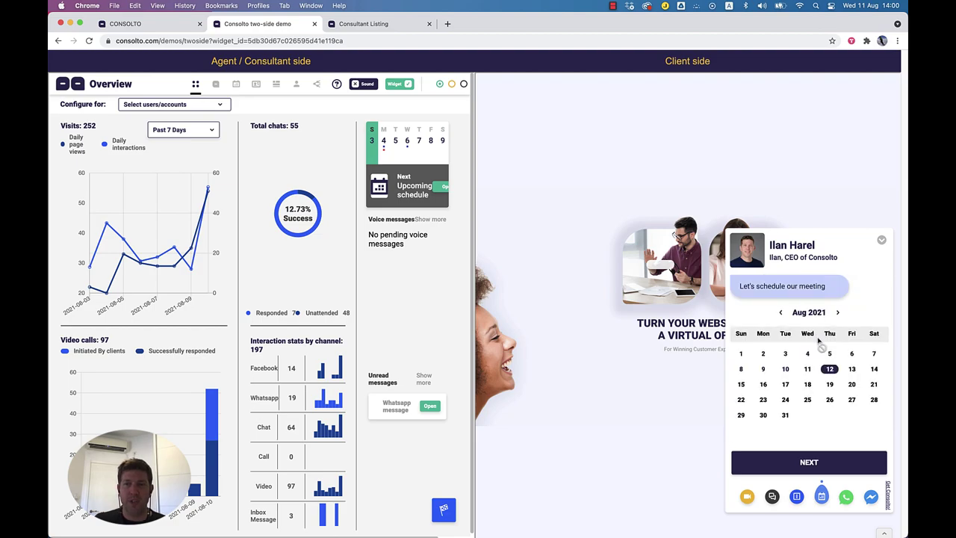
pyautogui.click(851, 372)
pyautogui.scroll(-10, 807, 397)
pyautogui.click(813, 381)
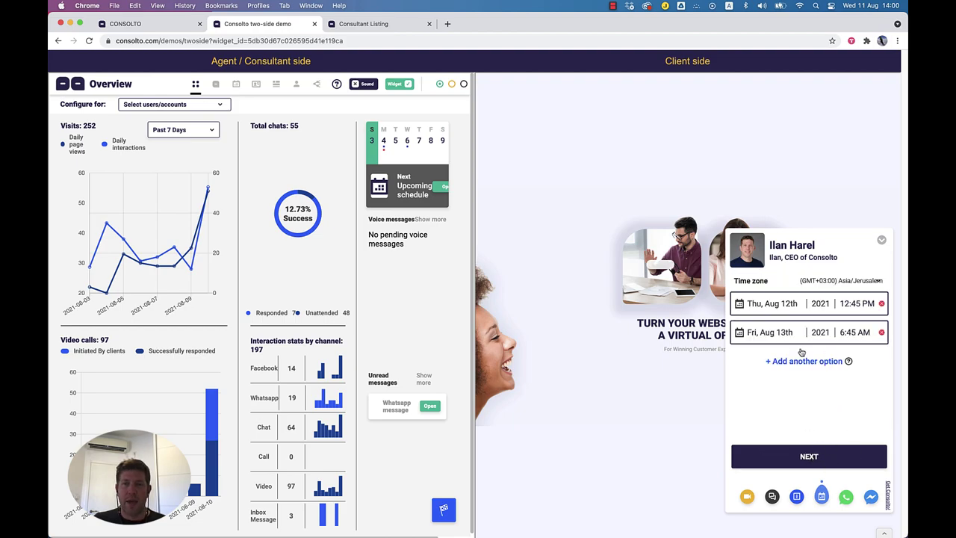
# Step: Enter the client's e-mail and the note 'Note for the meeting.', then send the invitation
pyautogui.click(815, 460)
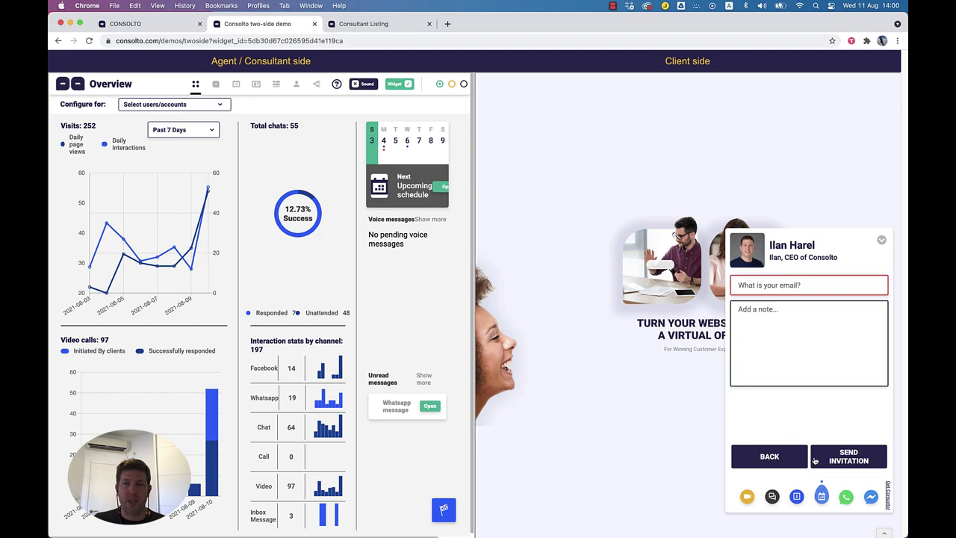
pyautogui.write('il')
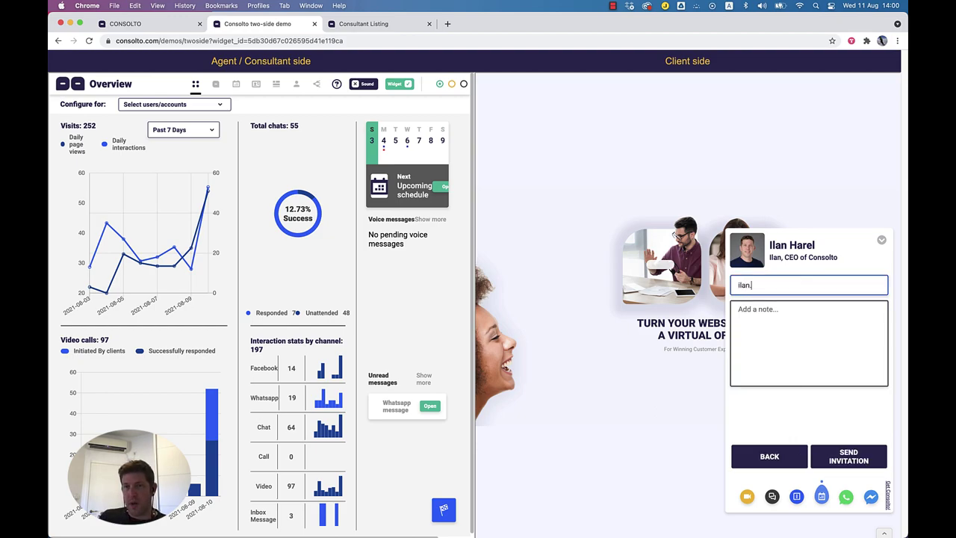
pyautogui.write('an@test.com')
pyautogui.press('Tab')
pyautogui.write('Note for the meeting.')
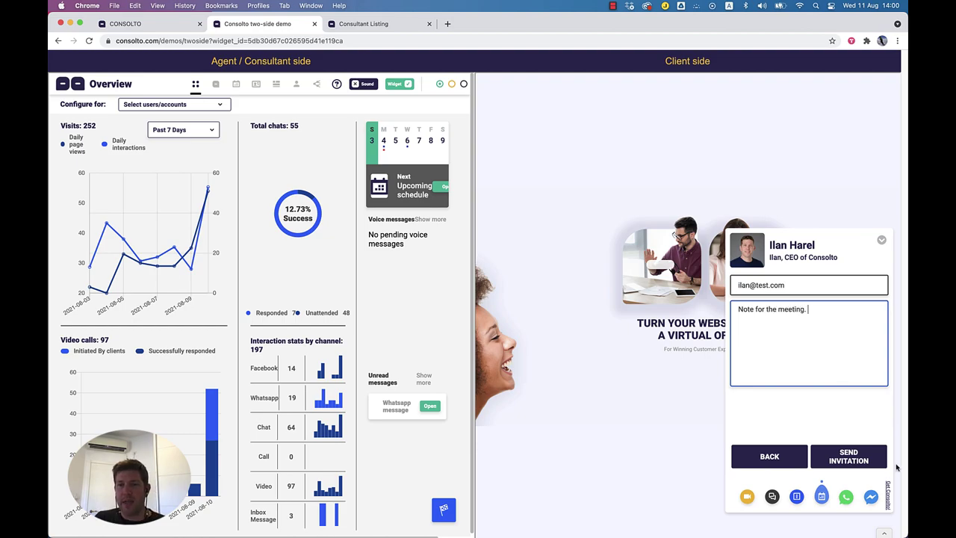
pyautogui.click(847, 461)
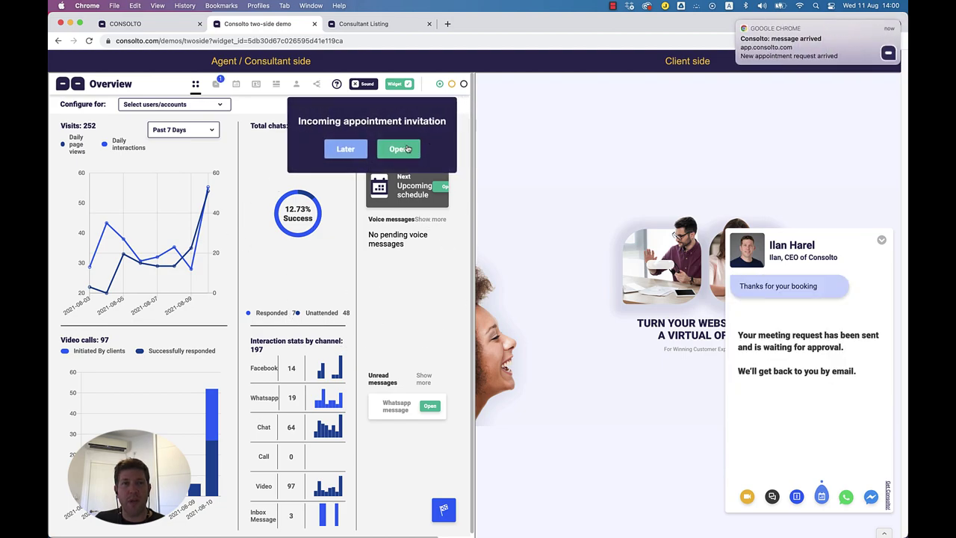
# Step: Accept the client's incoming Fri Aug 13 6:45 AM meeting proposal and return to the main Consolto tab
pyautogui.click(402, 149)
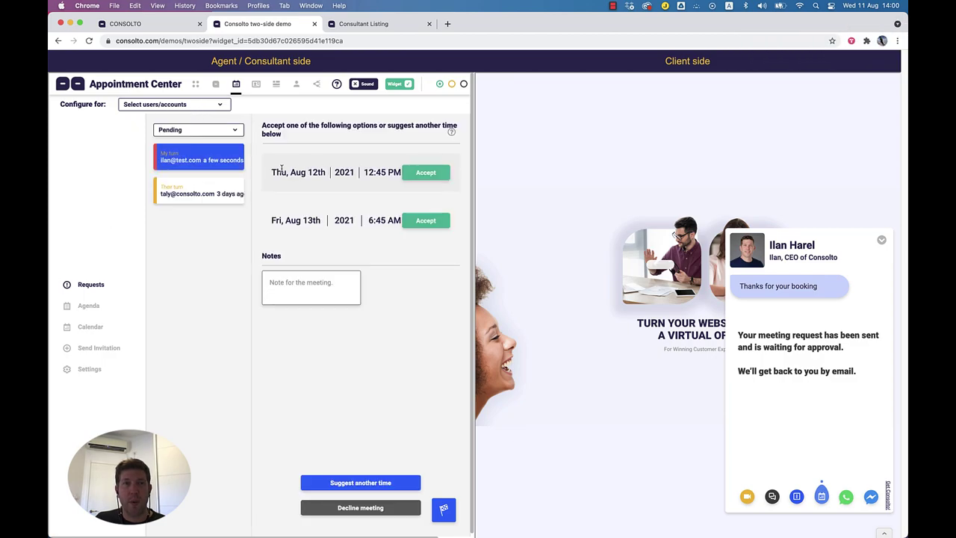
pyautogui.moveTo(271, 175); pyautogui.dragTo(345, 220)
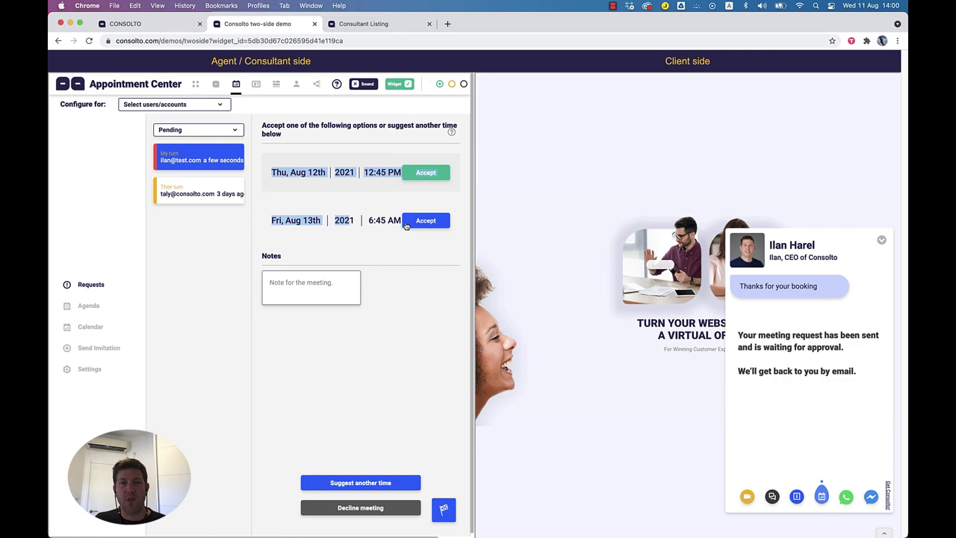
pyautogui.click(437, 223)
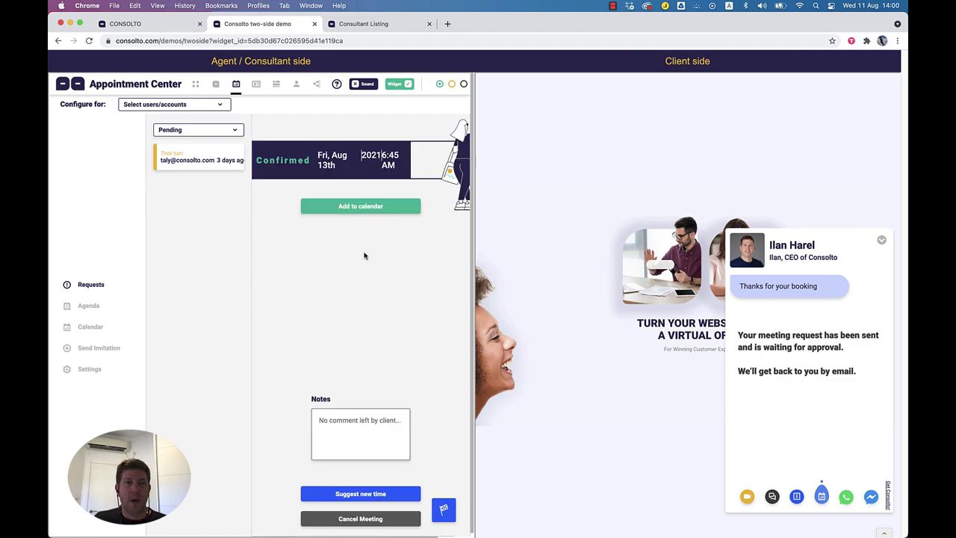
pyautogui.click(130, 27)
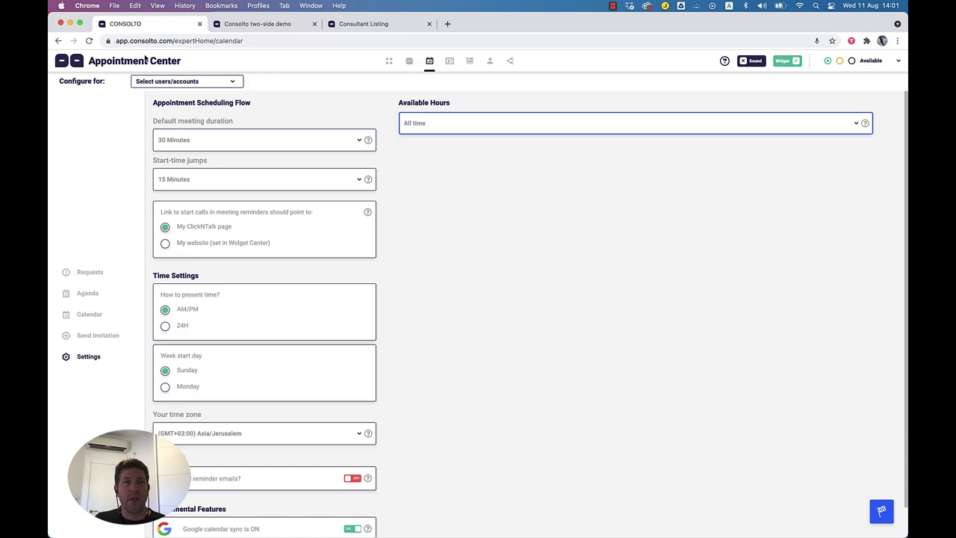
# Step: Reload the Appointment Center and show the Agenda of upcoming meetings on the main Consolto page
pyautogui.click(88, 42)
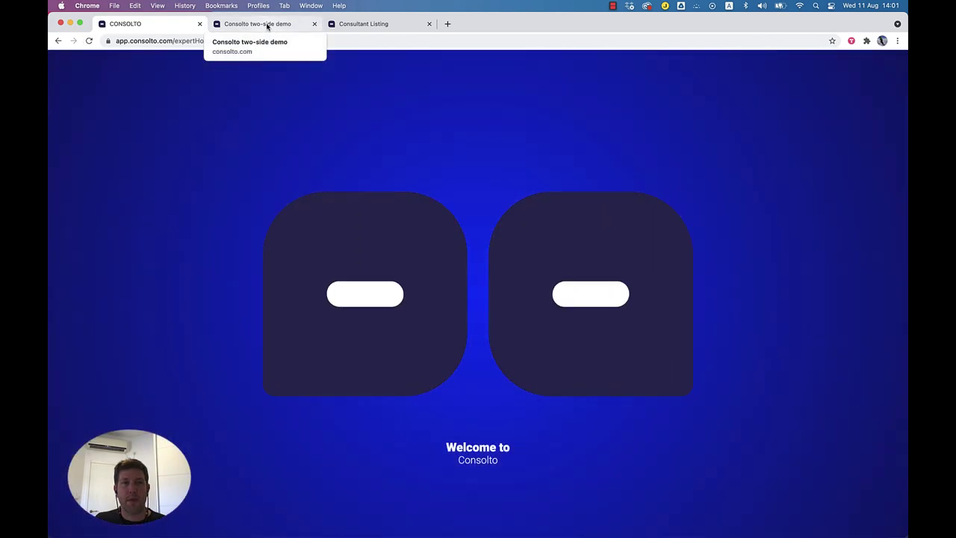
pyautogui.click(267, 24)
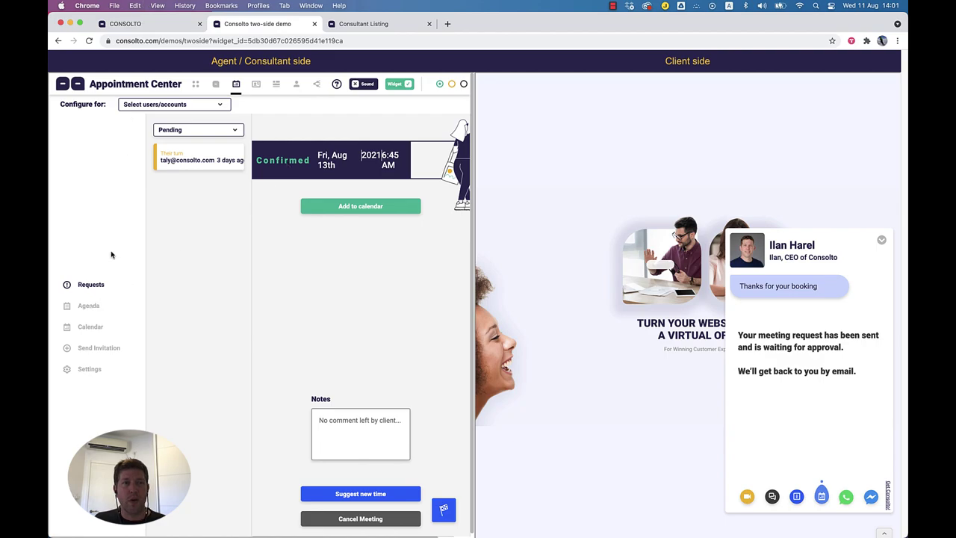
pyautogui.click(155, 24)
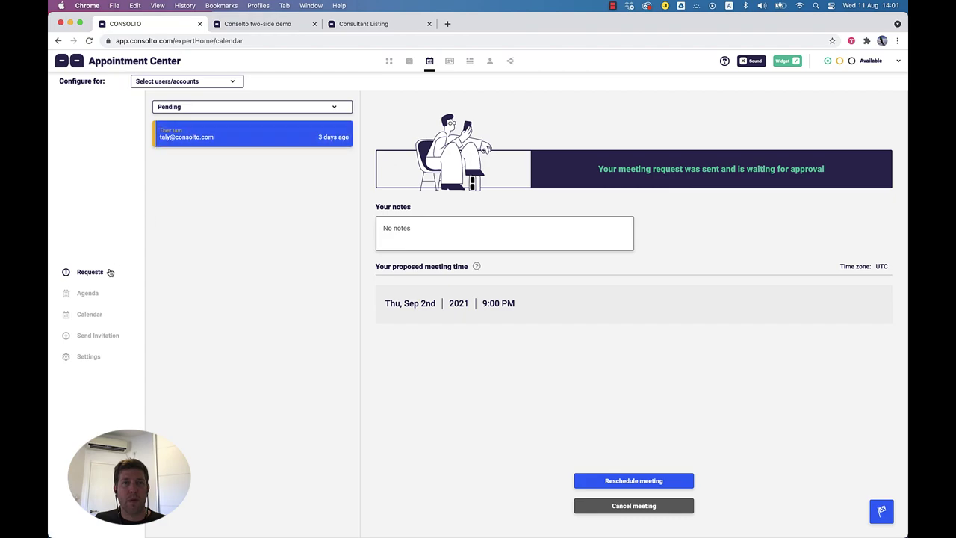
pyautogui.click(88, 294)
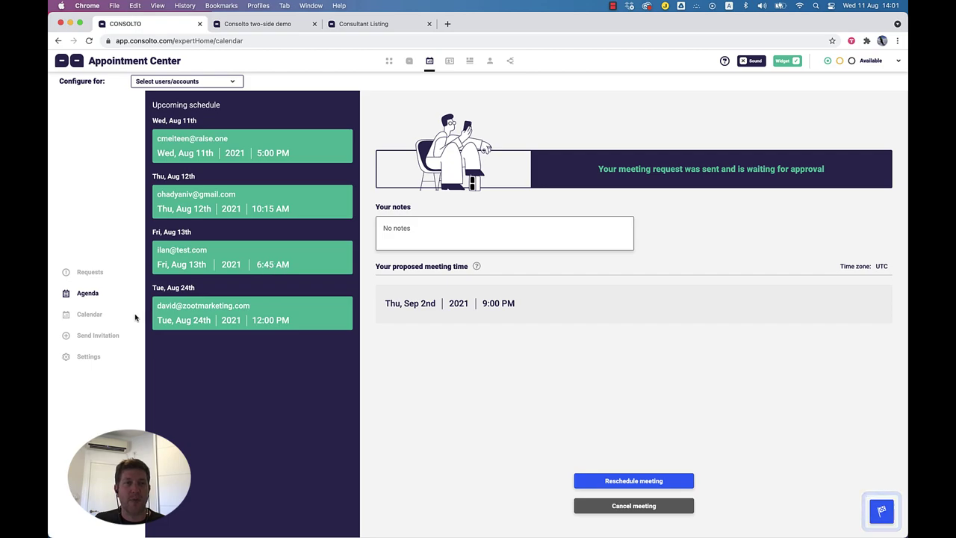
# Step: Open the details of the Thu Aug 12 10:15 AM meeting in the agenda
pyautogui.click(249, 26)
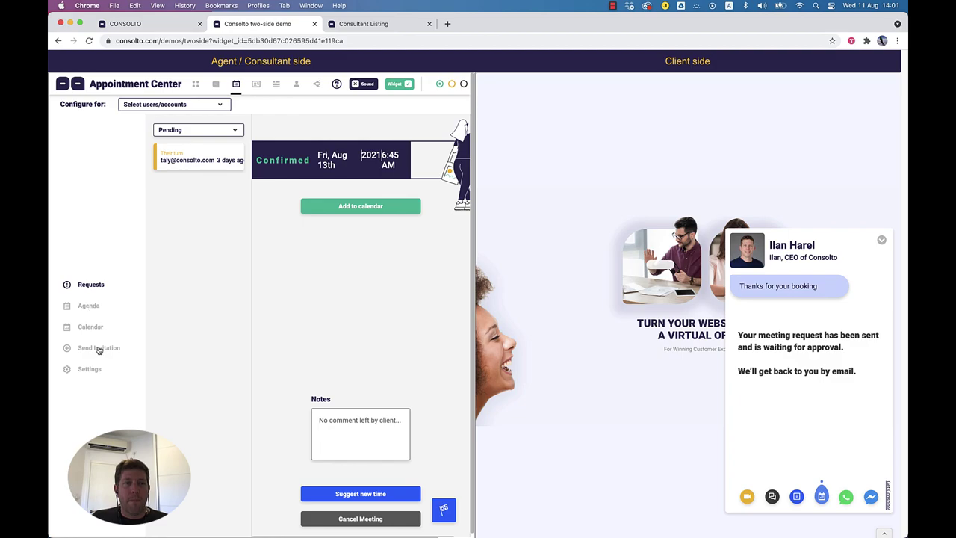
pyautogui.click(170, 30)
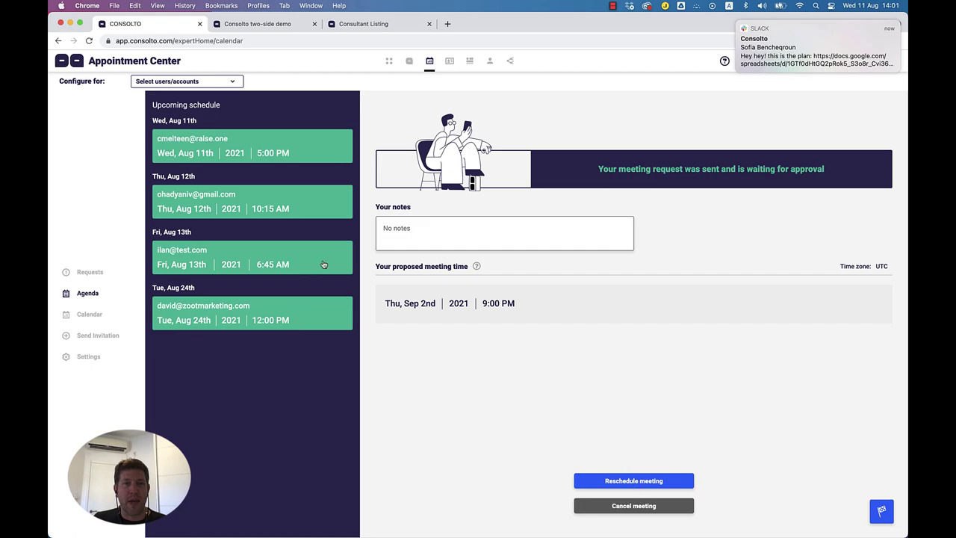
pyautogui.click(273, 205)
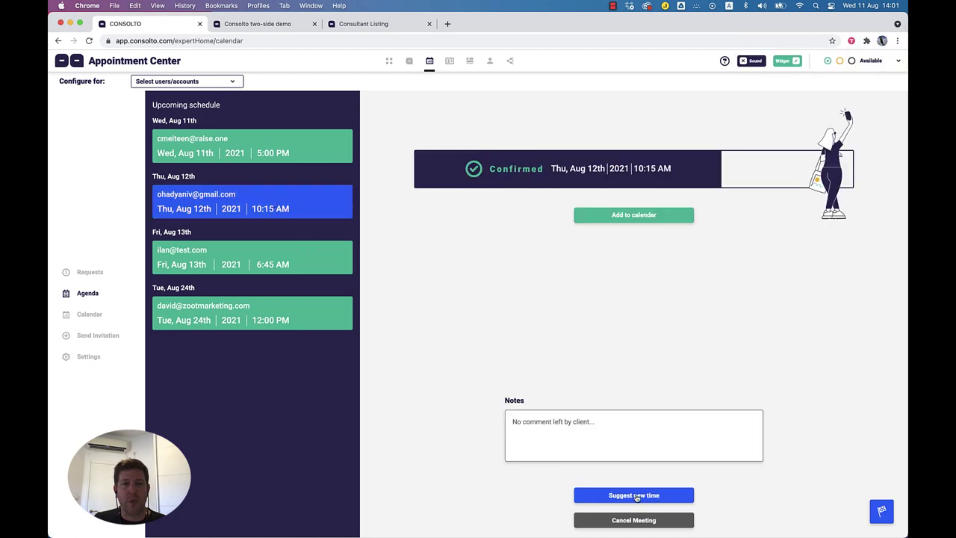
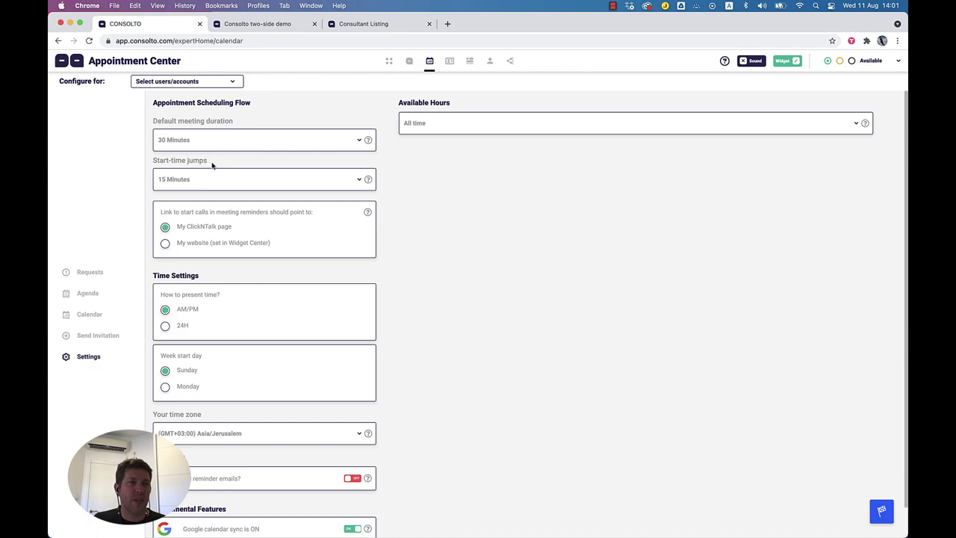
# Step: Review the Start-time jumps, meeting-reminder link and Time Settings options
pyautogui.moveTo(212, 166); pyautogui.dragTo(153, 160)
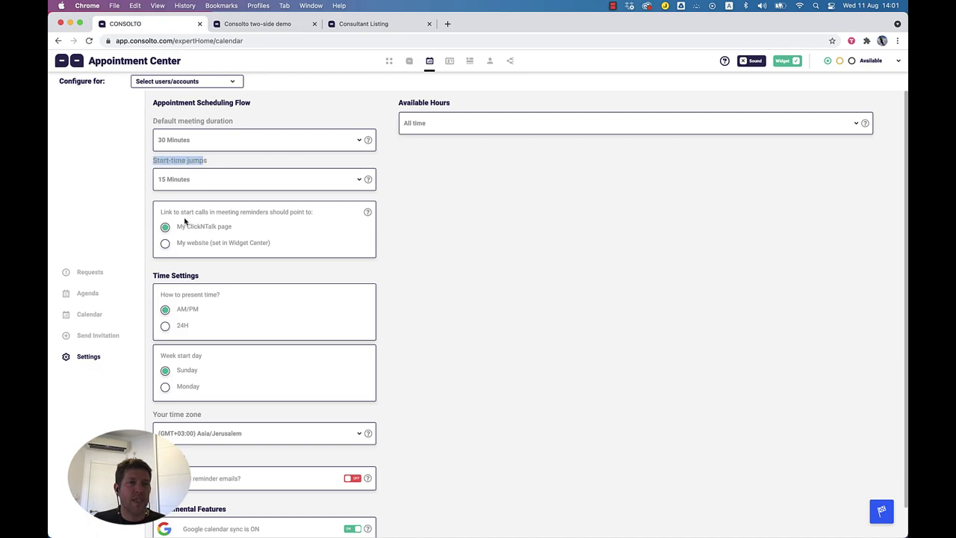
pyautogui.moveTo(167, 211); pyautogui.dragTo(264, 213)
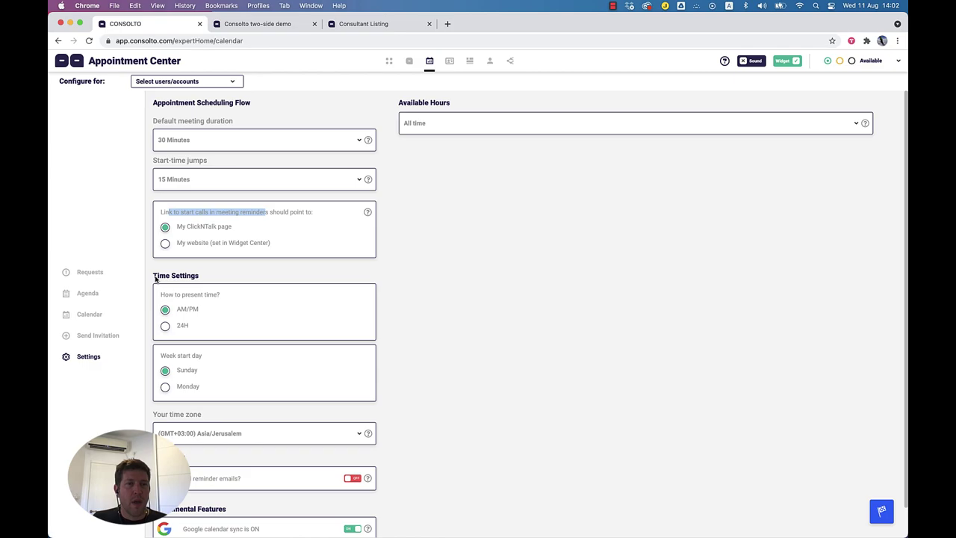
pyautogui.moveTo(153, 277); pyautogui.dragTo(204, 279)
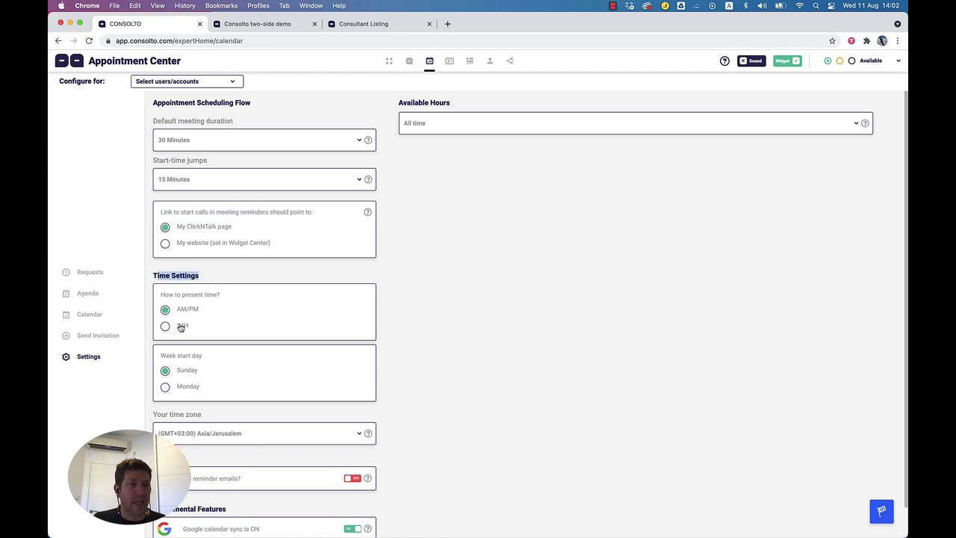
pyautogui.scroll(-1, 202, 373)
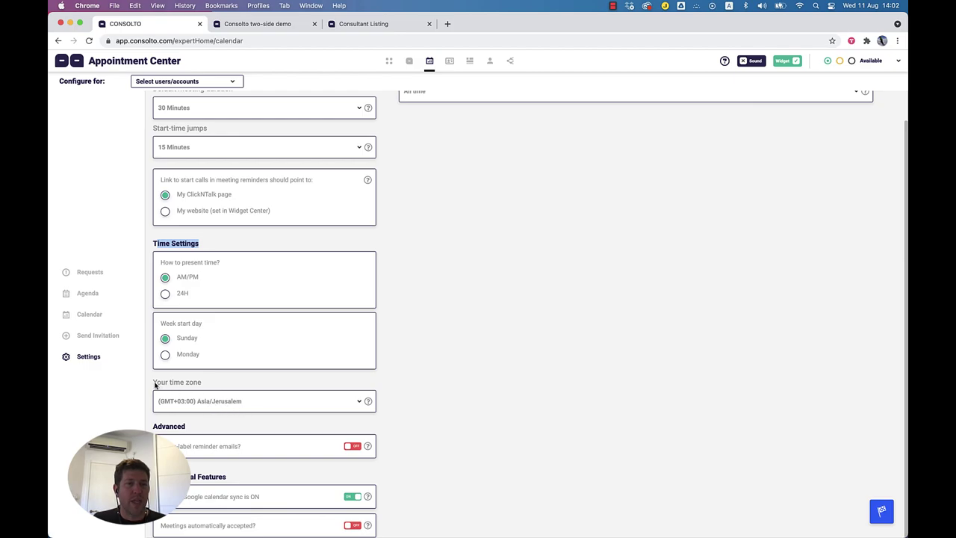
# Step: Turn on white-labeled reminder emails, then review its note and the automatic meeting acceptance setting
pyautogui.click(155, 385)
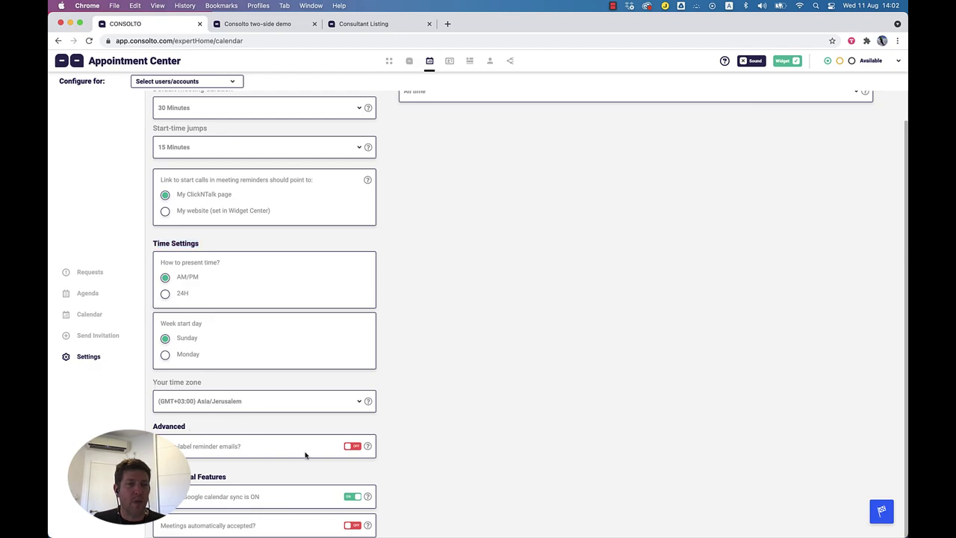
pyautogui.click(352, 447)
pyautogui.scroll(-1, 421, 418)
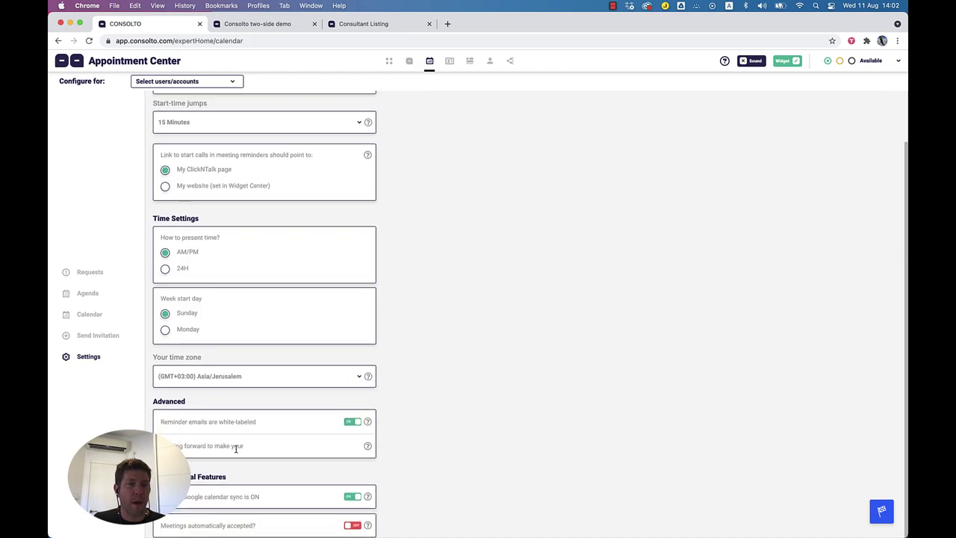
pyautogui.moveTo(248, 448); pyautogui.dragTo(168, 447)
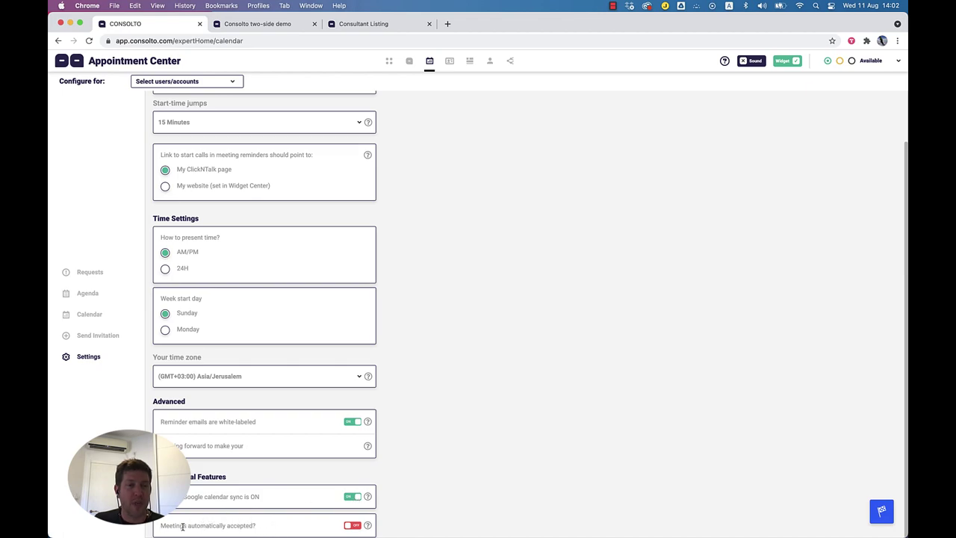
pyautogui.moveTo(163, 525); pyautogui.dragTo(276, 527)
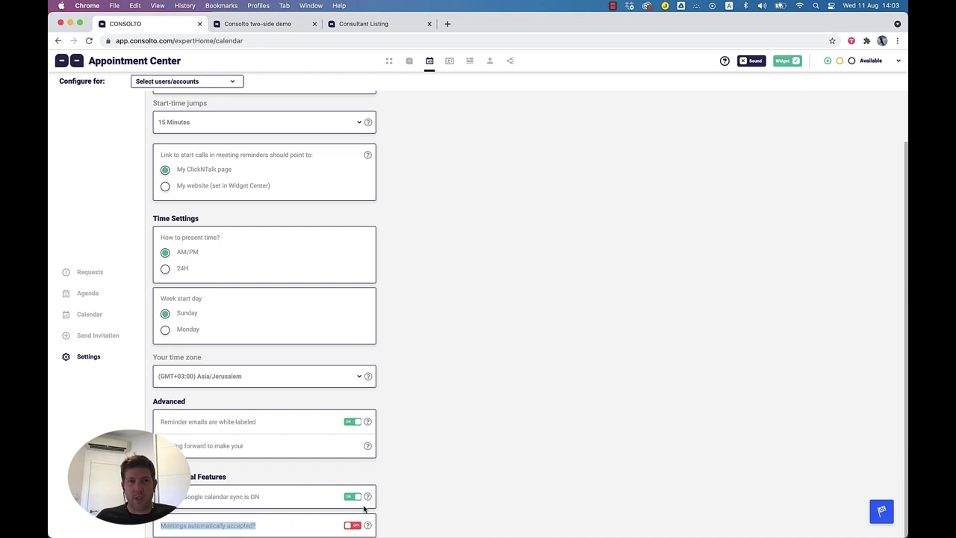
pyautogui.scroll(1, 464, 426)
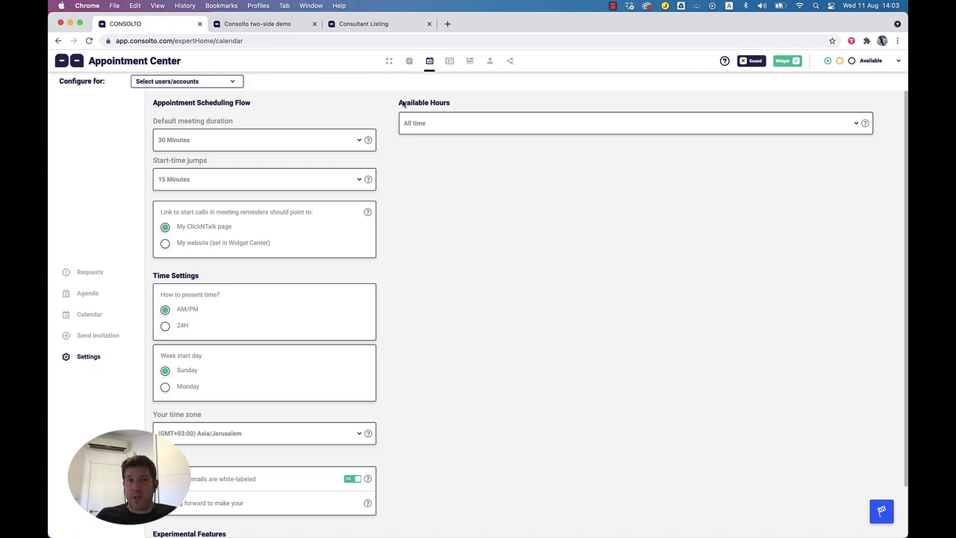
# Step: Switch Available Hours to specific times and add a Monday 12:45 AM–2:15 AM range
pyautogui.click(431, 124)
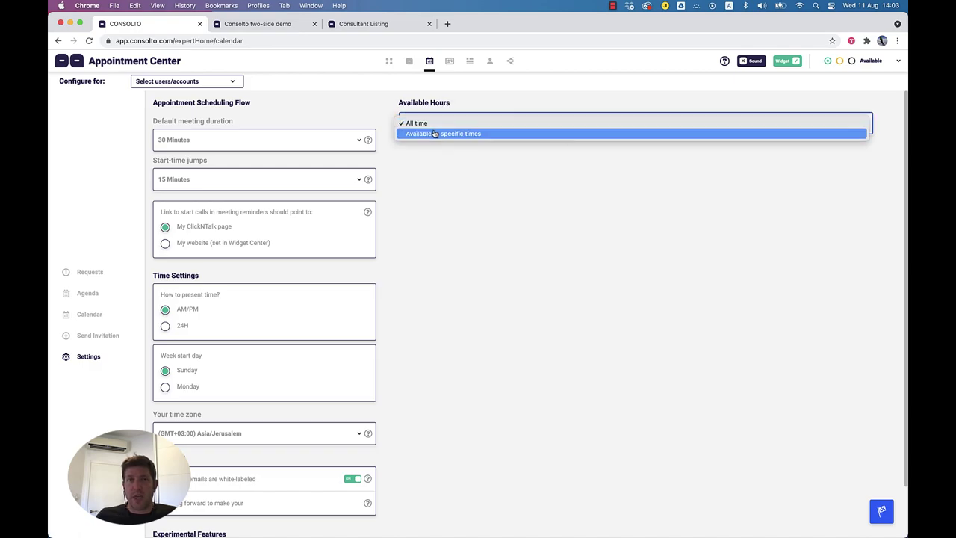
pyautogui.click(429, 135)
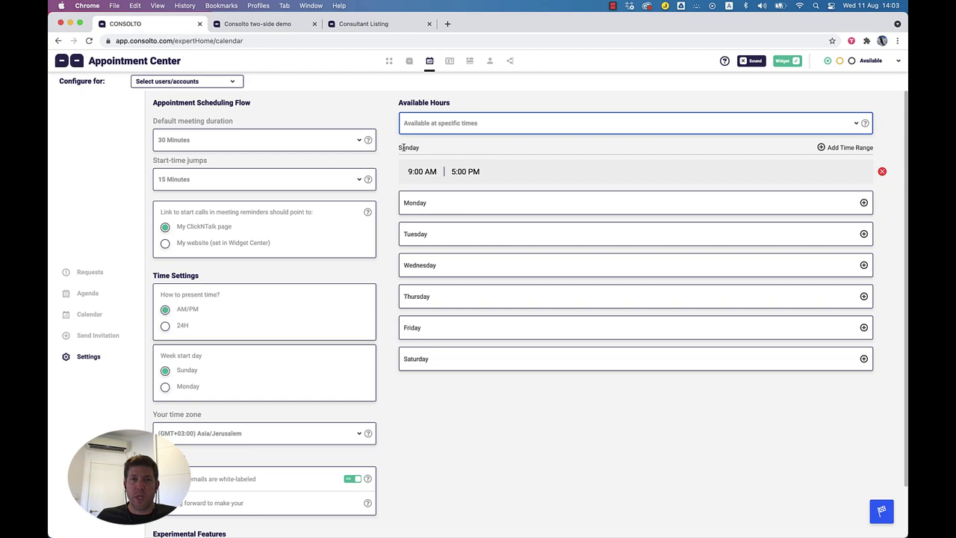
pyautogui.click(416, 209)
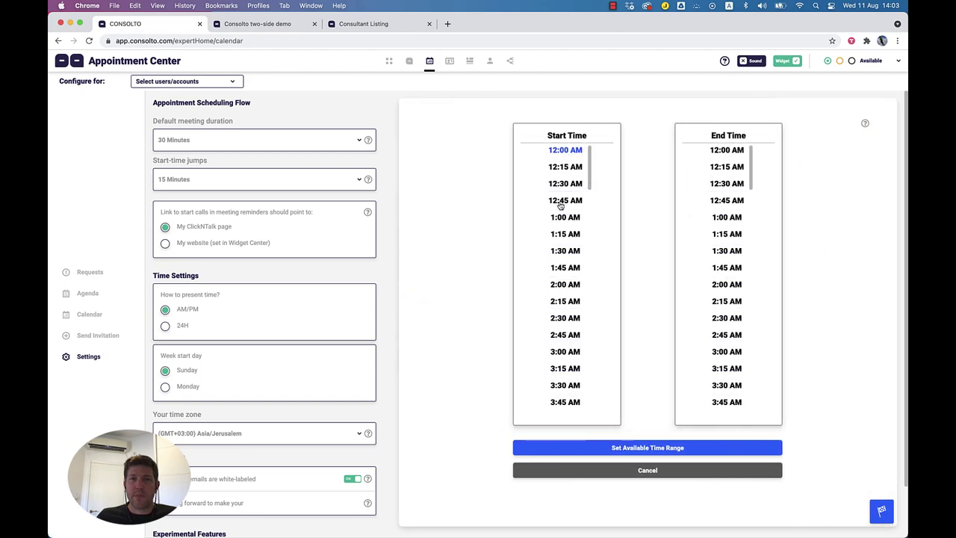
pyautogui.click(564, 200)
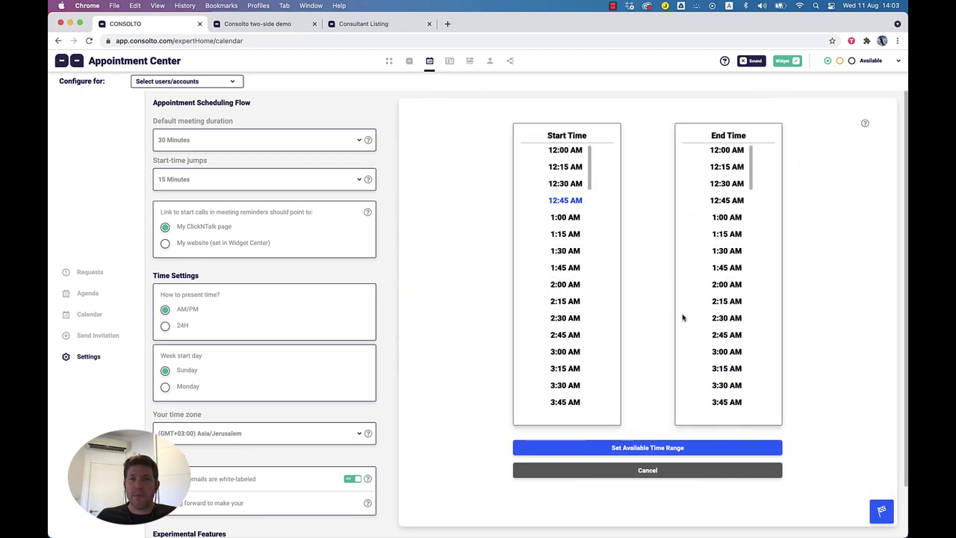
pyautogui.click(729, 301)
pyautogui.click(682, 448)
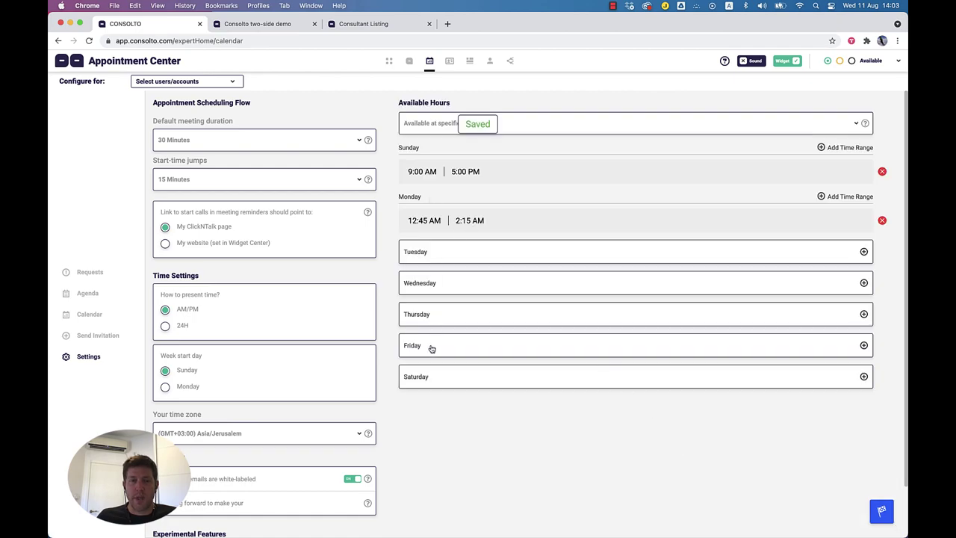
# Step: Add a Thursday availability range from 12:00 AM to 11:45 PM
pyautogui.click(435, 317)
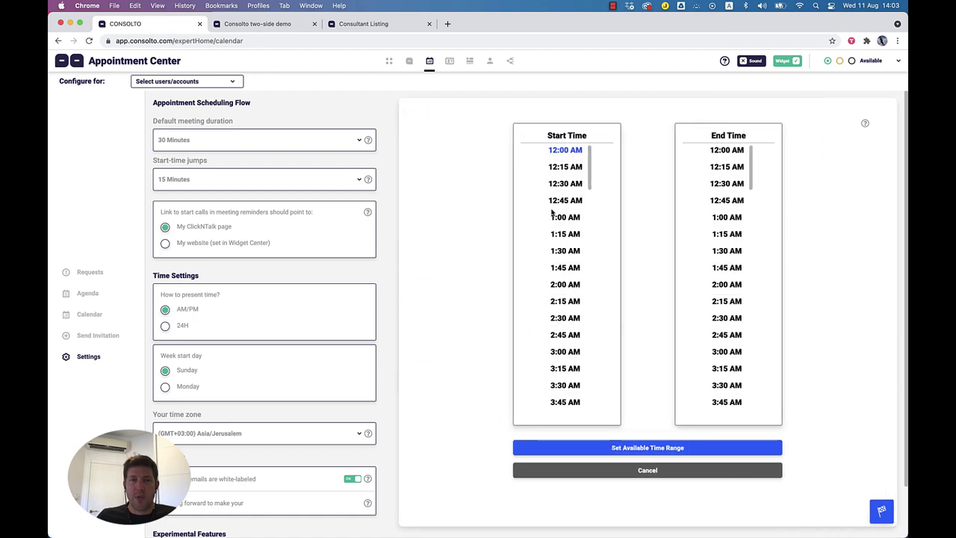
pyautogui.scroll(-2, 758, 380)
pyautogui.scroll(-10, 726, 348)
pyautogui.scroll(-20, 727, 348)
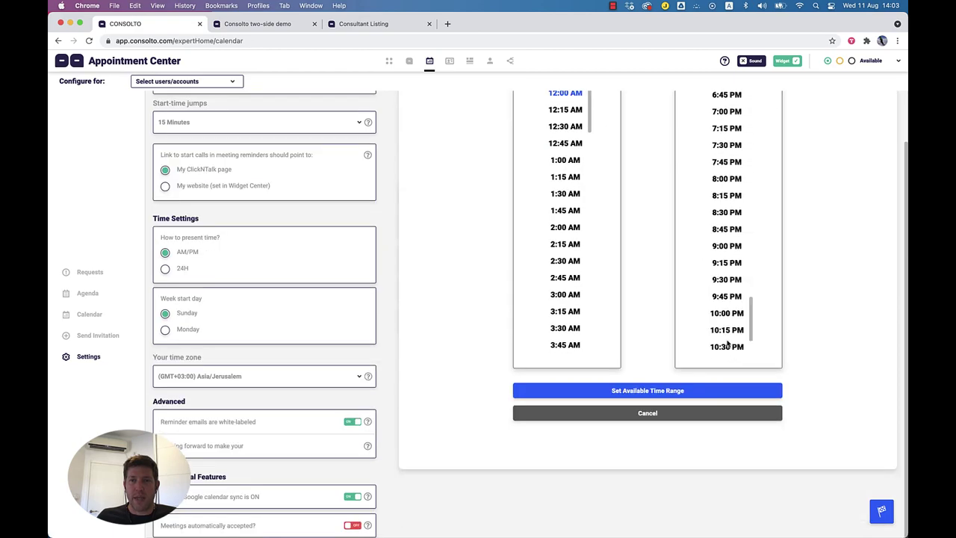
pyautogui.scroll(20, 726, 348)
pyautogui.click(664, 391)
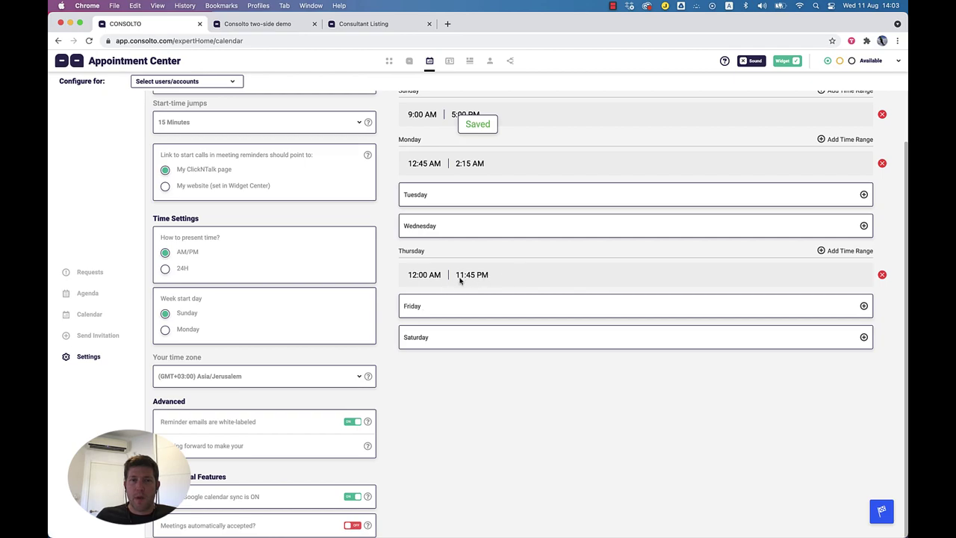
pyautogui.scroll(3, 523, 287)
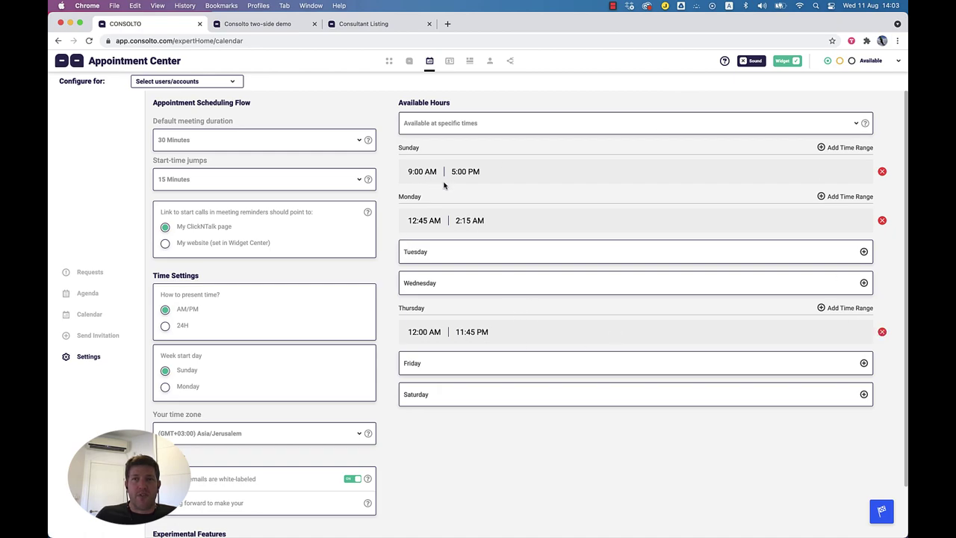
# Step: Open the Widget Center and switch its preview between Widget and the ClickNTalk Page tab
pyautogui.click(450, 65)
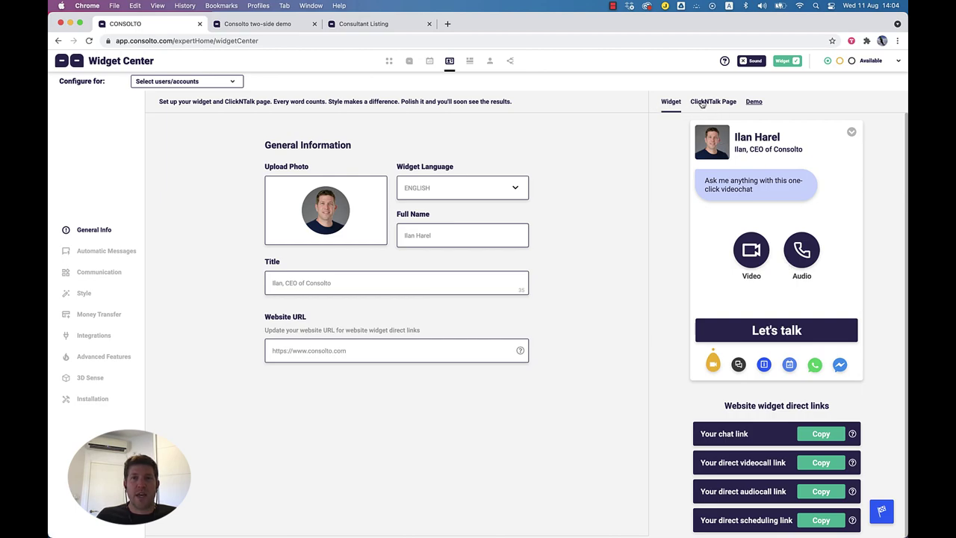
pyautogui.click(714, 104)
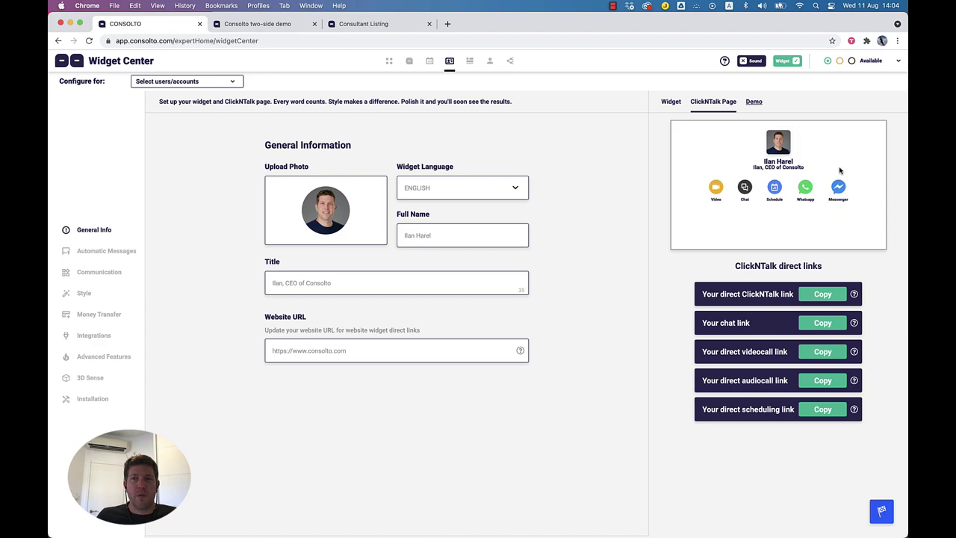
pyautogui.click(671, 107)
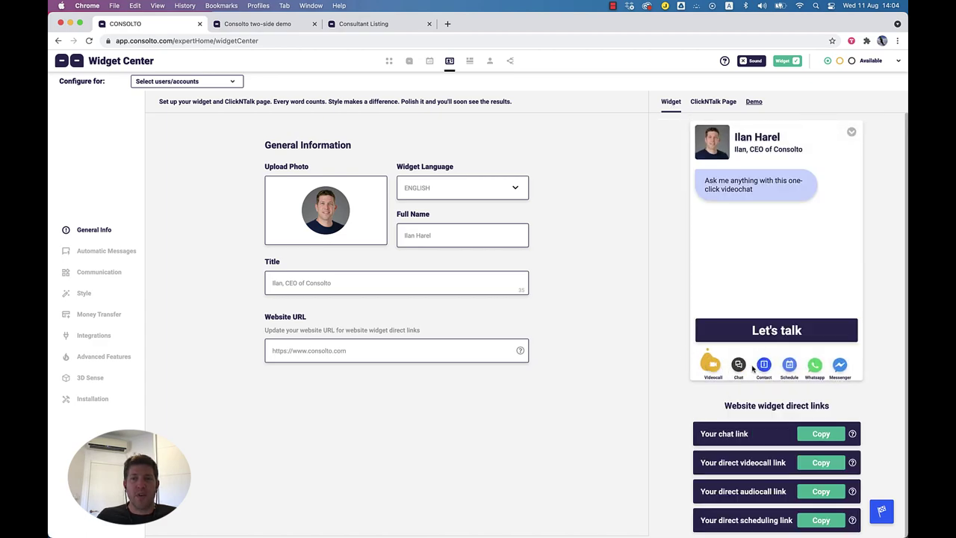
pyautogui.click(709, 109)
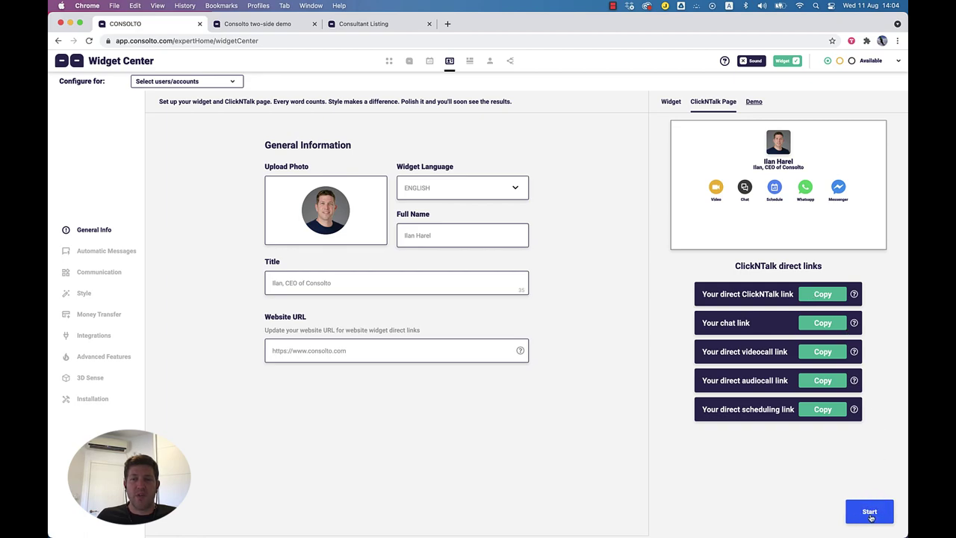
# Step: Copy the ClickNTalk Page link from the instant interaction links and bring up its e-mail field
pyautogui.click(871, 513)
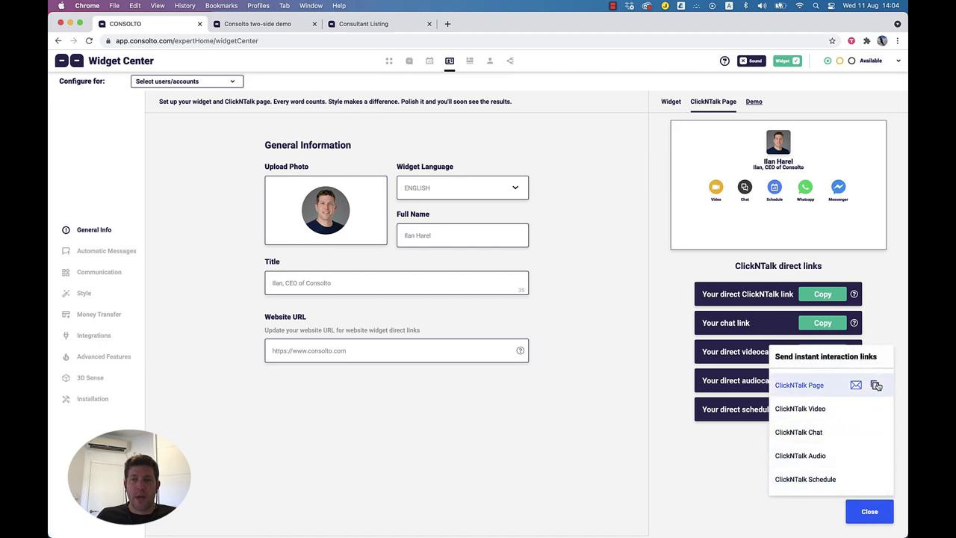
pyautogui.click(876, 385)
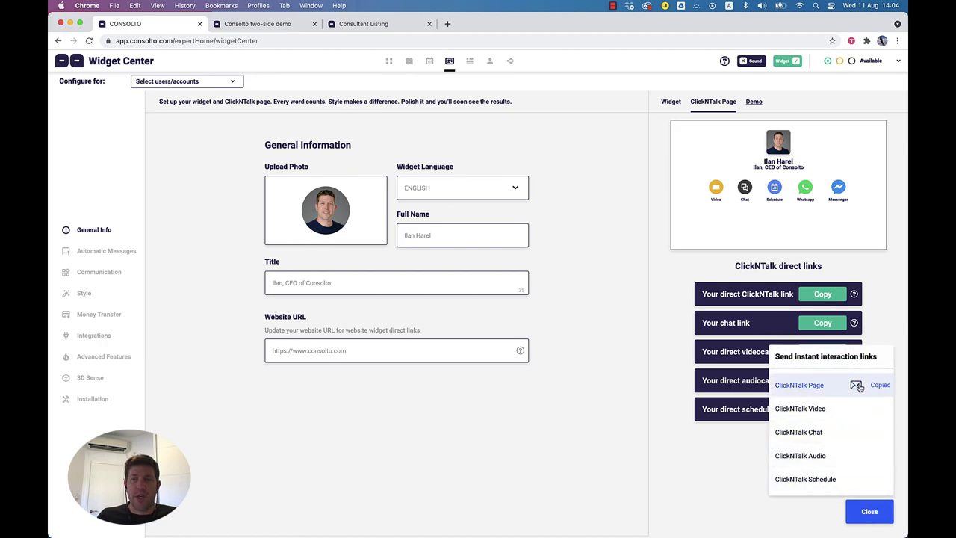
pyautogui.click(880, 511)
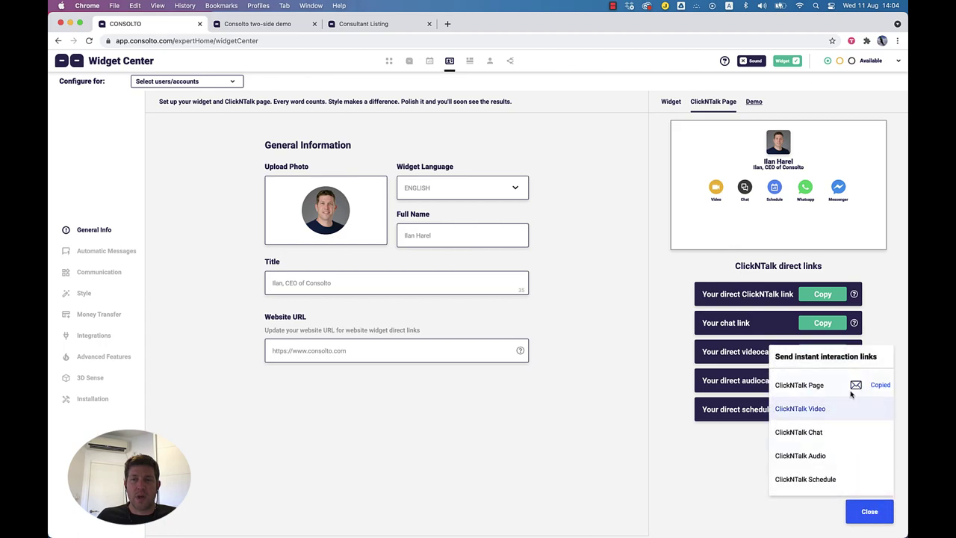
pyautogui.click(855, 386)
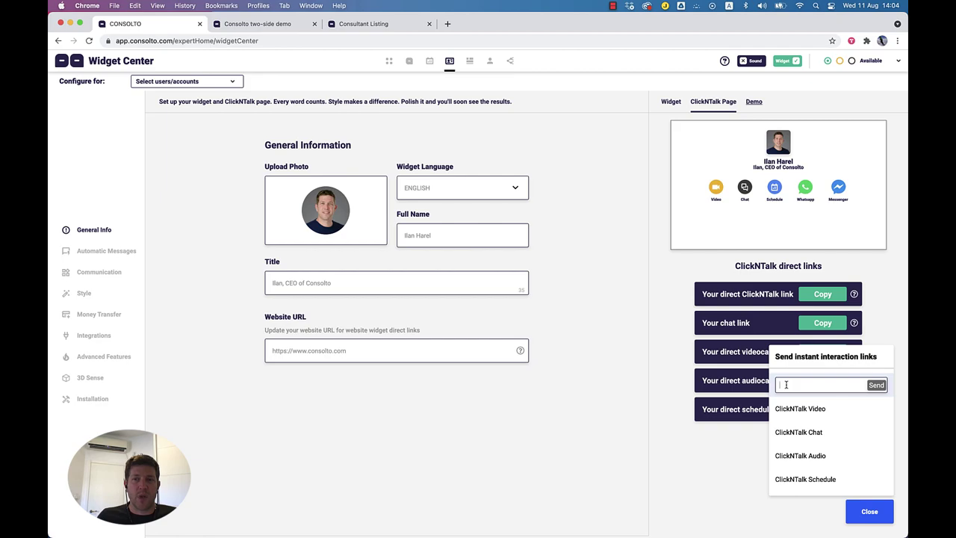
# Step: Load the copied ClickNTalk link in a new tab, try its chat and scheduling, then close it
pyautogui.click(447, 24)
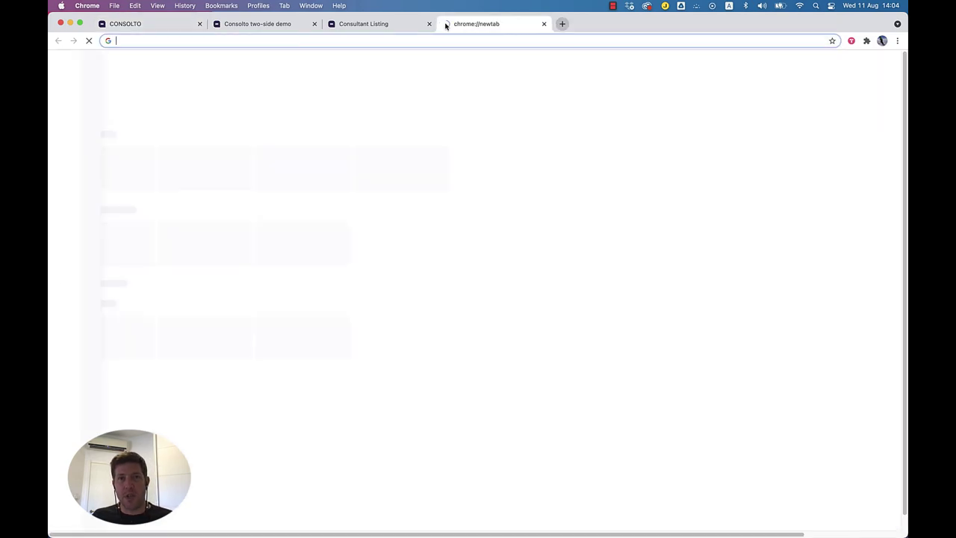
pyautogui.press('super+v')
pyautogui.press('Return')
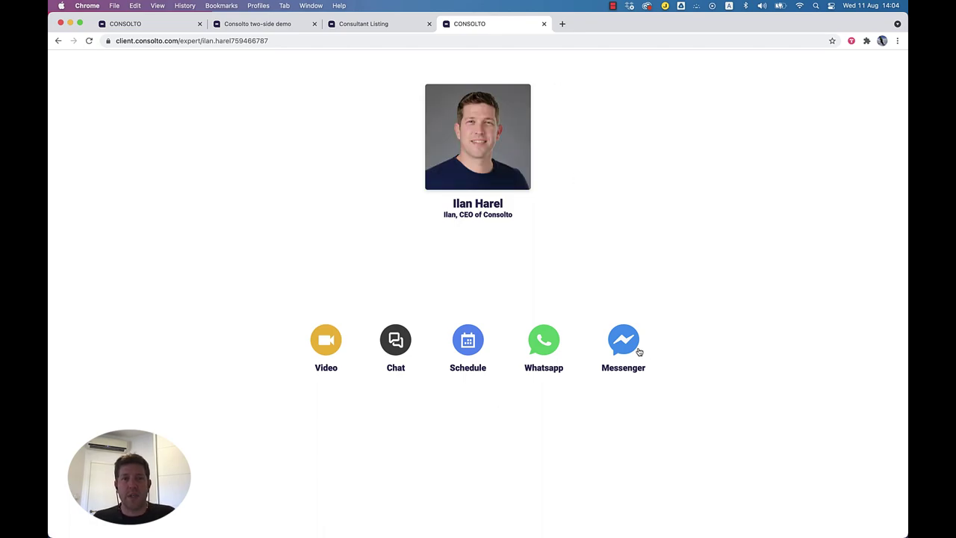
pyautogui.click(398, 345)
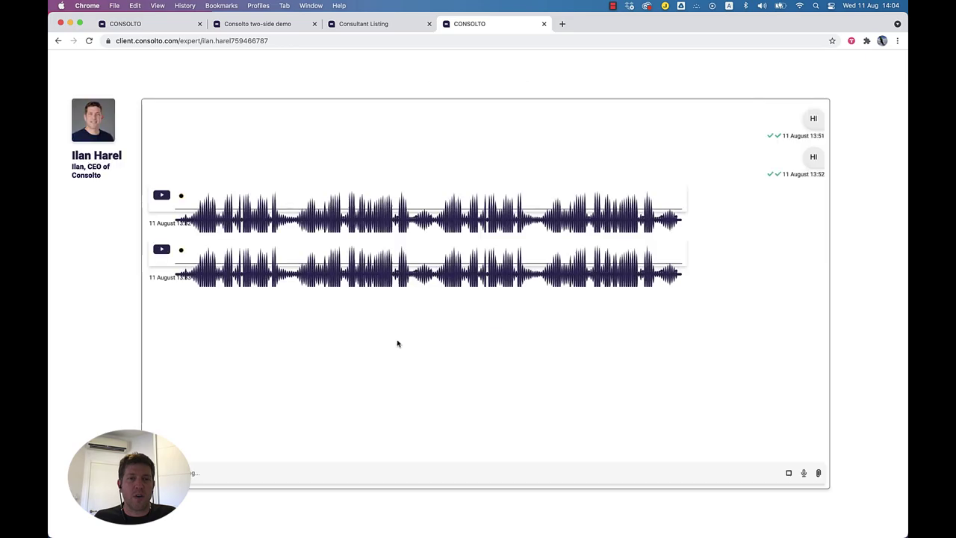
pyautogui.click(463, 66)
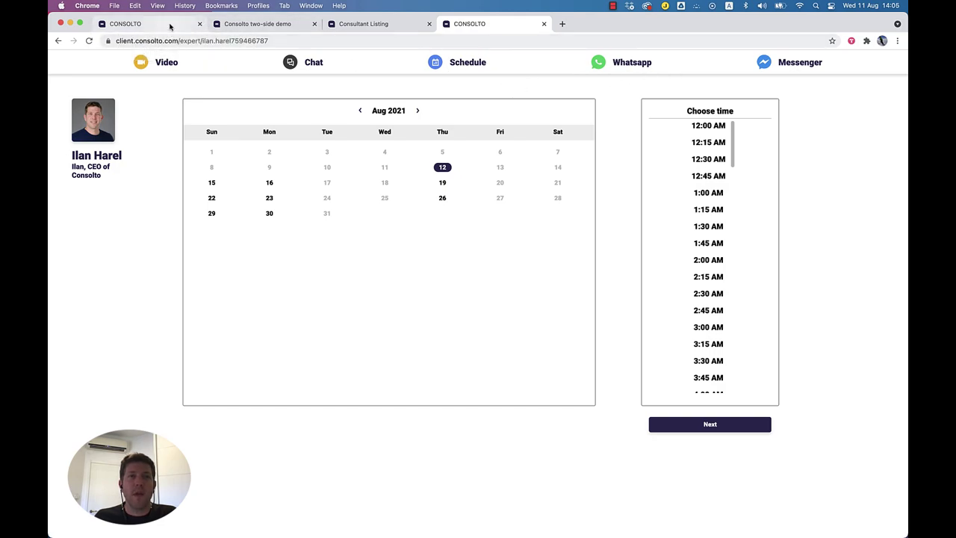
pyautogui.click(546, 24)
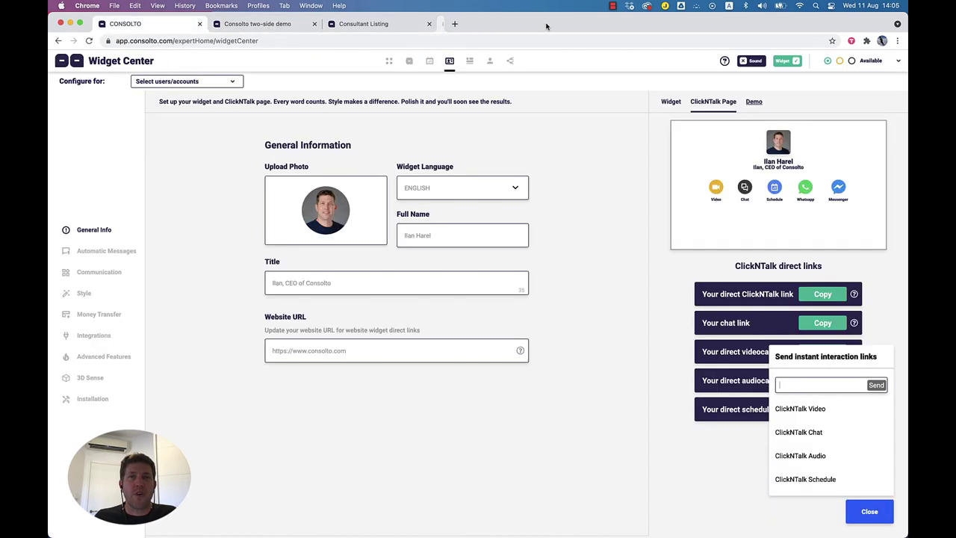
# Step: Preview the website widget with its language set to Japanese, then back to English
pyautogui.click(870, 512)
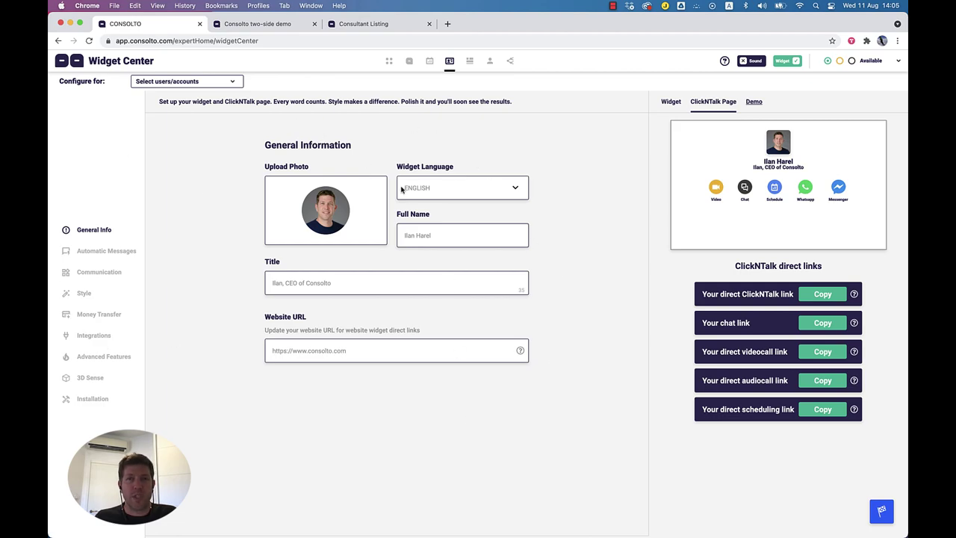
pyautogui.click(673, 102)
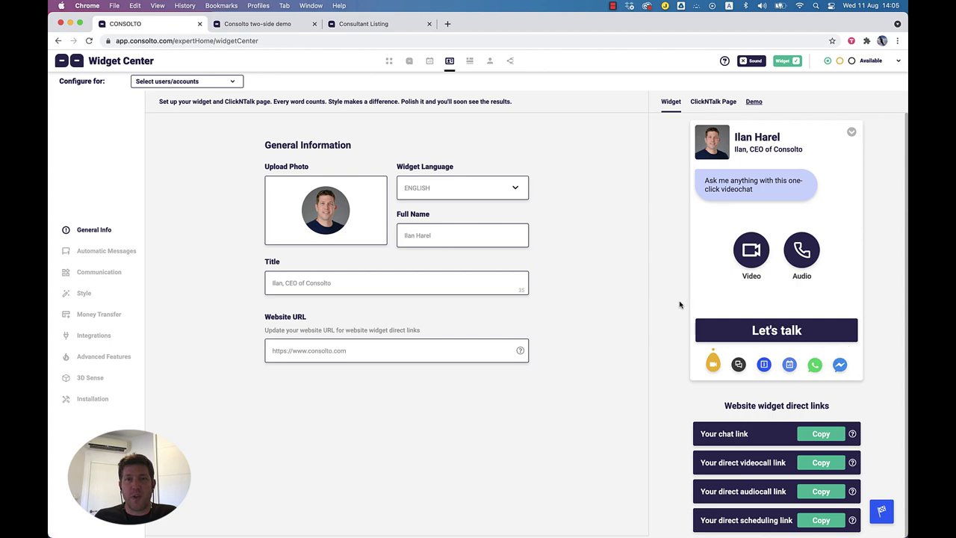
pyautogui.click(428, 190)
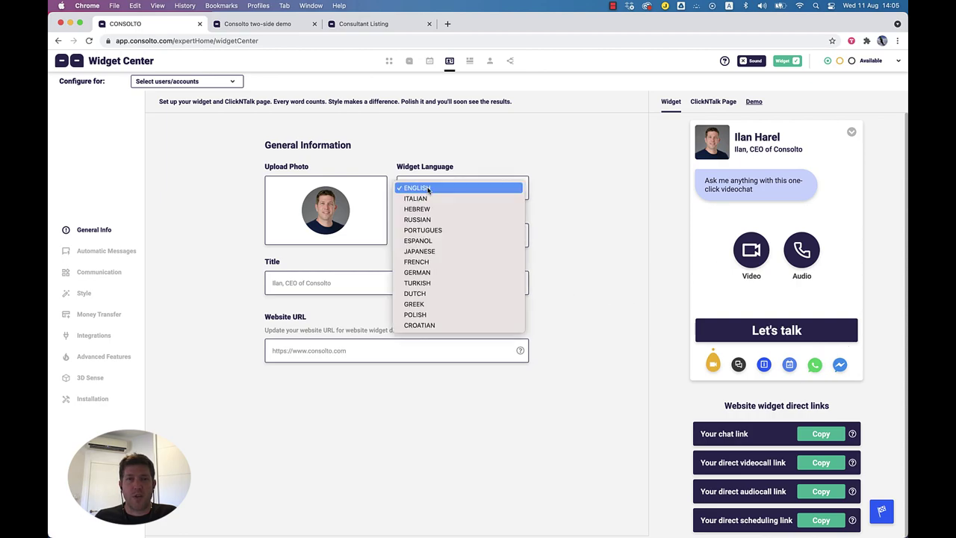
pyautogui.click(436, 253)
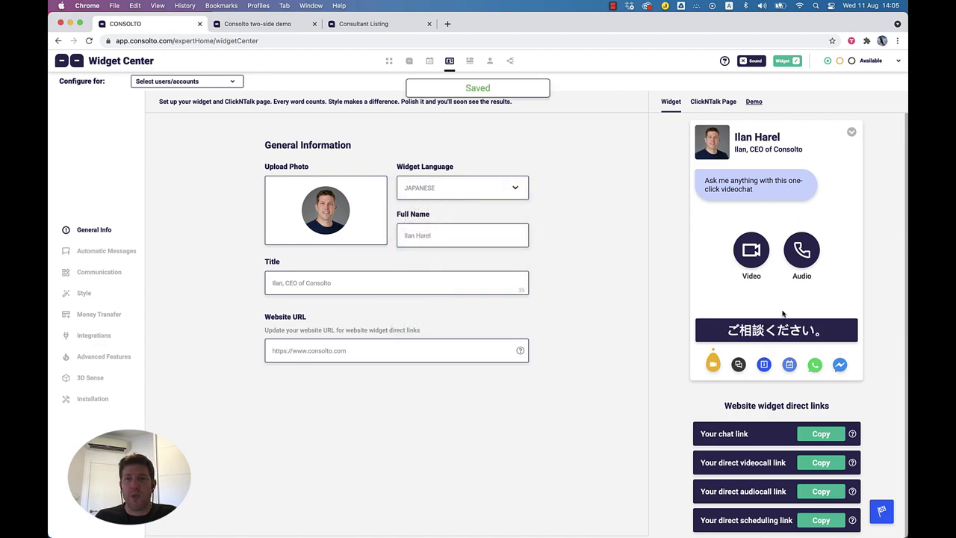
pyautogui.click(446, 194)
pyautogui.click(424, 129)
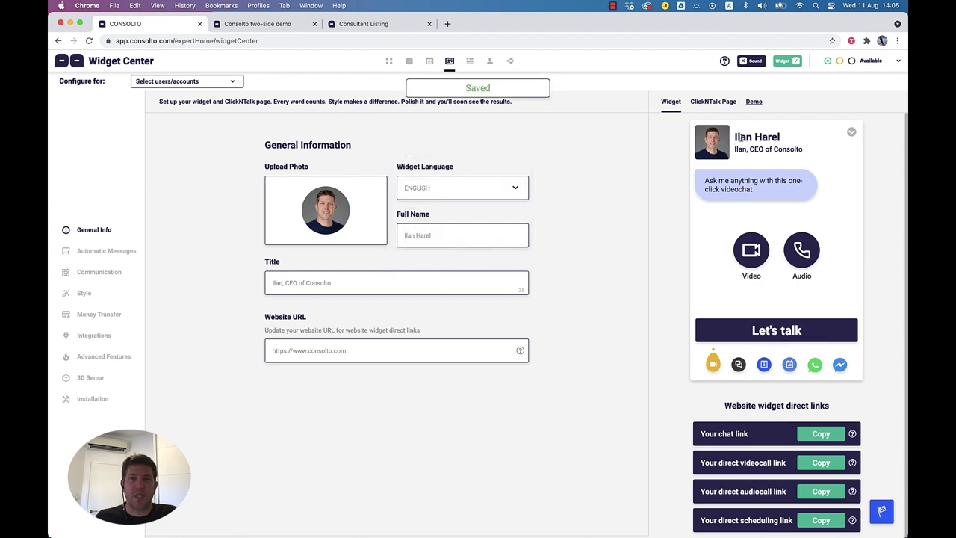
# Step: Compare the preview's name and title with the profile fields, then copy the direct scheduling link
pyautogui.moveTo(740, 137); pyautogui.dragTo(781, 139)
pyautogui.moveTo(408, 235); pyautogui.dragTo(452, 238)
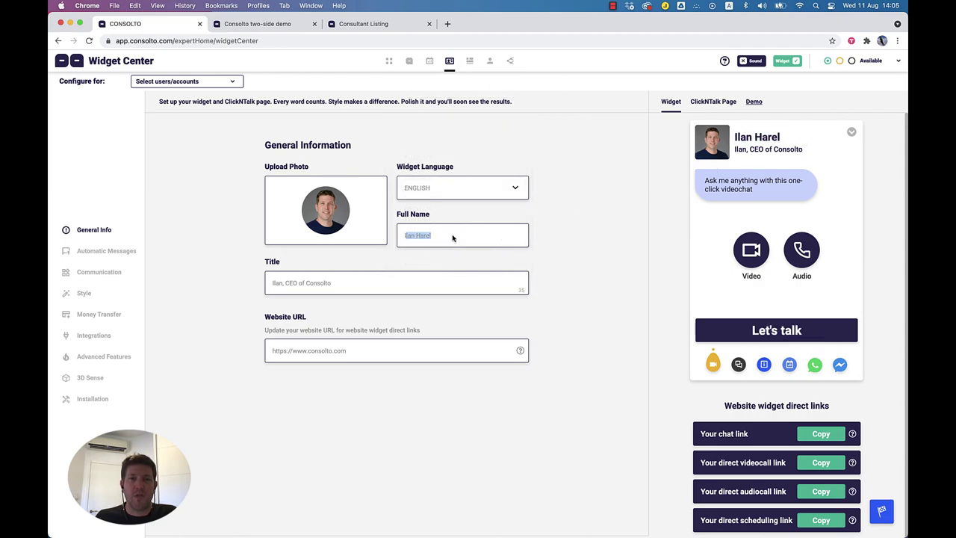
pyautogui.moveTo(735, 150); pyautogui.dragTo(818, 154)
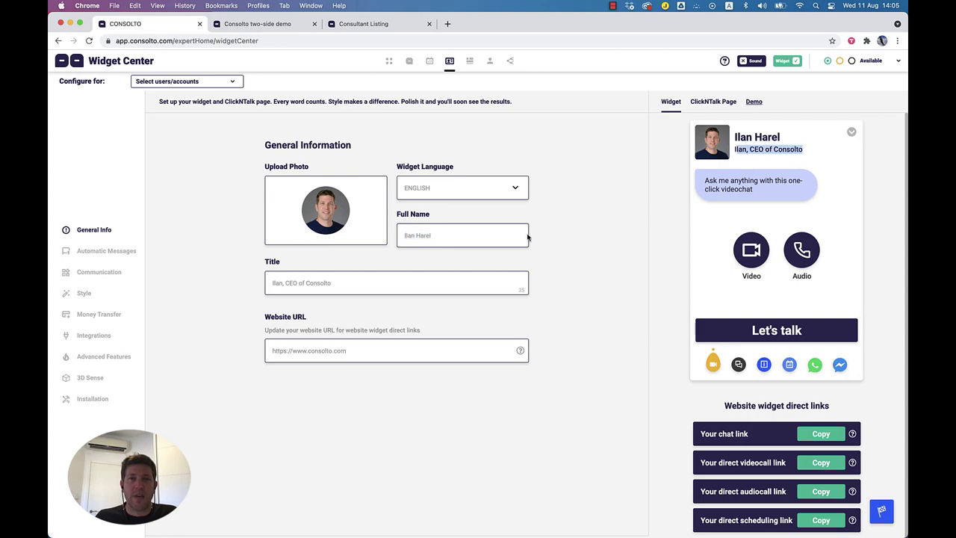
pyautogui.tripleClick(309, 282)
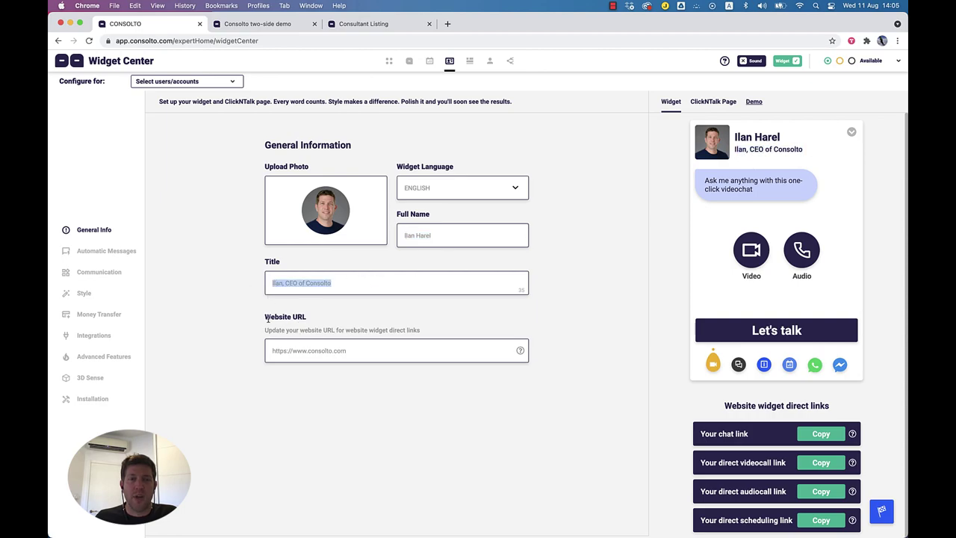
pyautogui.tripleClick(290, 350)
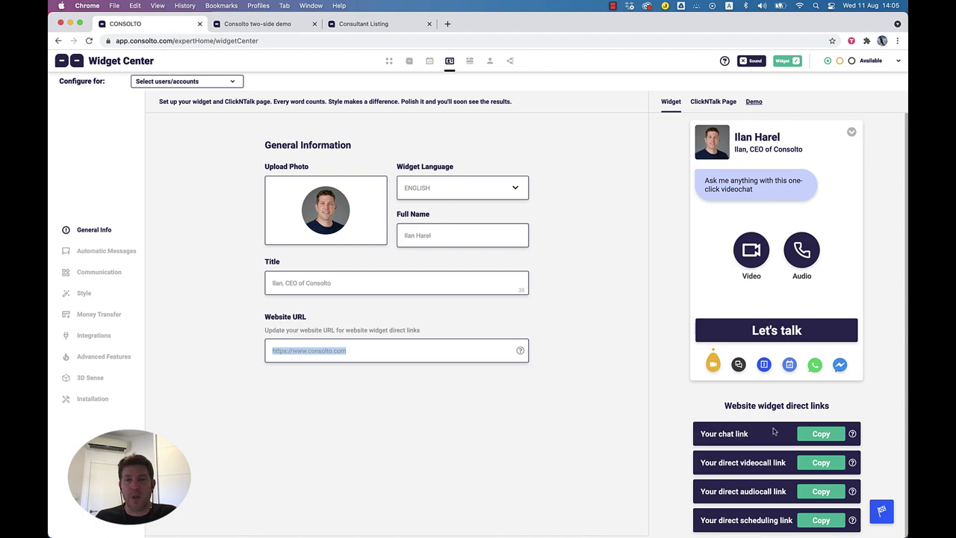
pyautogui.scroll(-1, 787, 429)
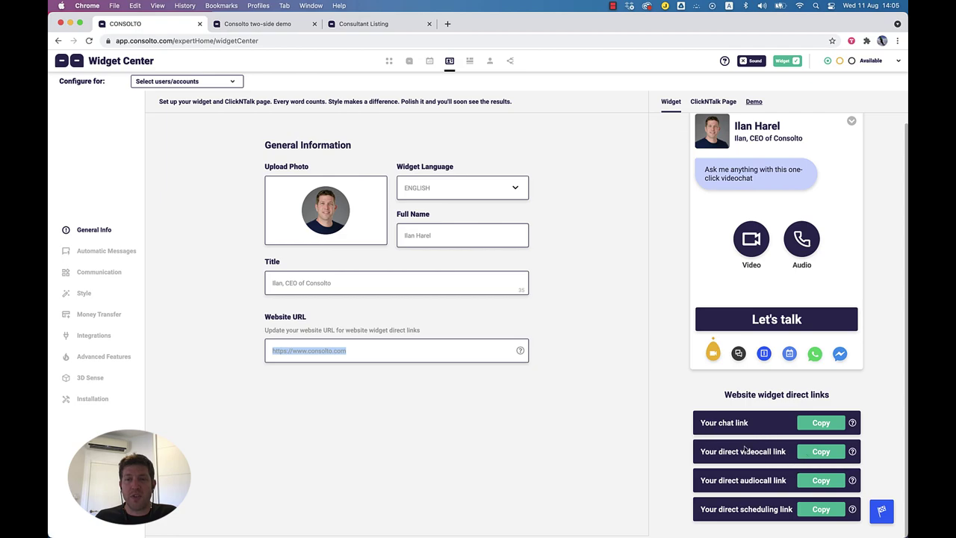
pyautogui.click(825, 511)
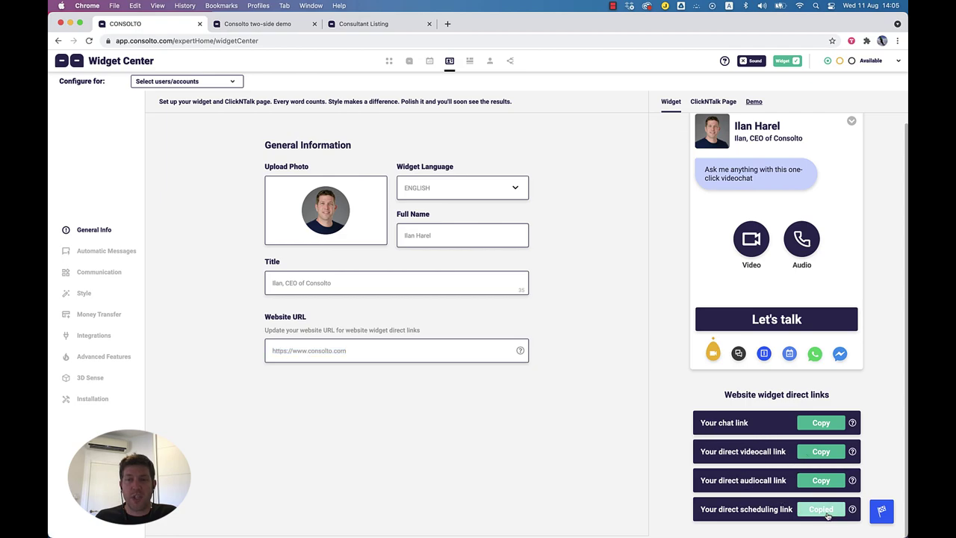
# Step: Load the copied scheduling link in a new browser tab
pyautogui.click(448, 24)
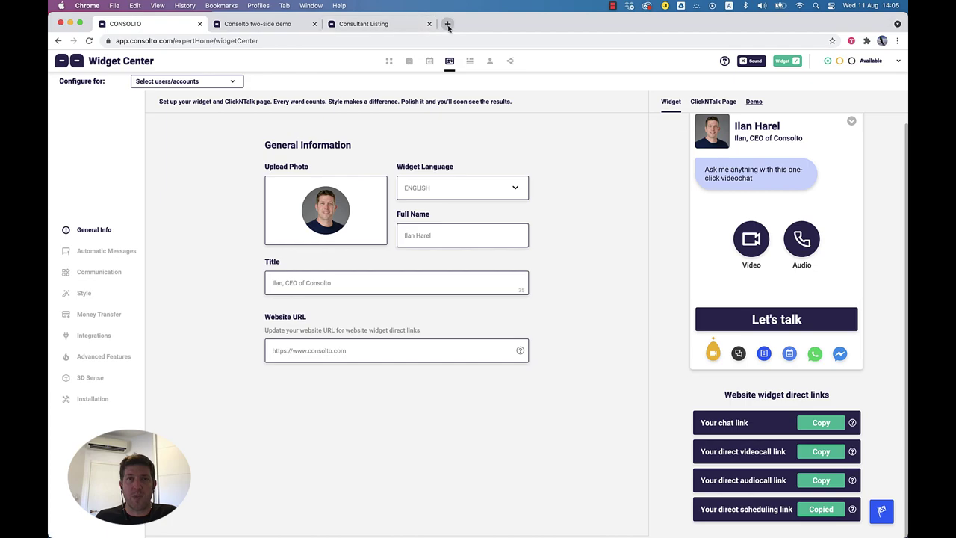
pyautogui.press('cmd+v')
pyautogui.press('Return')
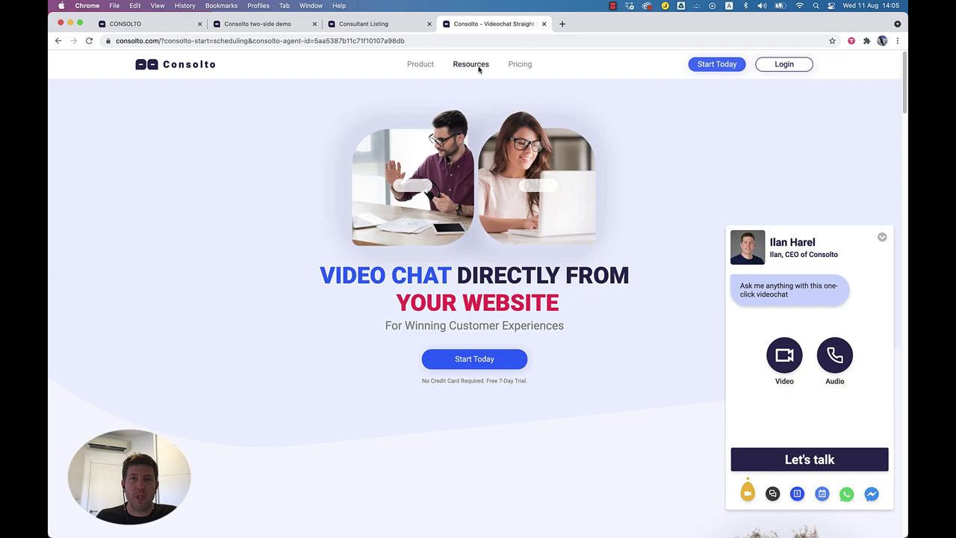
# Step: Minimise the live chat widget to its launcher and open Automatic Messages in the Widget Center
pyautogui.click(883, 238)
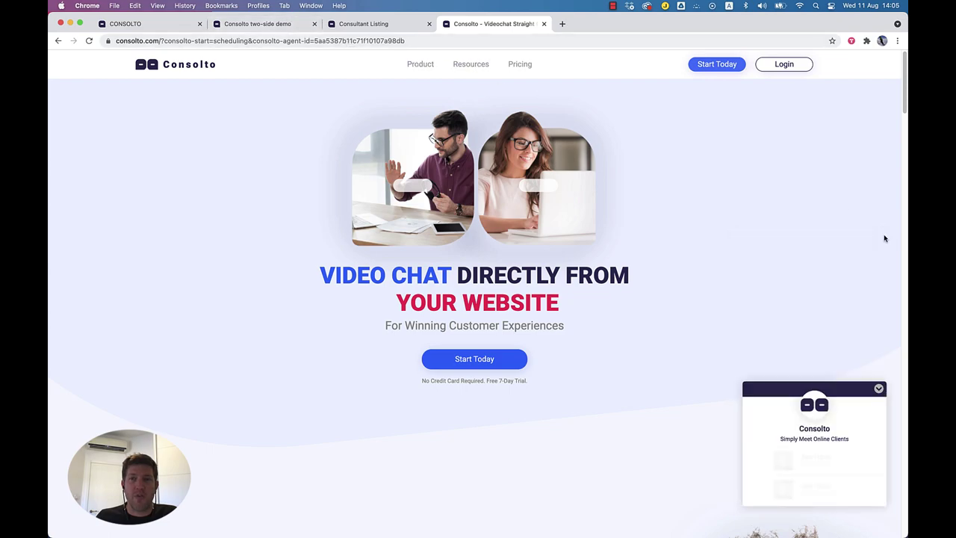
pyautogui.click(877, 388)
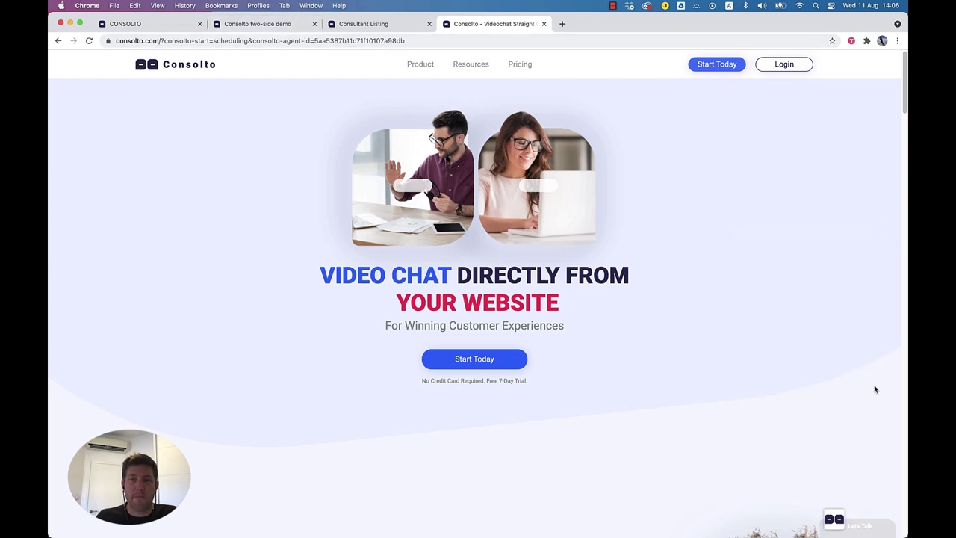
pyautogui.click(151, 25)
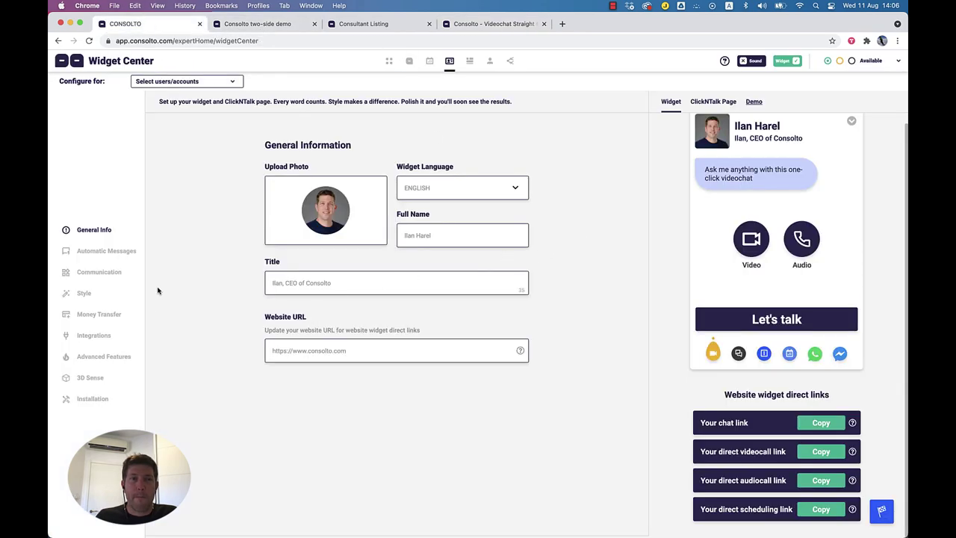
pyautogui.click(102, 254)
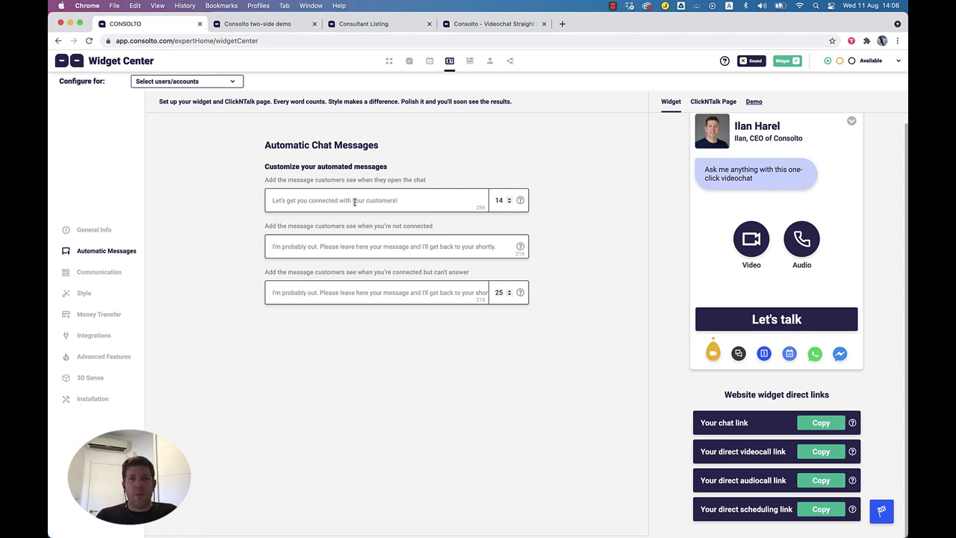
# Step: Review the chat-open greeting (14), the not-connected message and the connected-but-can't-answer message (25)
pyautogui.moveTo(273, 201); pyautogui.dragTo(399, 204)
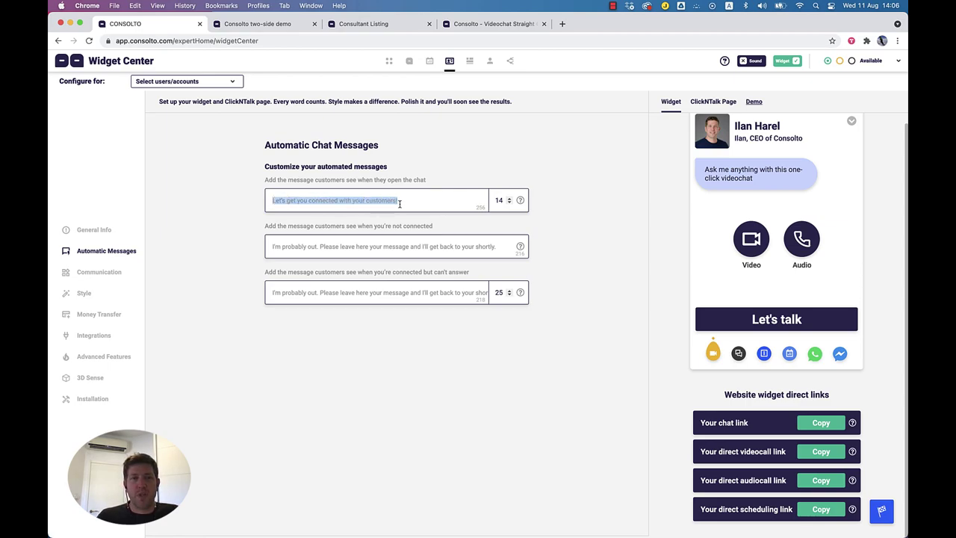
pyautogui.tripleClick(334, 247)
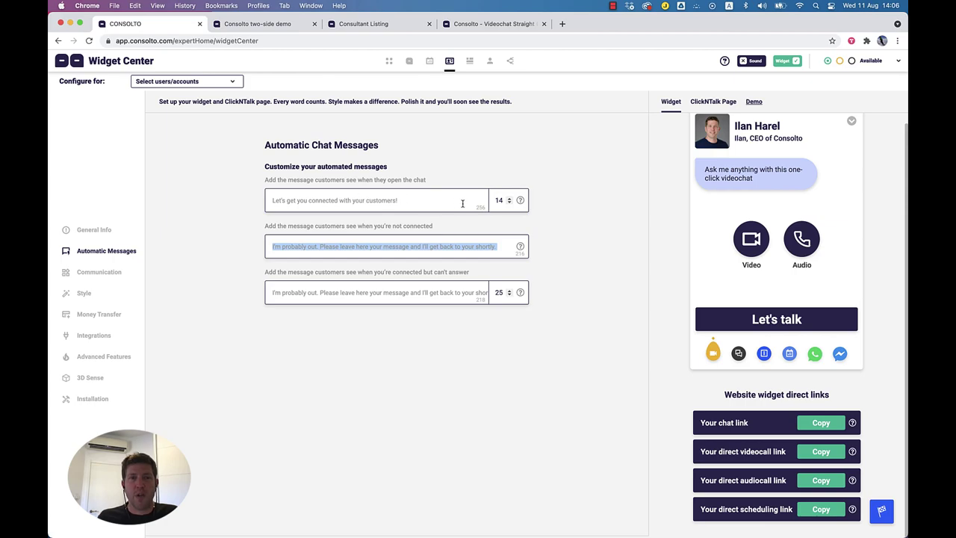
pyautogui.doubleClick(499, 200)
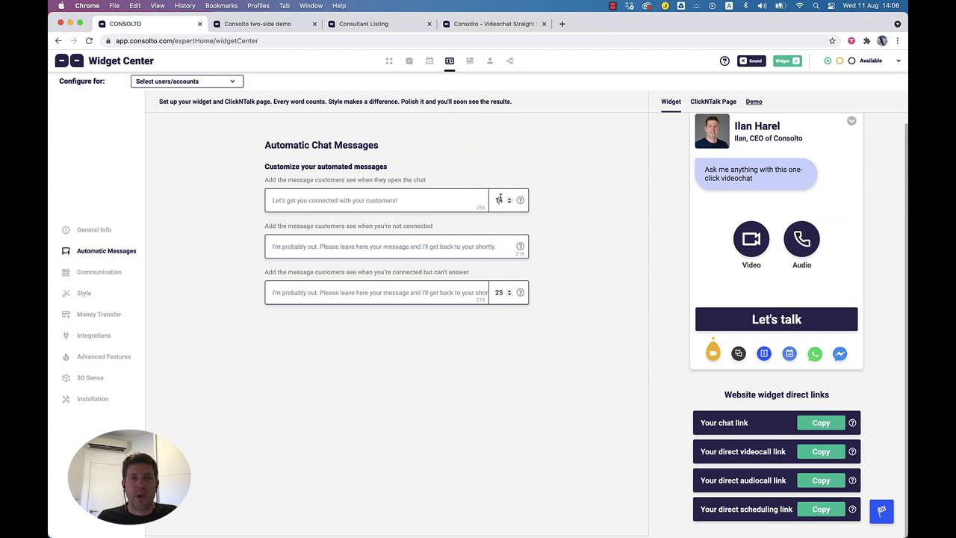
pyautogui.click(264, 272)
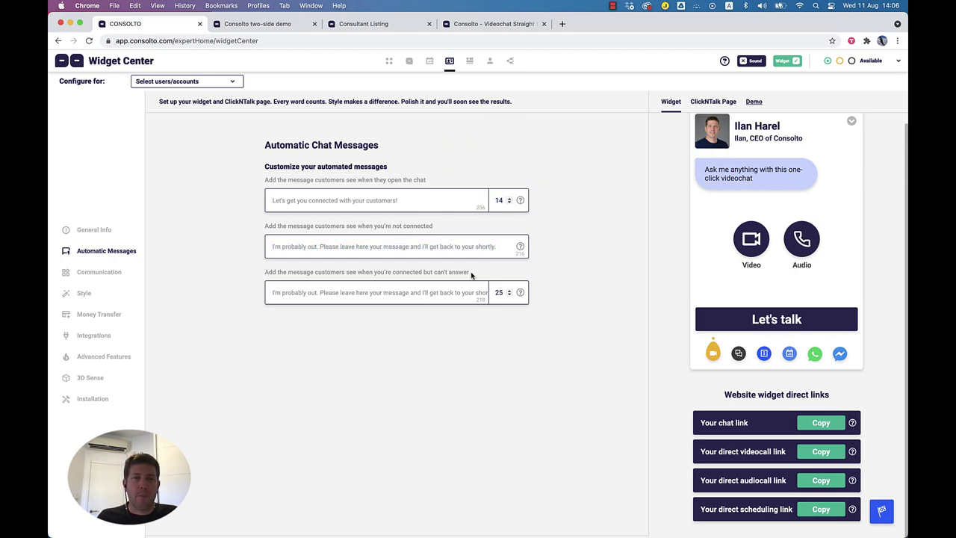
pyautogui.tripleClick(355, 272)
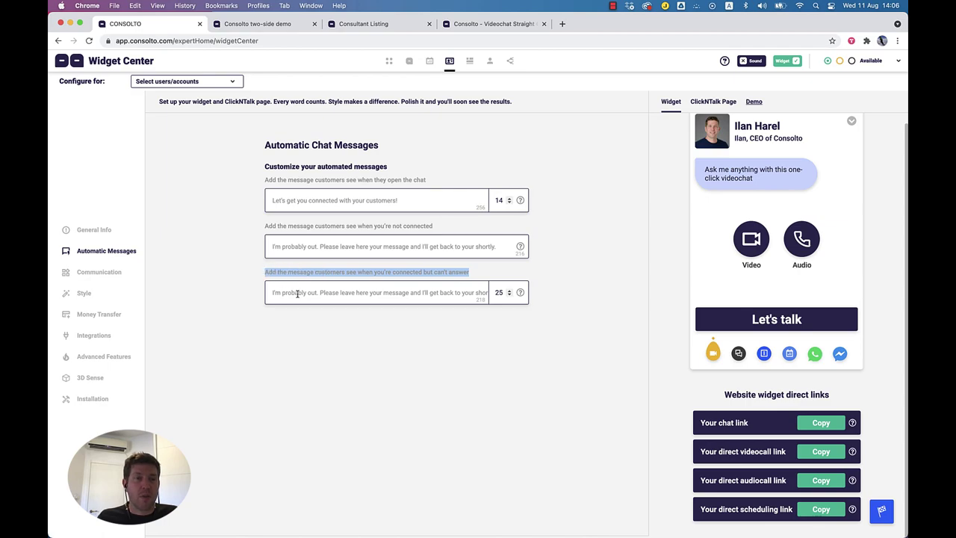
pyautogui.doubleClick(499, 292)
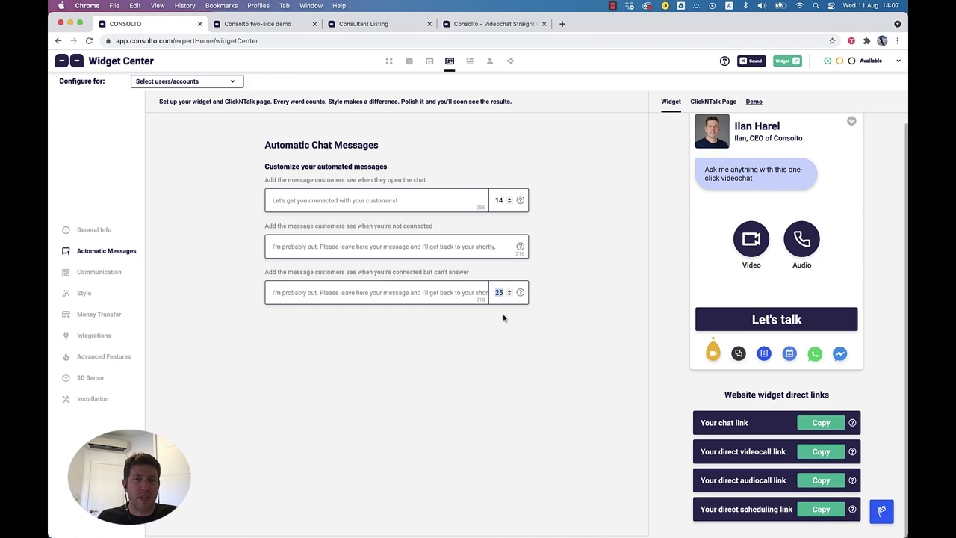
pyautogui.tripleClick(380, 292)
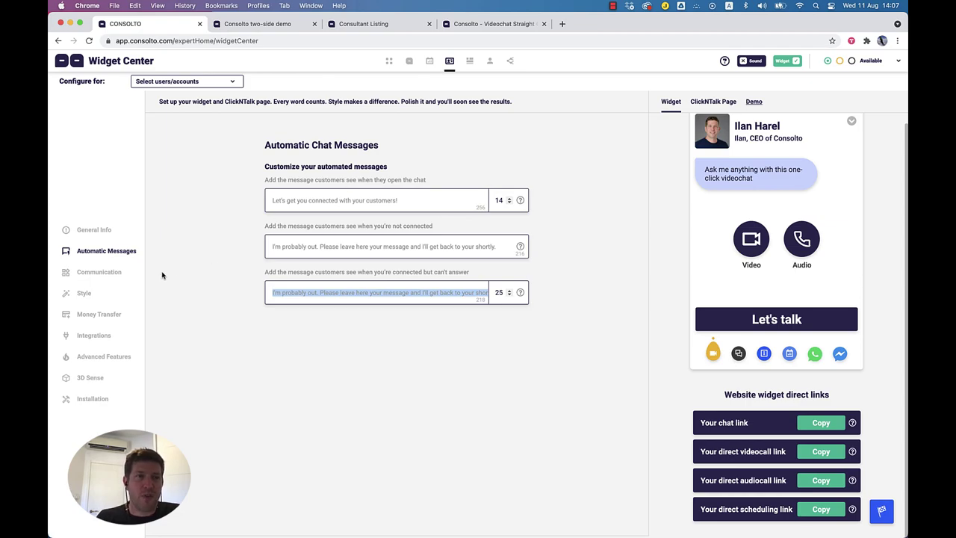
pyautogui.click(105, 274)
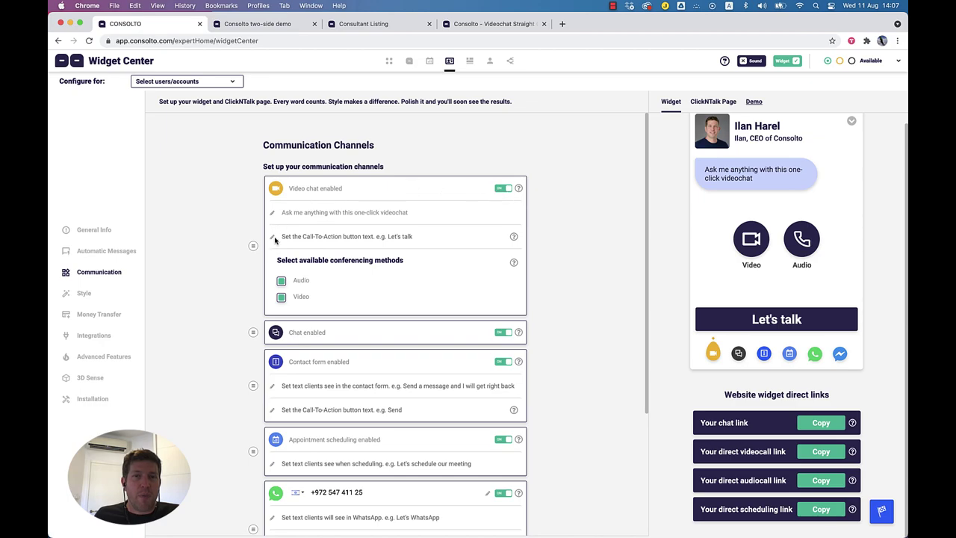
# Step: Drag the Chat channel above Video chat and select the video chat greeting text
pyautogui.scroll(-1, 251, 324)
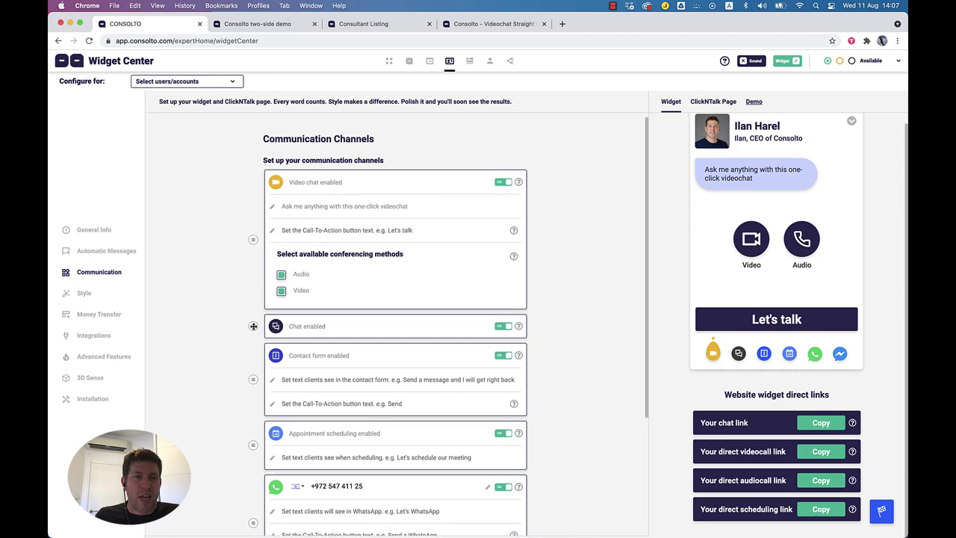
pyautogui.moveTo(254, 325); pyautogui.dragTo(254, 181)
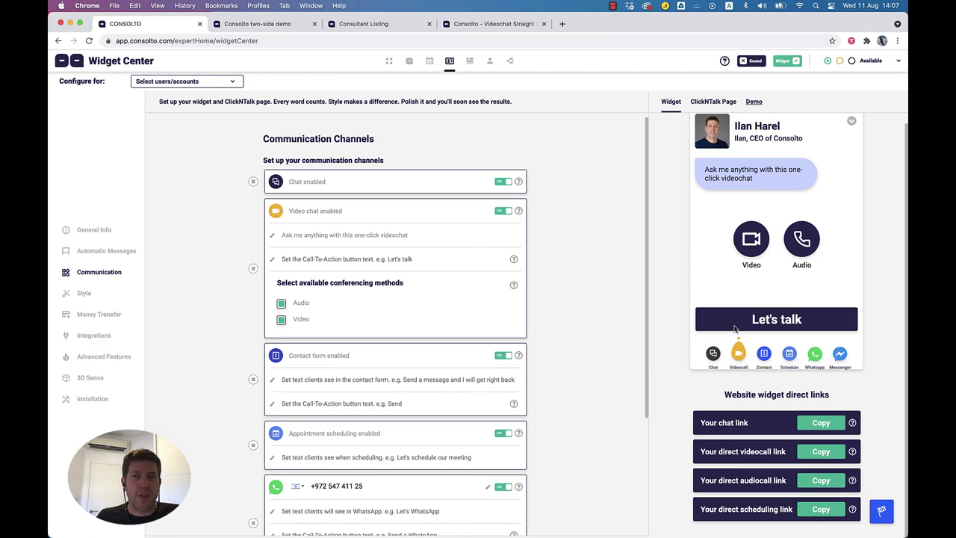
pyautogui.moveTo(705, 171); pyautogui.dragTo(766, 183)
pyautogui.click(341, 236)
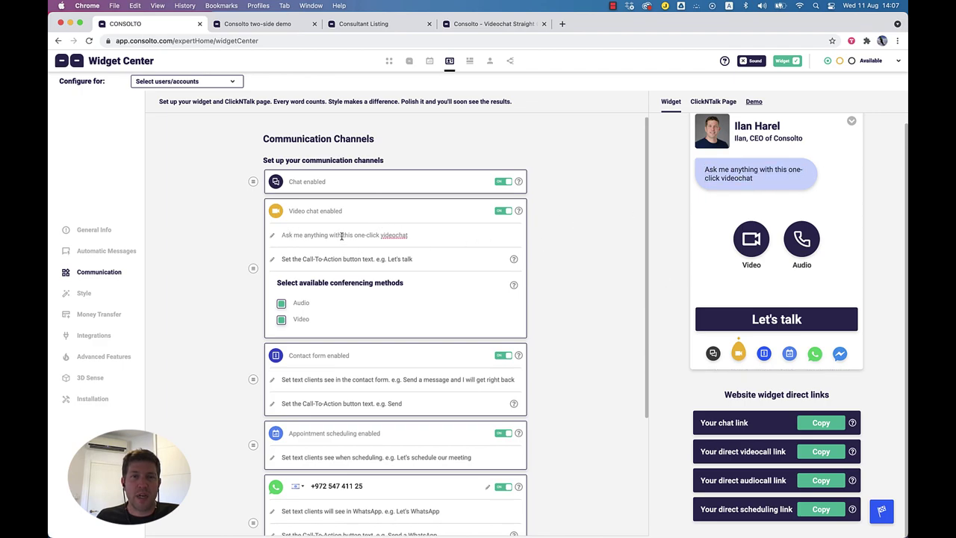
pyautogui.tripleClick(303, 234)
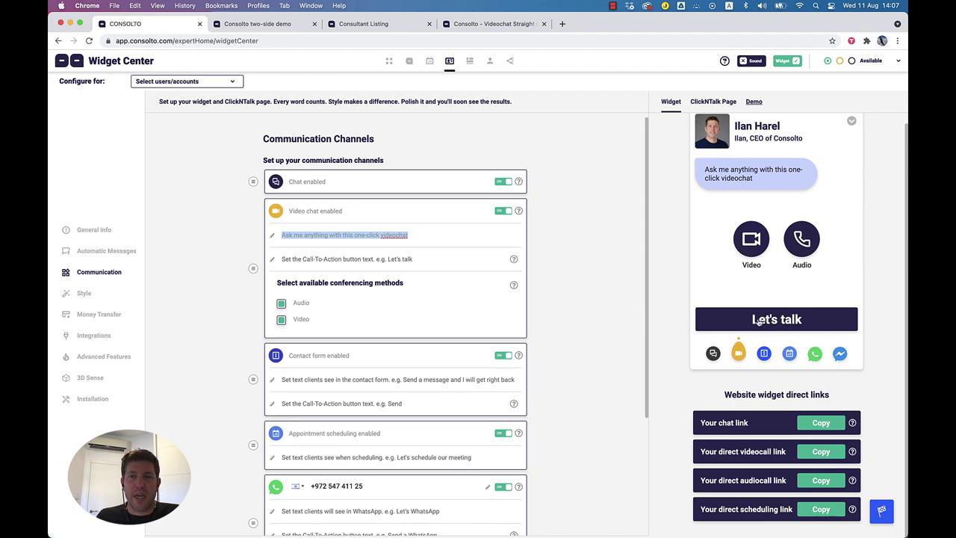
# Step: Enter the call-to-action 'let's have a great session together!', then delete it to restore 'Let's talk'
pyautogui.click(310, 259)
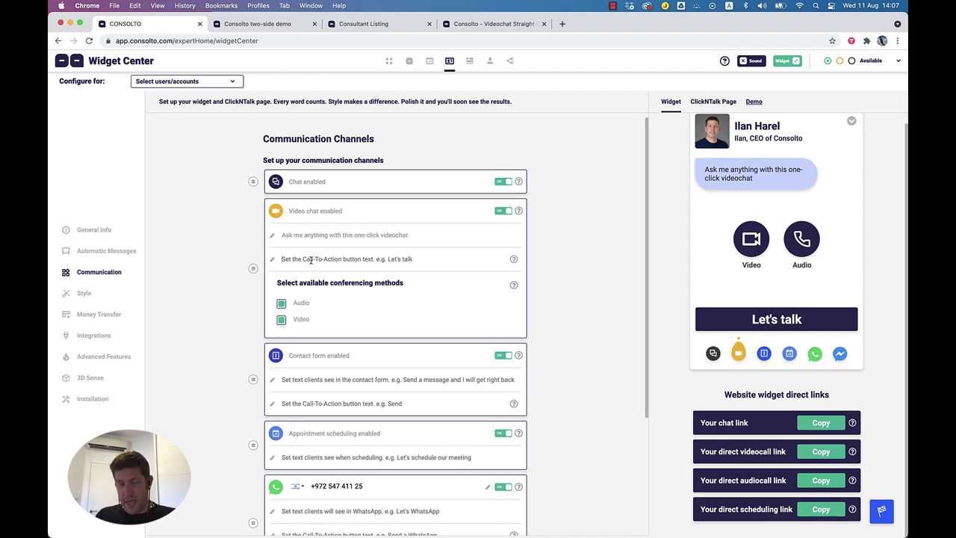
pyautogui.write('le')
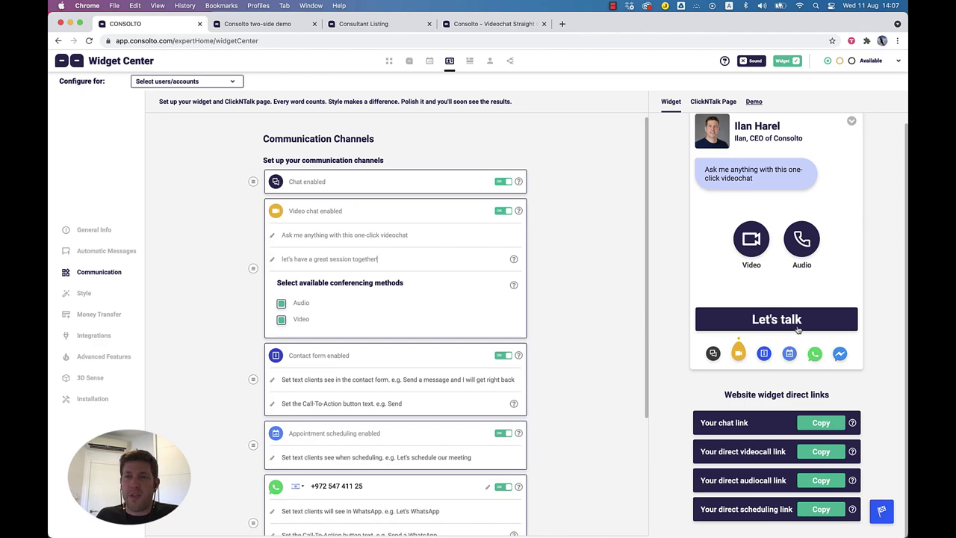
pyautogui.tripleClick(343, 257)
pyautogui.press('BackSpace')
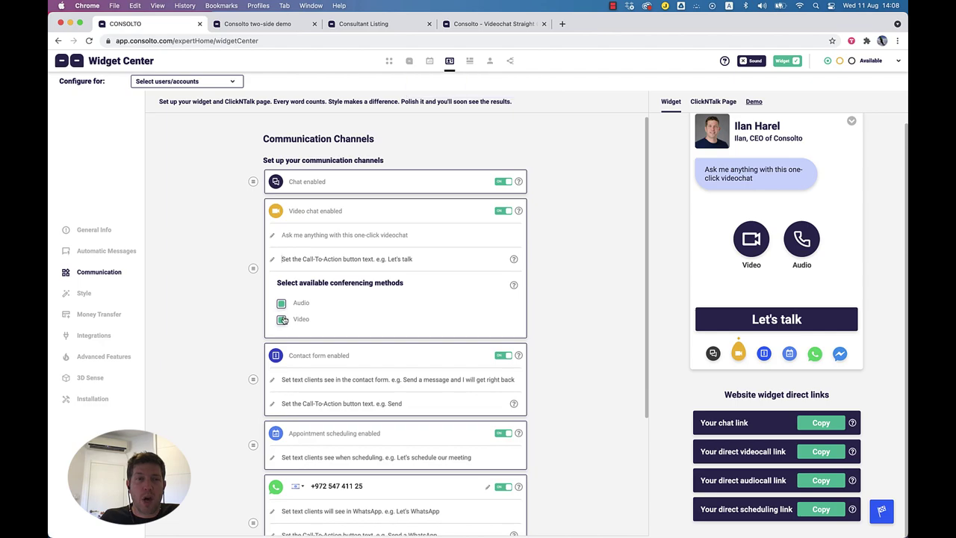
pyautogui.scroll(-5, 373, 381)
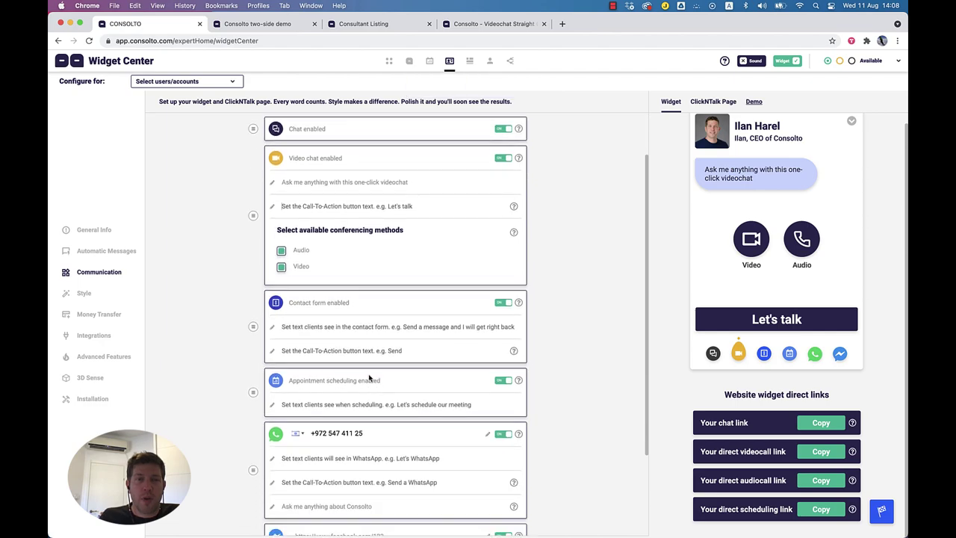
# Step: Preview the widget's contact form and its greeting message
pyautogui.click(765, 357)
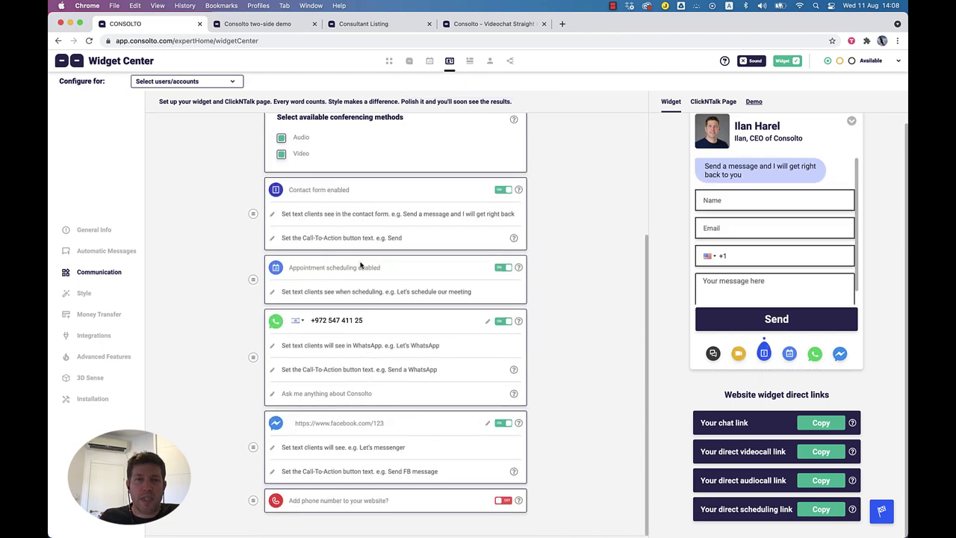
pyautogui.scroll(-1, 769, 287)
pyautogui.scroll(-1, 769, 287)
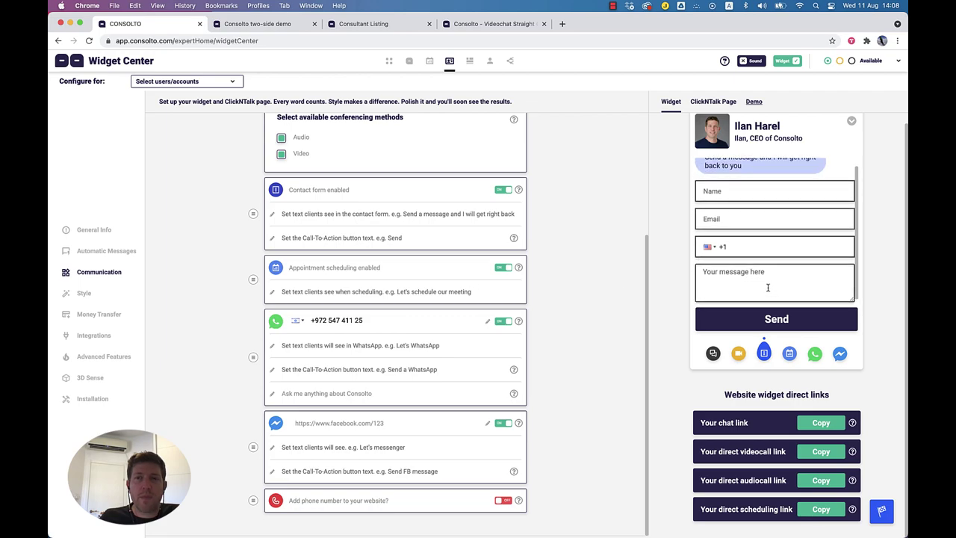
pyautogui.scroll(2, 769, 287)
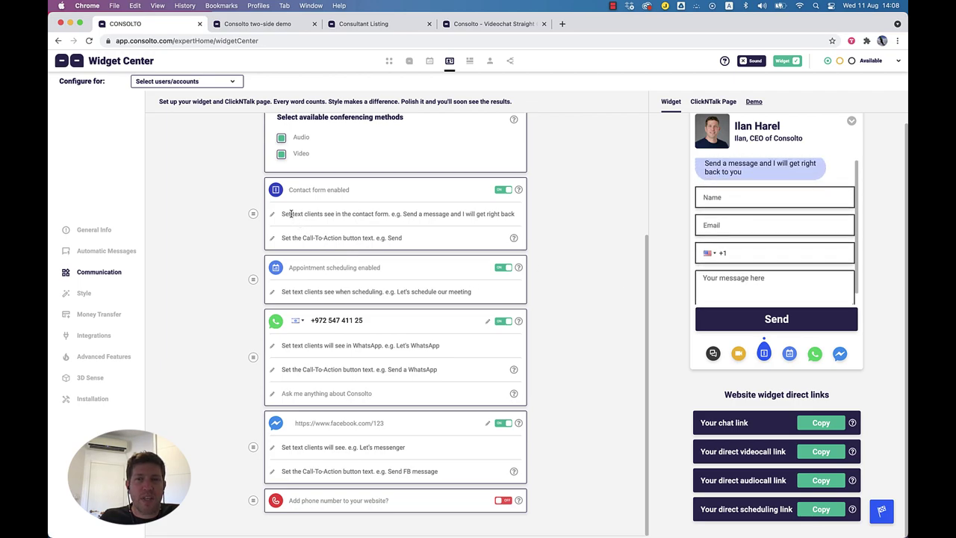
pyautogui.scroll(1, 743, 237)
pyautogui.tripleClick(710, 190)
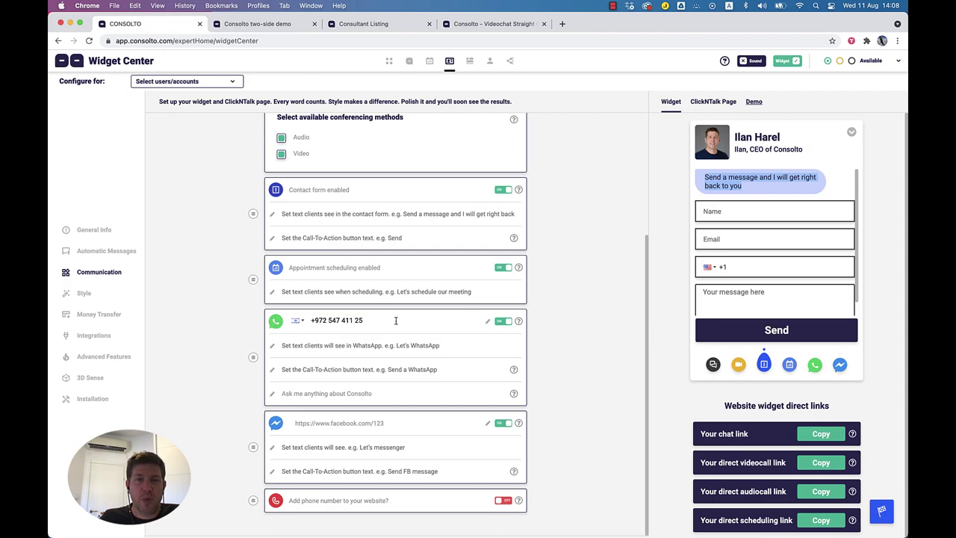
# Step: Preview the scheduling calendar and its greeting, then go to the Style settings
pyautogui.click(788, 365)
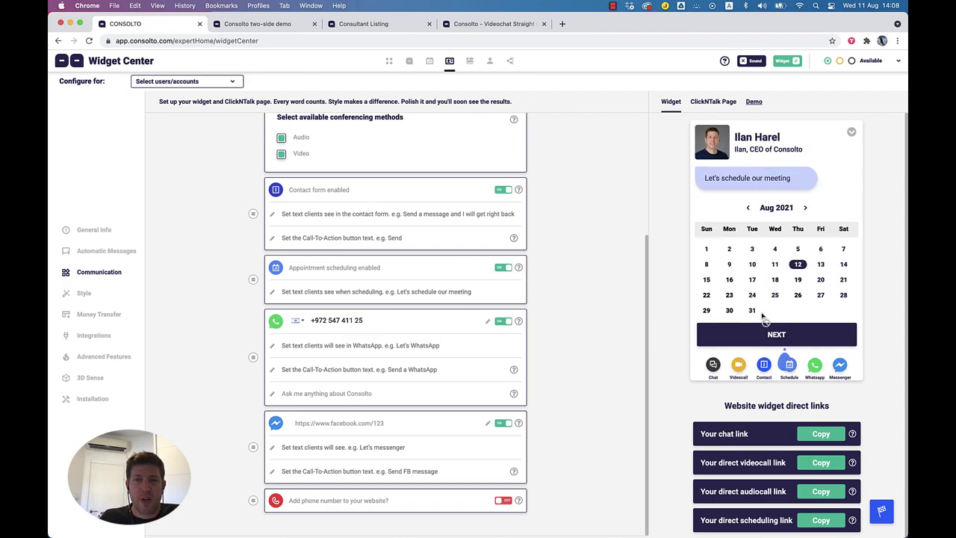
pyautogui.moveTo(707, 178); pyautogui.dragTo(782, 188)
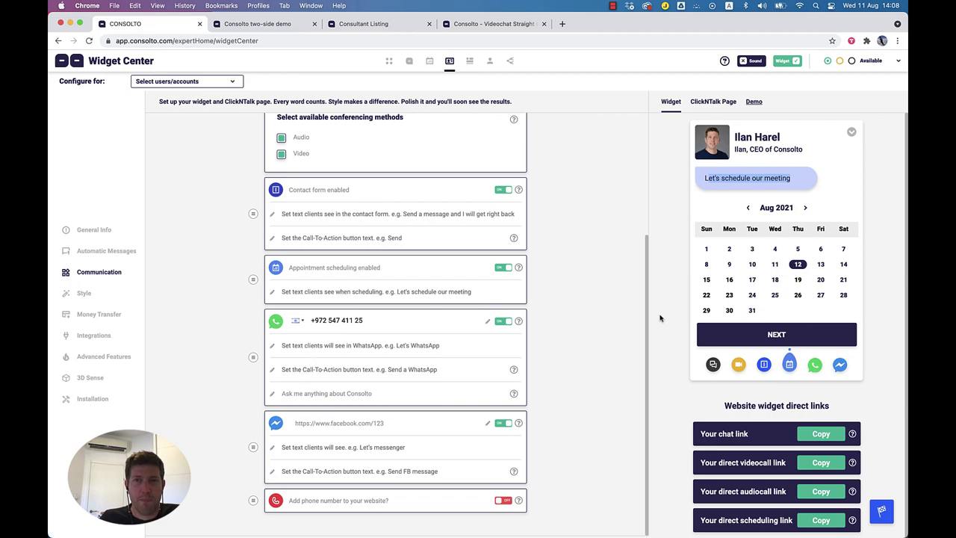
pyautogui.scroll(5, 383, 323)
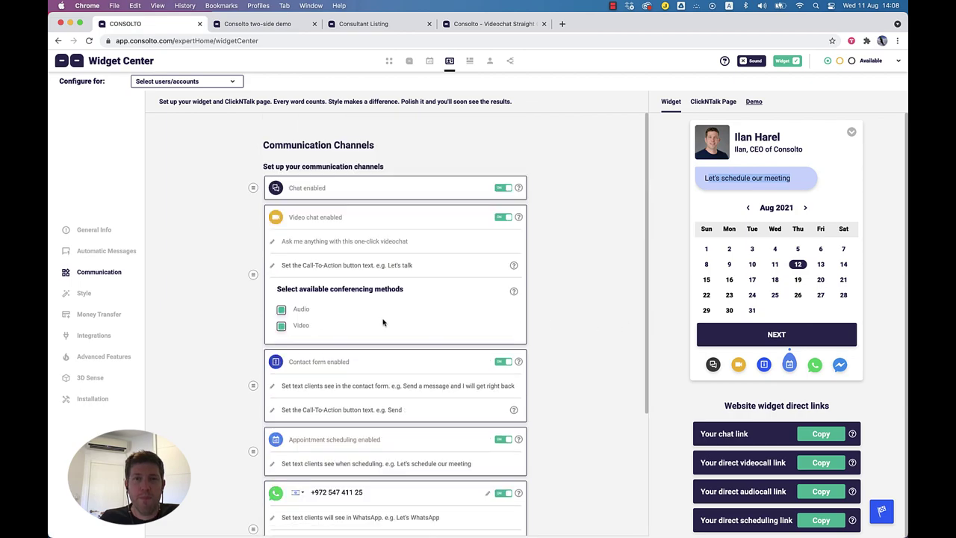
pyautogui.click(84, 293)
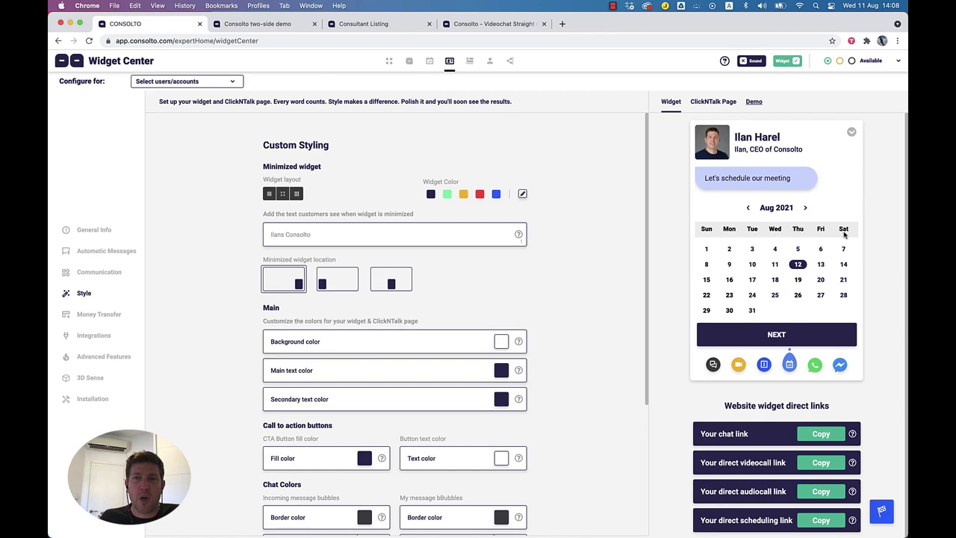
# Step: Collapse the widget preview and give the minimized widget the avatar-beside-name layout
pyautogui.click(851, 134)
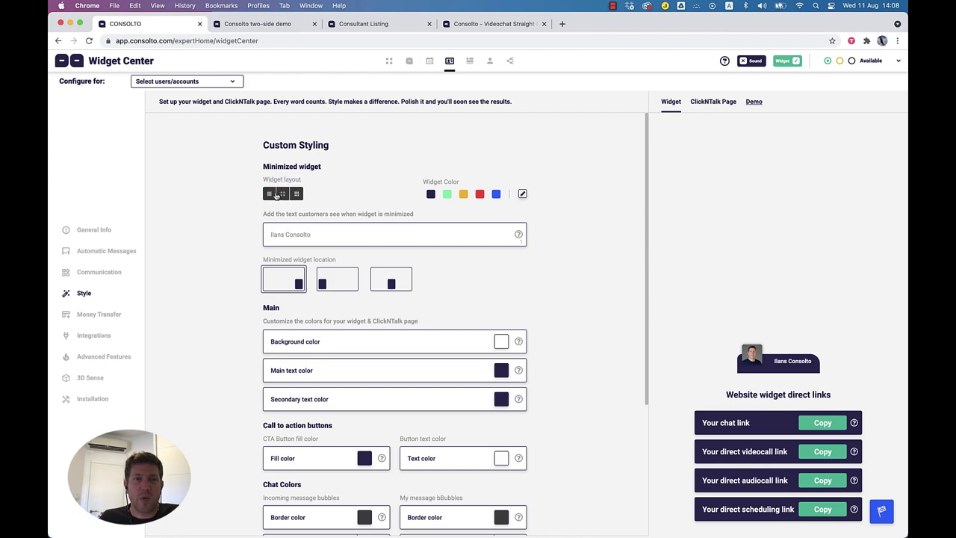
pyautogui.click(272, 194)
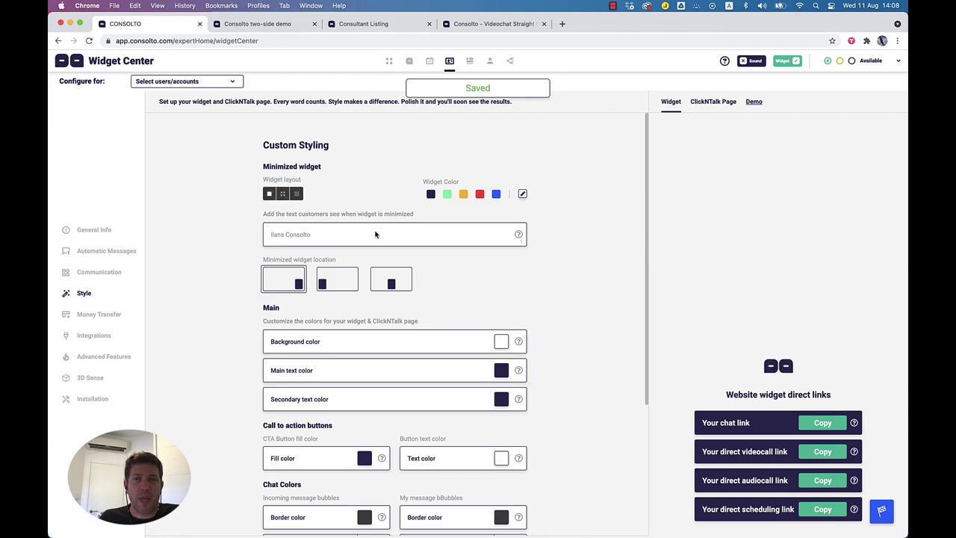
pyautogui.click(282, 194)
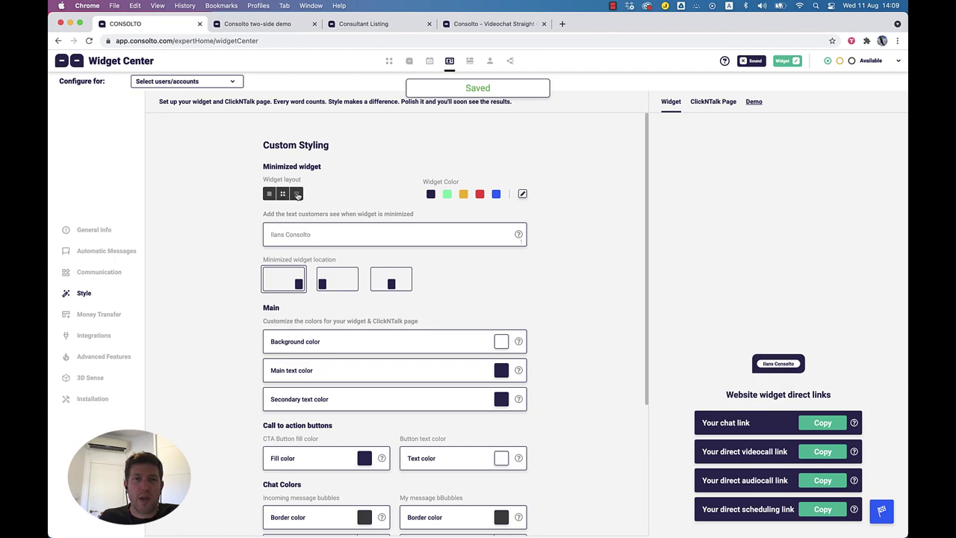
pyautogui.click(296, 193)
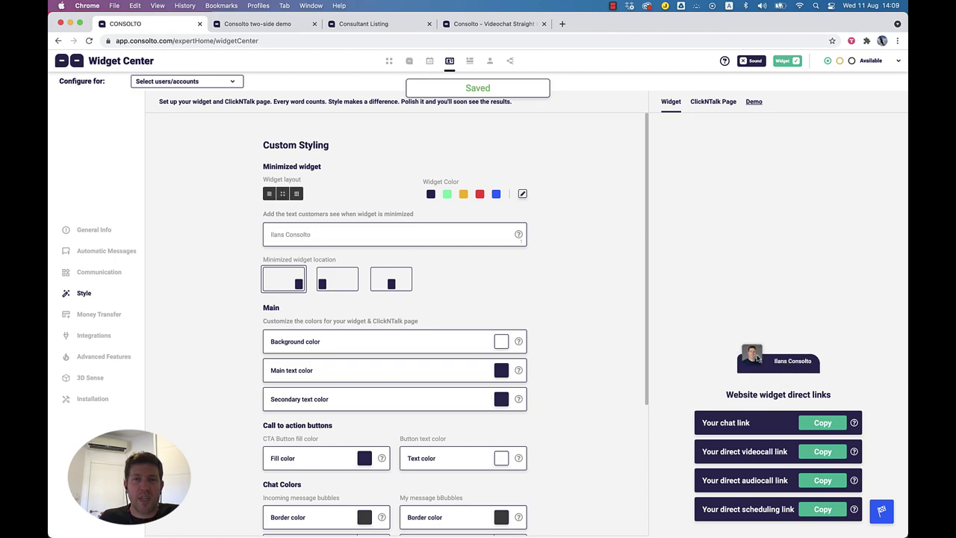
pyautogui.moveTo(312, 235); pyautogui.dragTo(263, 236)
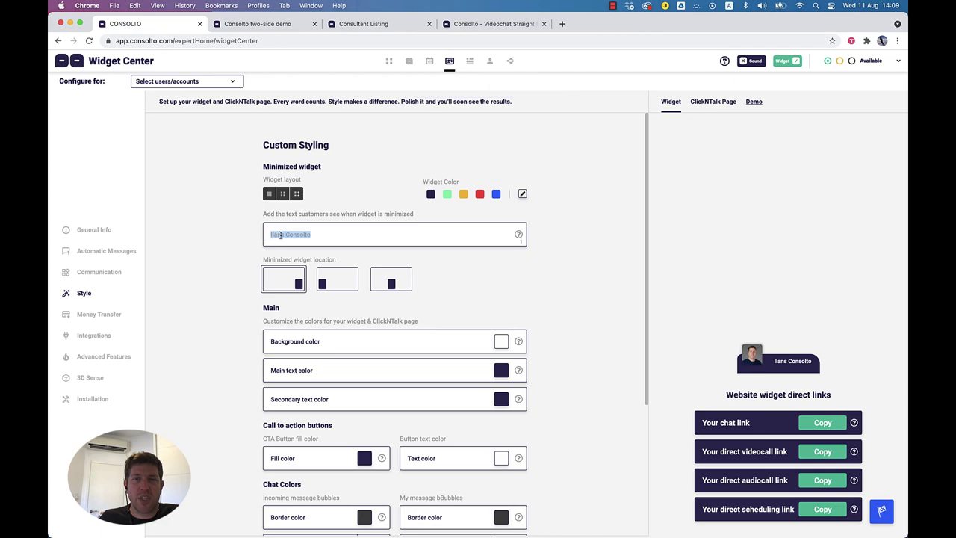
# Step: Change the minimized widget colour from yellow to the custom dark shade 251C0C
pyautogui.click(463, 195)
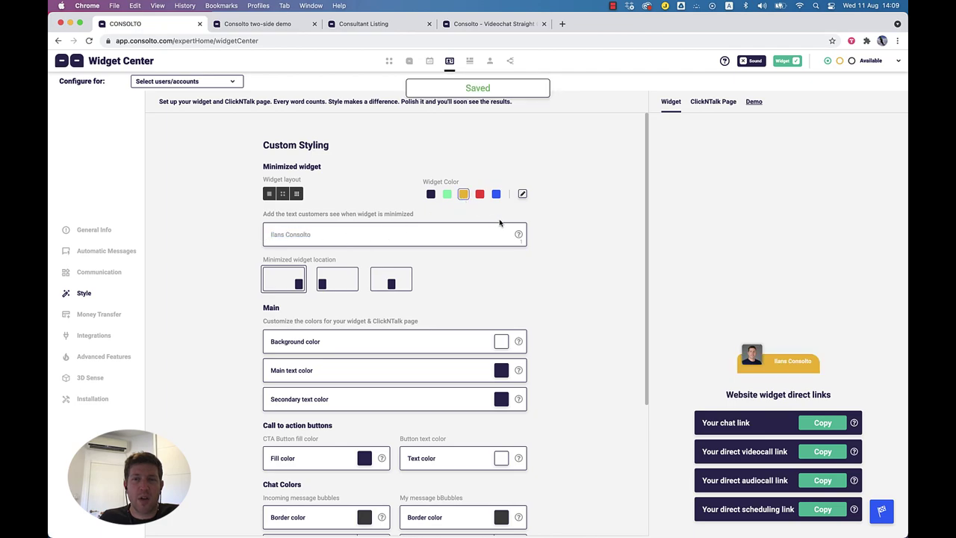
pyautogui.click(524, 194)
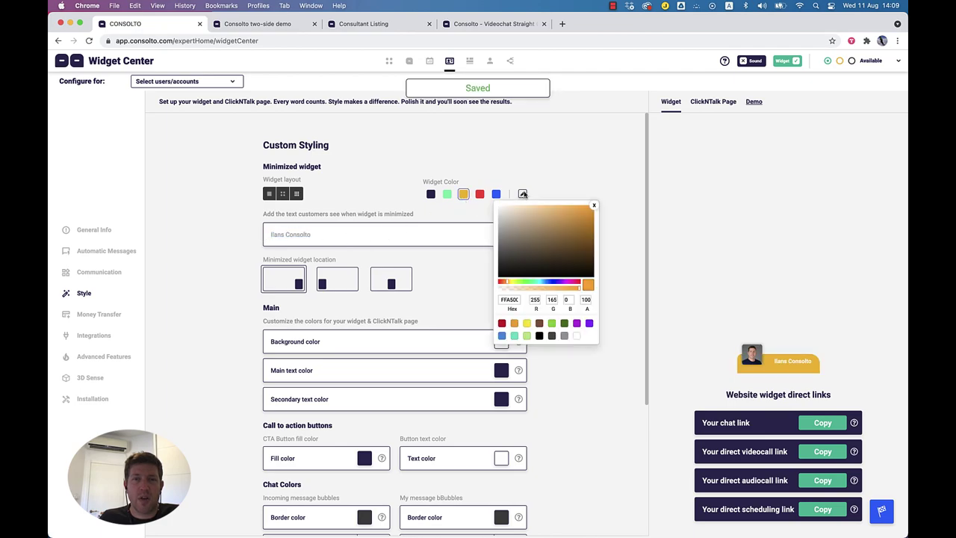
pyautogui.click(562, 266)
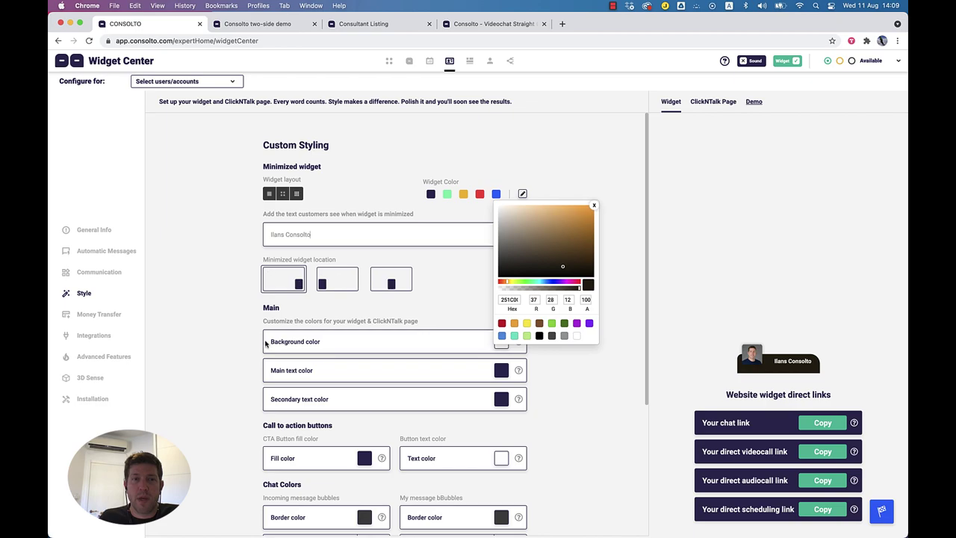
pyautogui.click(593, 206)
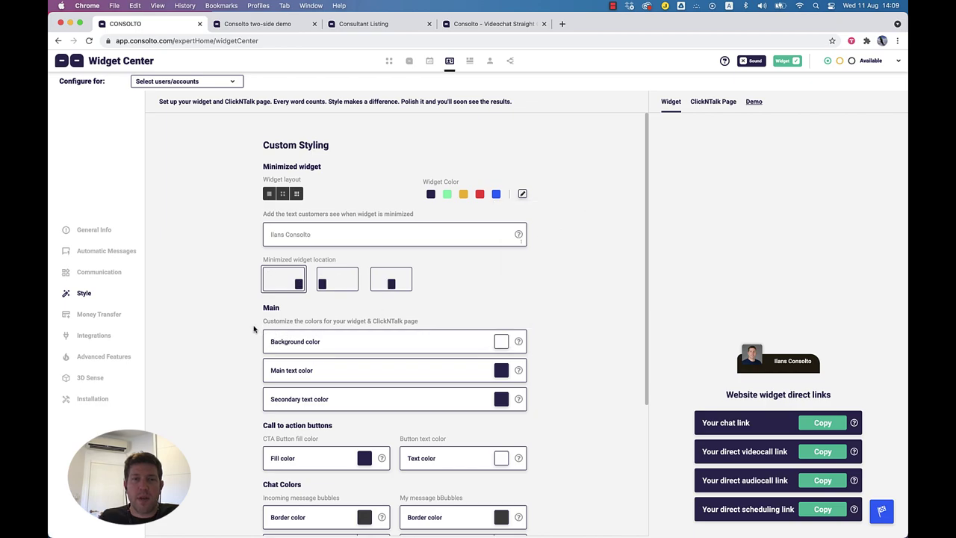
# Step: Expand the preview, try purple then green widget backgrounds, and thicken my message bubble borders
pyautogui.scroll(-3, 373, 329)
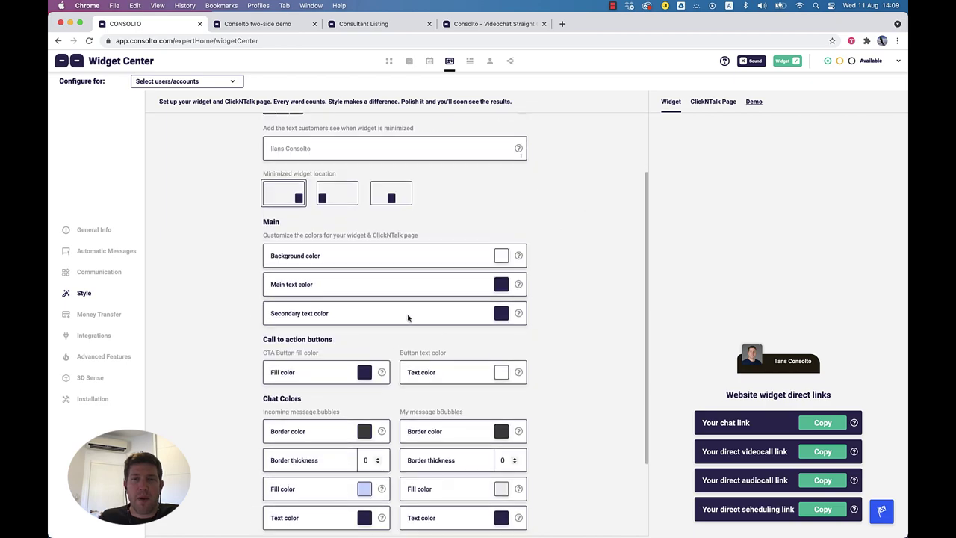
pyautogui.click(796, 374)
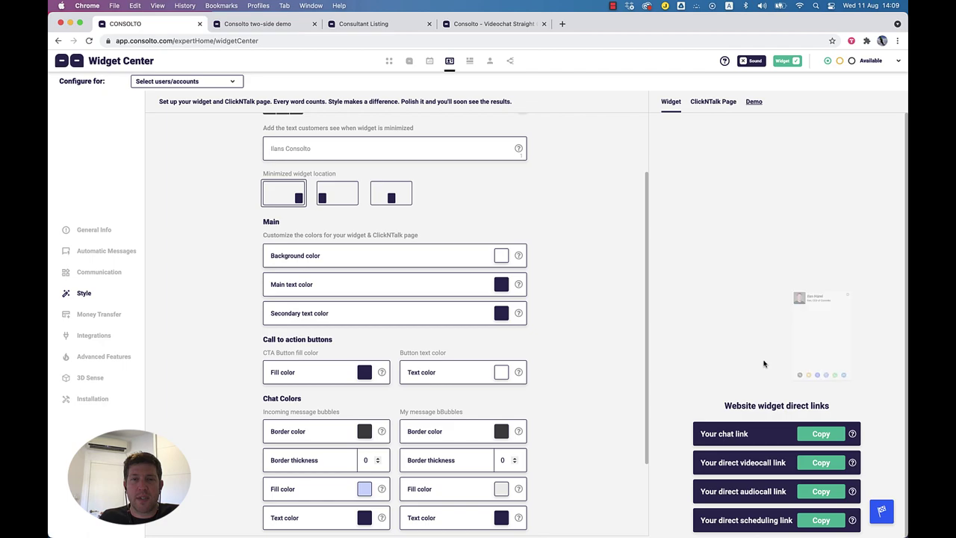
pyautogui.click(500, 254)
pyautogui.click(504, 393)
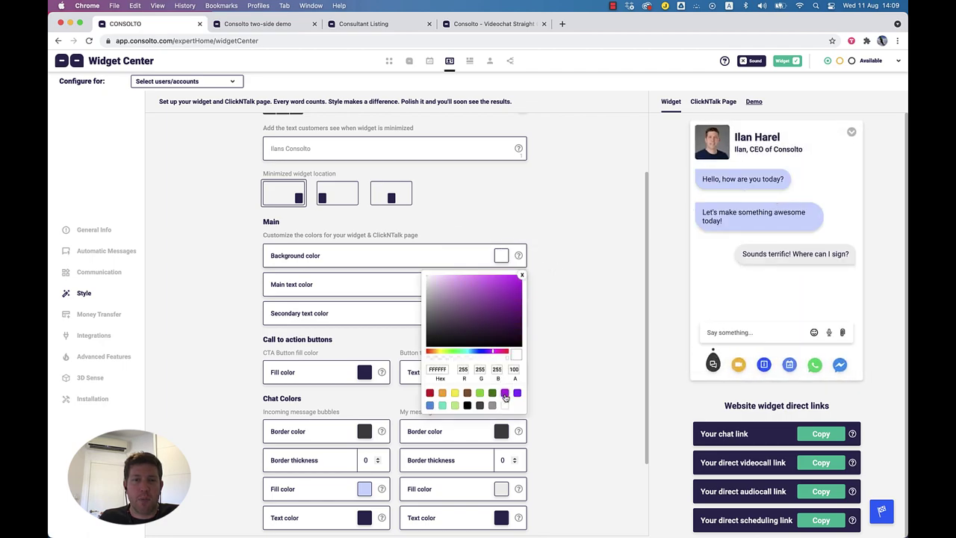
pyautogui.click(521, 275)
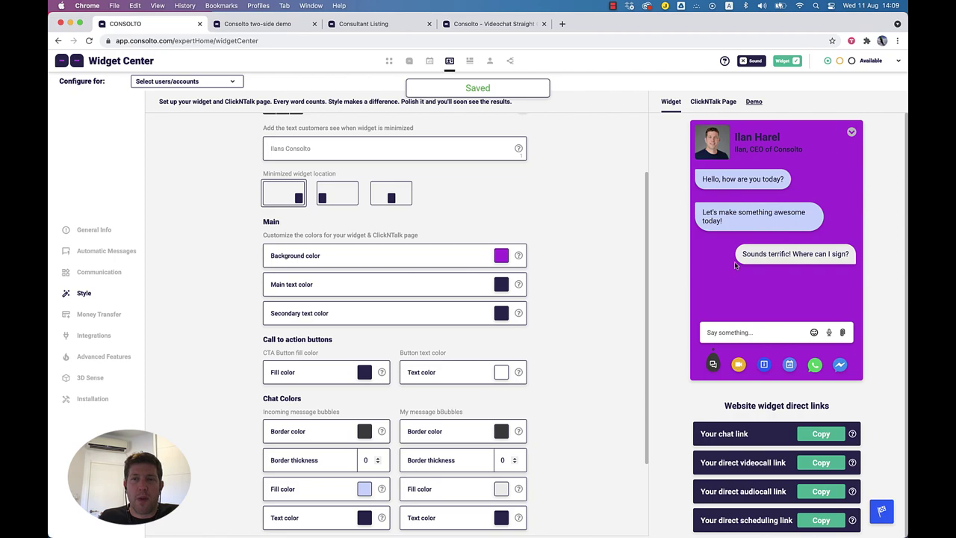
pyautogui.scroll(-3, 340, 378)
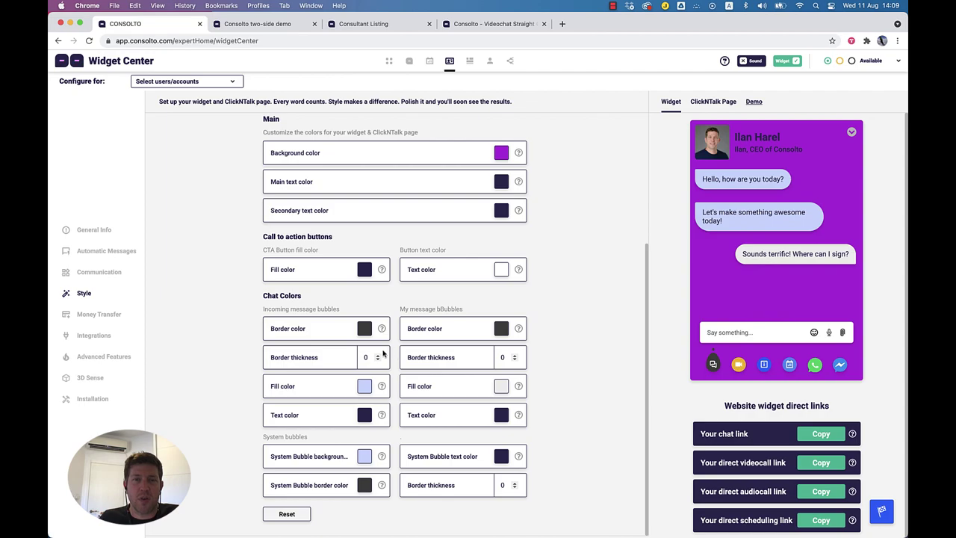
pyautogui.click(514, 356)
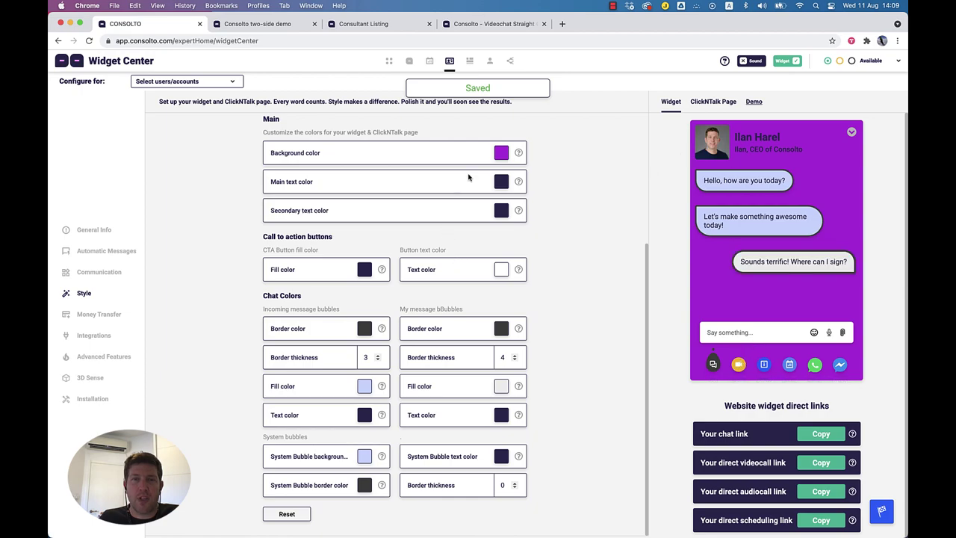
pyautogui.click(504, 155)
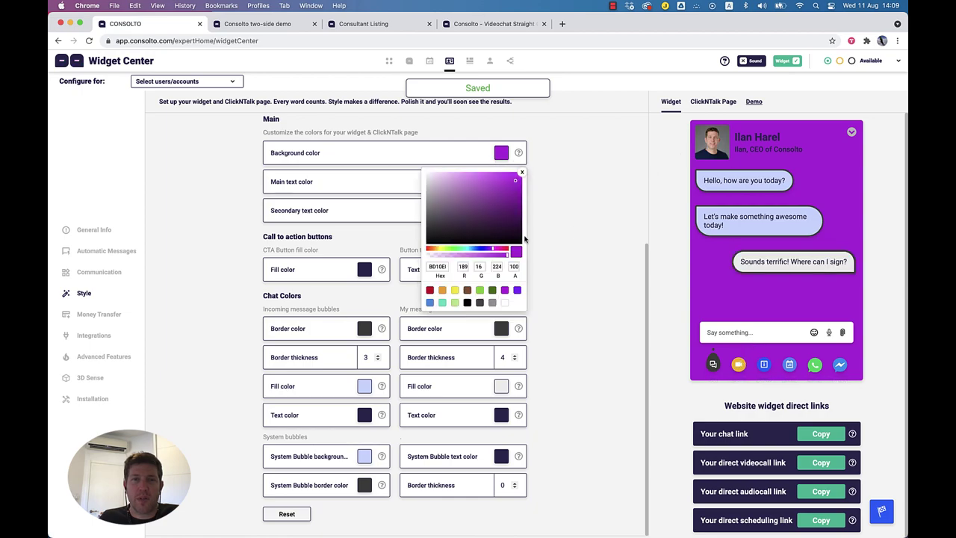
pyautogui.click(480, 291)
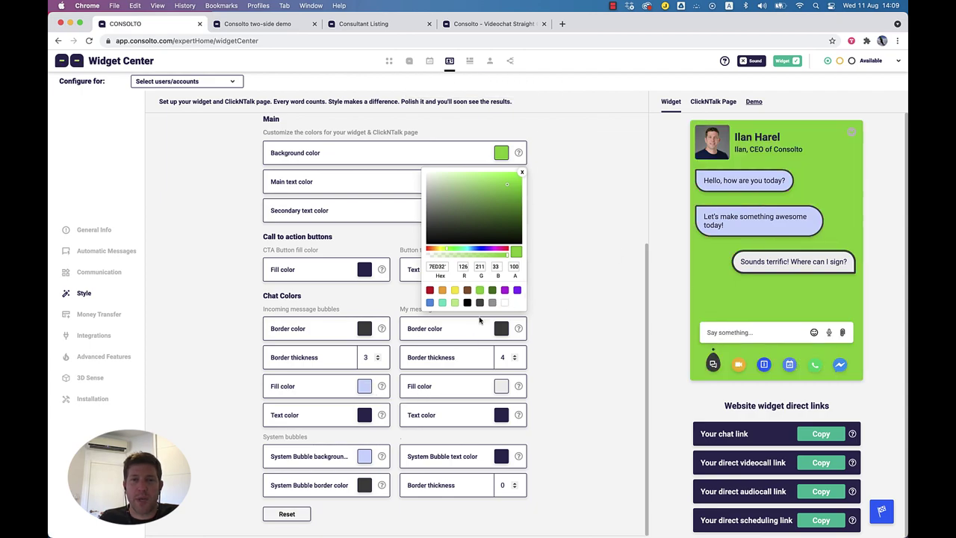
pyautogui.click(523, 173)
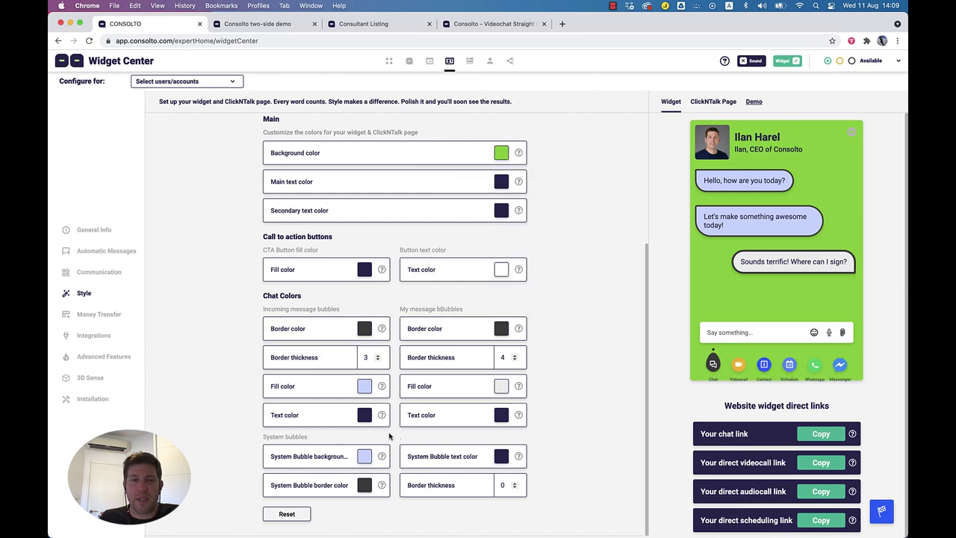
# Step: Set the System bubble border thickness to 3 and save it
pyautogui.moveTo(314, 437); pyautogui.dragTo(266, 440)
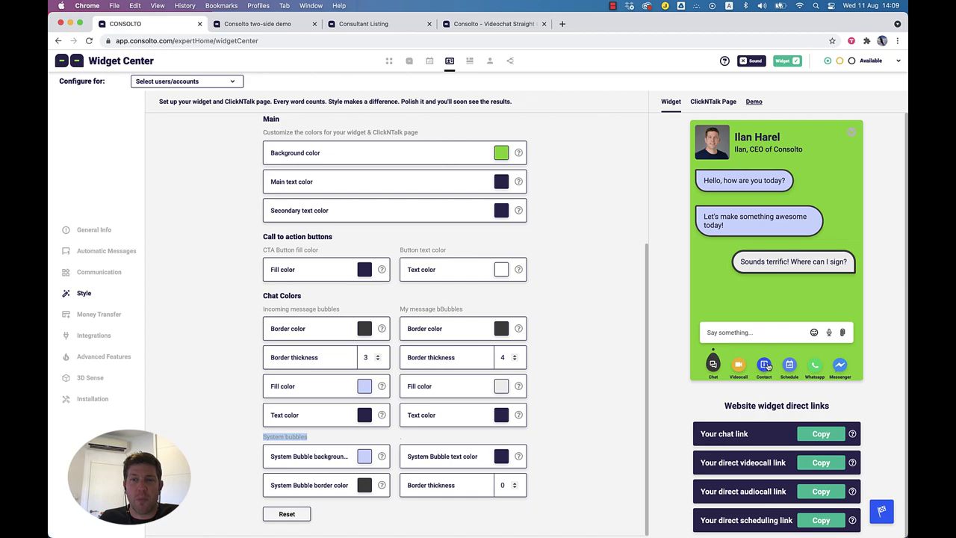
pyautogui.click(763, 364)
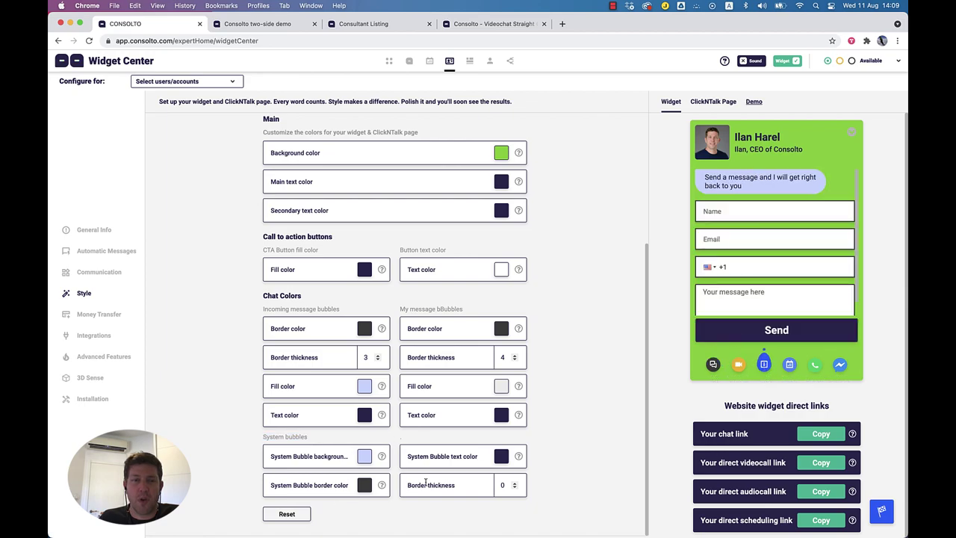
pyautogui.click(514, 487)
pyautogui.click(626, 250)
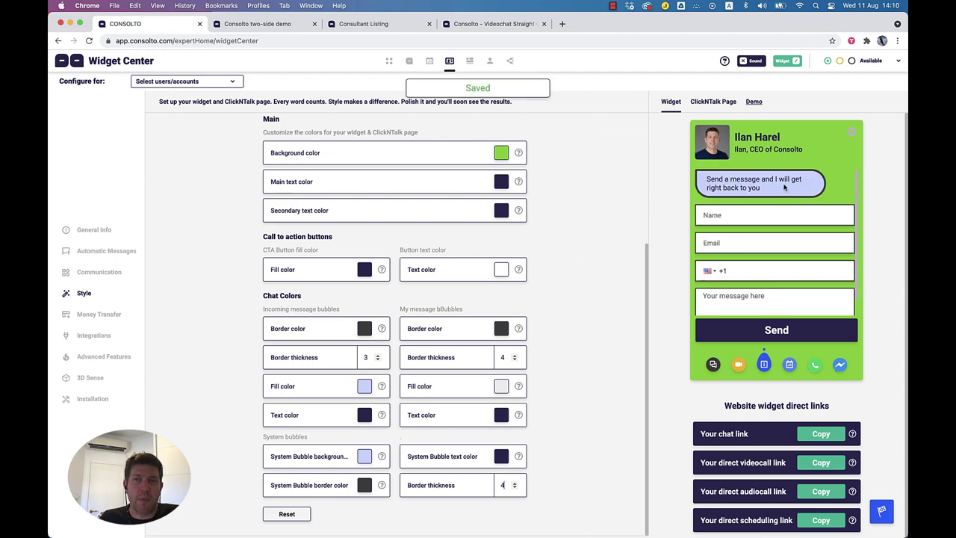
pyautogui.tripleClick(753, 188)
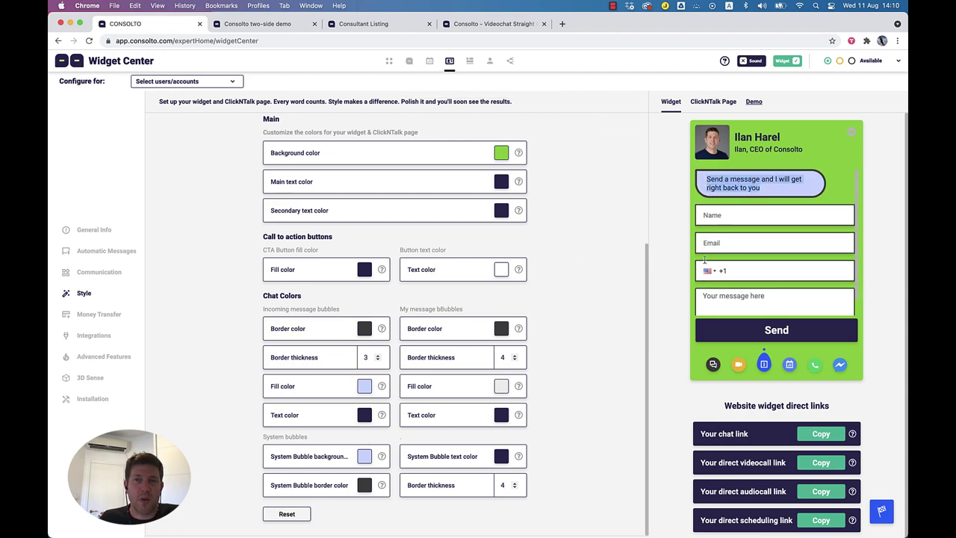
# Step: Reset all custom widget styling to defaults and open the Money Transfer settings
pyautogui.click(293, 516)
pyautogui.click(464, 319)
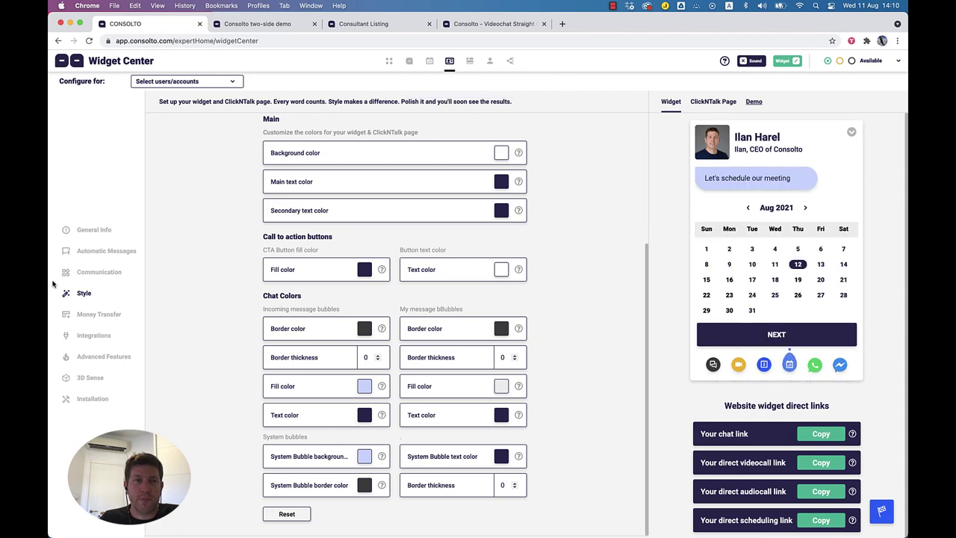
pyautogui.click(106, 316)
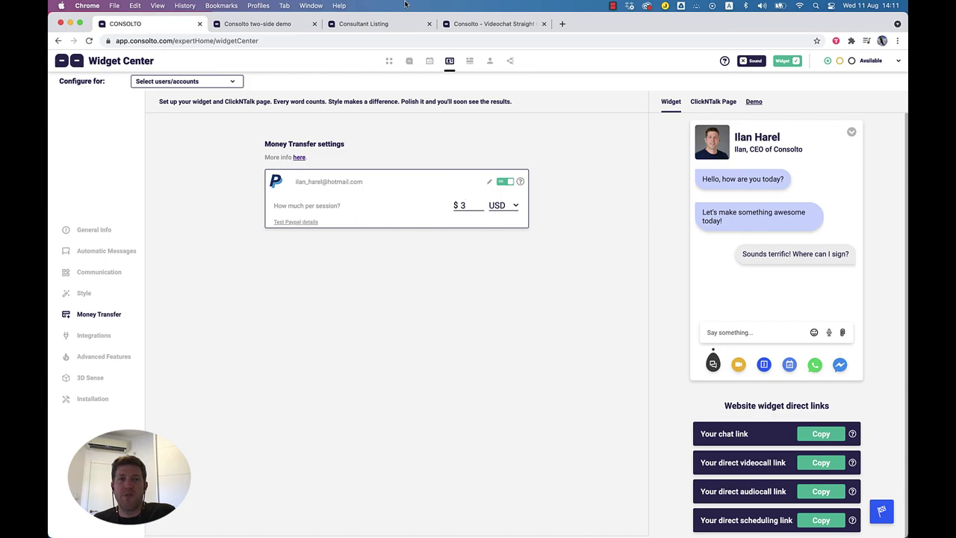
# Step: Start a video call from the reloaded demo website and accept it in Widget Center
pyautogui.click(472, 25)
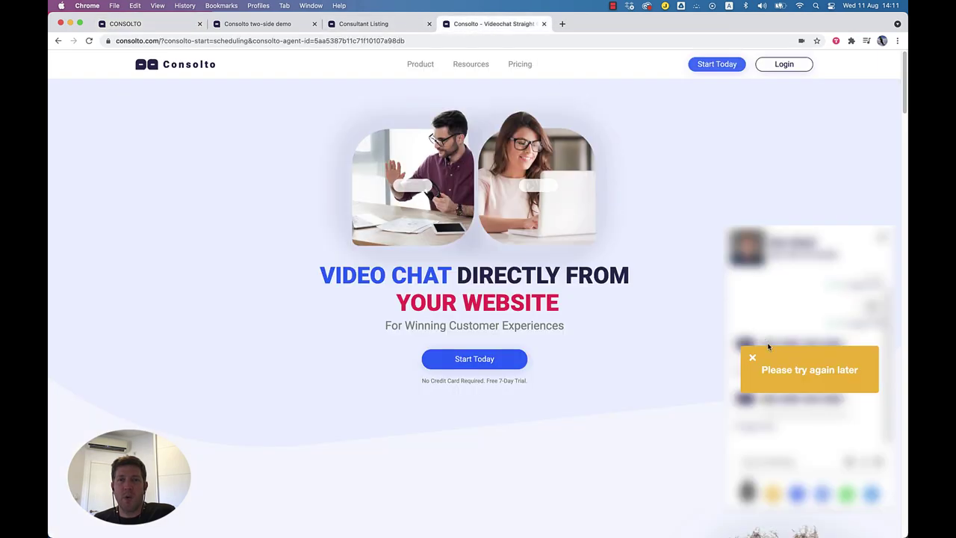
pyautogui.click(753, 361)
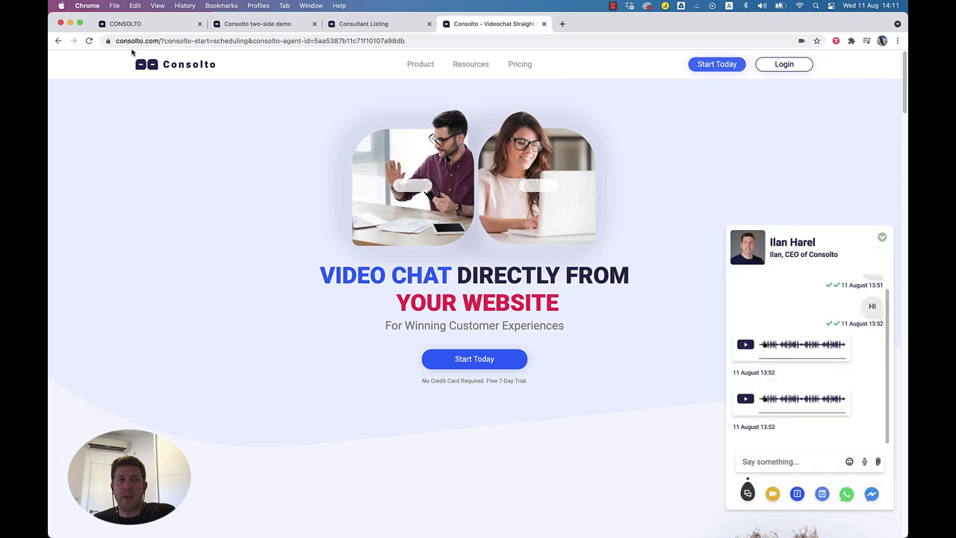
pyautogui.click(88, 41)
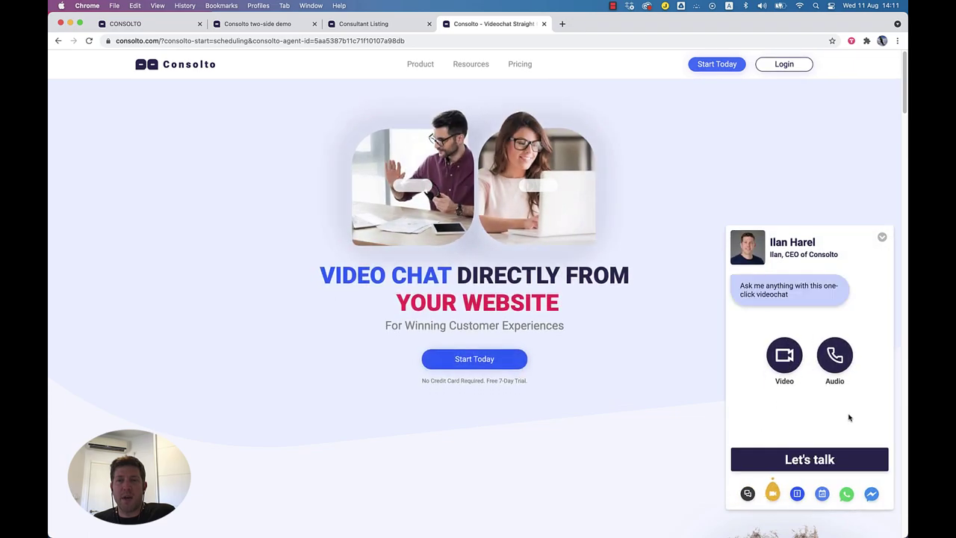
pyautogui.click(784, 359)
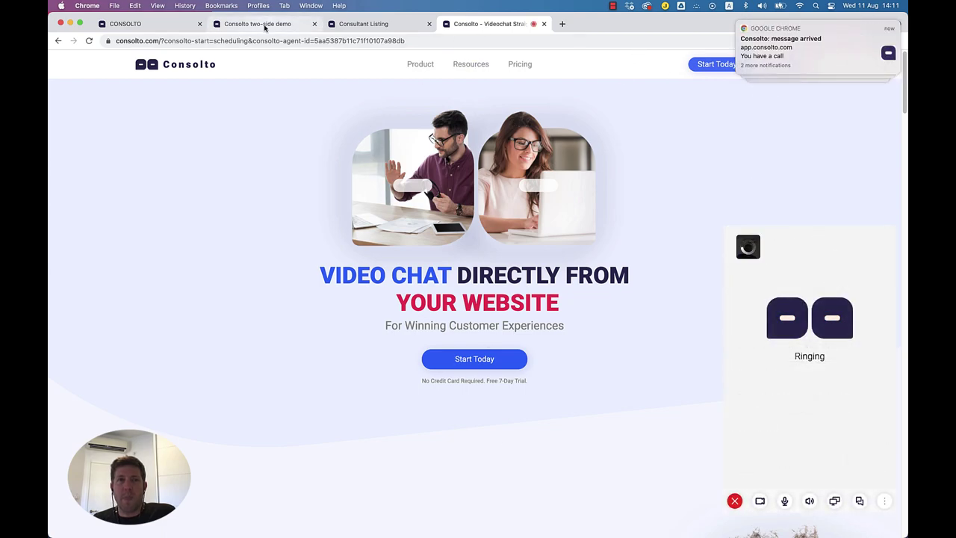
pyautogui.click(142, 24)
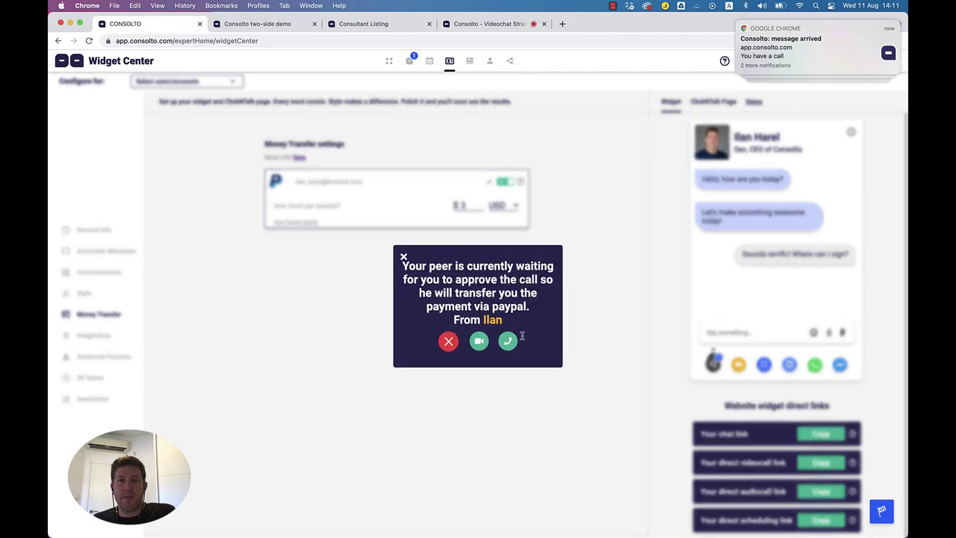
pyautogui.moveTo(402, 266); pyautogui.dragTo(528, 312)
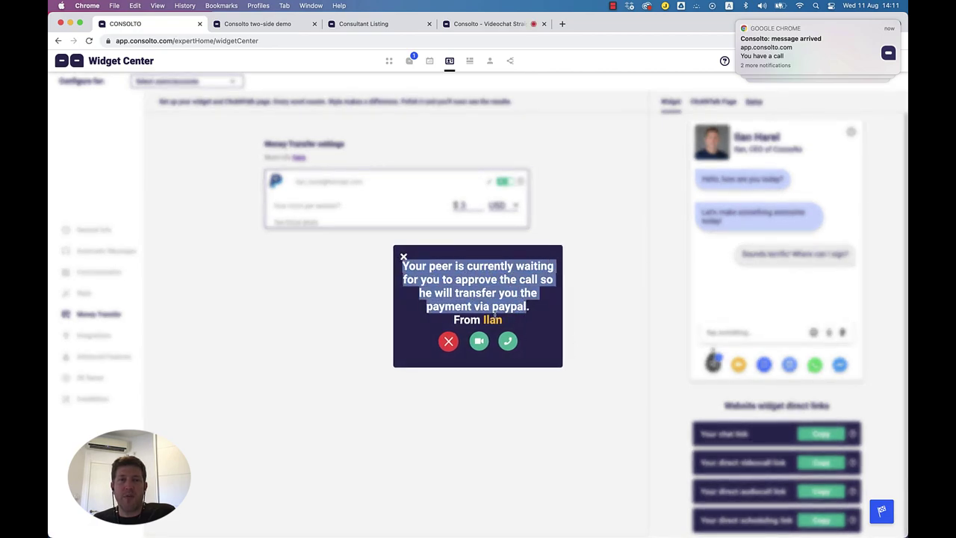
pyautogui.click(480, 344)
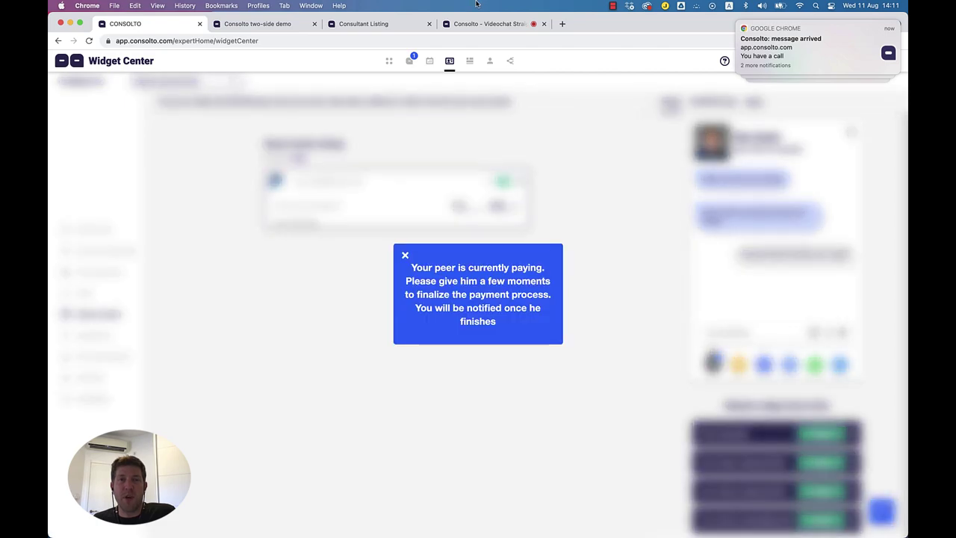
# Step: Start the PayPal payment, cancel it, and dismiss the payment-cancelled notice
pyautogui.click(489, 28)
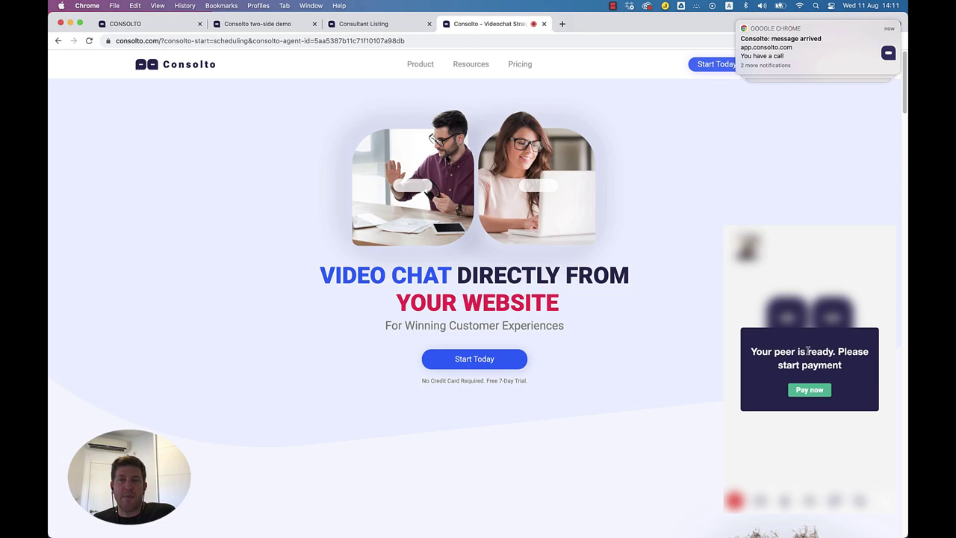
pyautogui.click(810, 390)
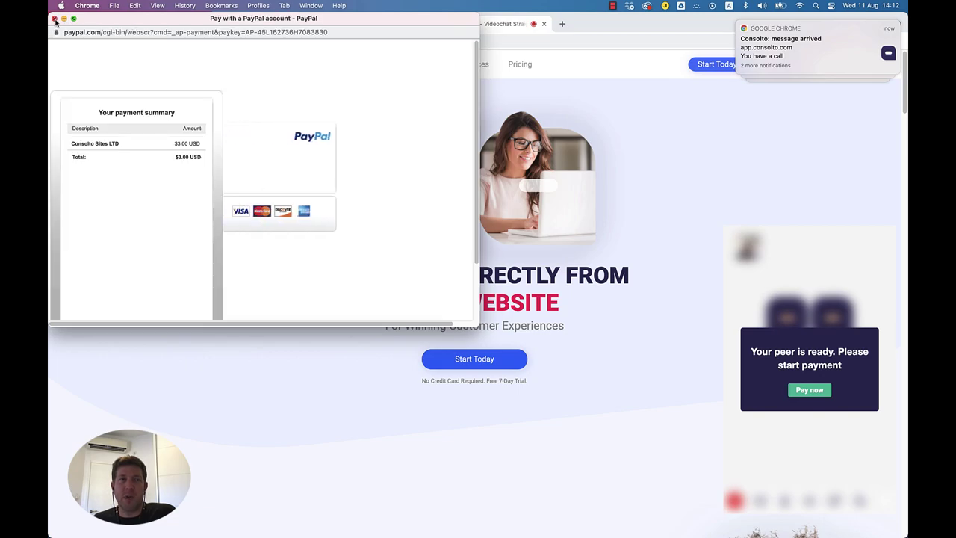
pyautogui.click(55, 22)
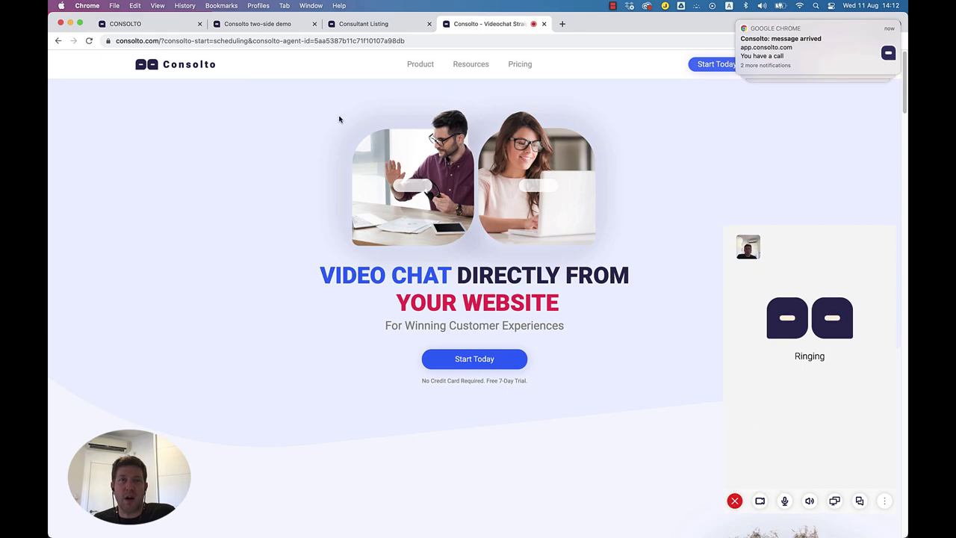
pyautogui.click(148, 28)
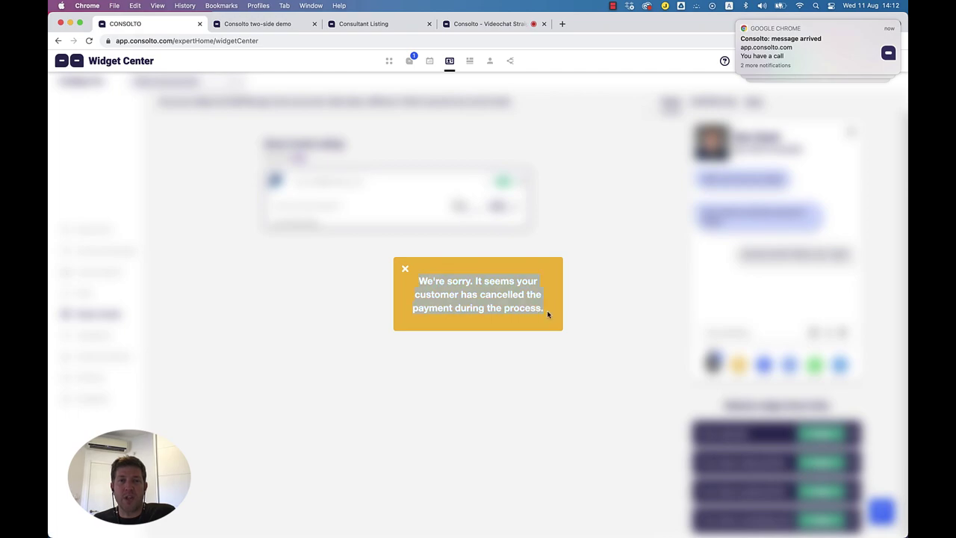
pyautogui.click(406, 270)
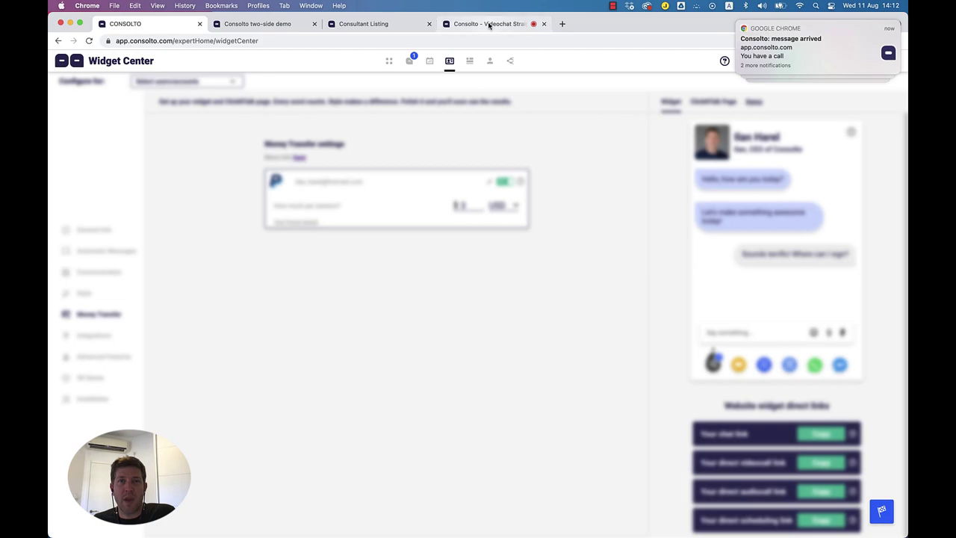
# Step: Close the demo website tab and confirm leaving the site
pyautogui.click(483, 25)
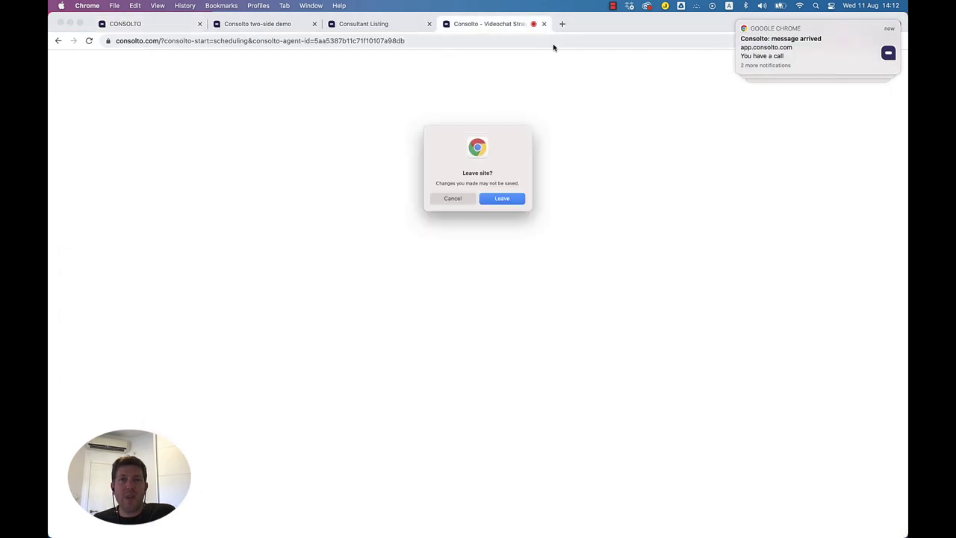
pyautogui.click(506, 198)
pyautogui.click(166, 25)
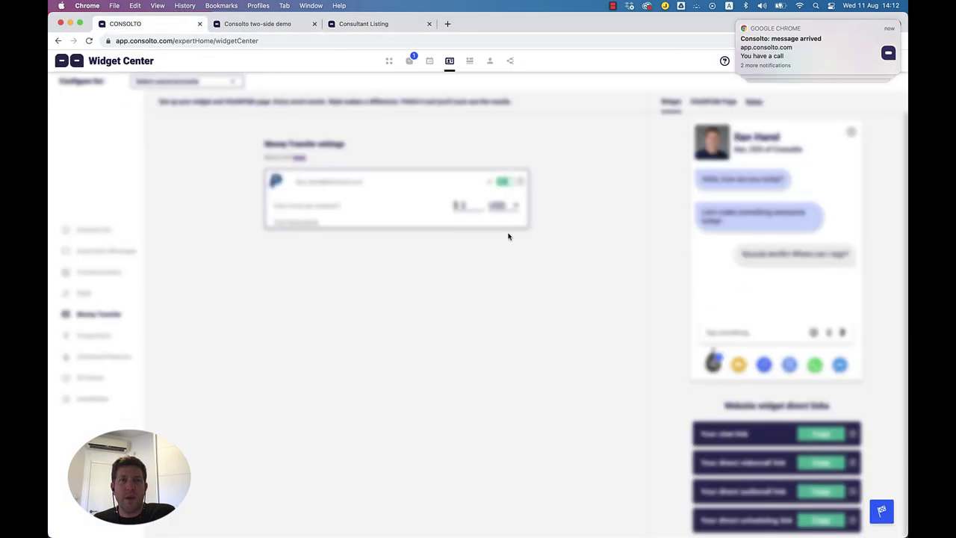
# Step: Reload Widget Center, review the Google Analytics and website events integrations, then open Advanced Features
pyautogui.click(89, 41)
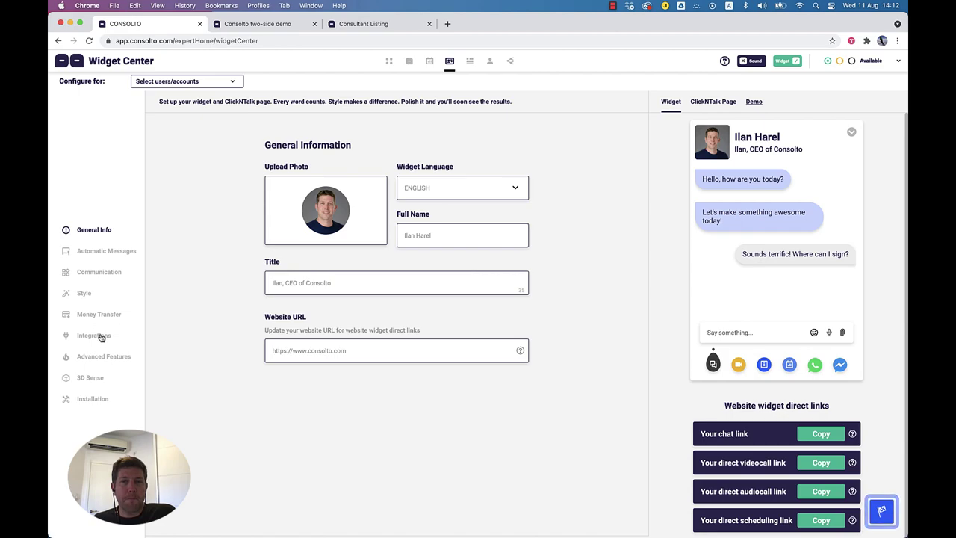
pyautogui.click(94, 336)
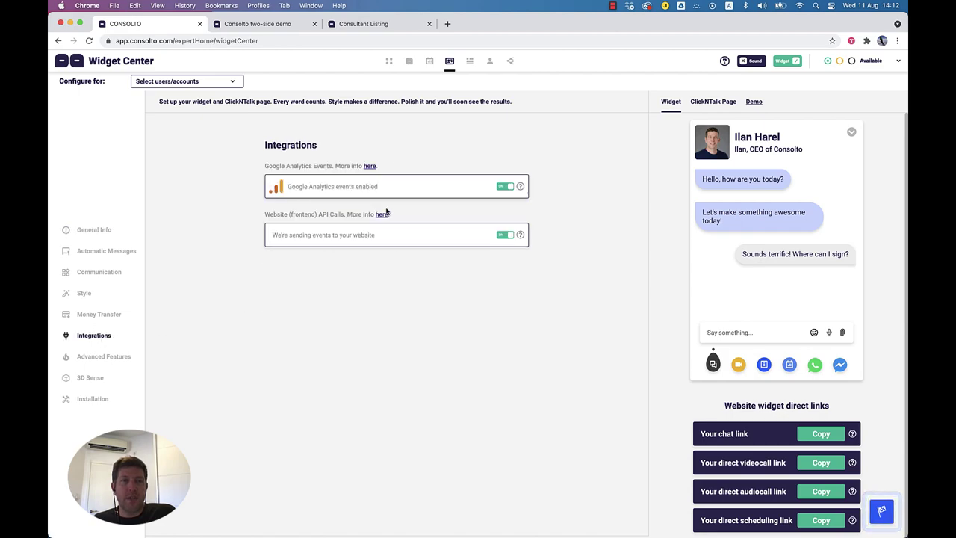
pyautogui.moveTo(287, 186); pyautogui.dragTo(375, 186)
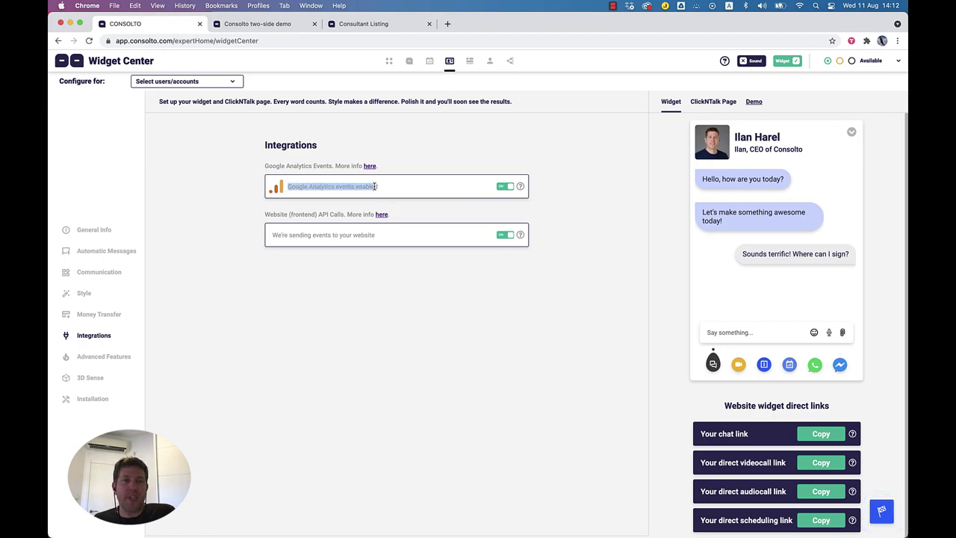
pyautogui.click(363, 186)
pyautogui.doubleClick(362, 187)
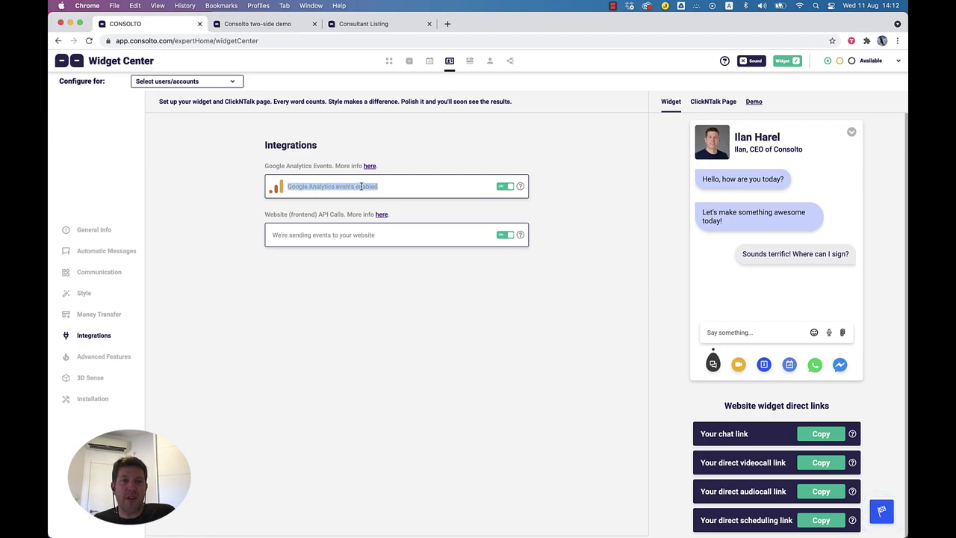
pyautogui.moveTo(271, 237); pyautogui.dragTo(386, 239)
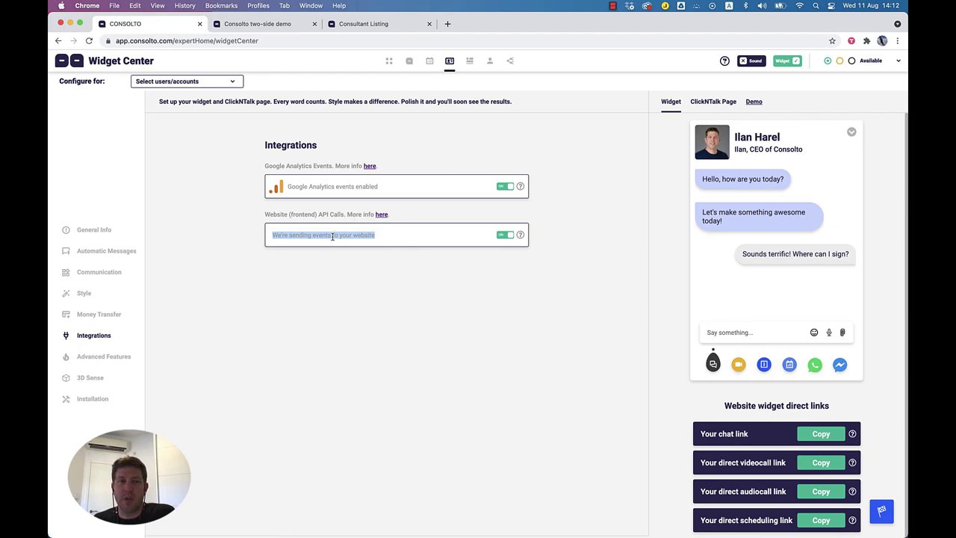
pyautogui.click(334, 236)
pyautogui.tripleClick(333, 236)
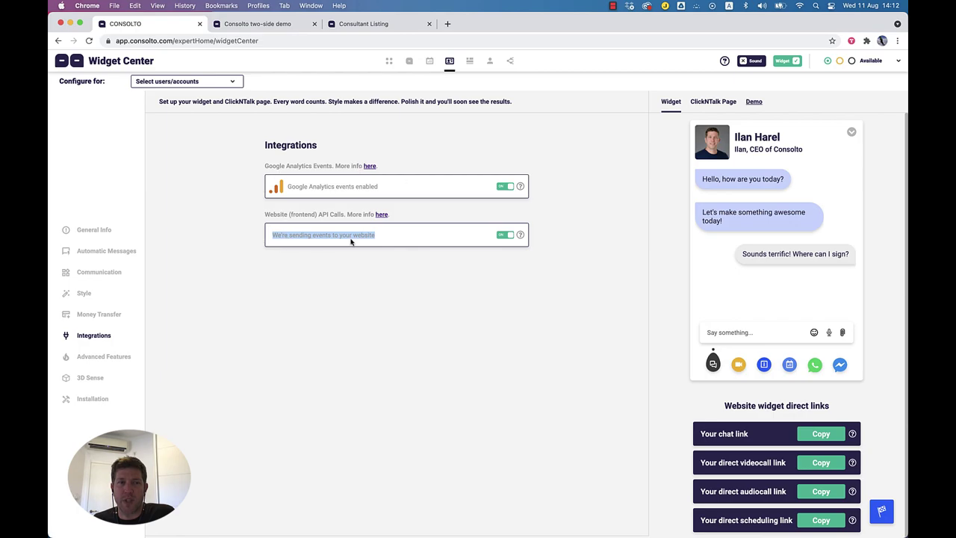
pyautogui.click(105, 360)
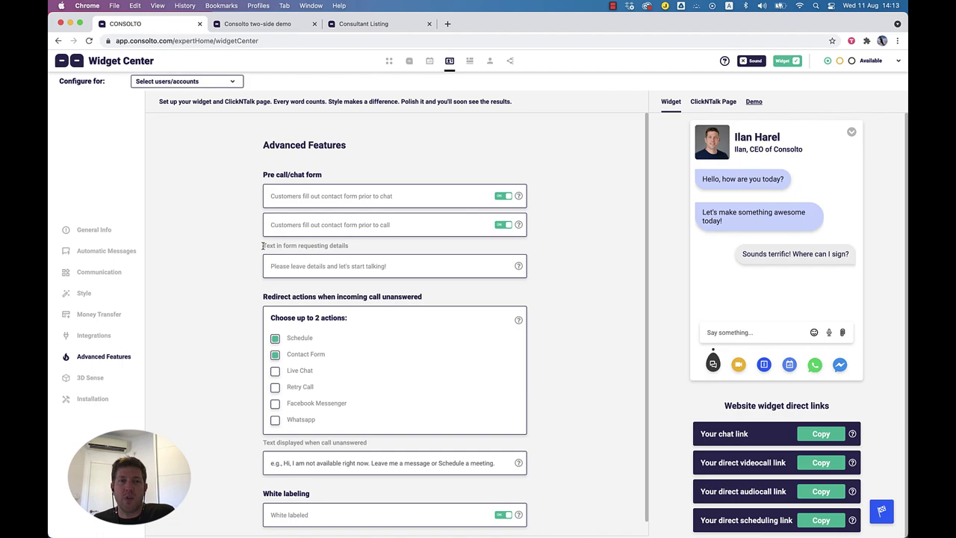
# Step: Review the unanswered-call redirect setting, then go to the two-side demo and dismiss the disconnect notice
pyautogui.tripleClick(352, 266)
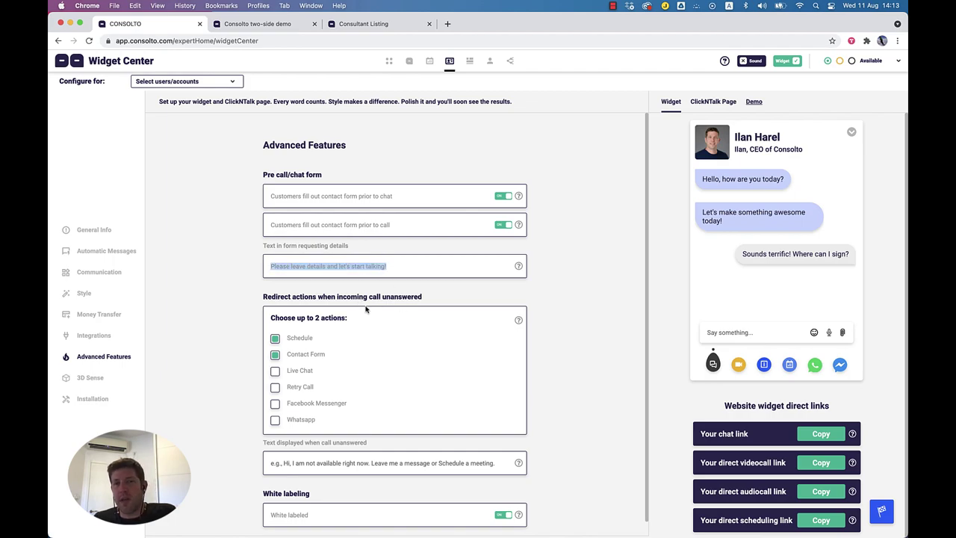
pyautogui.click(263, 297)
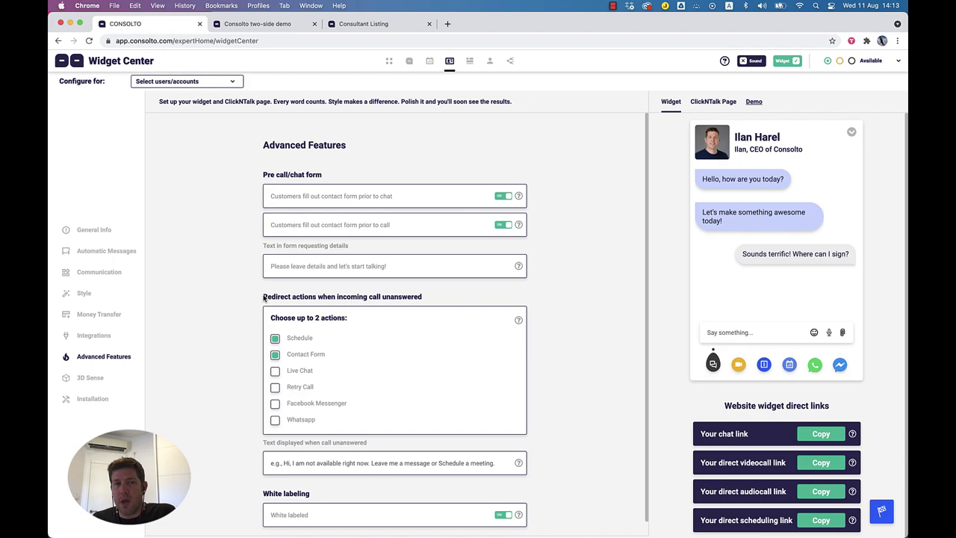
pyautogui.moveTo(262, 297); pyautogui.dragTo(444, 299)
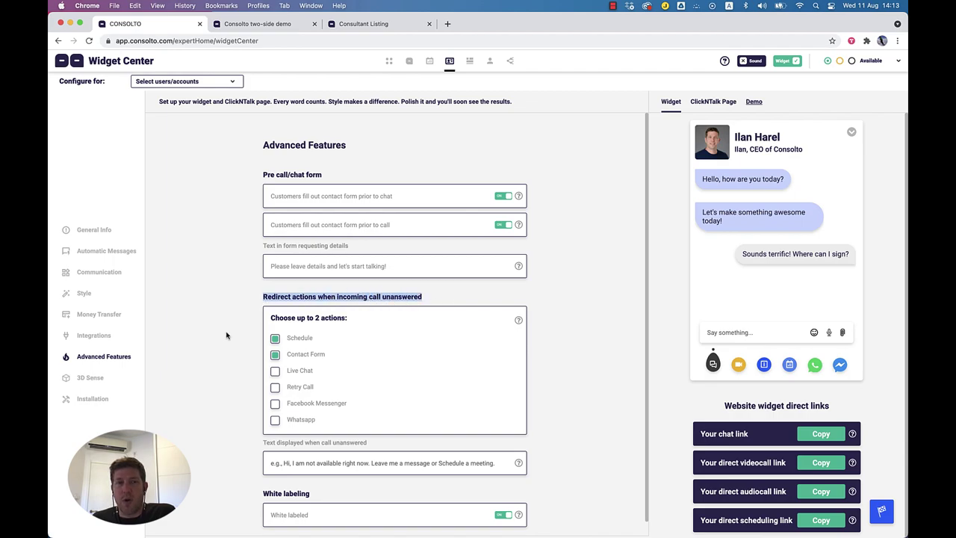
pyautogui.click(270, 24)
pyautogui.click(752, 356)
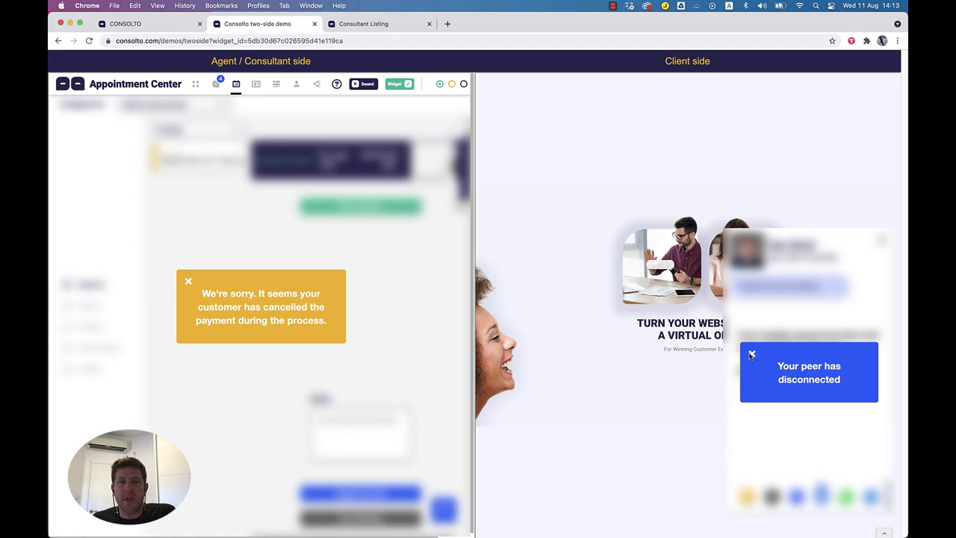
# Step: Place an unanswered client video call in the two-side demo, choose Schedule, then return to Widget Center
pyautogui.click(187, 283)
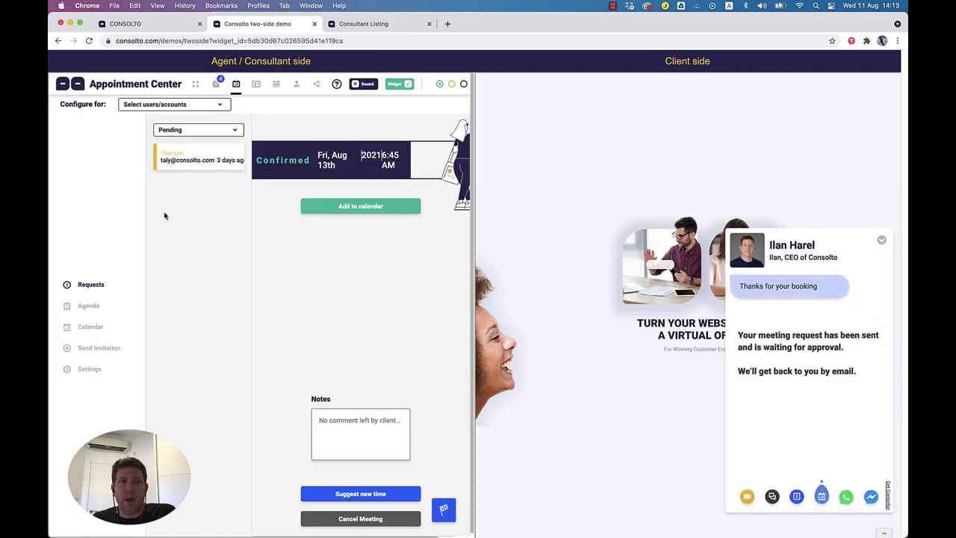
pyautogui.click(89, 40)
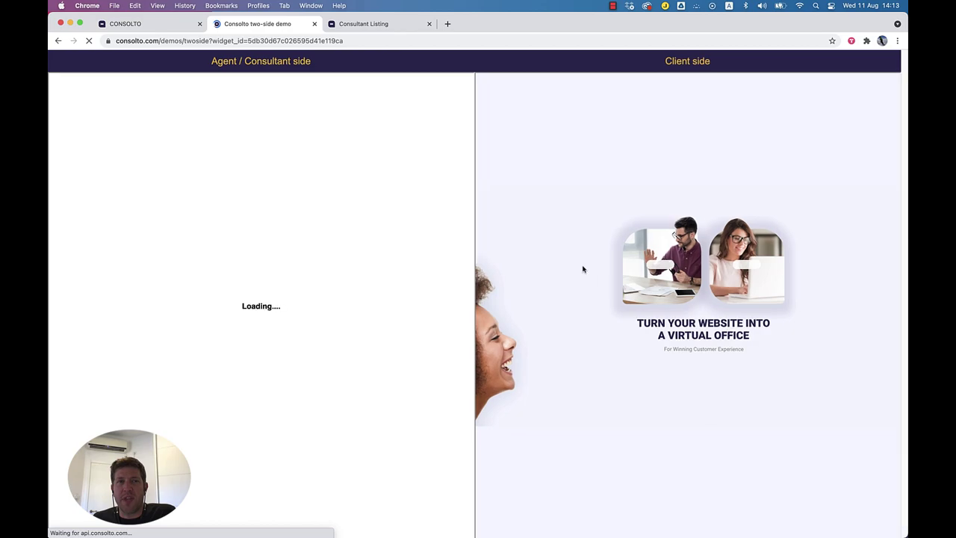
pyautogui.click(841, 523)
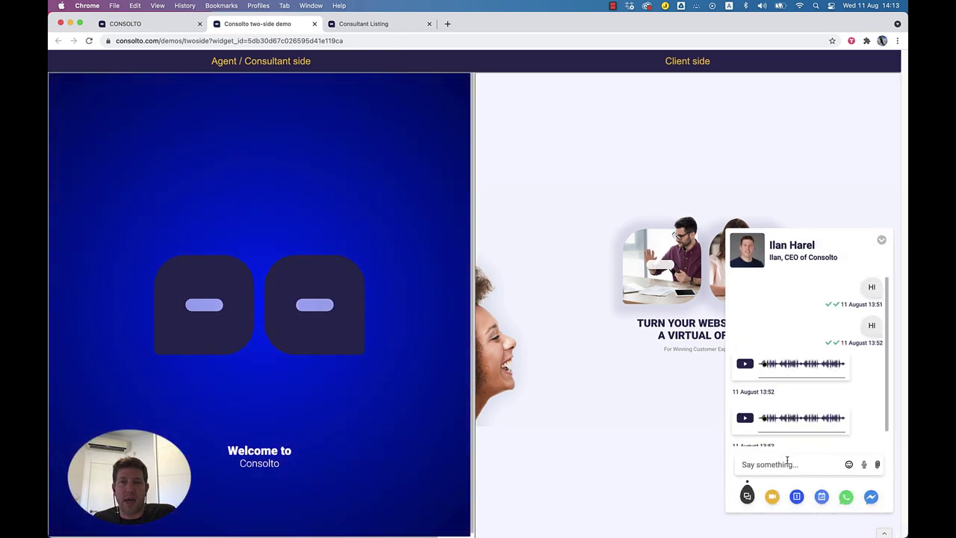
pyautogui.click(772, 496)
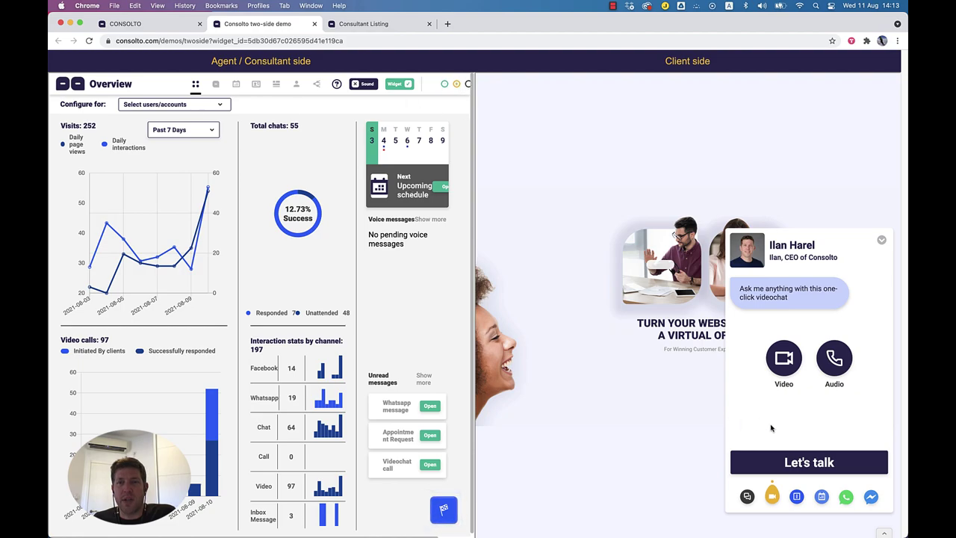
pyautogui.click(785, 360)
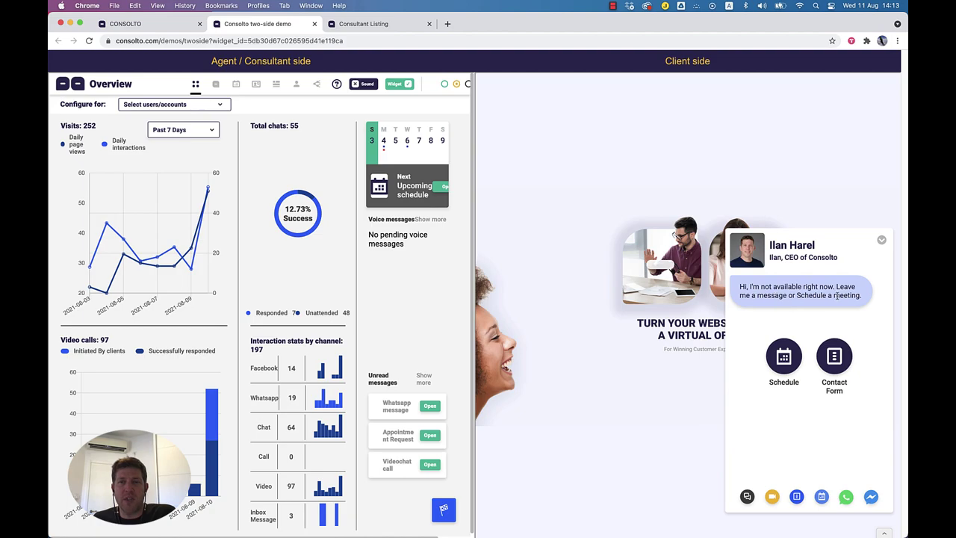
pyautogui.click(782, 361)
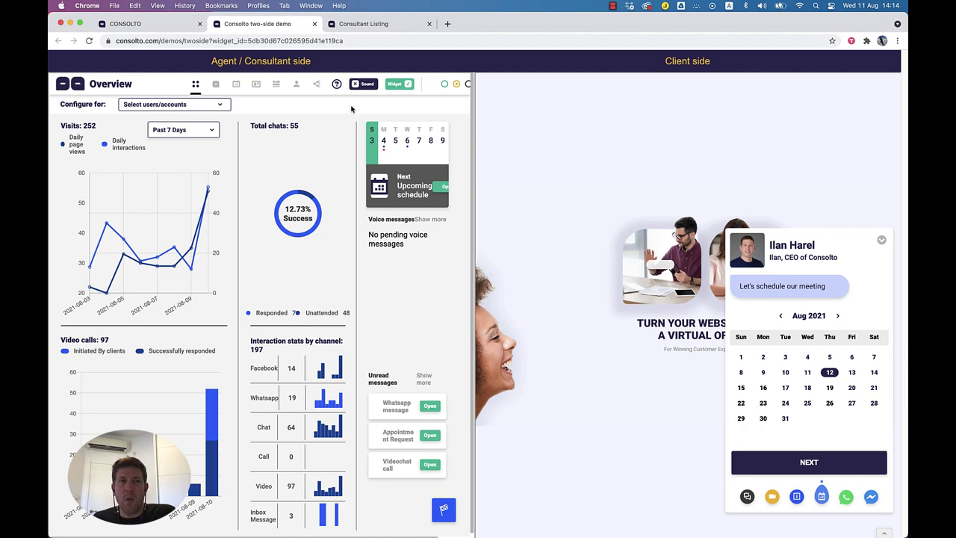
pyautogui.click(172, 27)
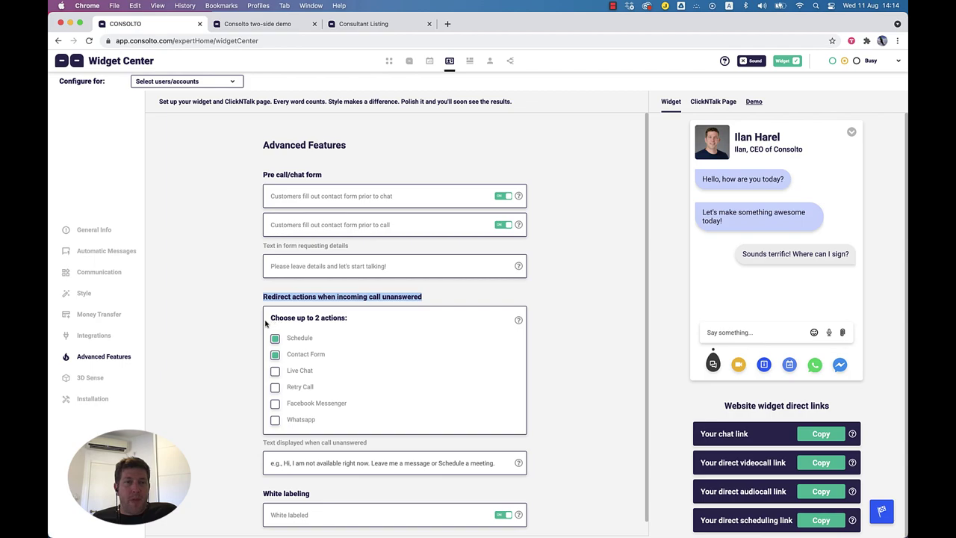
pyautogui.click(389, 298)
pyautogui.tripleClick(390, 299)
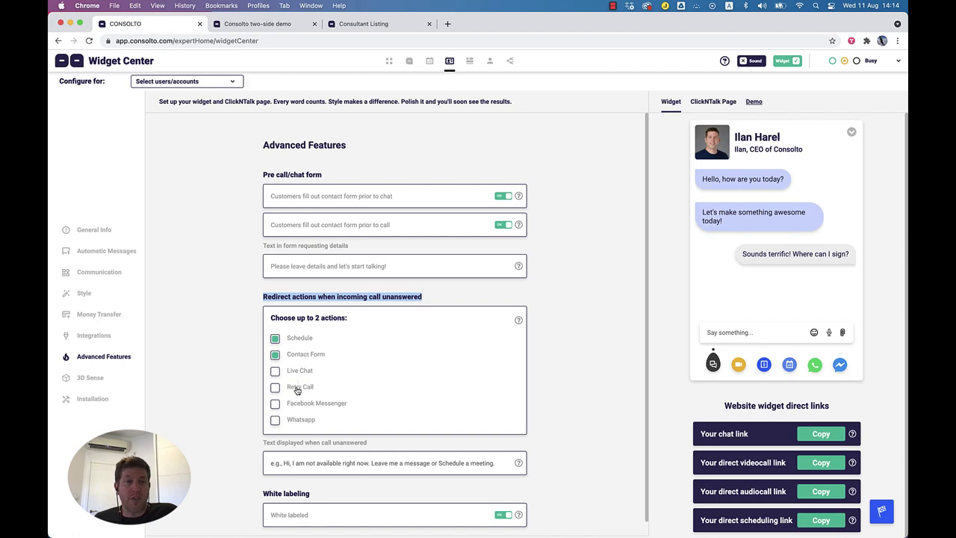
pyautogui.scroll(-1, 298, 390)
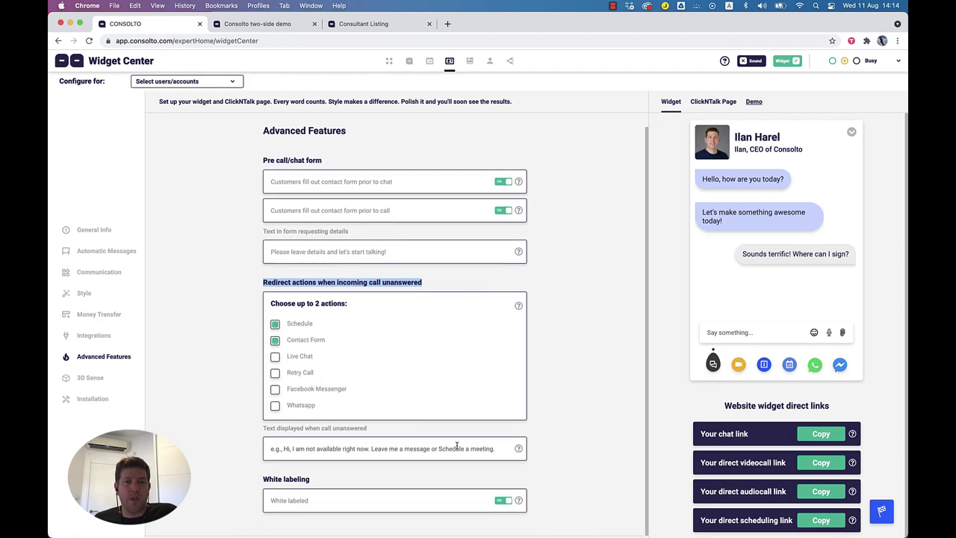
pyautogui.click(333, 448)
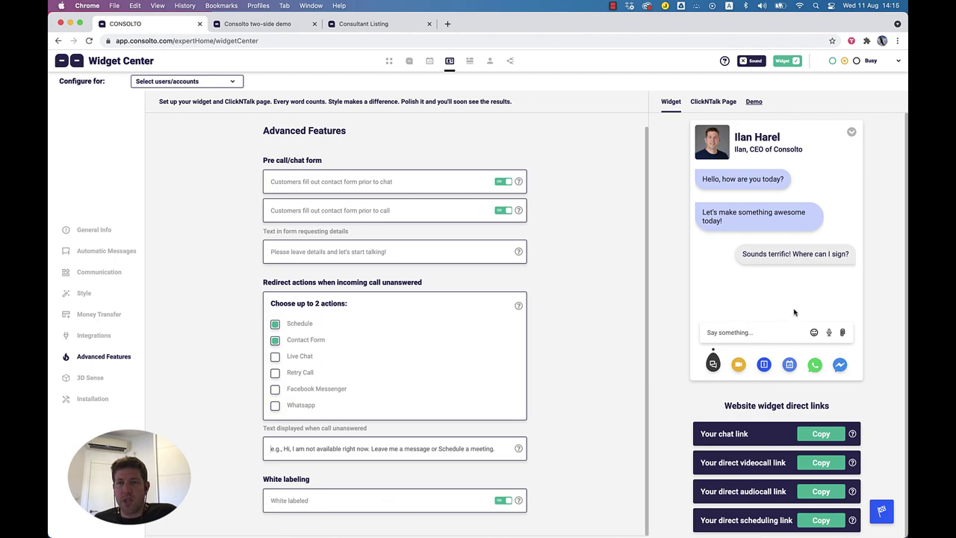
pyautogui.click(500, 506)
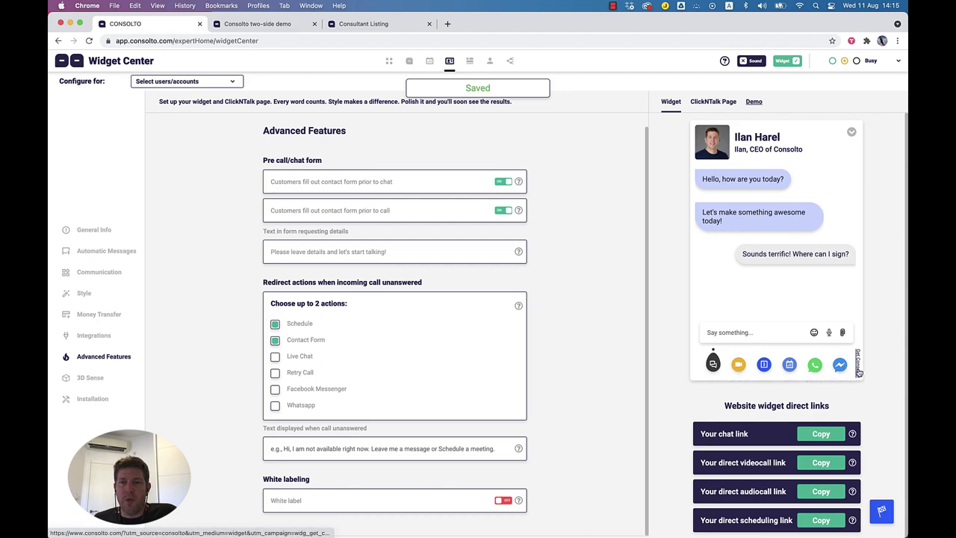
pyautogui.click(502, 503)
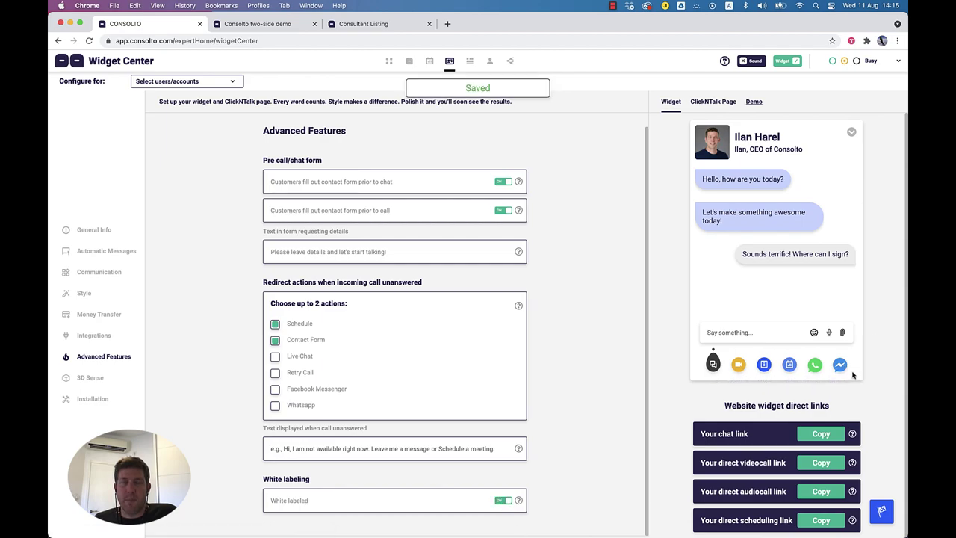
# Step: In 3D Sense, rotate and zoom the car model onto its wheel and save it as the default view
pyautogui.click(89, 378)
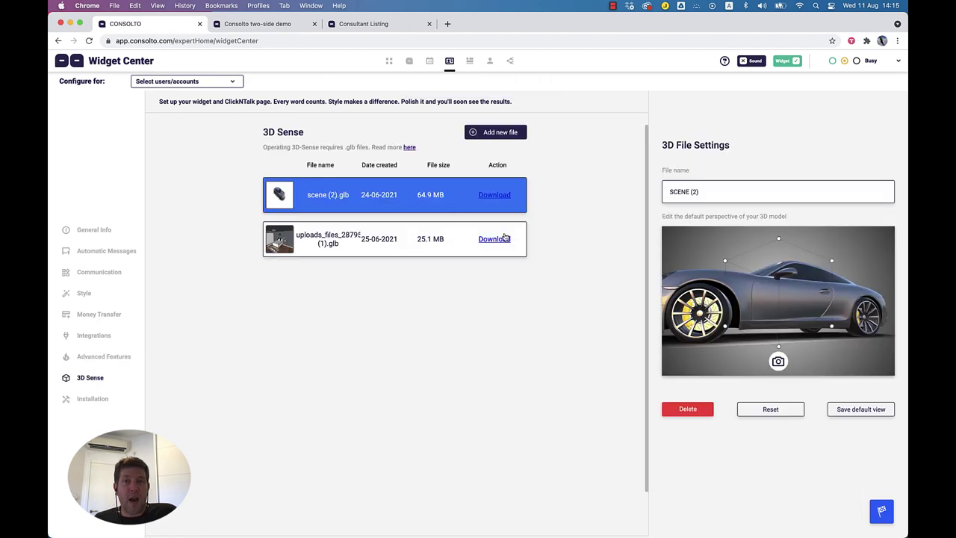
pyautogui.moveTo(798, 309); pyautogui.dragTo(764, 310)
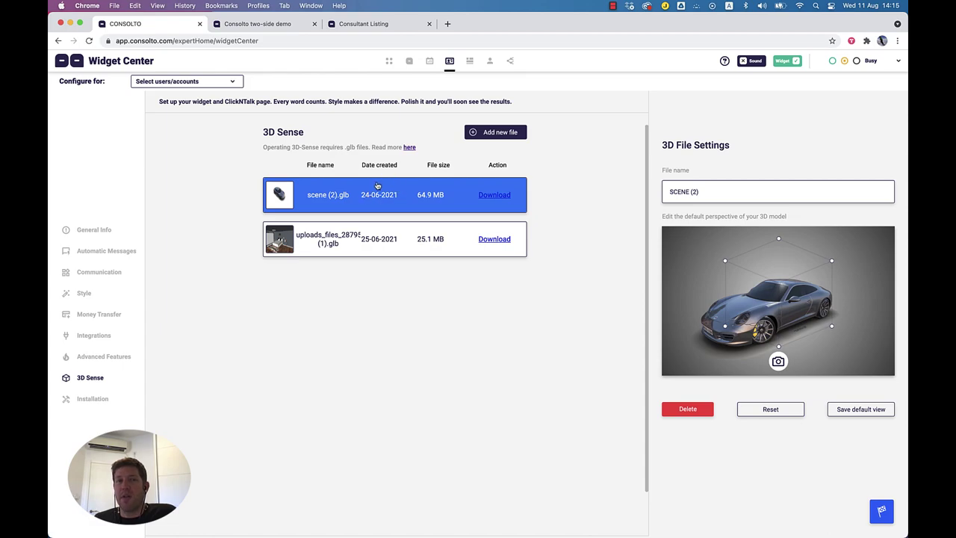
pyautogui.moveTo(346, 148); pyautogui.dragTo(355, 149)
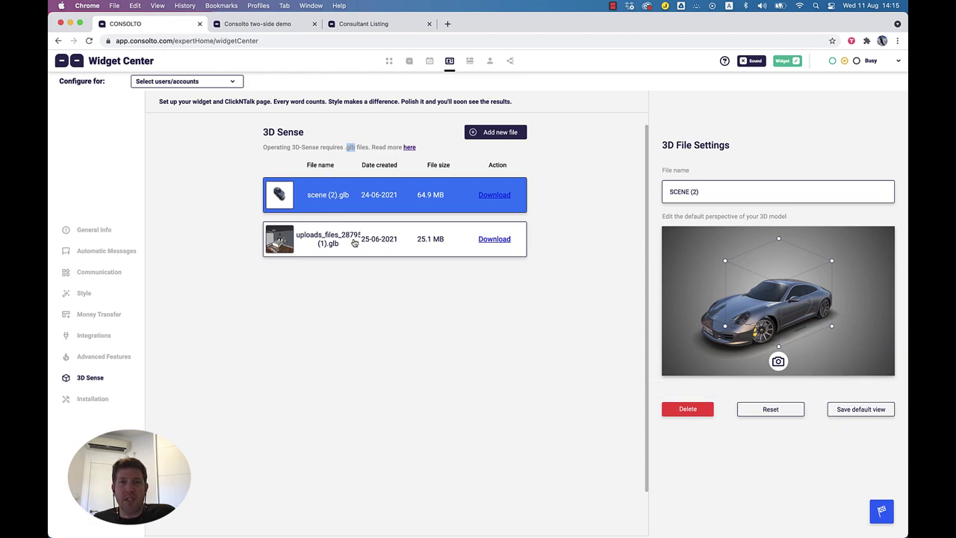
pyautogui.moveTo(793, 309); pyautogui.dragTo(801, 314)
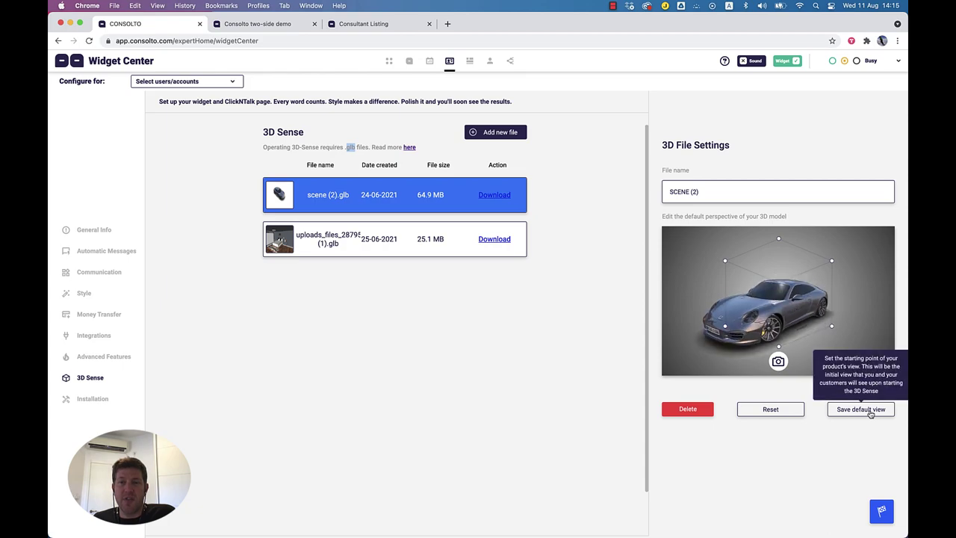
pyautogui.moveTo(758, 309); pyautogui.dragTo(762, 310)
pyautogui.scroll(5, 762, 310)
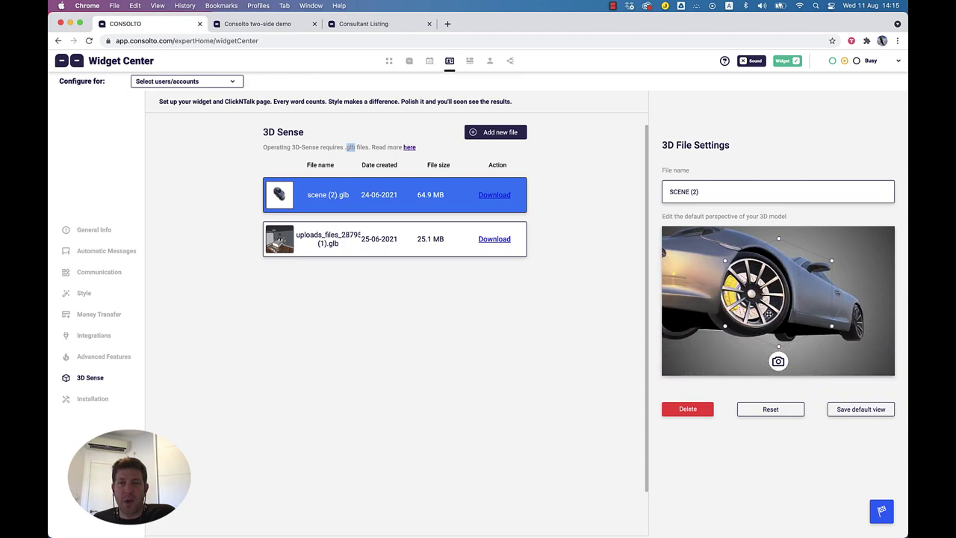
pyautogui.scroll(3, 768, 314)
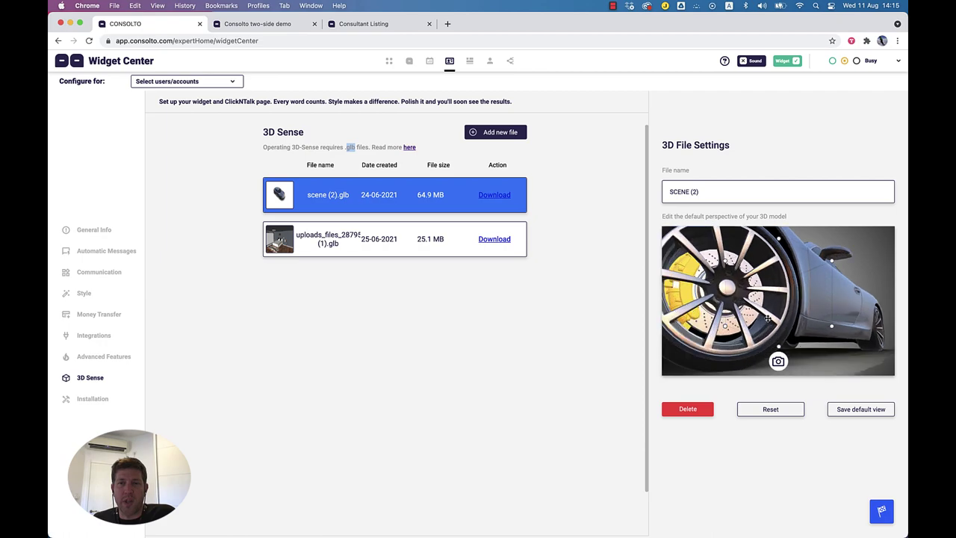
pyautogui.click(845, 412)
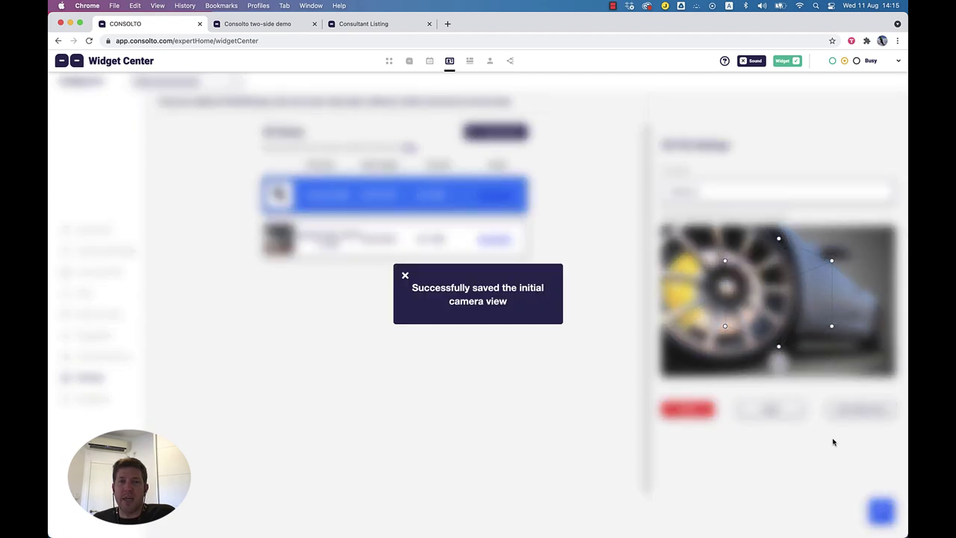
pyautogui.click(405, 277)
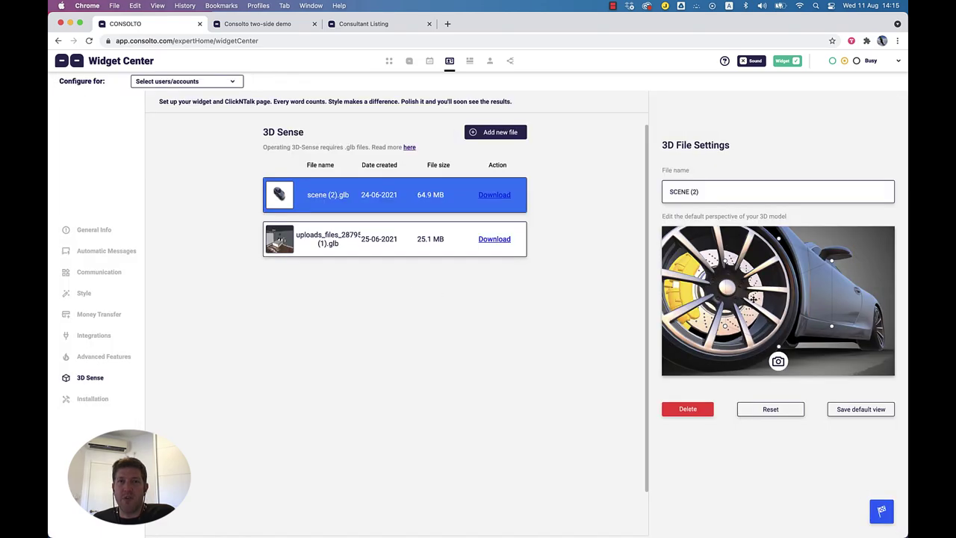
pyautogui.scroll(-5, 753, 299)
pyautogui.moveTo(753, 300); pyautogui.dragTo(708, 195)
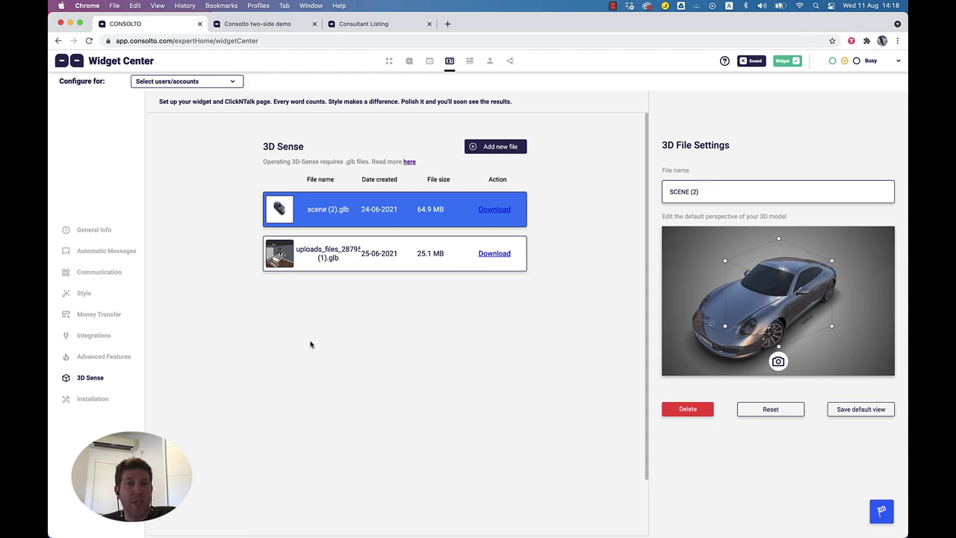
# Step: Open the Installation page and copy the widget installation code
pyautogui.click(92, 399)
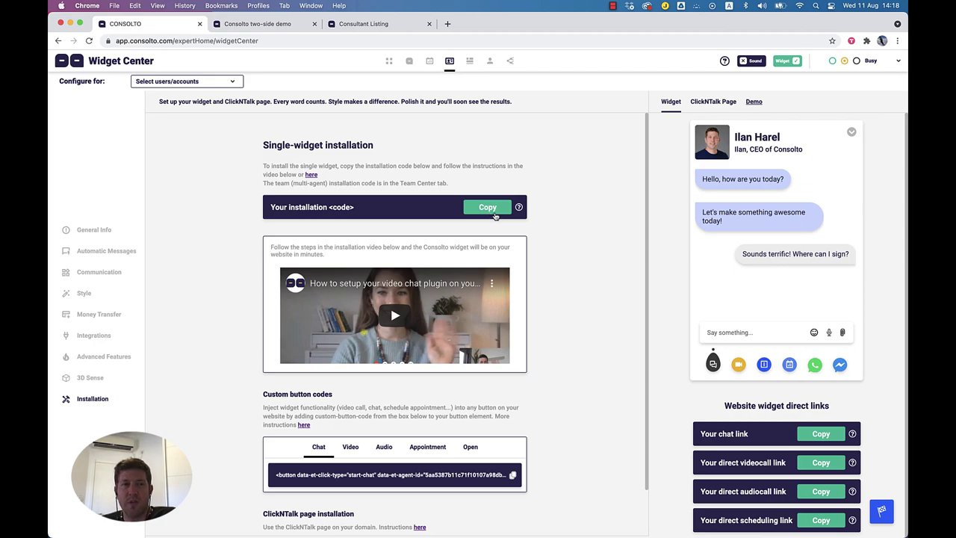
pyautogui.moveTo(263, 146); pyautogui.dragTo(369, 148)
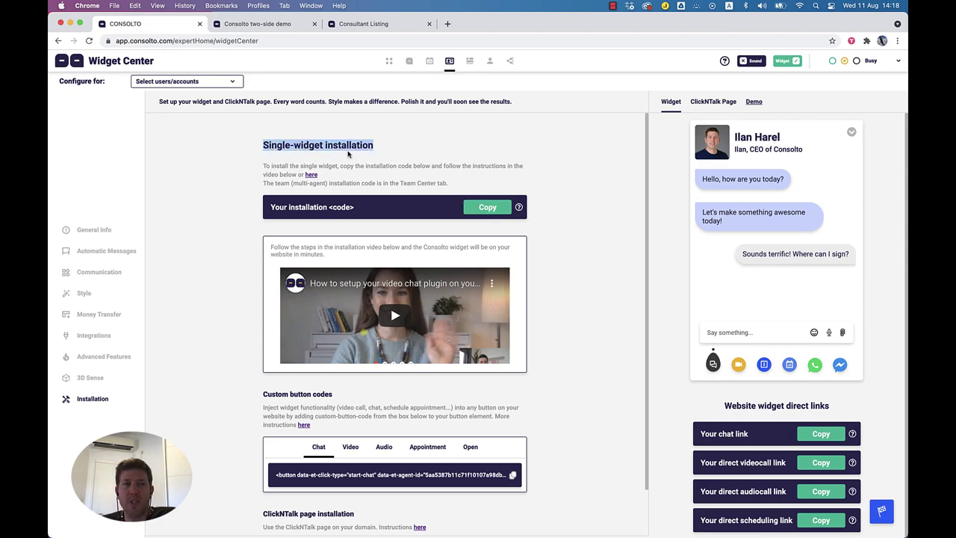
pyautogui.moveTo(263, 165); pyautogui.dragTo(452, 185)
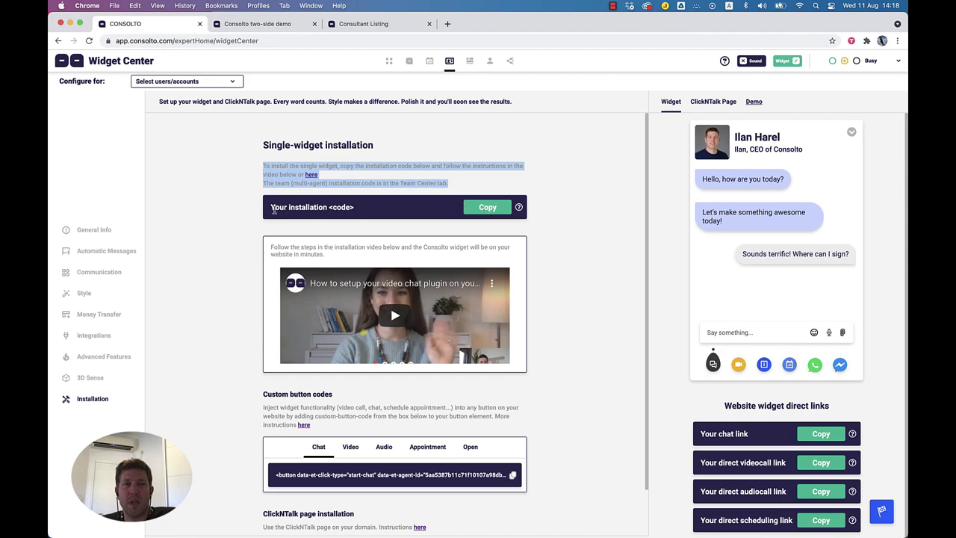
pyautogui.click(496, 209)
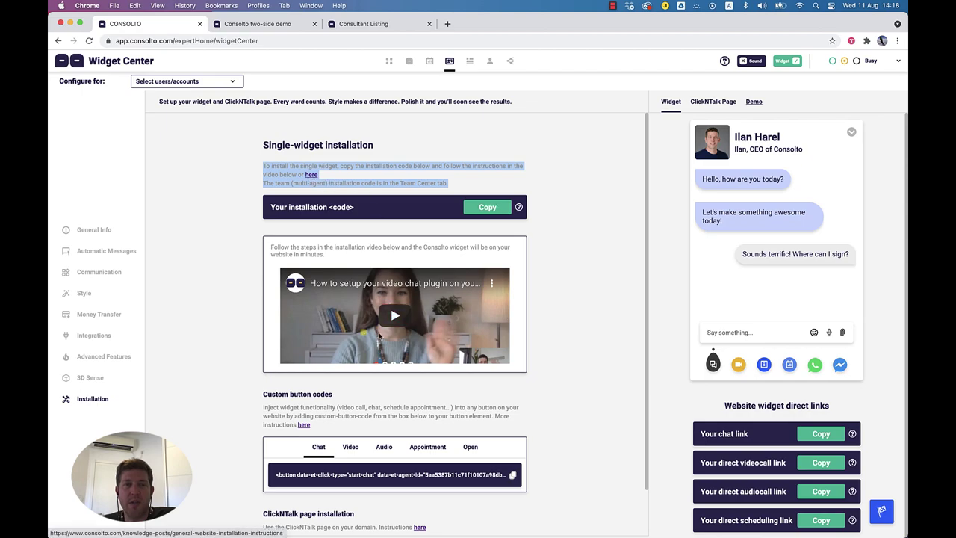
# Step: Step through the video, audio and appointment custom button codes, ending on the open-widget code
pyautogui.scroll(-2, 306, 385)
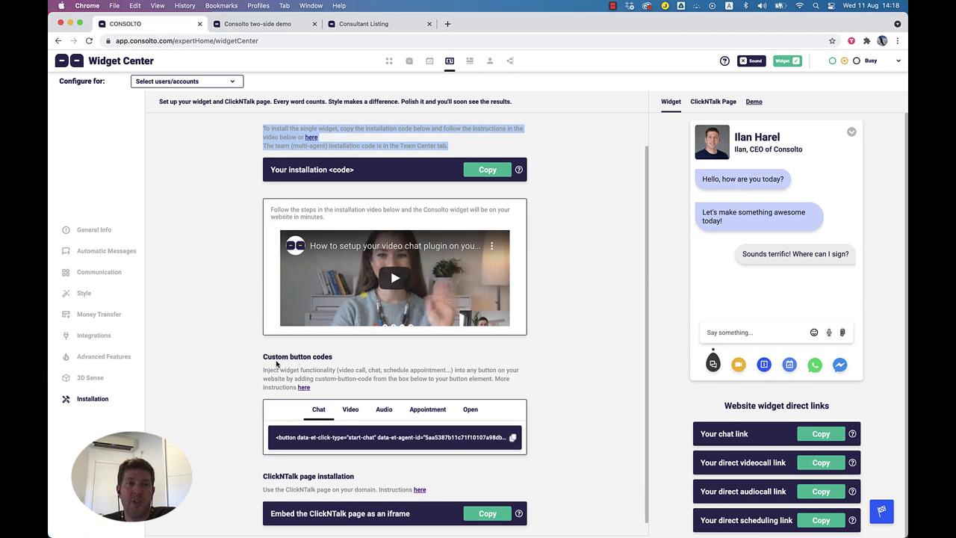
pyautogui.moveTo(280, 369); pyautogui.dragTo(291, 369)
pyautogui.tripleClick(299, 369)
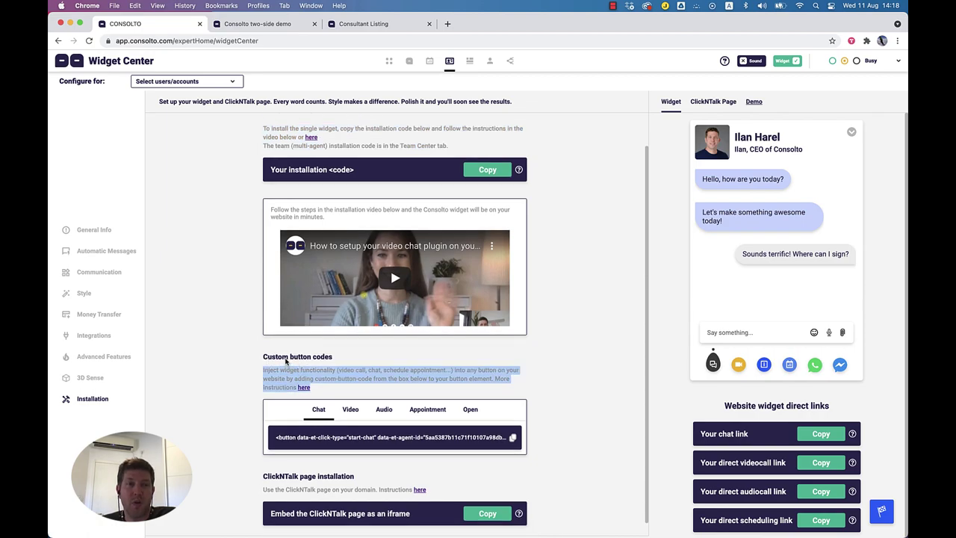
pyautogui.click(272, 359)
pyautogui.moveTo(265, 358); pyautogui.dragTo(336, 359)
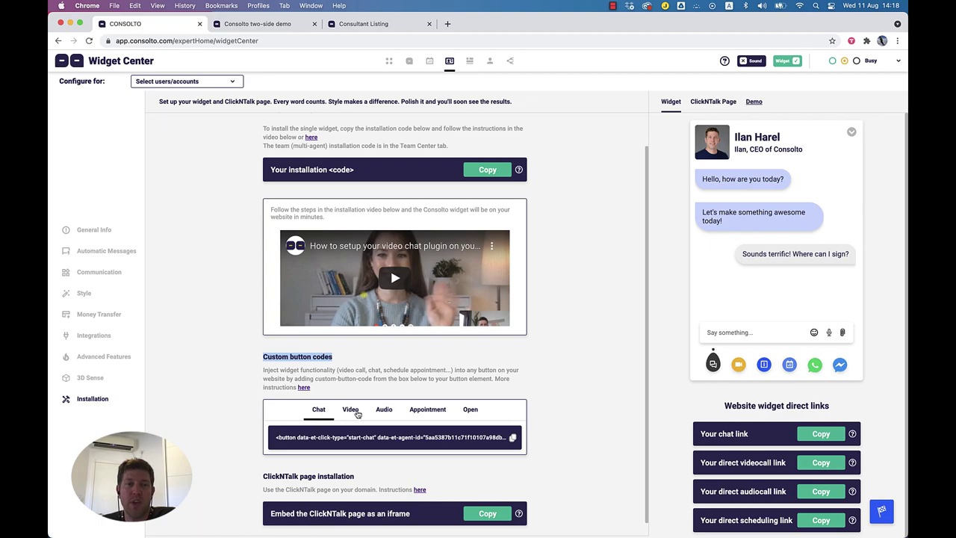
pyautogui.click(352, 413)
pyautogui.click(384, 414)
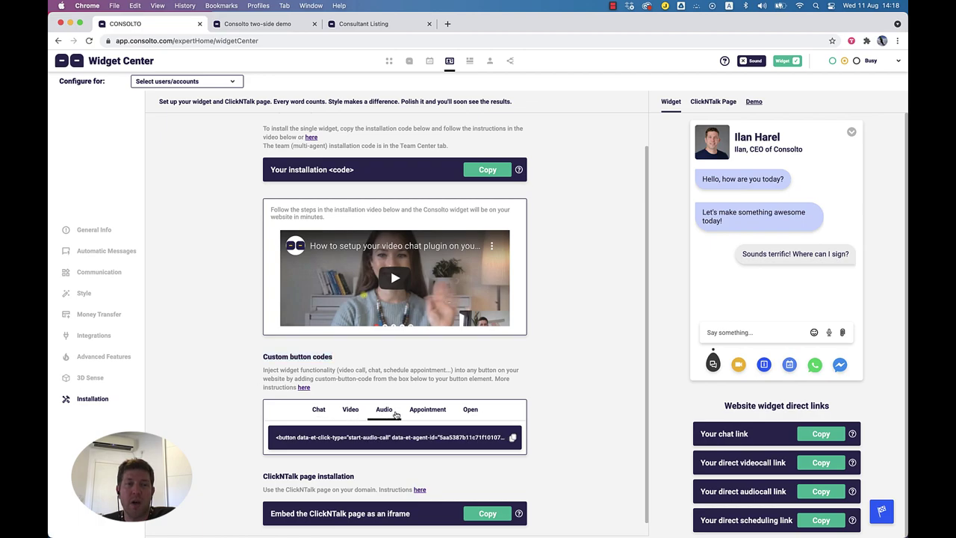
pyautogui.click(434, 415)
pyautogui.click(470, 413)
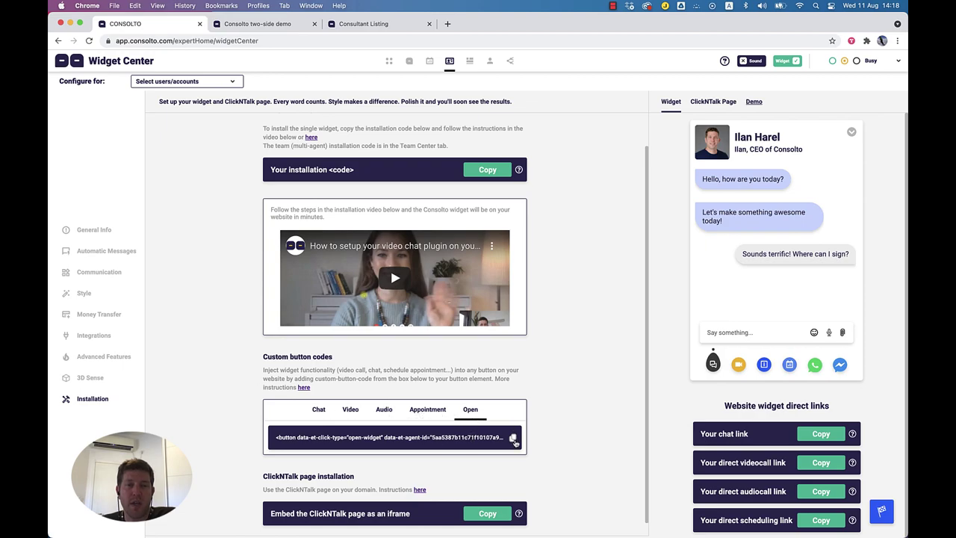
# Step: Reload the Consultant Listing demo and change the agent status from Busy to Available
pyautogui.click(383, 24)
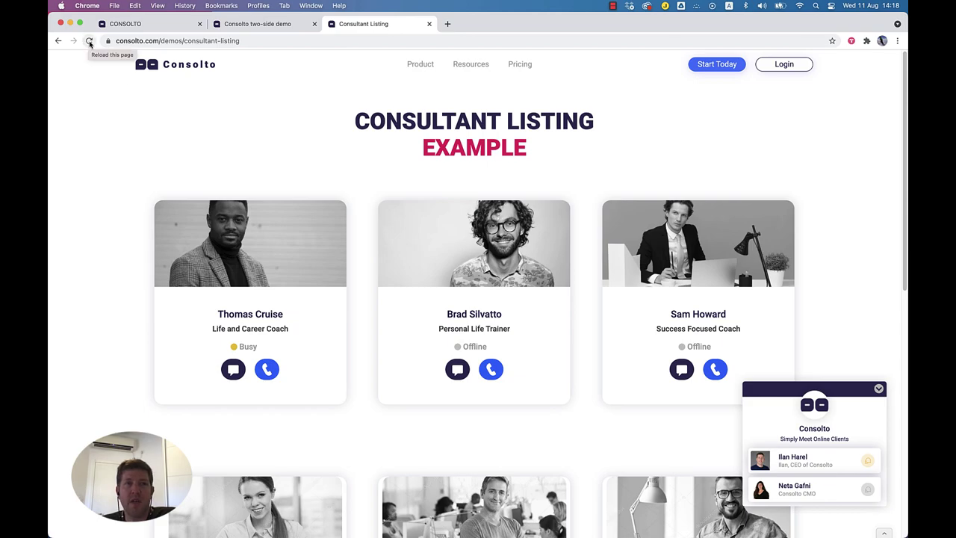
pyautogui.click(89, 42)
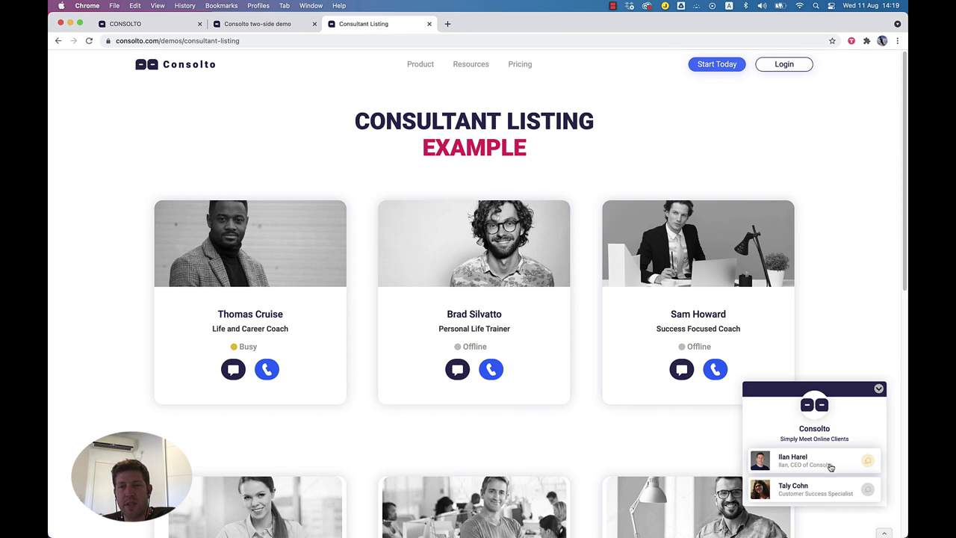
pyautogui.click(158, 21)
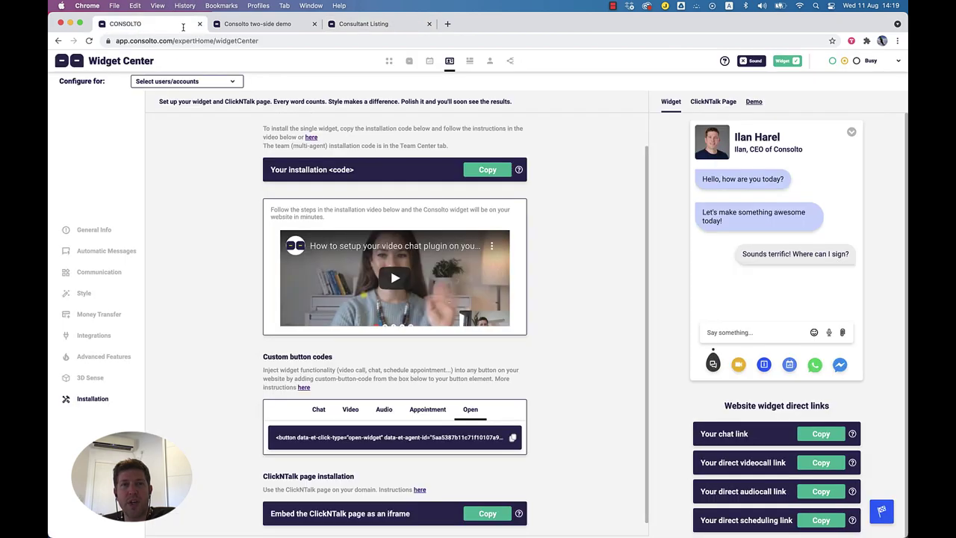
pyautogui.click(833, 61)
pyautogui.click(372, 24)
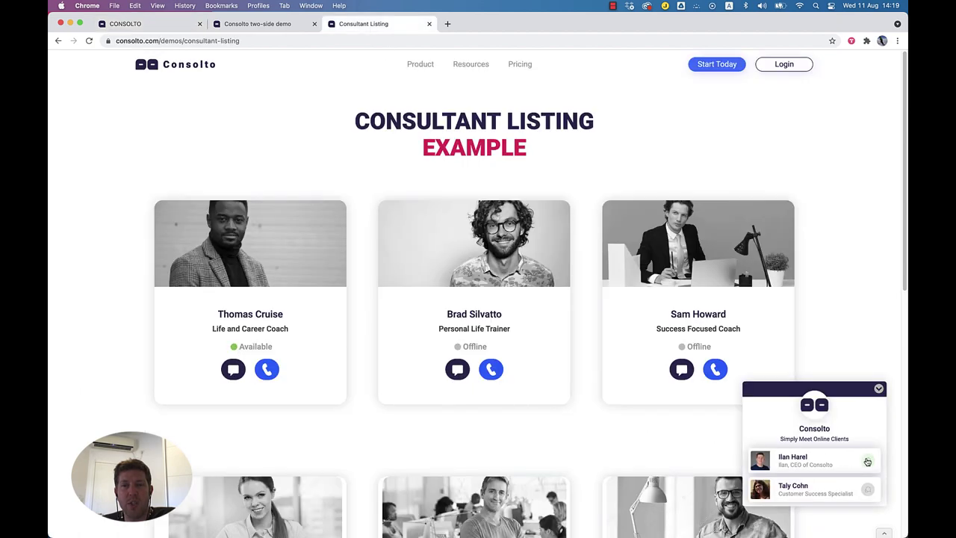
# Step: Contact the now-available consultant from the listing demo, close the chat, and return to Consolto
pyautogui.click(878, 390)
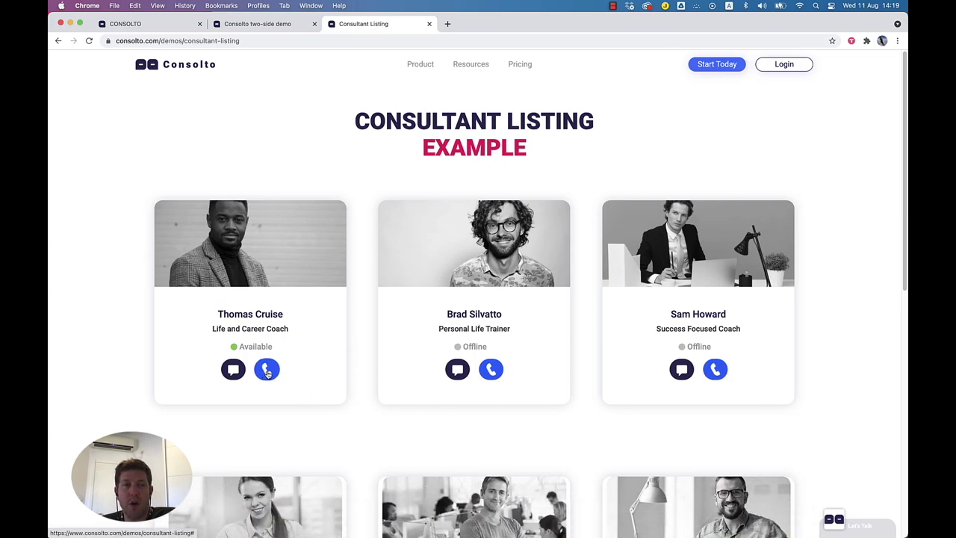
pyautogui.click(234, 372)
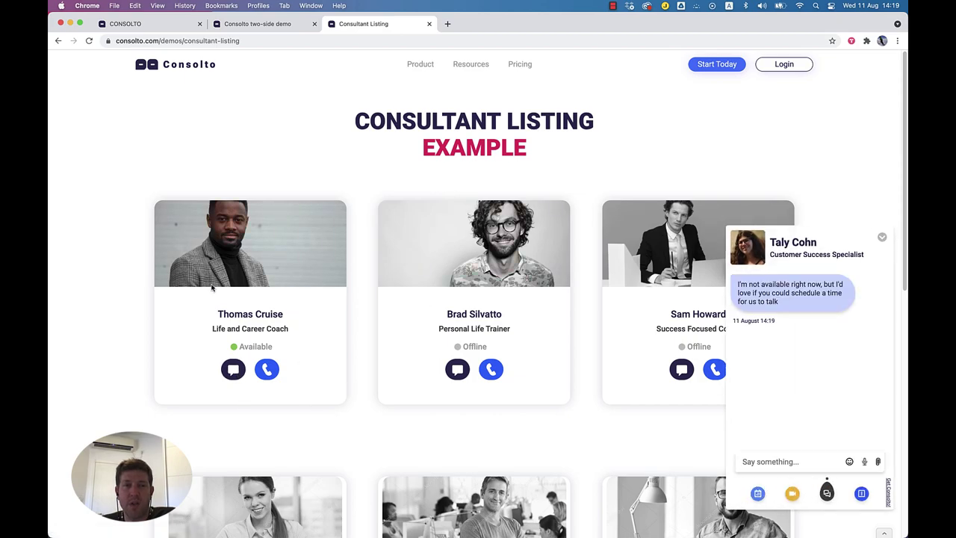
pyautogui.click(883, 238)
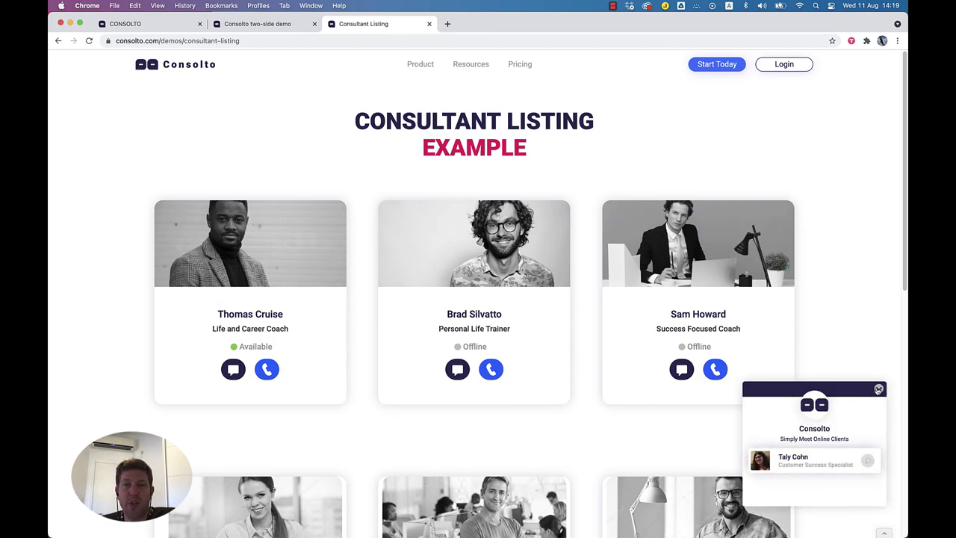
pyautogui.click(878, 389)
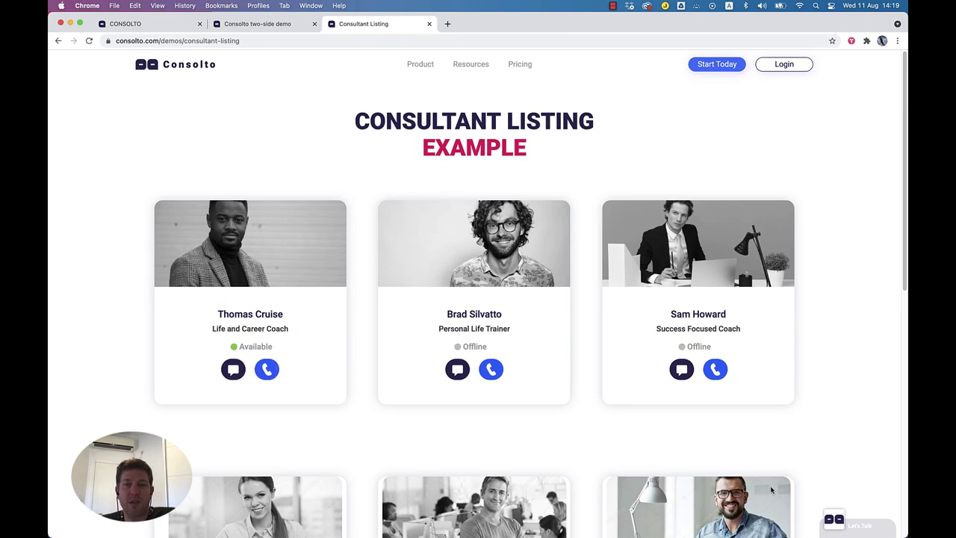
pyautogui.click(260, 24)
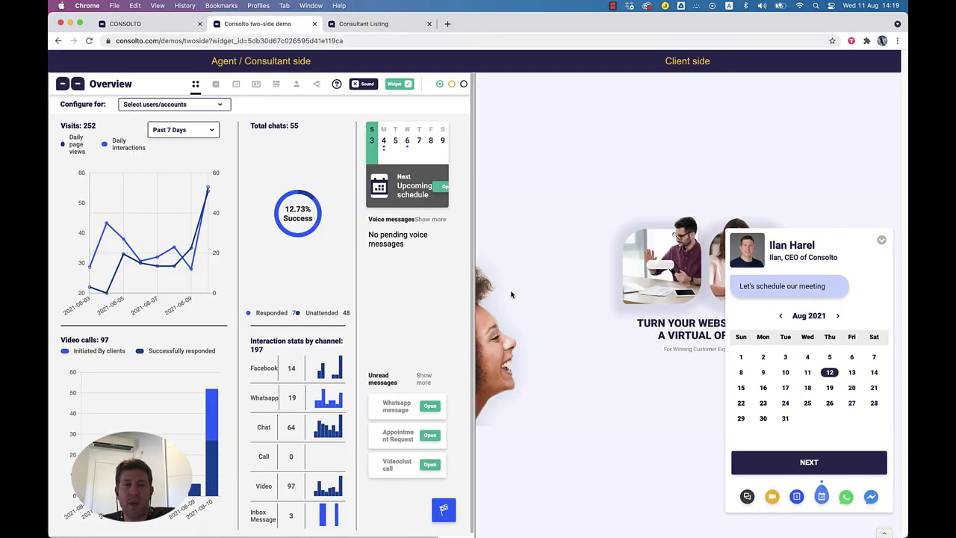
pyautogui.click(148, 24)
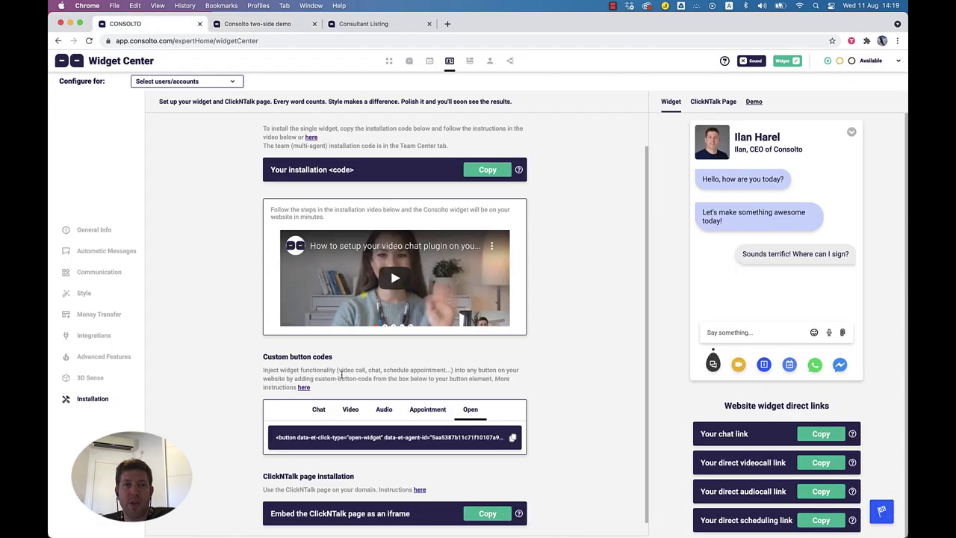
pyautogui.moveTo(255, 358); pyautogui.dragTo(288, 359)
pyautogui.moveTo(263, 476); pyautogui.dragTo(360, 481)
pyautogui.scroll(-1, 367, 477)
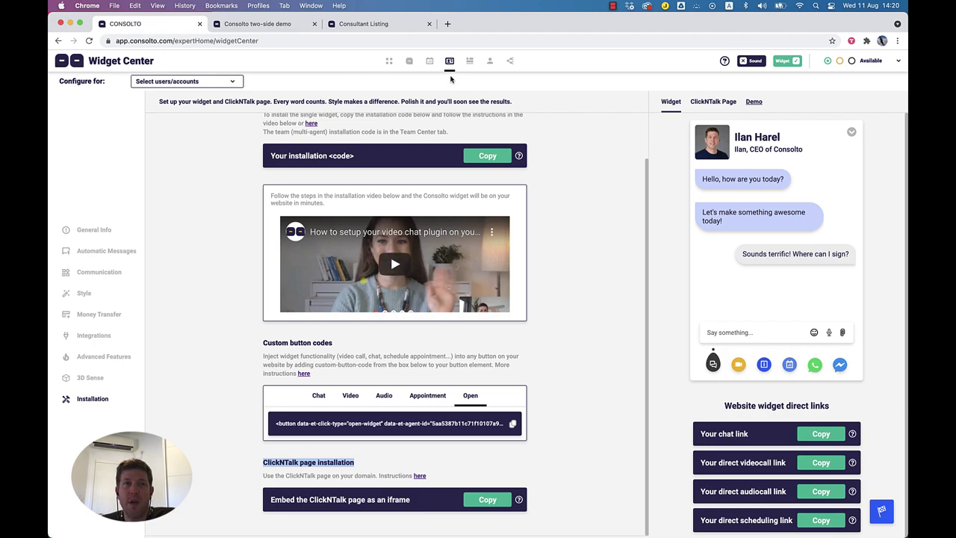
pyautogui.scroll(2, 311, 146)
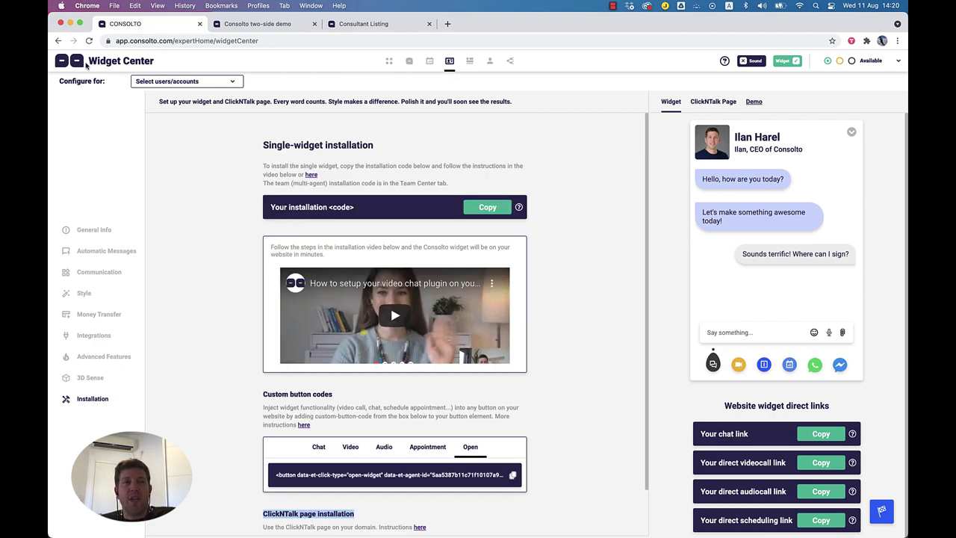
# Step: Review the Consolto team name and a member's card preview in Team Center, then return to Widget Center
pyautogui.click(471, 63)
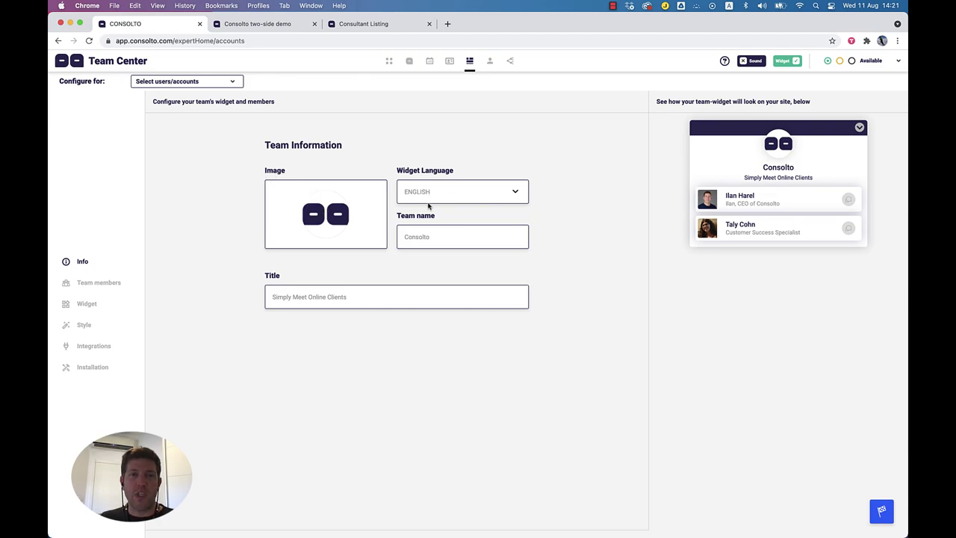
pyautogui.moveTo(437, 240); pyautogui.dragTo(400, 238)
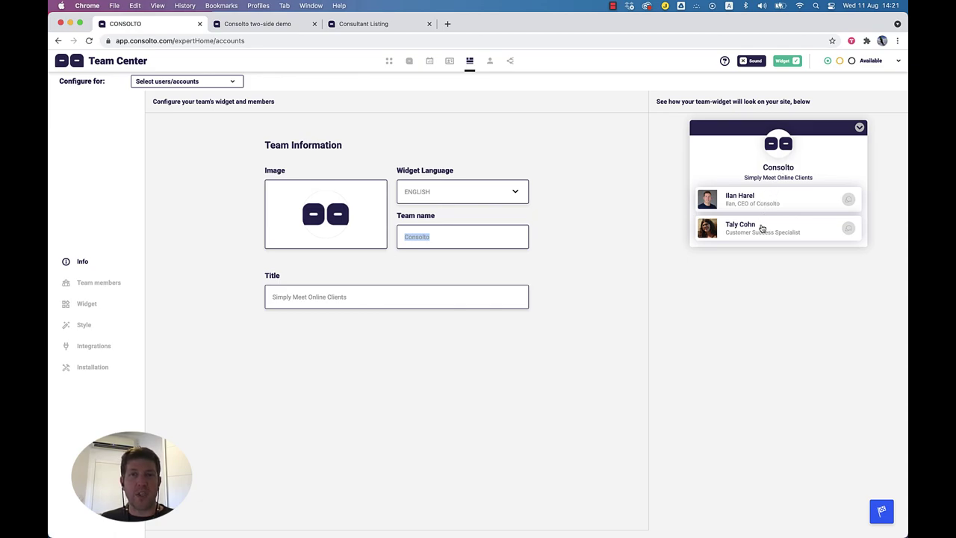
pyautogui.click(772, 204)
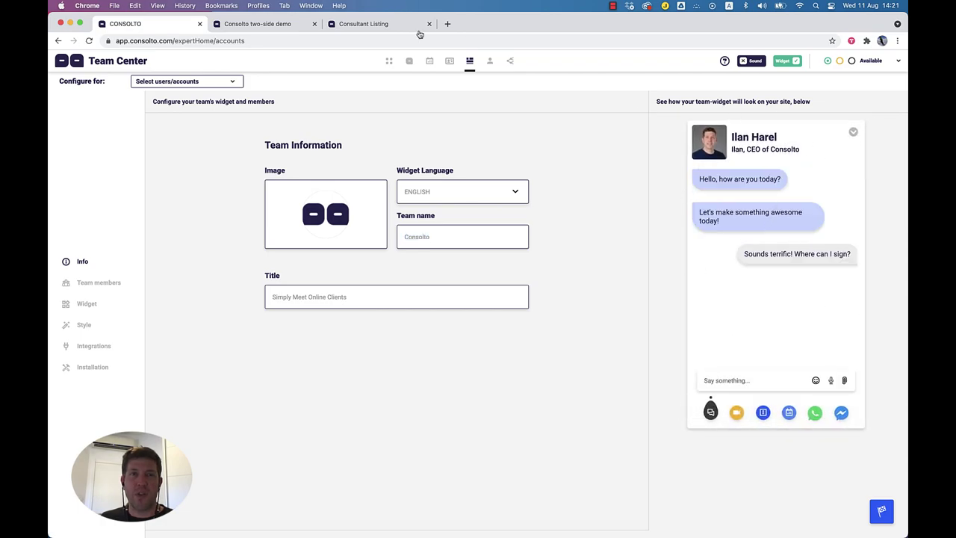
pyautogui.click(451, 63)
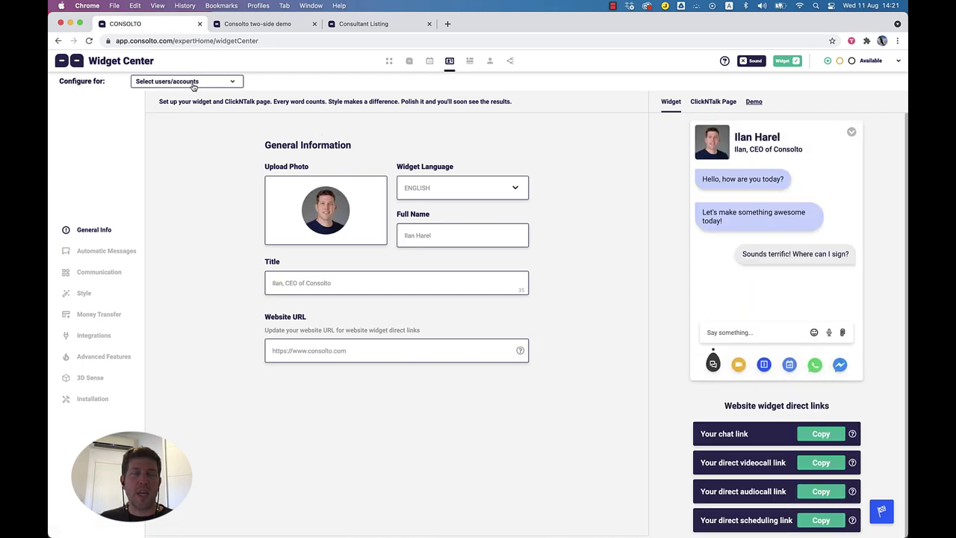
# Step: Set Configure for to another team member's account
pyautogui.moveTo(54, 80); pyautogui.dragTo(118, 87)
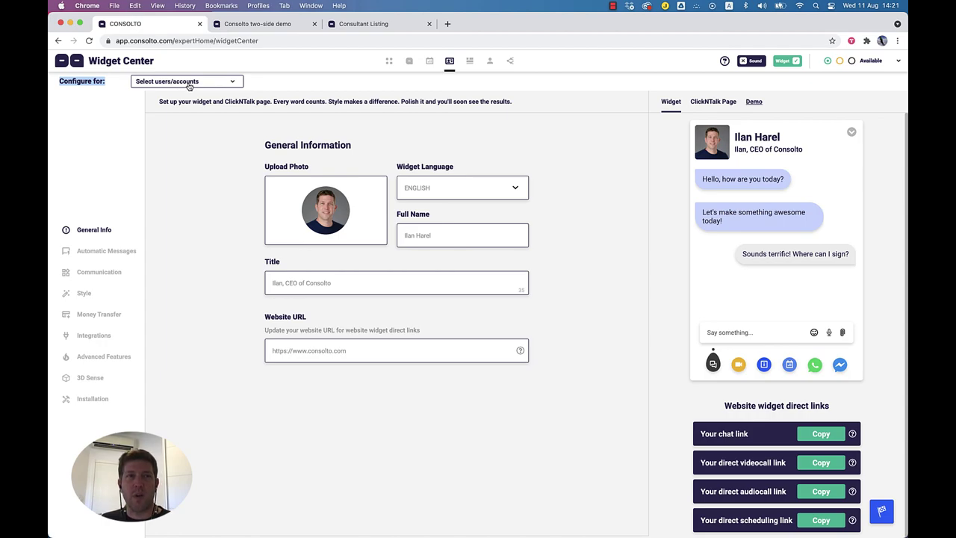
pyautogui.click(171, 84)
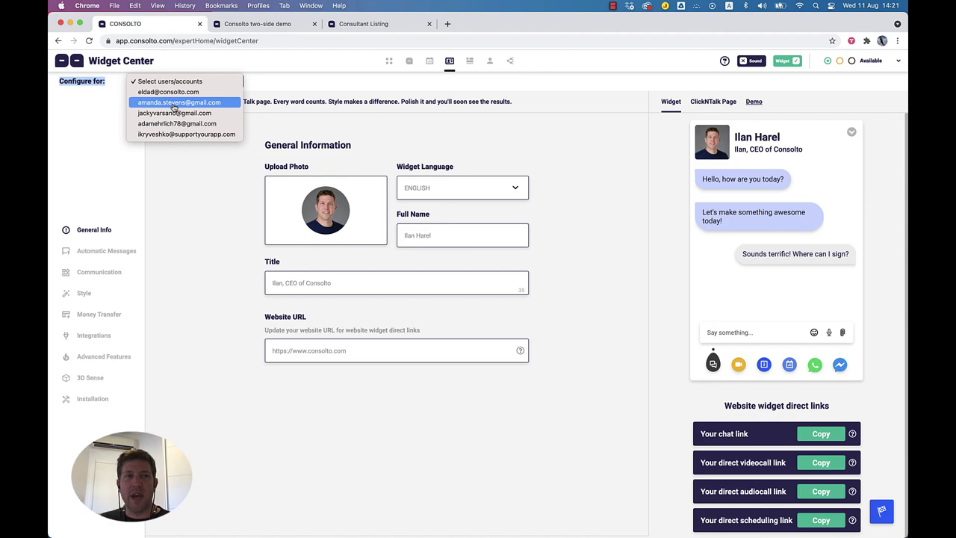
pyautogui.click(173, 103)
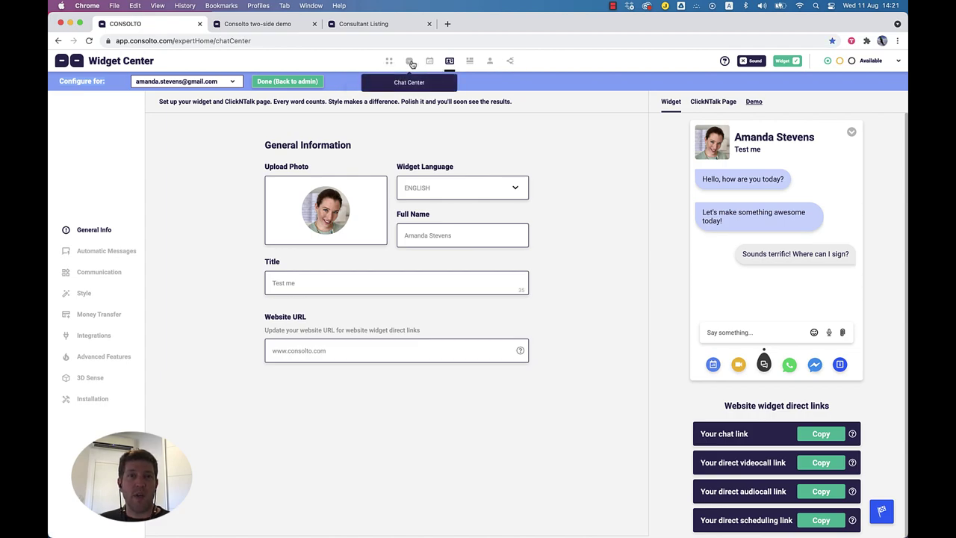
# Step: Open Chat Center and set Configure for back to your own admin account
pyautogui.click(410, 62)
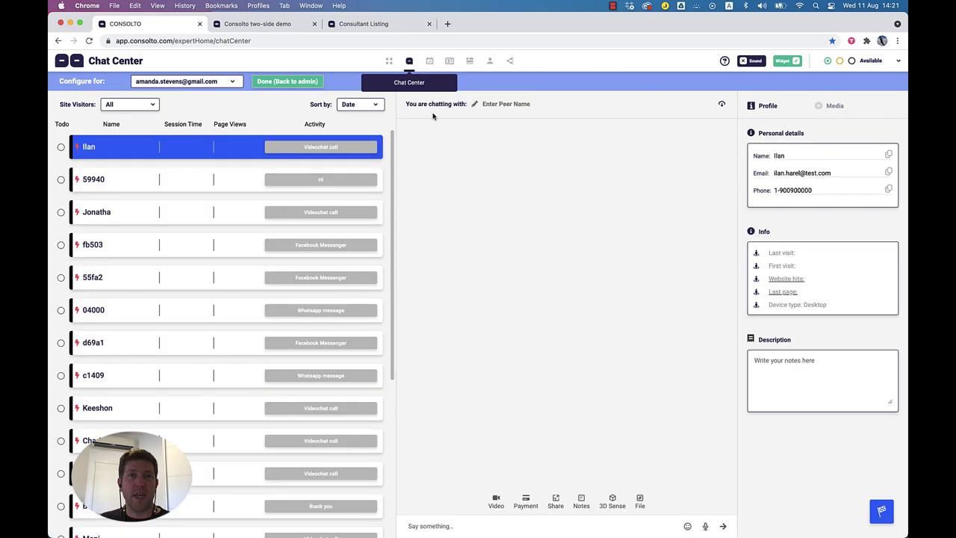
pyautogui.click(197, 84)
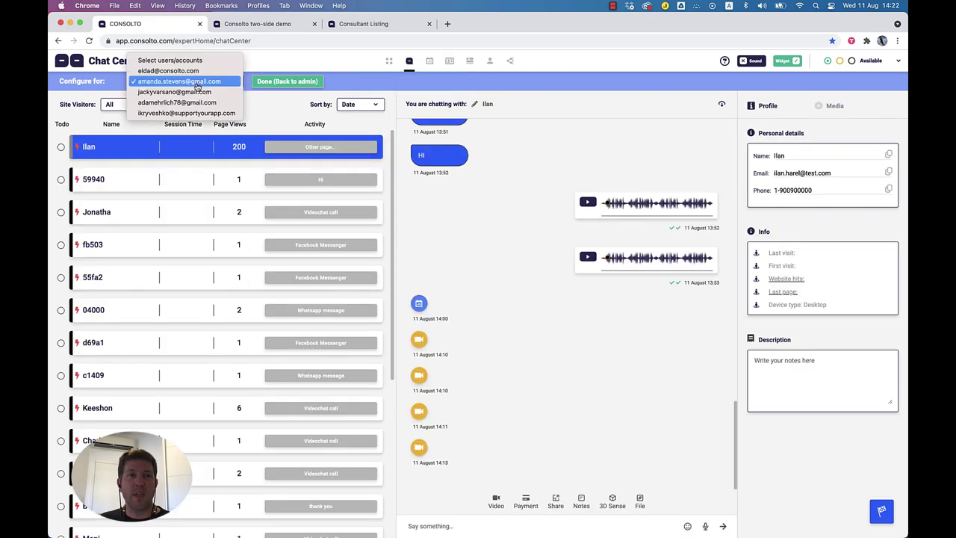
pyautogui.click(192, 63)
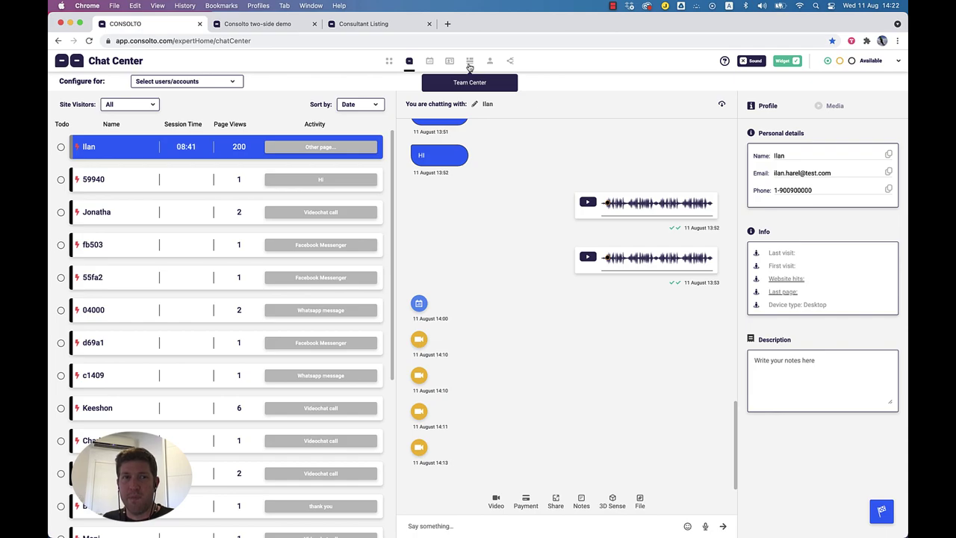
# Step: Go to Team Center, leave the Configure for account list unchanged, and show Team members
pyautogui.click(470, 62)
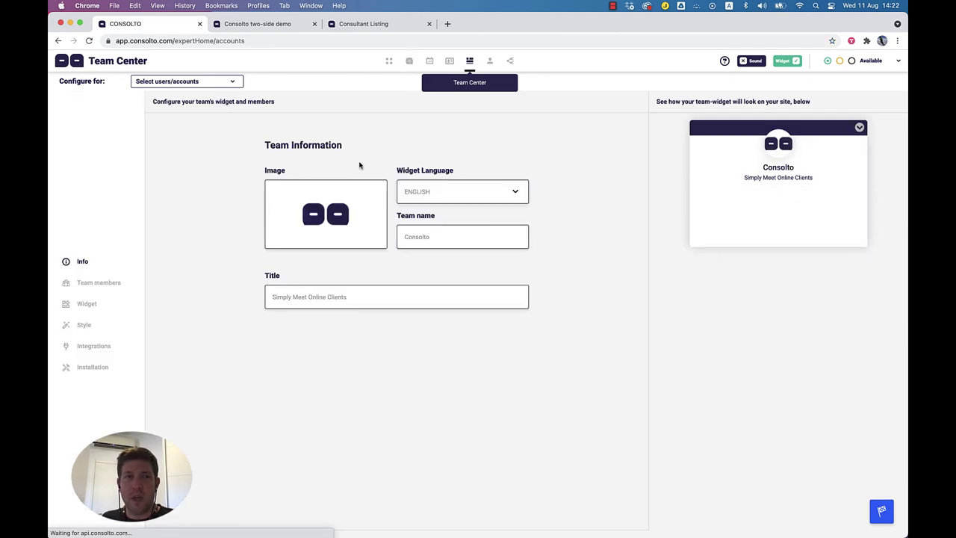
pyautogui.click(182, 82)
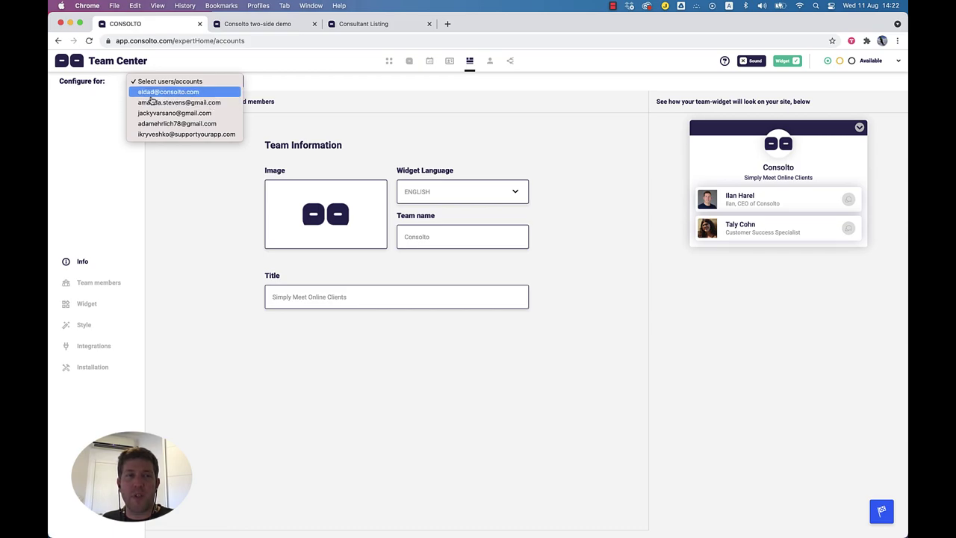
pyautogui.click(359, 102)
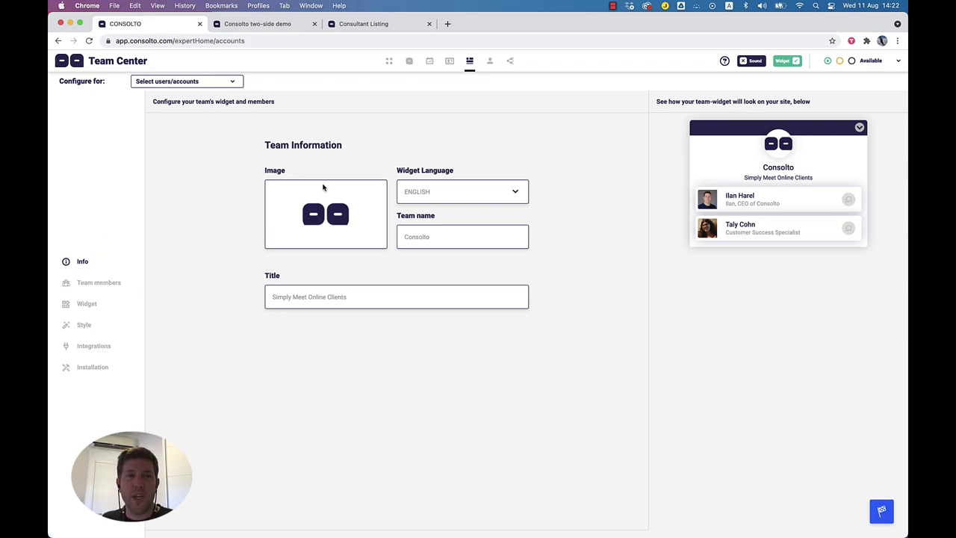
pyautogui.click(101, 287)
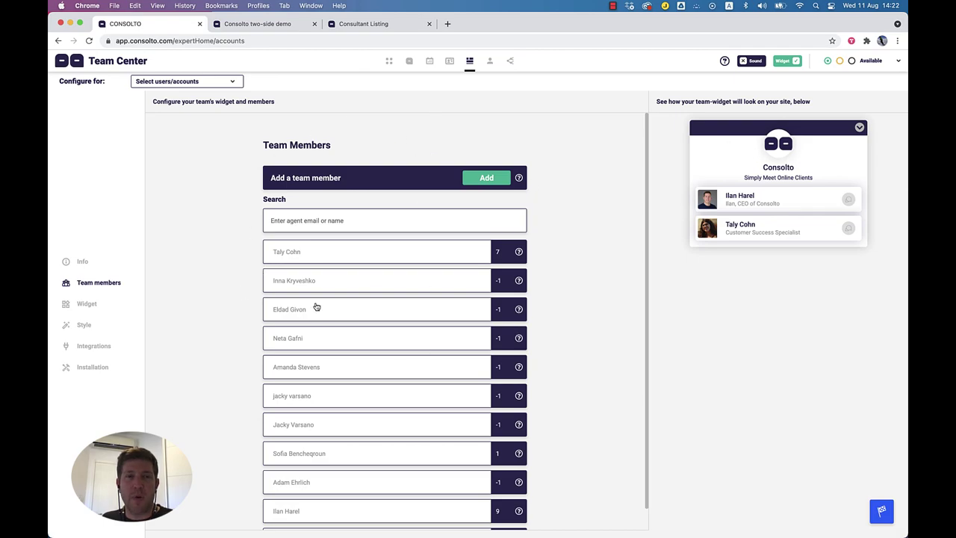
# Step: Start then cancel a new team member, then open and close the first member's details
pyautogui.click(496, 180)
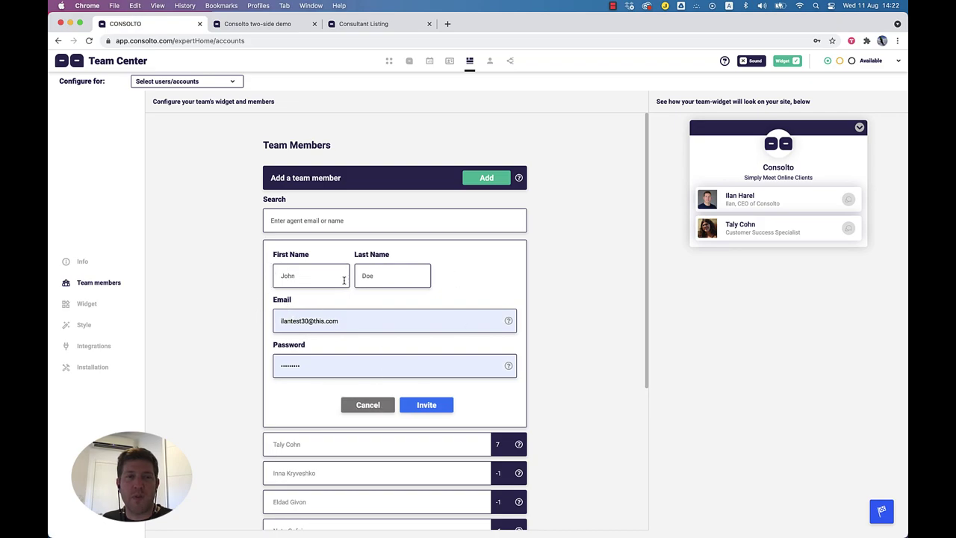
pyautogui.click(366, 405)
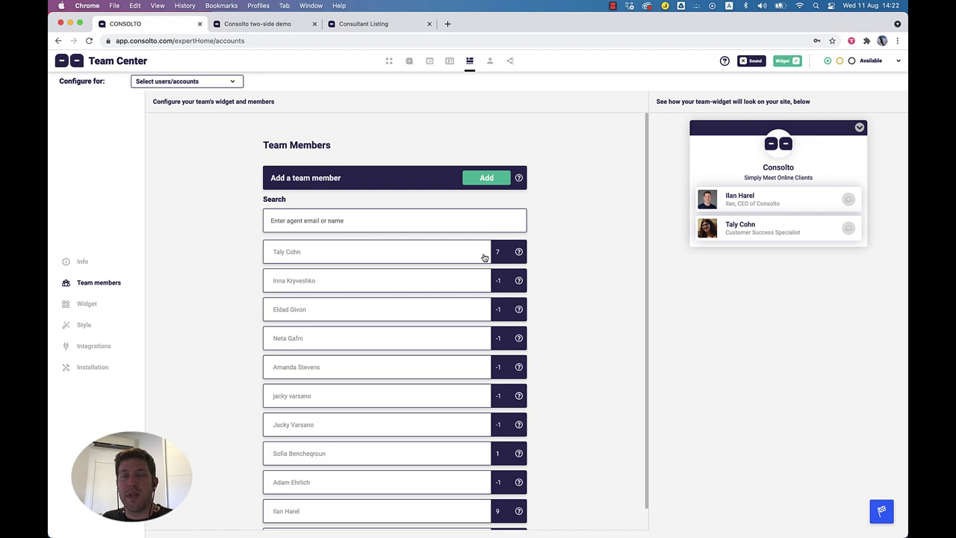
pyautogui.click(453, 258)
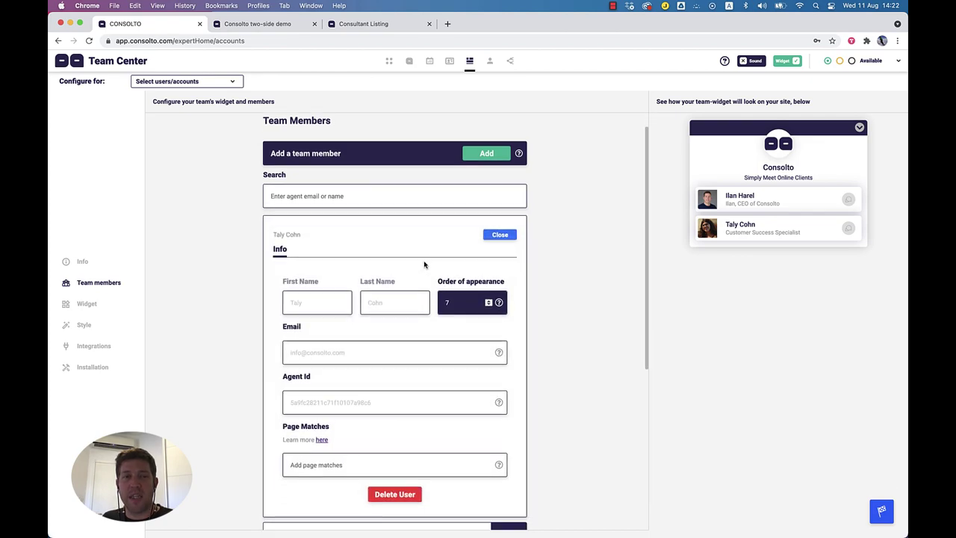
pyautogui.scroll(-4, 427, 266)
pyautogui.scroll(2, 375, 258)
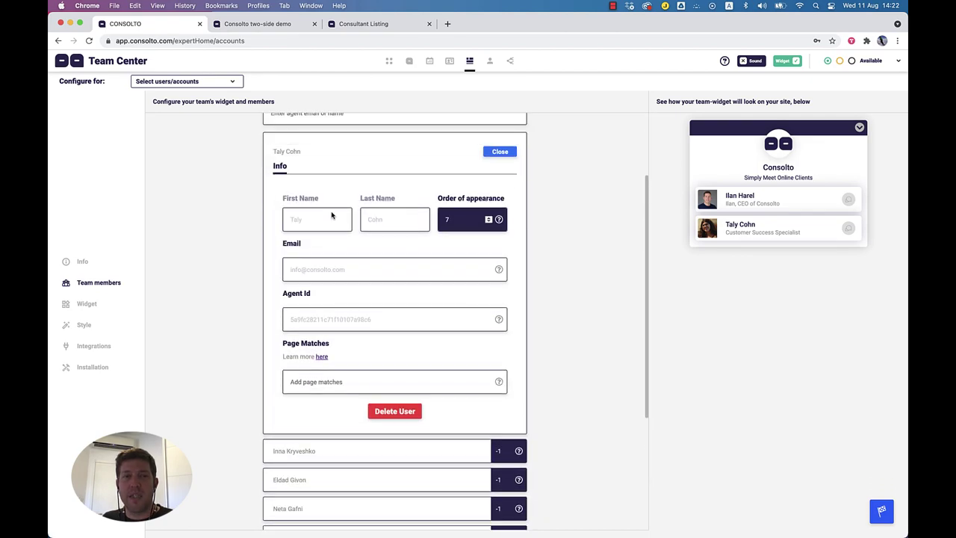
pyautogui.click(503, 154)
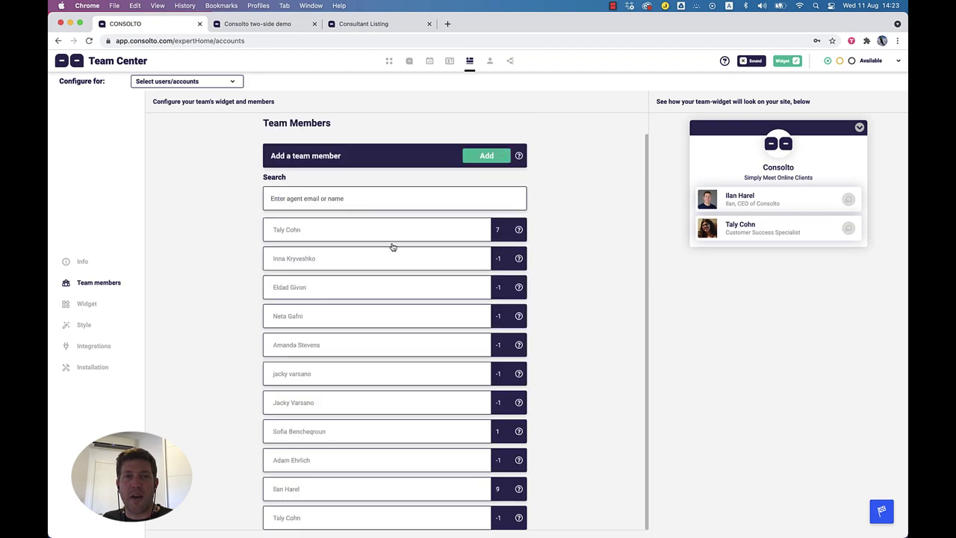
# Step: Open another team member's details and review their order, email and Agent Id
pyautogui.click(318, 351)
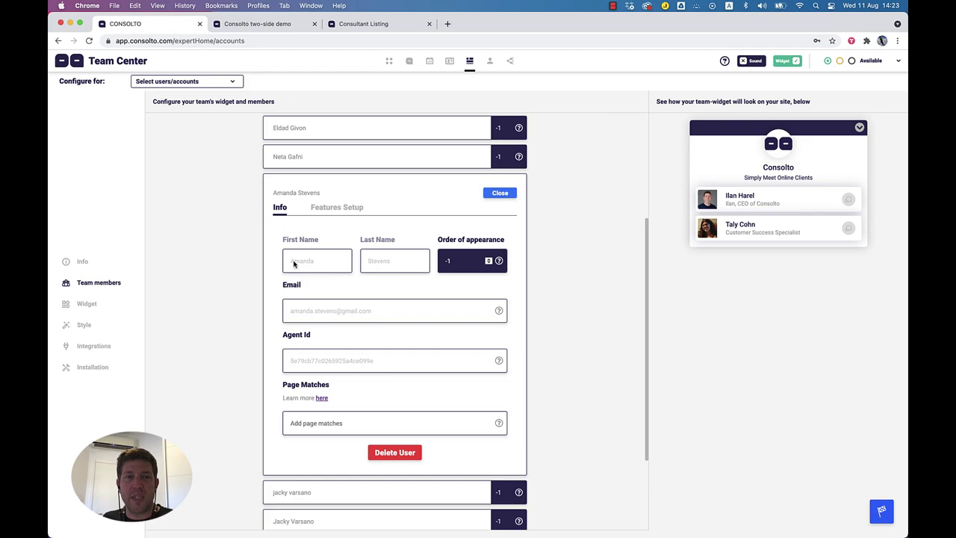
pyautogui.moveTo(440, 240); pyautogui.dragTo(501, 242)
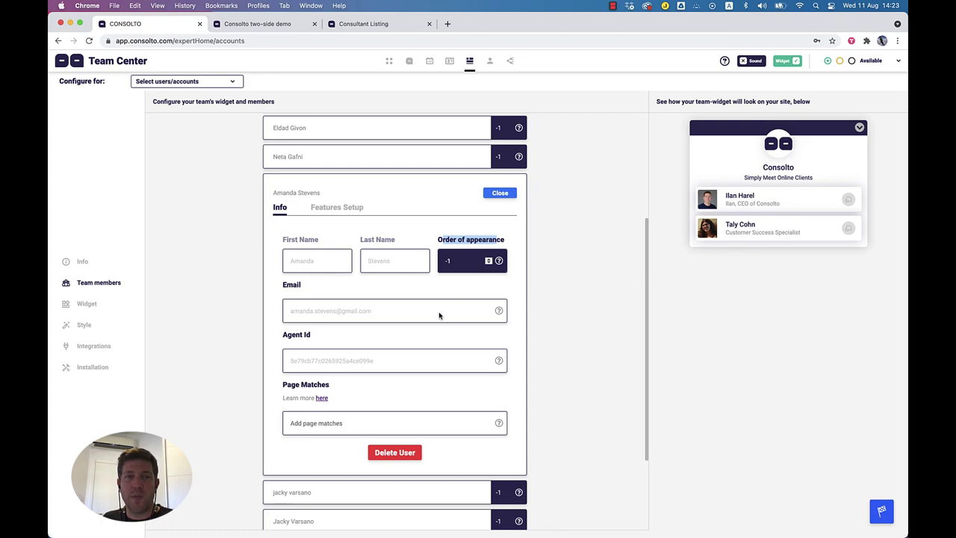
pyautogui.moveTo(372, 313); pyautogui.dragTo(293, 316)
pyautogui.doubleClick(324, 365)
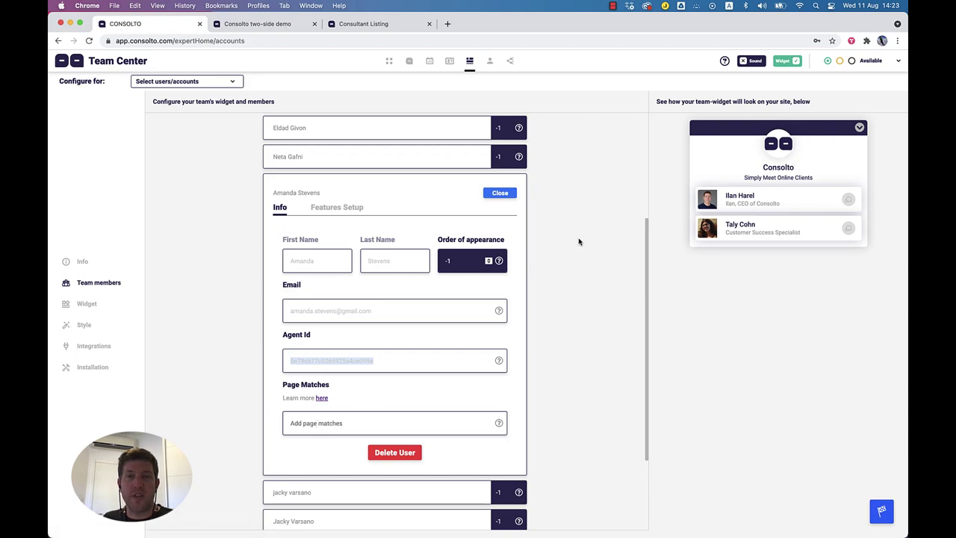
pyautogui.click(322, 427)
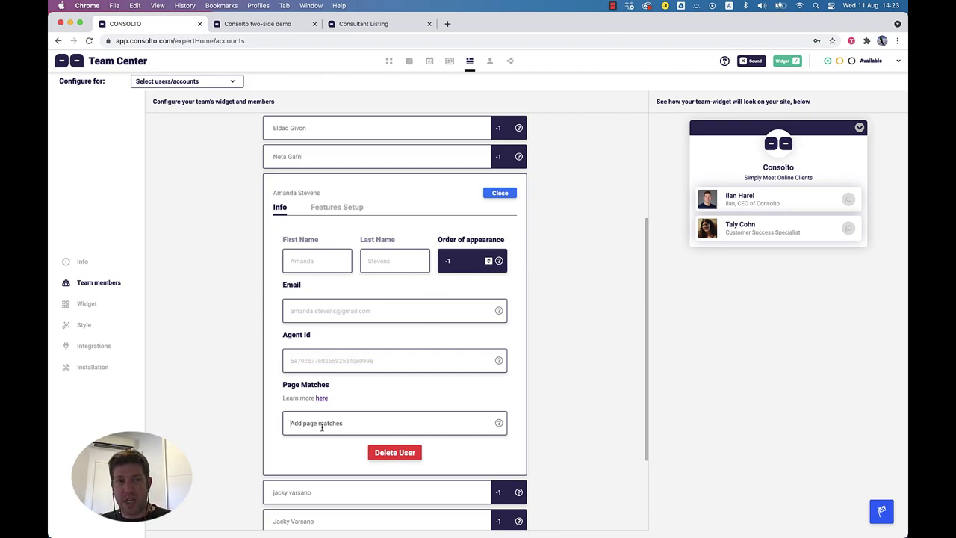
pyautogui.write('www')
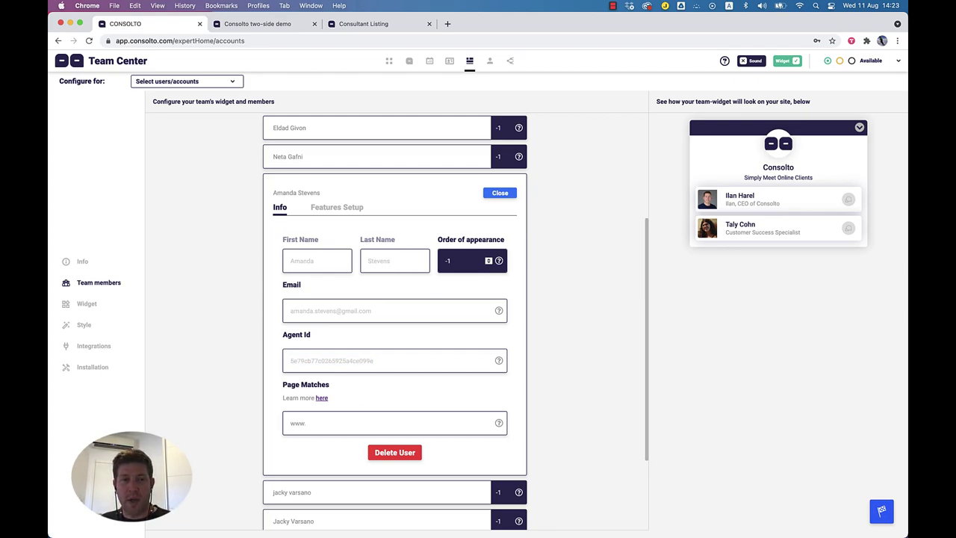
pyautogui.write('.consolto.com/amanda')
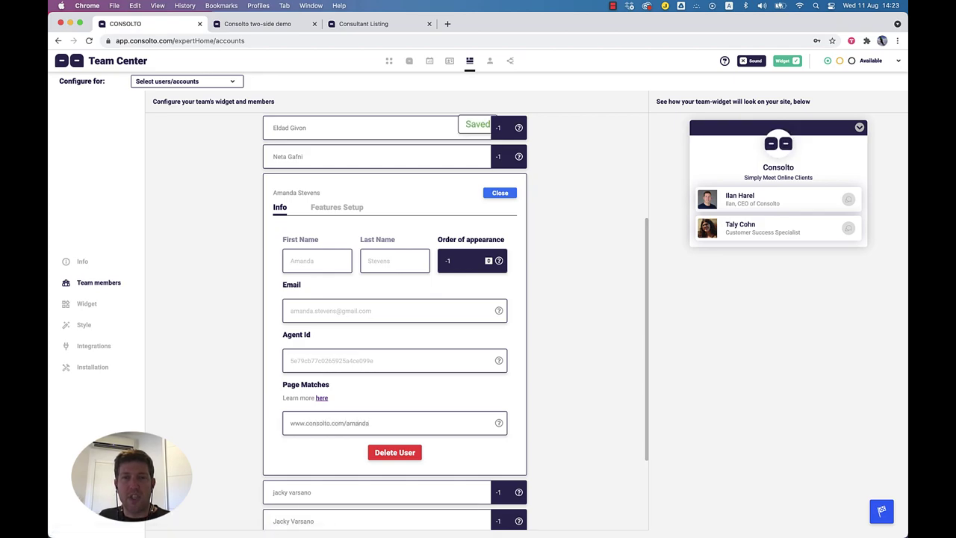
pyautogui.moveTo(370, 423); pyautogui.dragTo(290, 423)
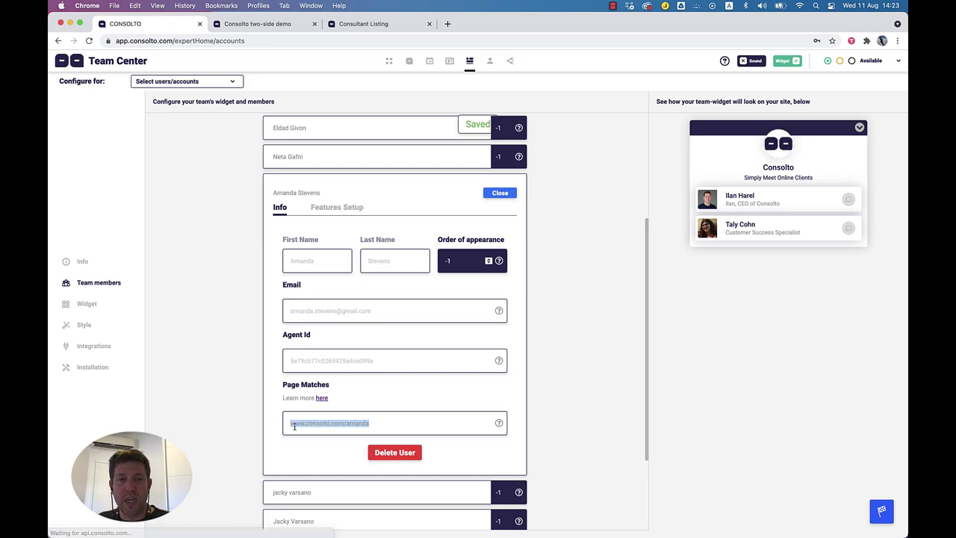
pyautogui.click(378, 423)
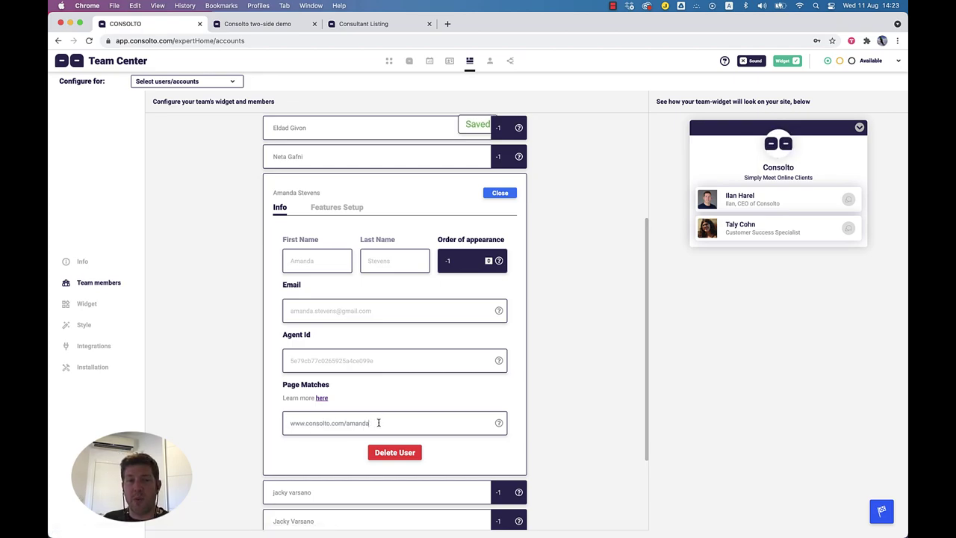
pyautogui.write(',')
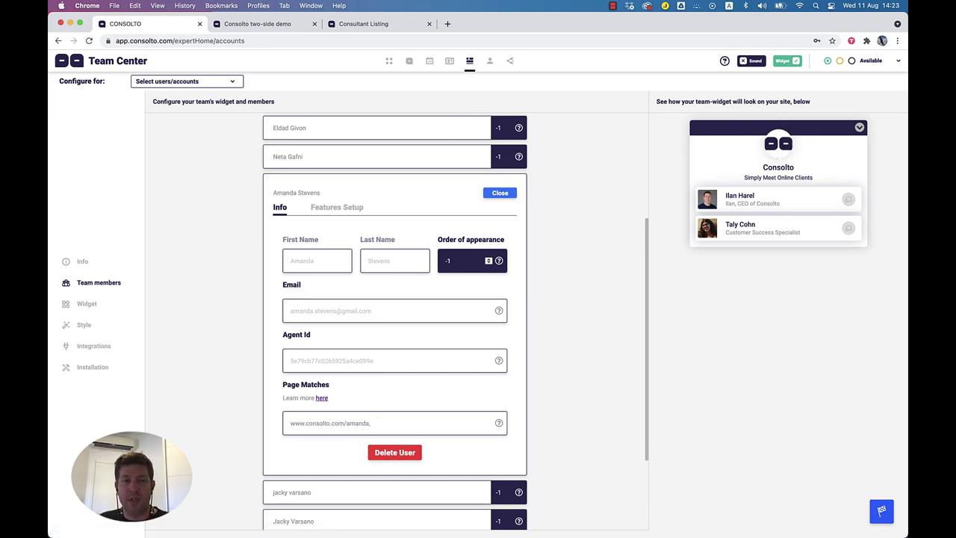
pyautogui.write(' www.cons')
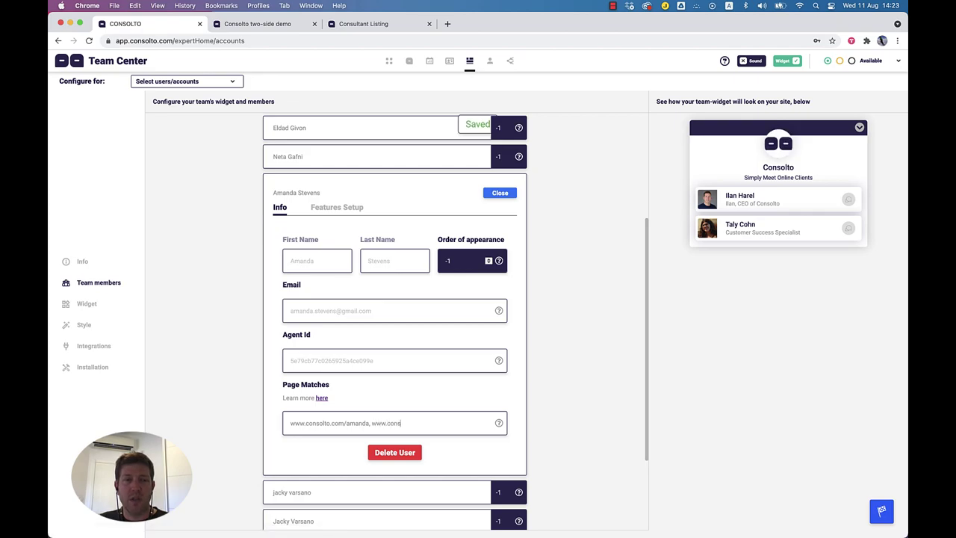
pyautogui.write('olto.com/amanda2')
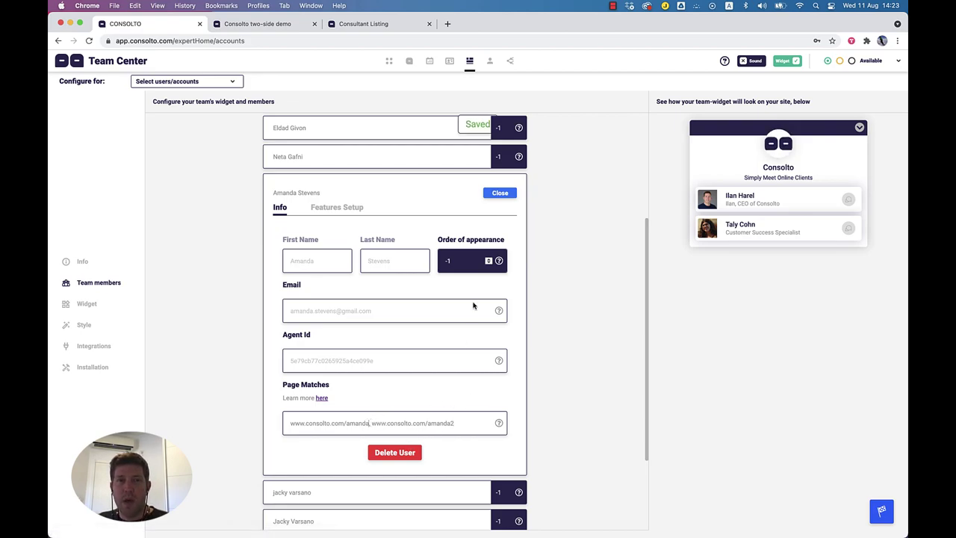
# Step: Show the member's Features Setup, expand and collapse Chat Center, and review the Backoffice visibility toggles
pyautogui.click(337, 213)
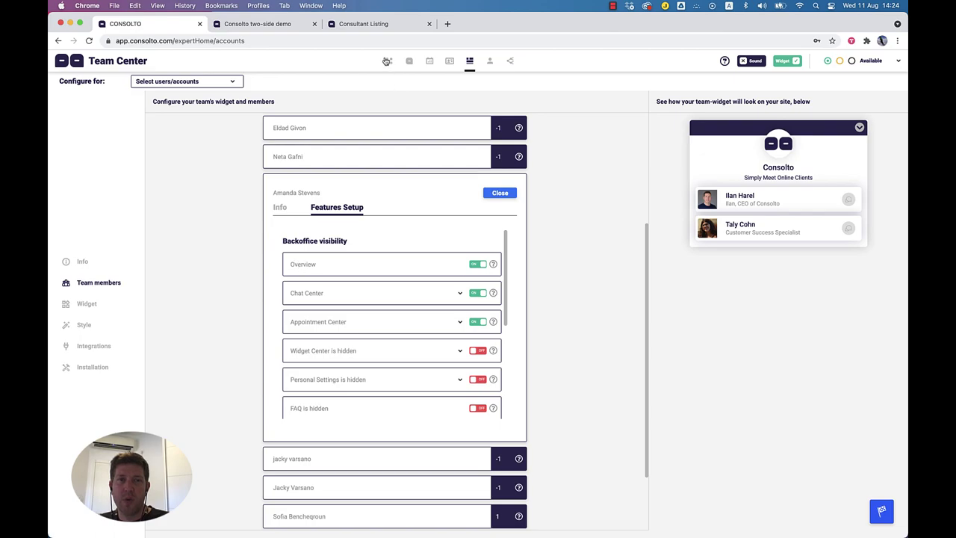
pyautogui.moveTo(288, 293); pyautogui.dragTo(325, 293)
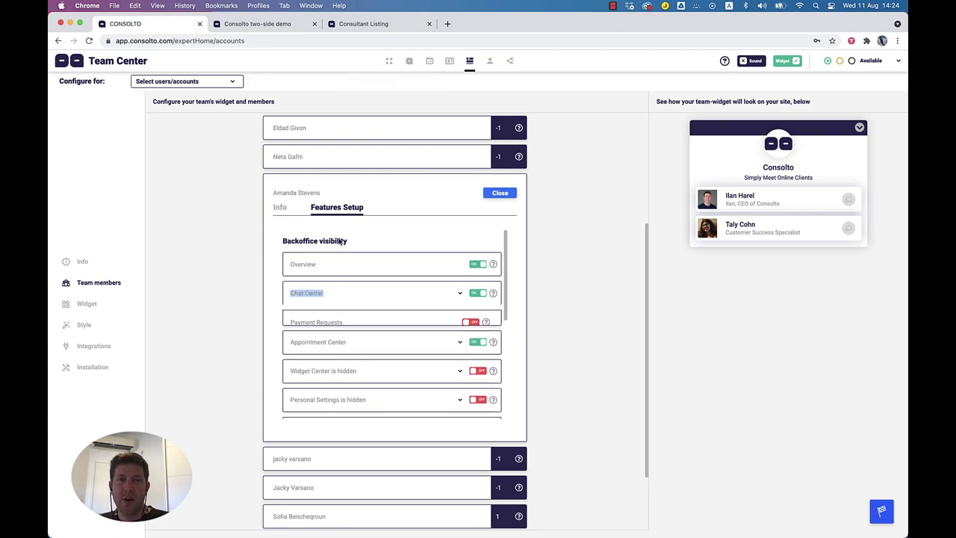
pyautogui.click(460, 294)
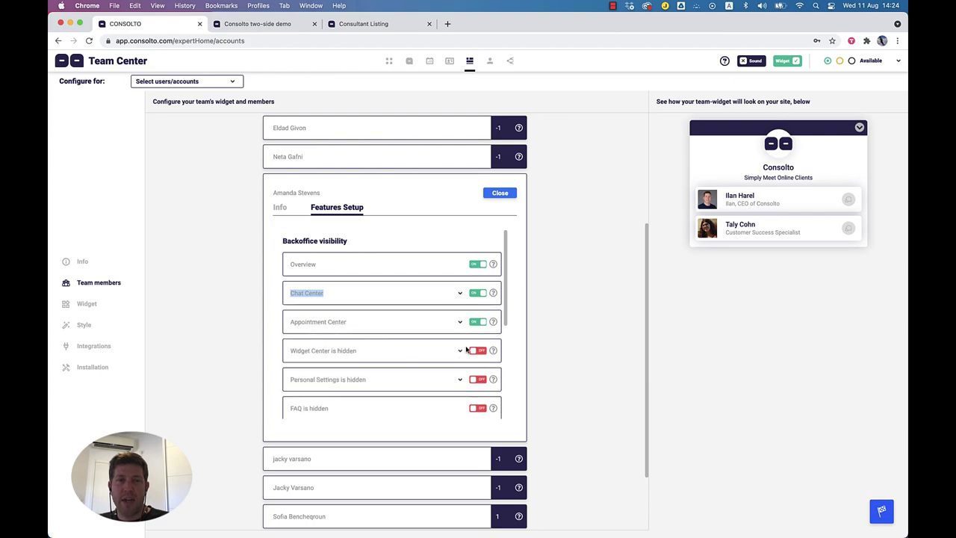
pyautogui.scroll(-2, 466, 350)
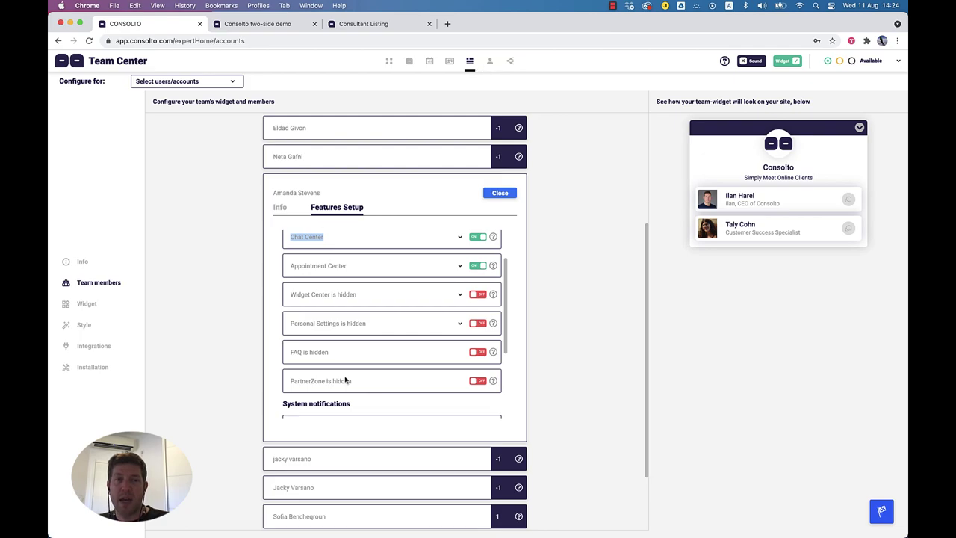
pyautogui.scroll(-3, 346, 380)
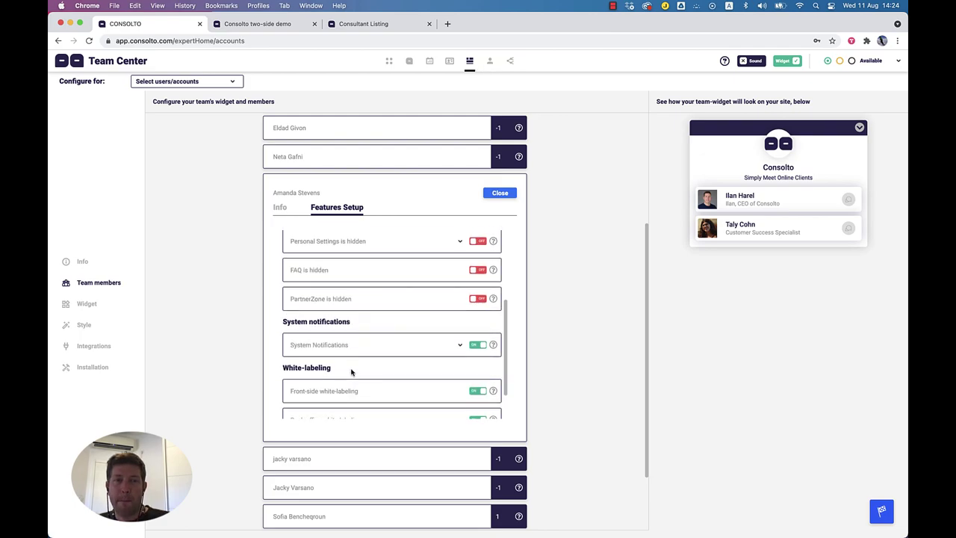
pyautogui.scroll(2, 352, 371)
pyautogui.scroll(3, 371, 268)
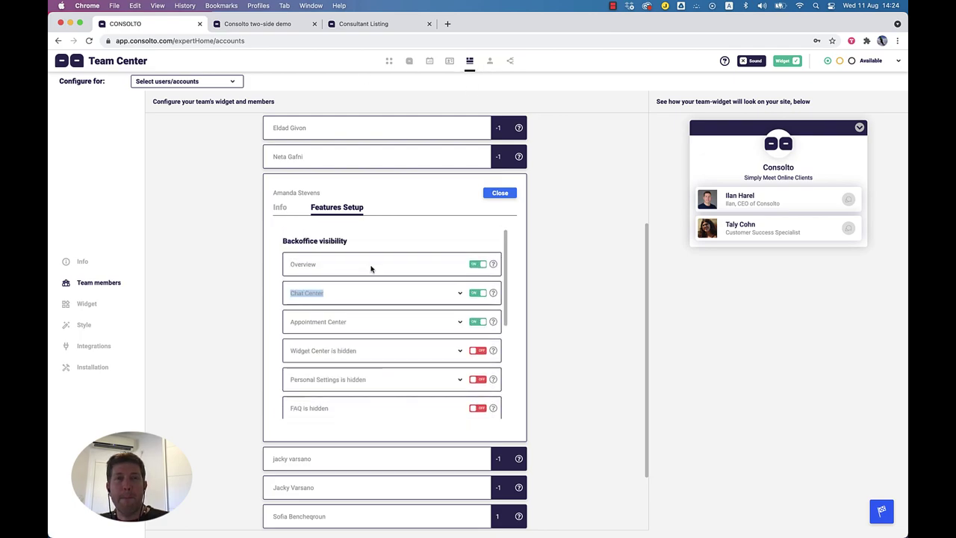
pyautogui.scroll(3, 366, 269)
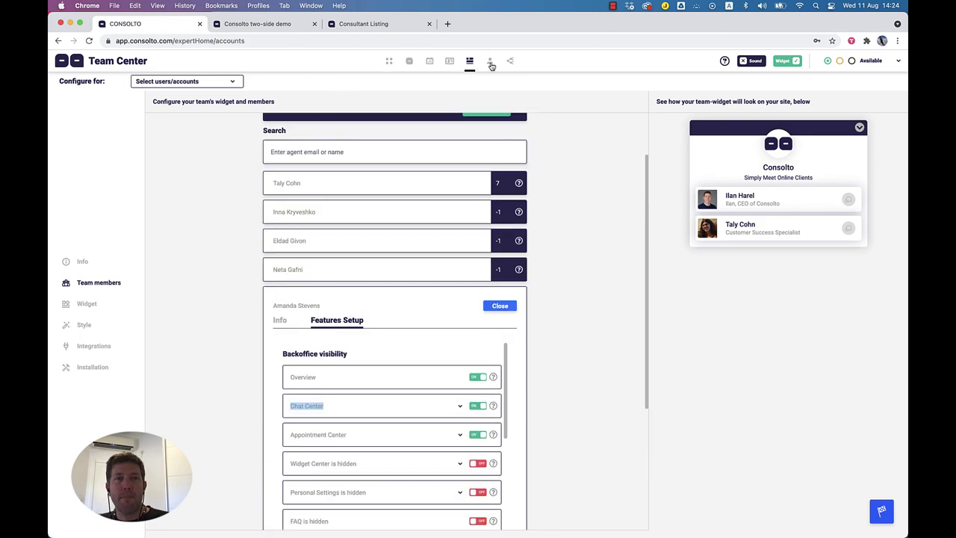
# Step: Review the team widget's agent-list start and maximum agents per page settings, collapsing and restoring the preview
pyautogui.click(84, 305)
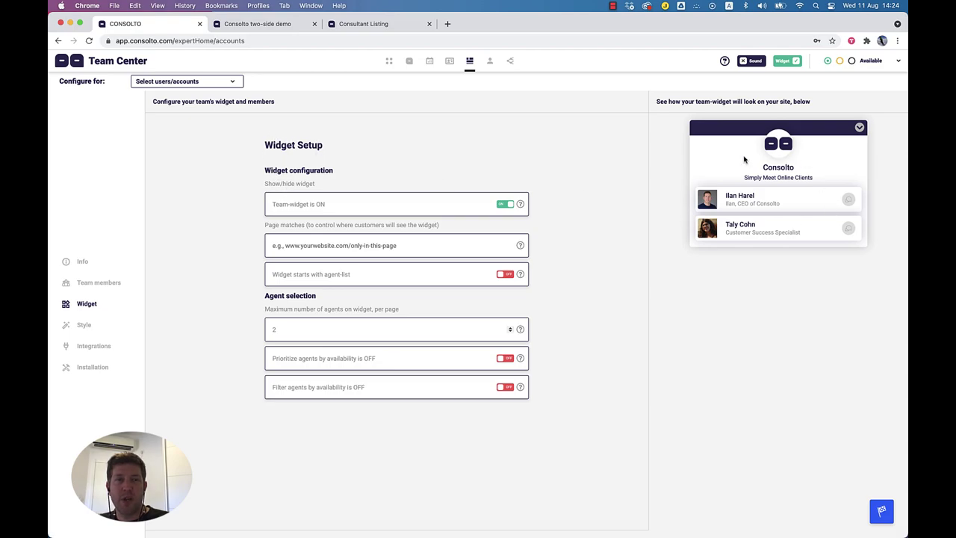
pyautogui.moveTo(521, 207)
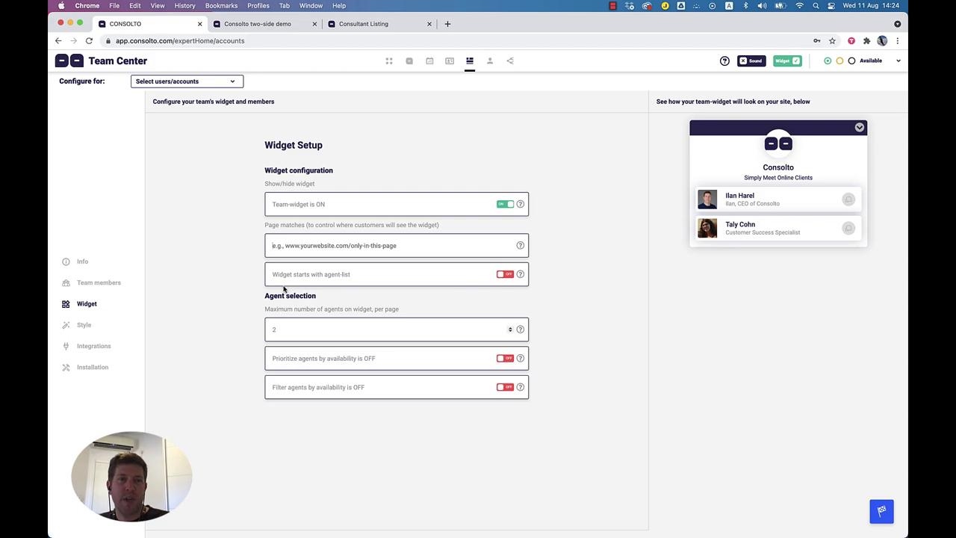
pyautogui.moveTo(272, 274); pyautogui.dragTo(352, 274)
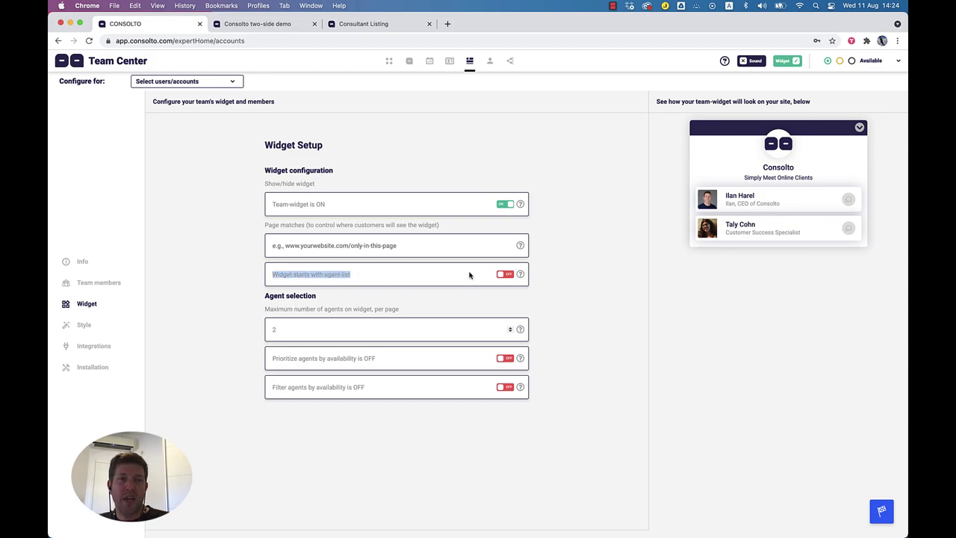
pyautogui.moveTo(517, 280)
pyautogui.click(860, 127)
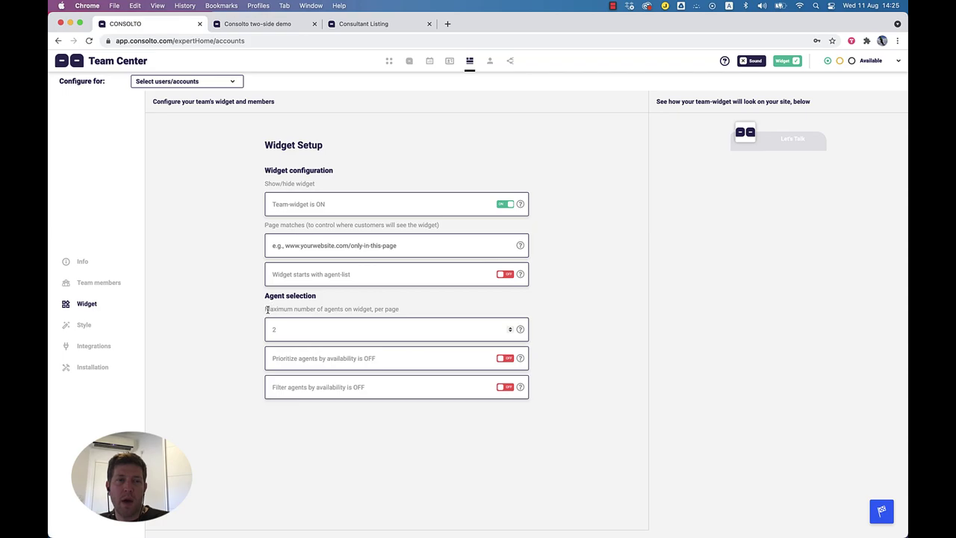
pyautogui.moveTo(266, 310); pyautogui.dragTo(406, 312)
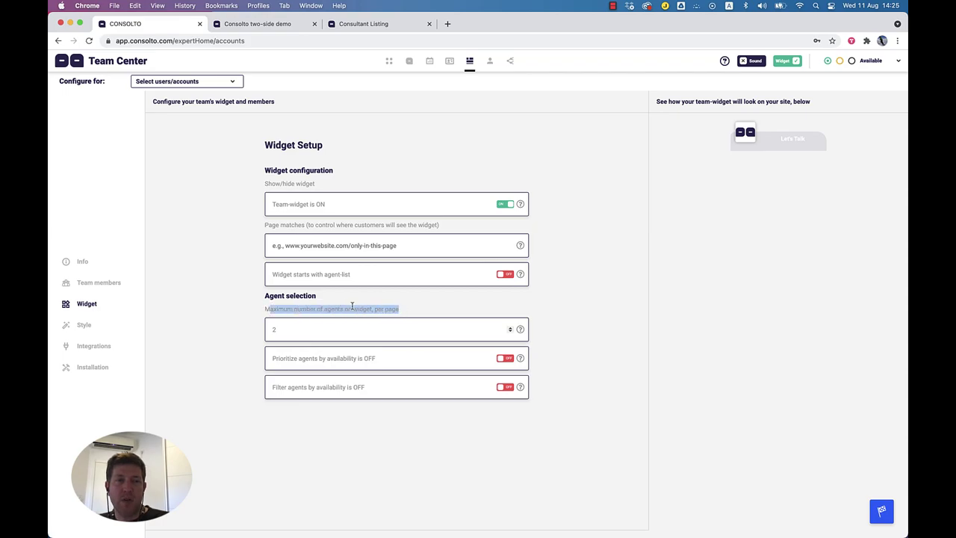
pyautogui.click(772, 143)
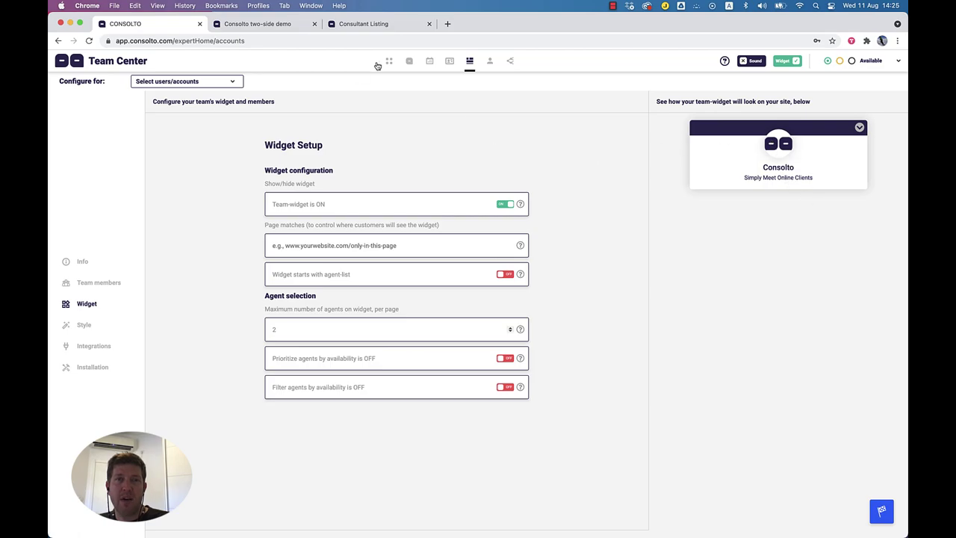
# Step: Return from Widget Center to the team widget setup and point out Prioritize agents by availability
pyautogui.click(451, 63)
pyautogui.click(472, 64)
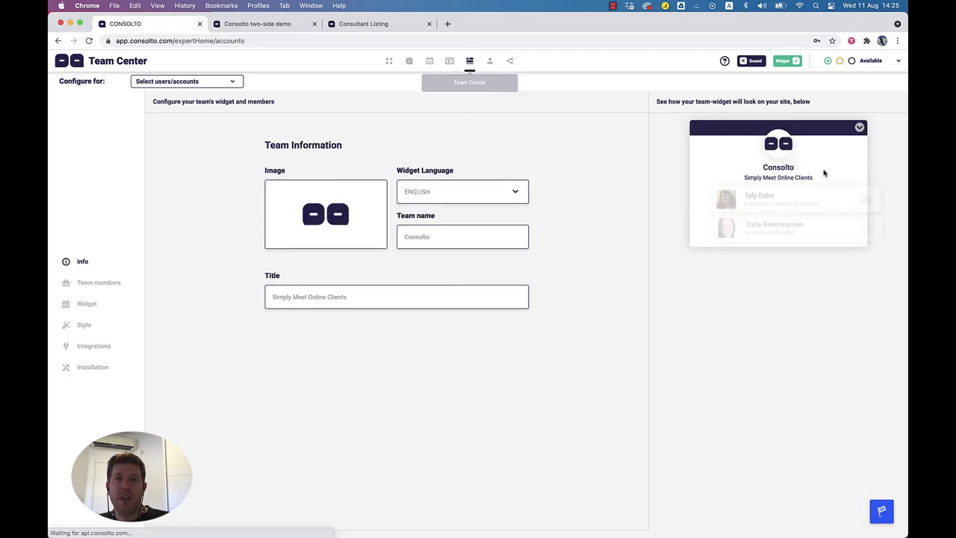
pyautogui.click(93, 304)
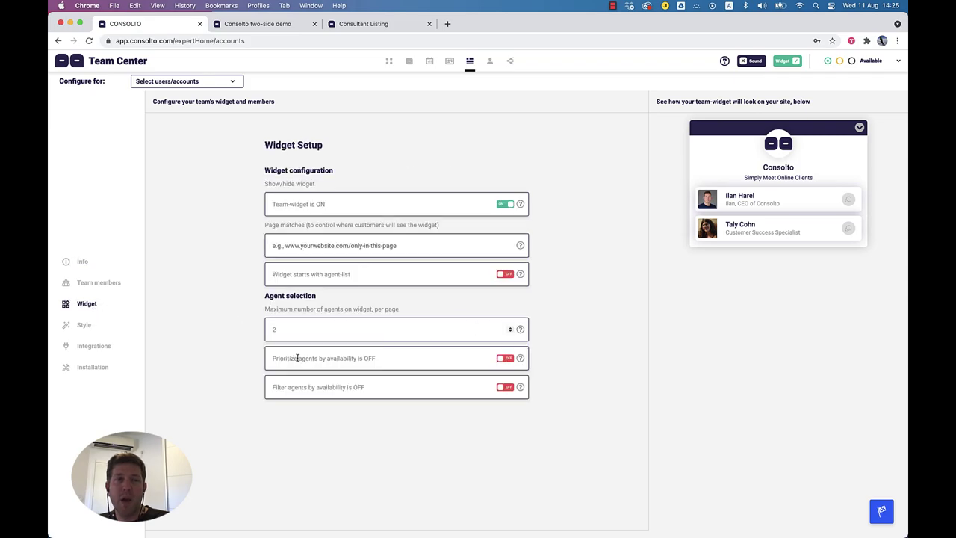
pyautogui.moveTo(273, 360); pyautogui.dragTo(285, 358)
pyautogui.moveTo(344, 359); pyautogui.dragTo(297, 371)
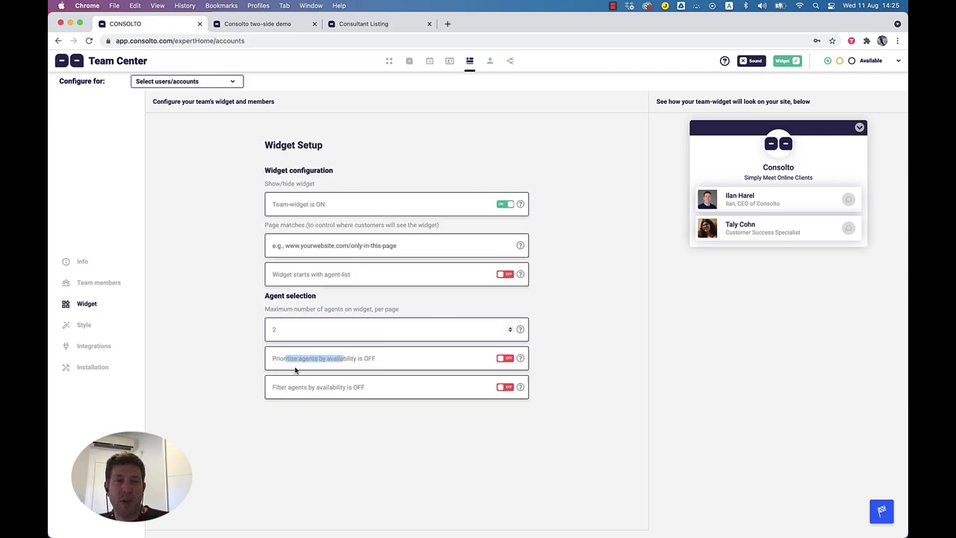
pyautogui.click(335, 391)
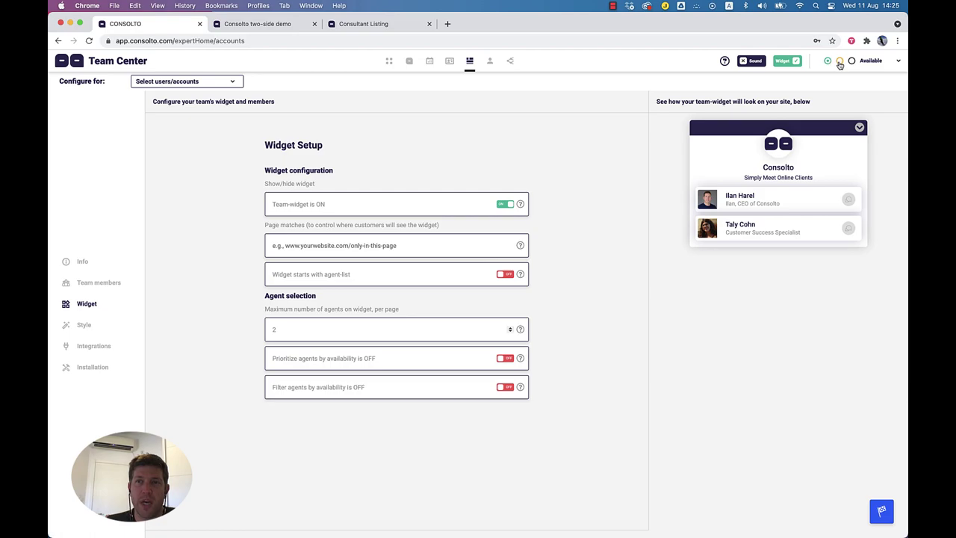
# Step: Cycle availability status through Busy and Offline back to Available, then show Style
pyautogui.click(842, 62)
pyautogui.click(856, 63)
pyautogui.click(829, 62)
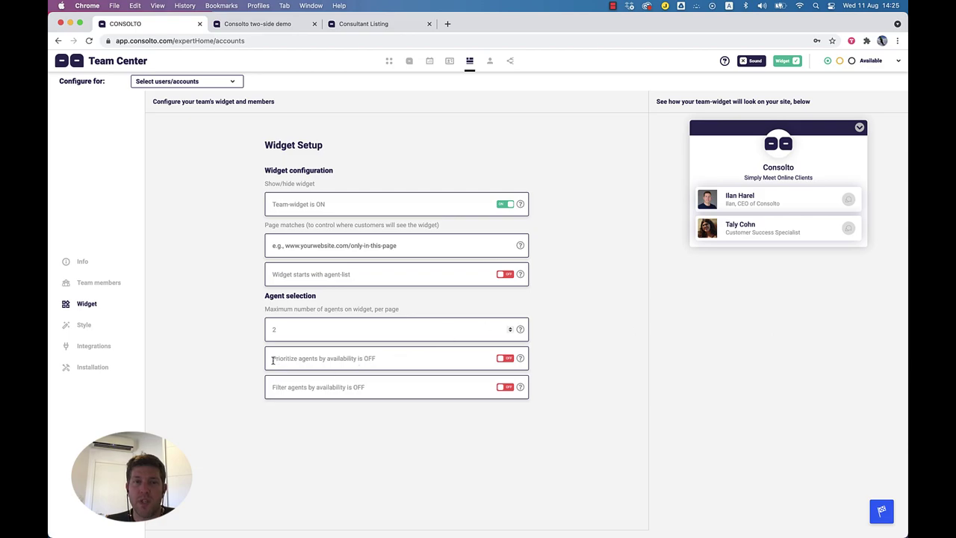
pyautogui.moveTo(273, 361); pyautogui.dragTo(367, 366)
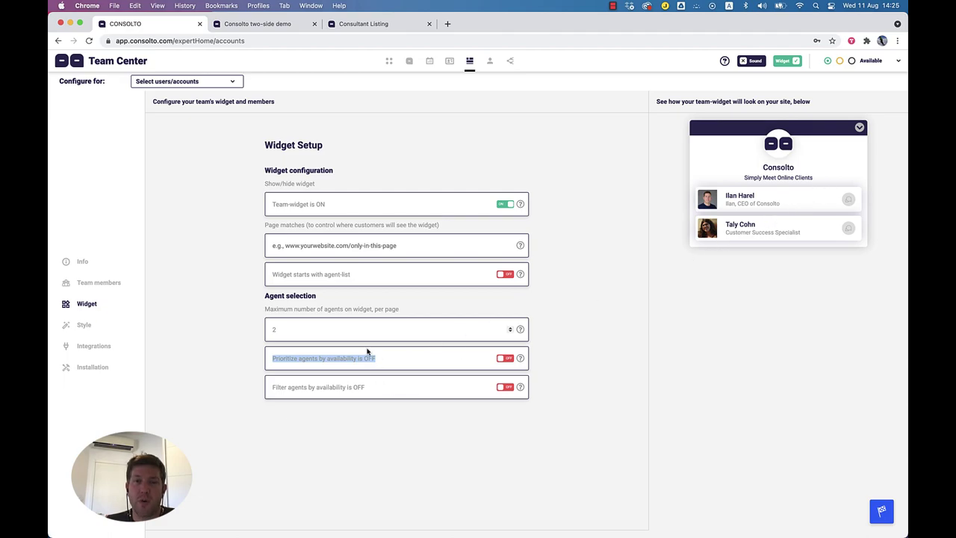
pyautogui.moveTo(273, 387); pyautogui.dragTo(367, 390)
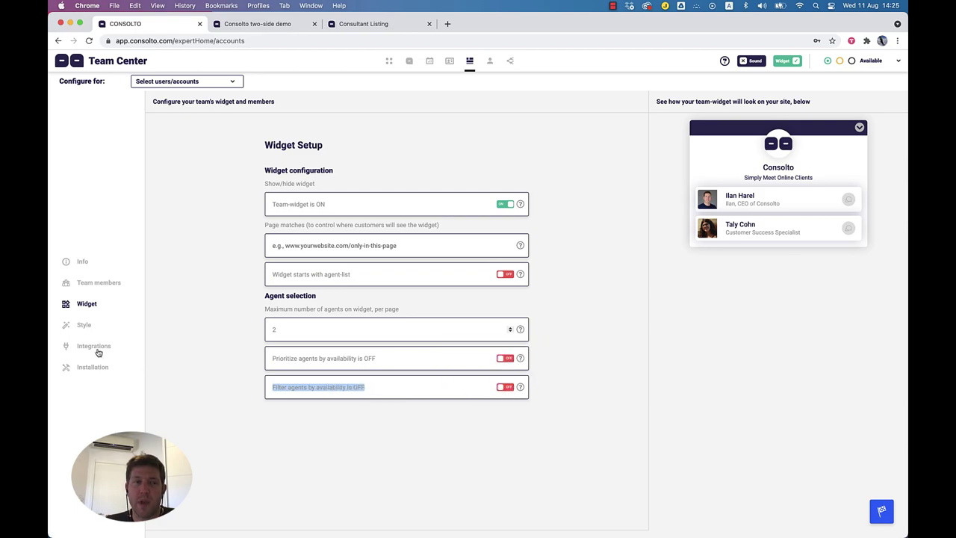
pyautogui.click(82, 325)
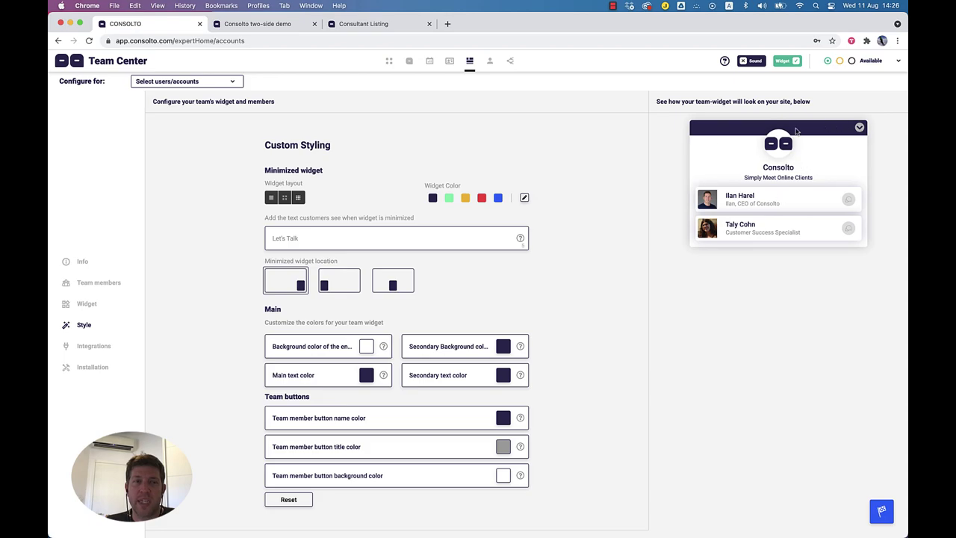
# Step: Review team widget Integrations (Google Analytics Events, Website API Calls) and its installation code
pyautogui.click(85, 350)
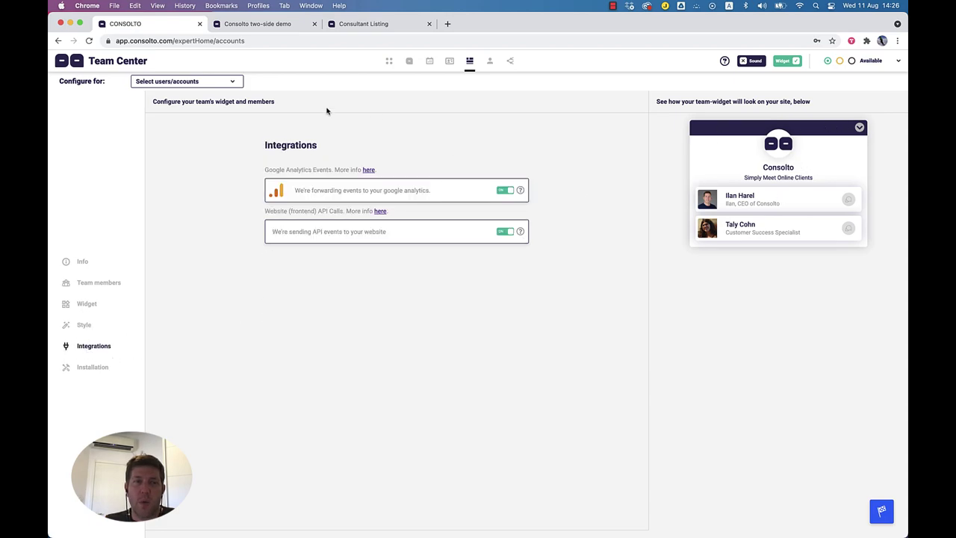
pyautogui.moveTo(265, 169); pyautogui.dragTo(317, 171)
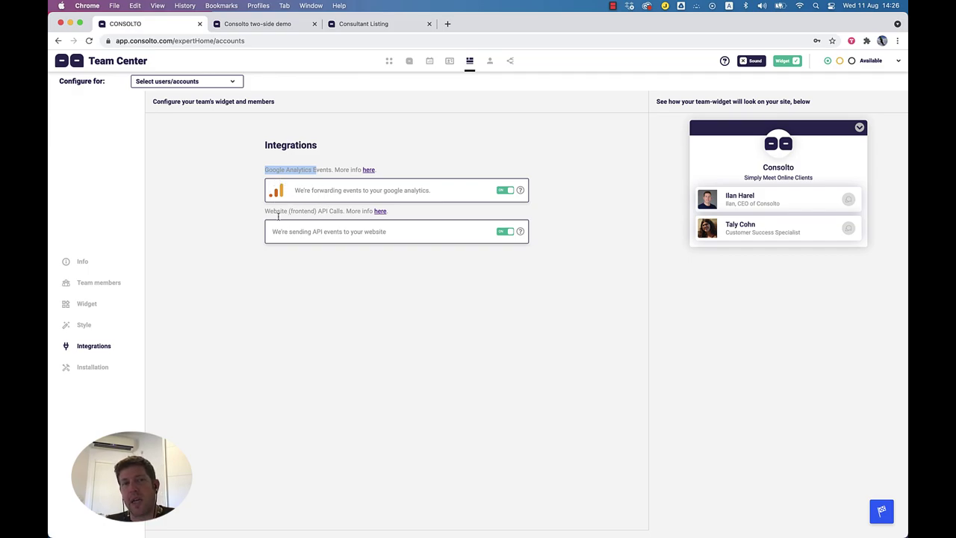
pyautogui.moveTo(267, 211); pyautogui.dragTo(339, 211)
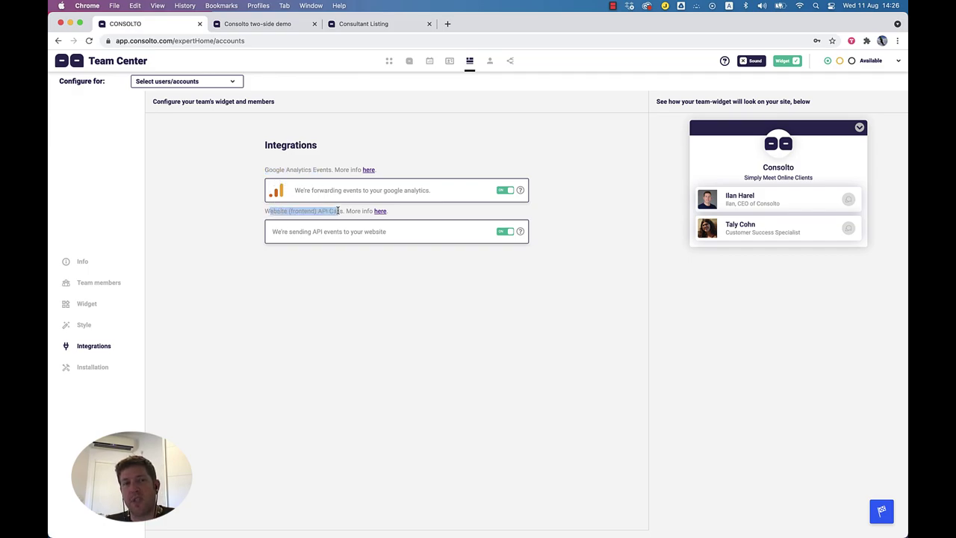
pyautogui.click(97, 368)
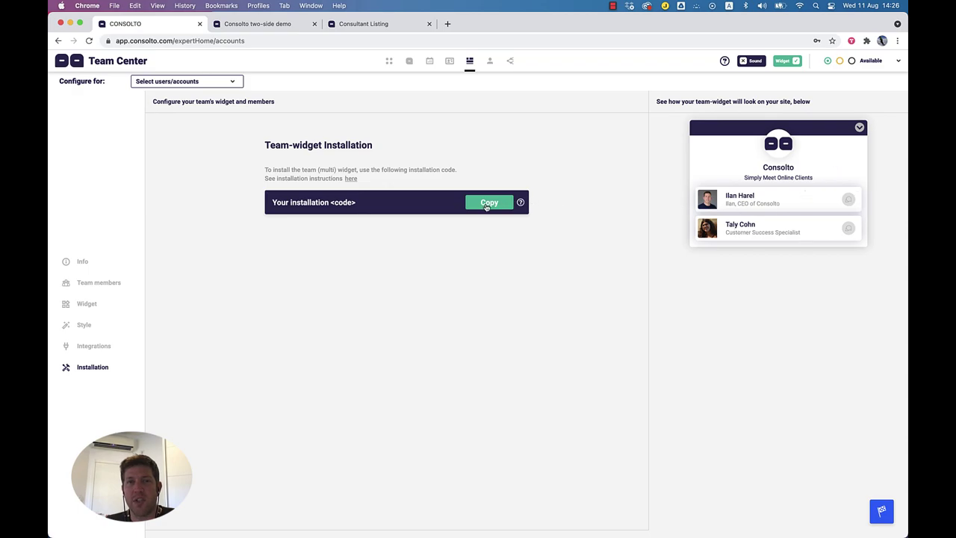
# Step: Copy the single-widget installation code from Widget Center and return to Team Center
pyautogui.click(450, 61)
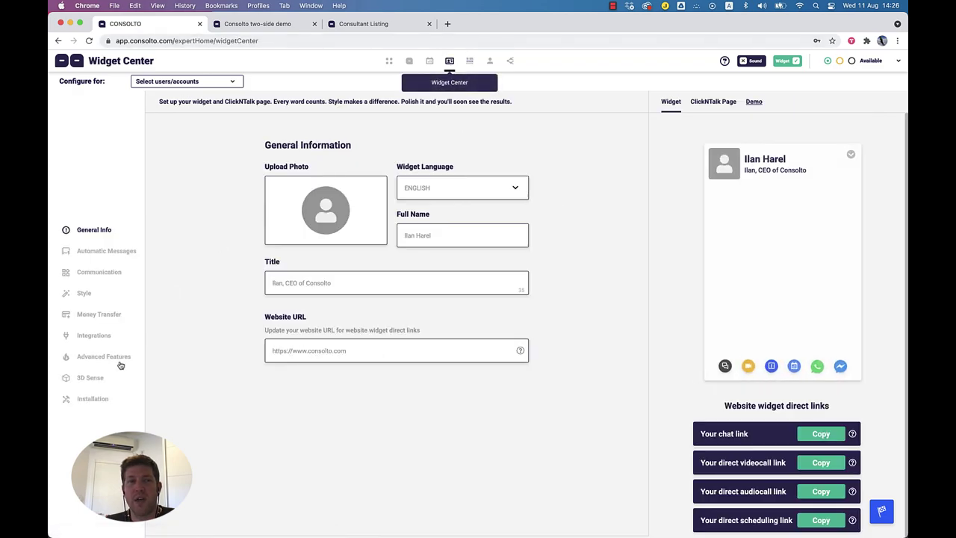
pyautogui.click(98, 400)
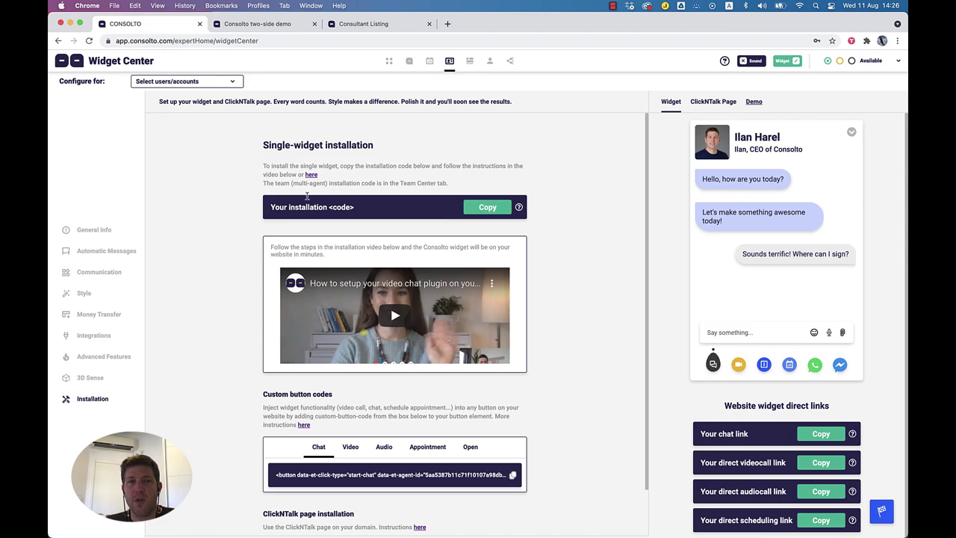
pyautogui.click(498, 211)
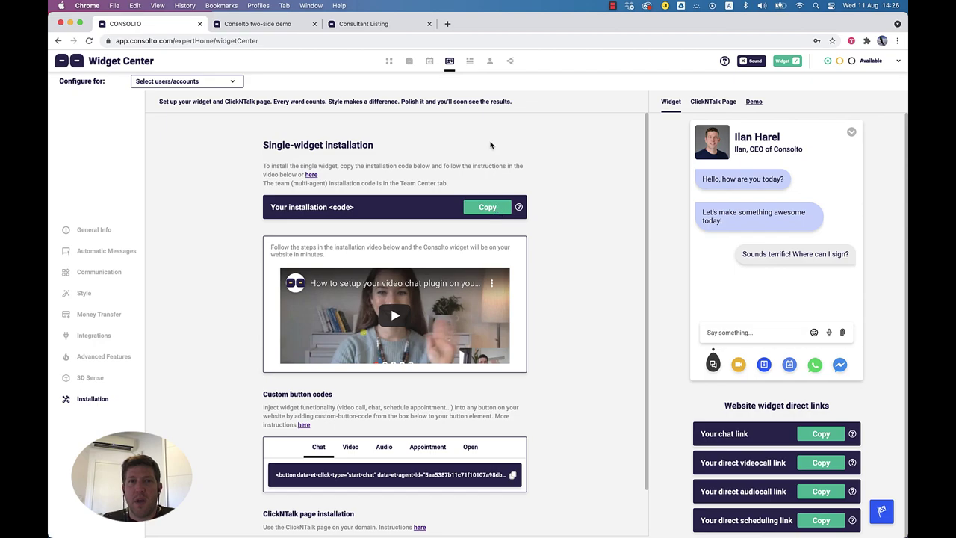
pyautogui.click(473, 64)
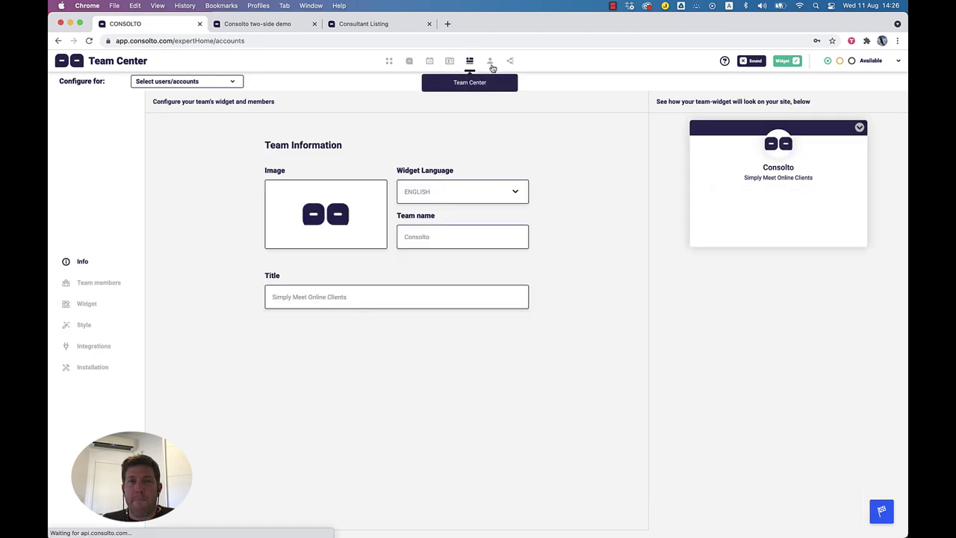
# Step: Go to Personal Settings and review the billing plan and notification preferences
pyautogui.click(490, 63)
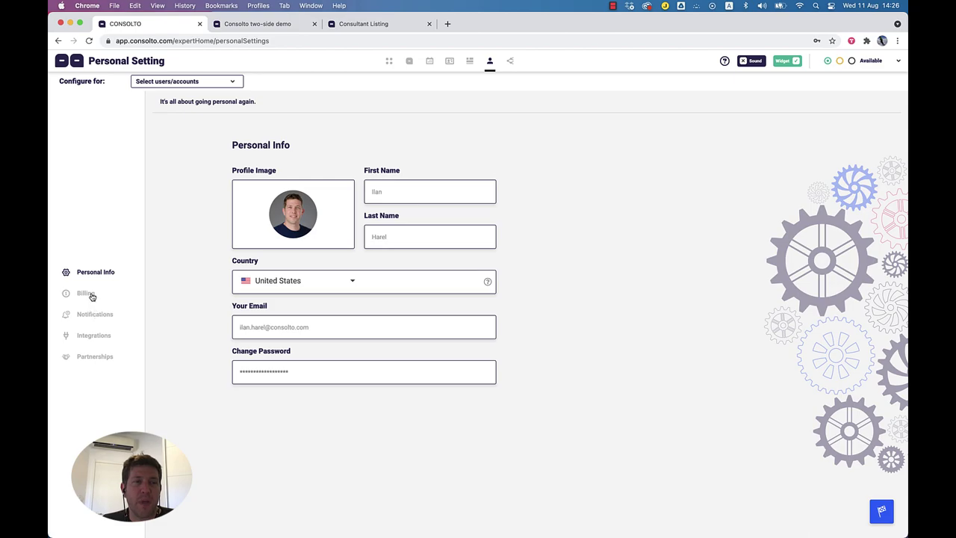
pyautogui.click(92, 296)
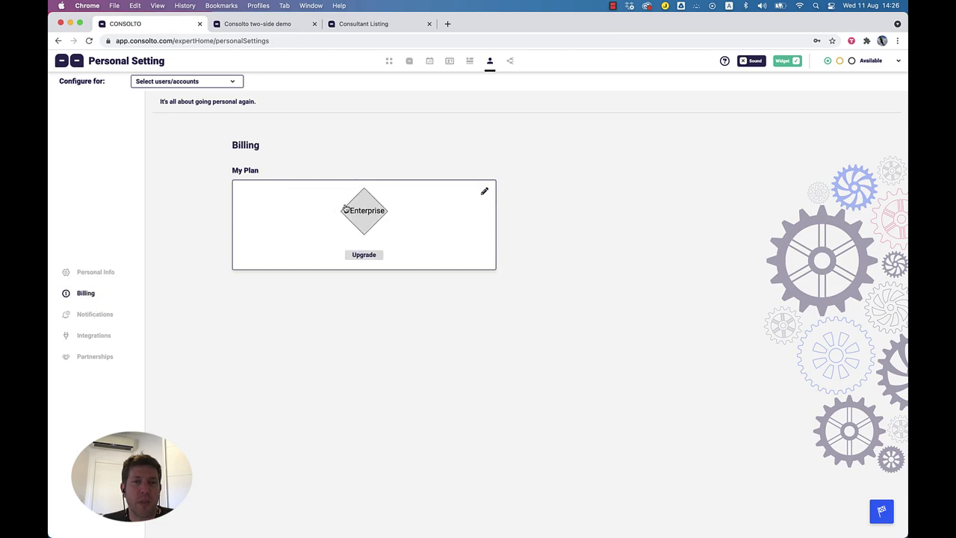
pyautogui.click(96, 316)
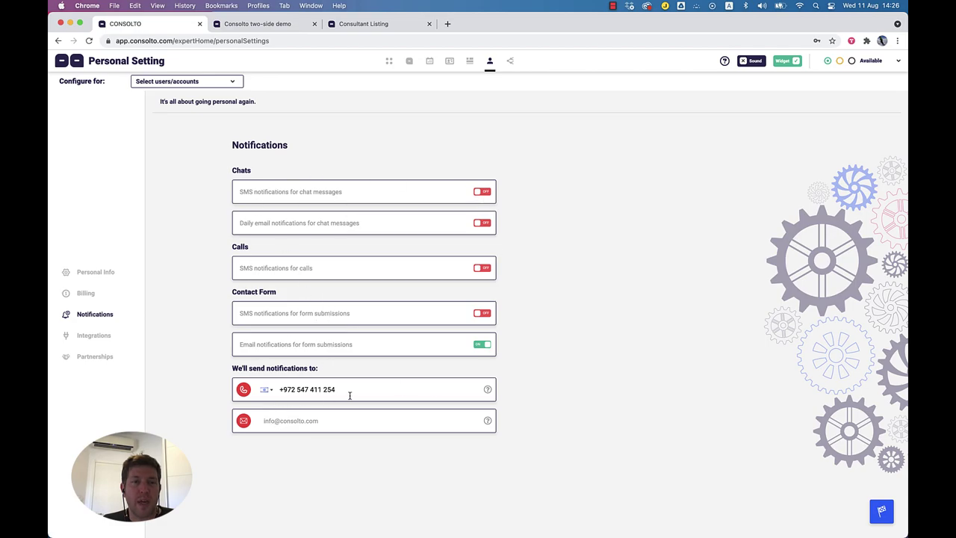
pyautogui.moveTo(349, 396); pyautogui.dragTo(342, 394)
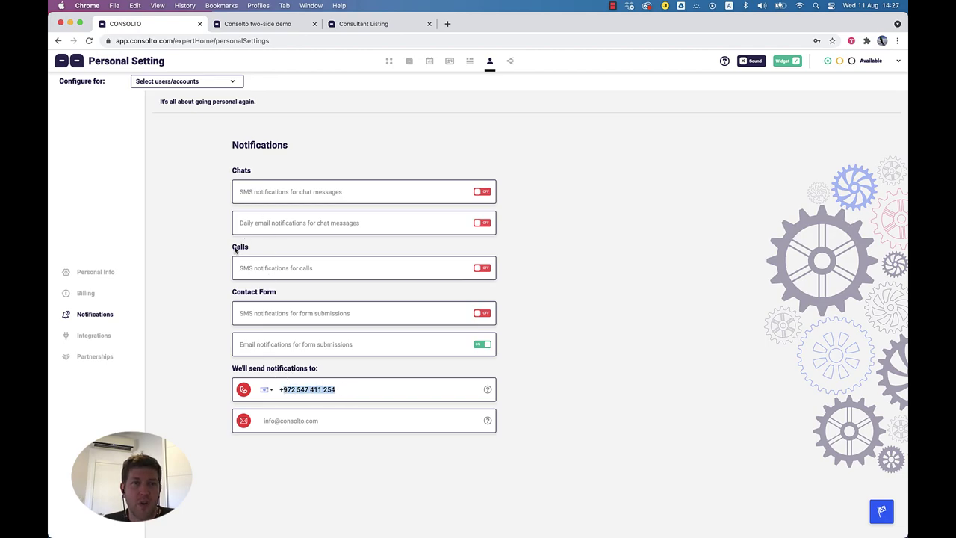
pyautogui.moveTo(238, 292); pyautogui.dragTo(275, 297)
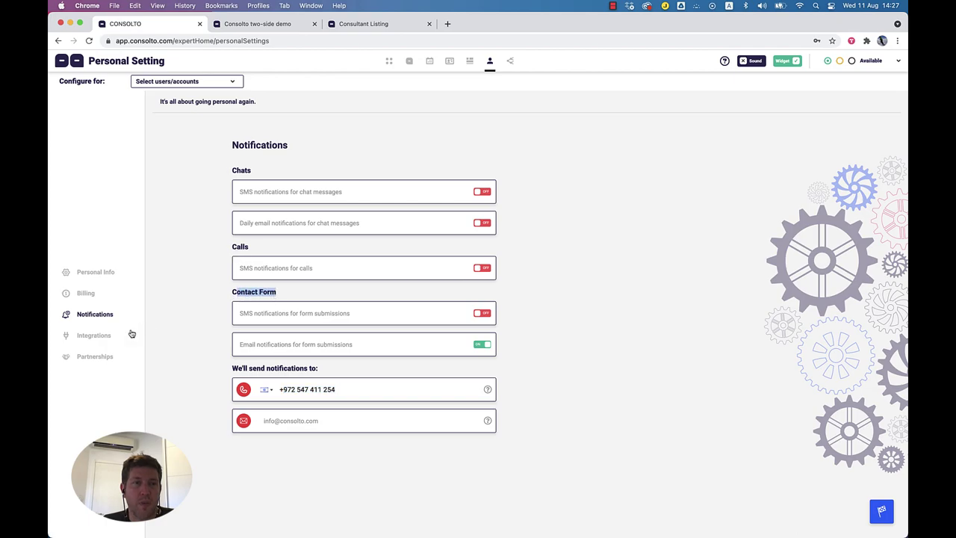
# Step: Review the Zapier and Webhooks integrations, then show Partnerships
pyautogui.click(97, 338)
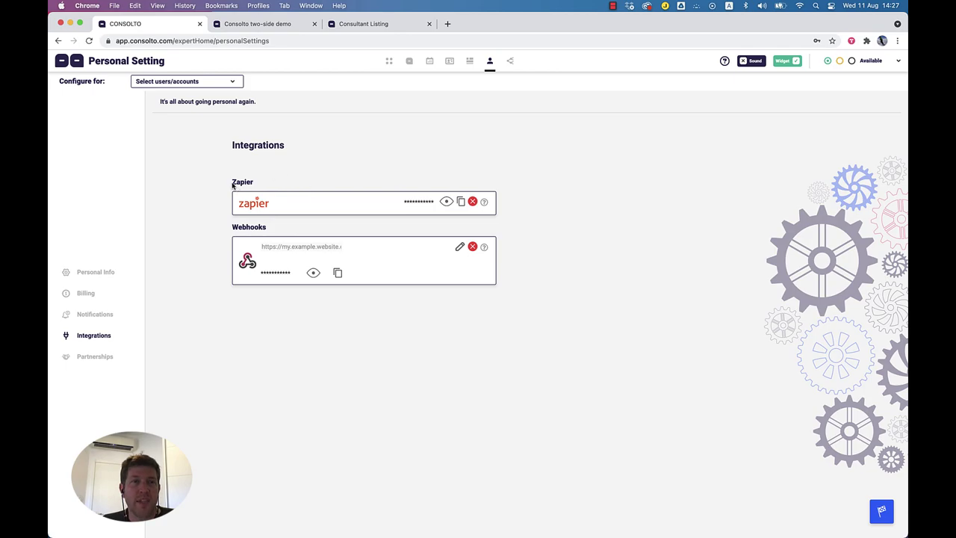
pyautogui.moveTo(233, 183); pyautogui.dragTo(258, 183)
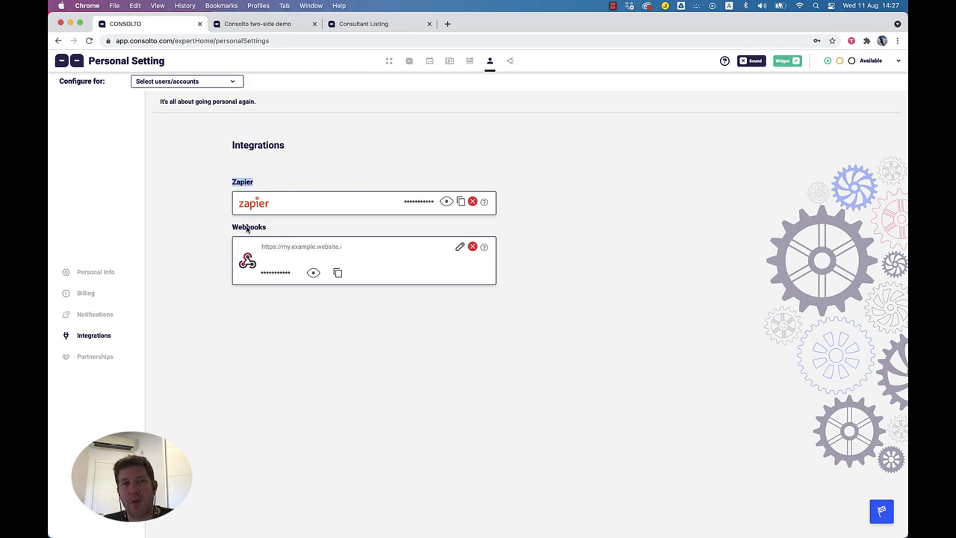
pyautogui.doubleClick(245, 228)
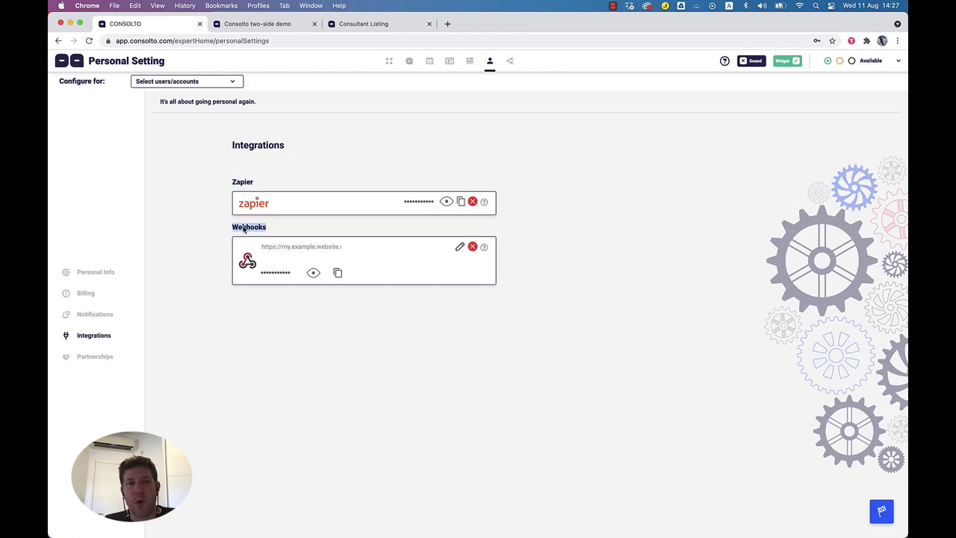
pyautogui.click(102, 359)
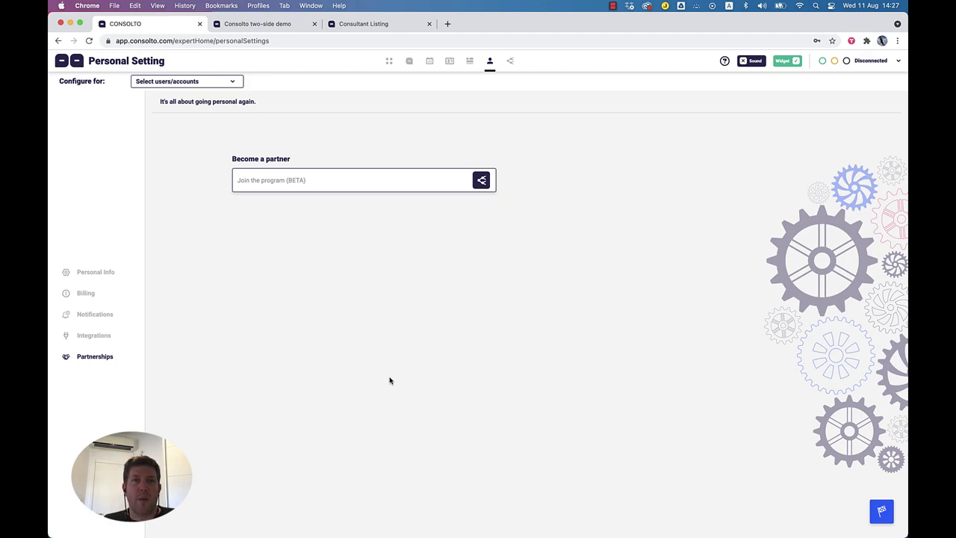
pyautogui.click(482, 180)
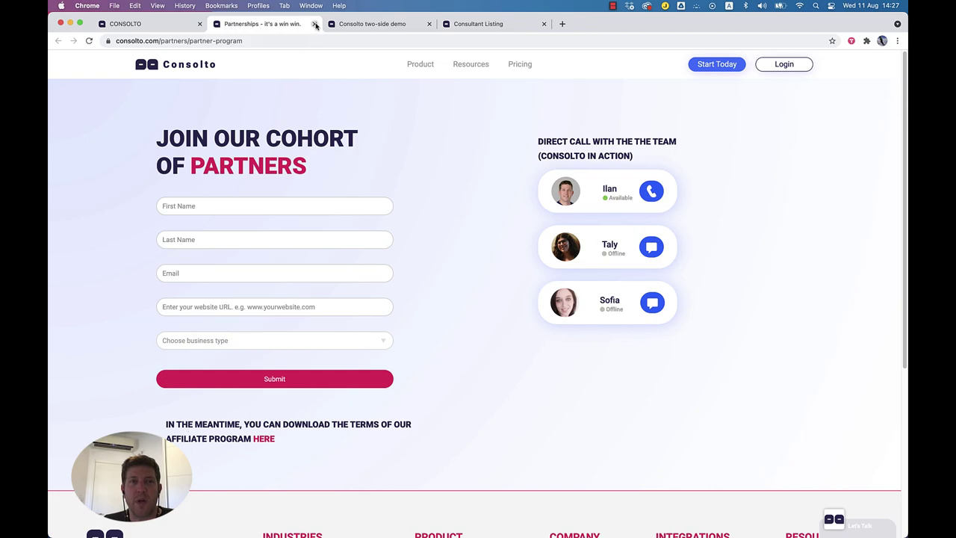
pyautogui.click(314, 25)
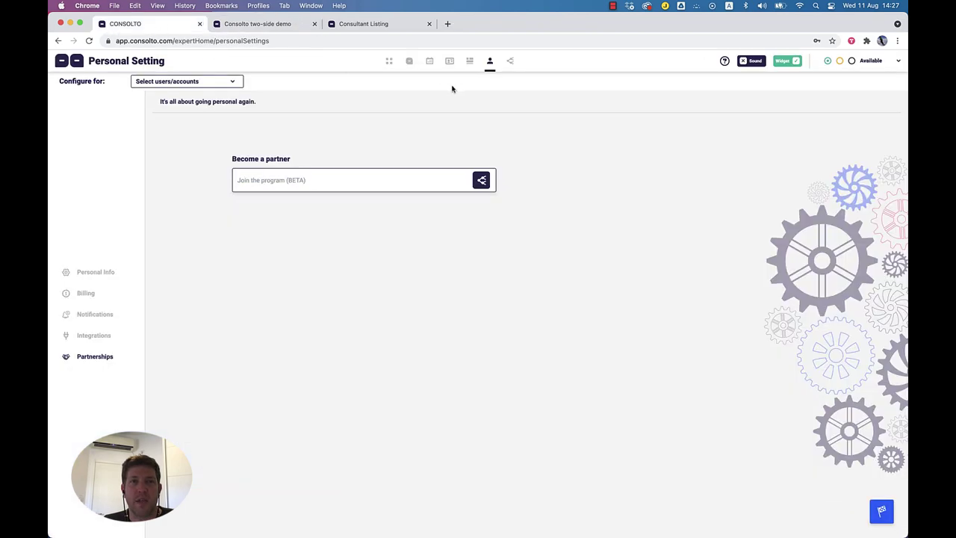
# Step: In Partners Zone, cancel a client invite and copy the affiliate link
pyautogui.click(511, 63)
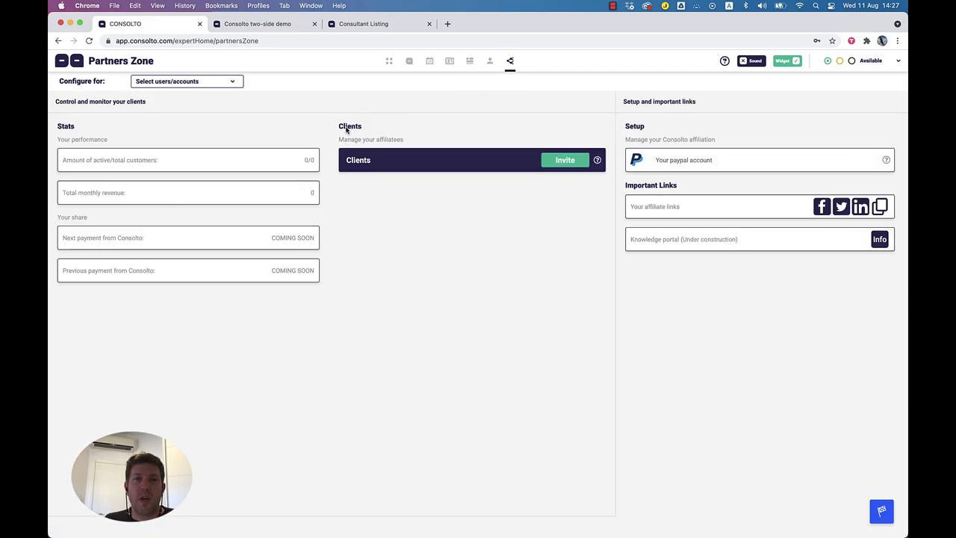
pyautogui.click(570, 162)
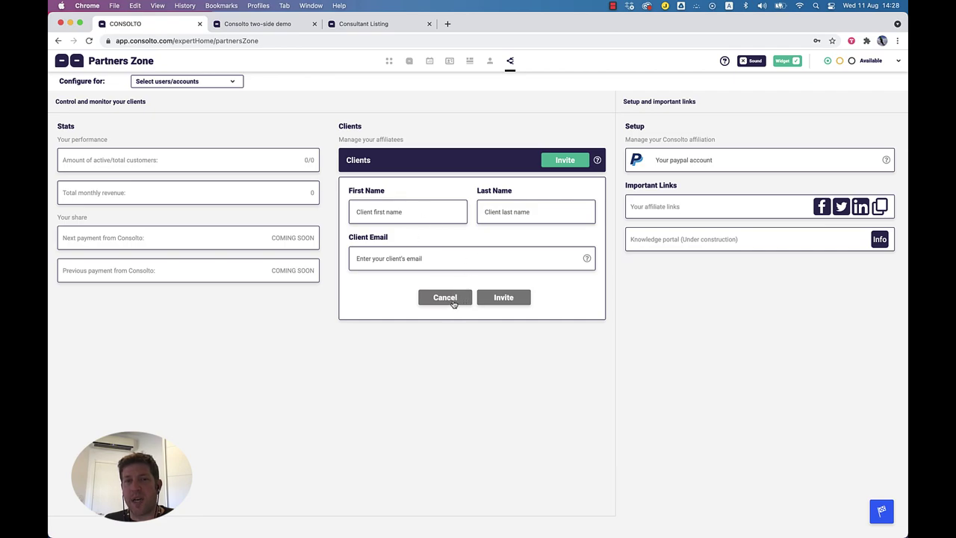
pyautogui.click(451, 302)
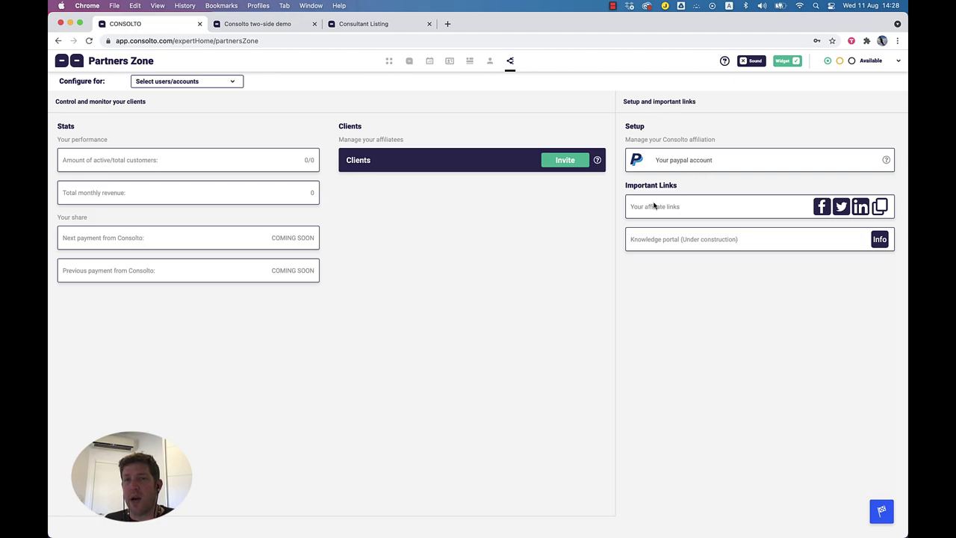
pyautogui.moveTo(631, 188); pyautogui.dragTo(690, 189)
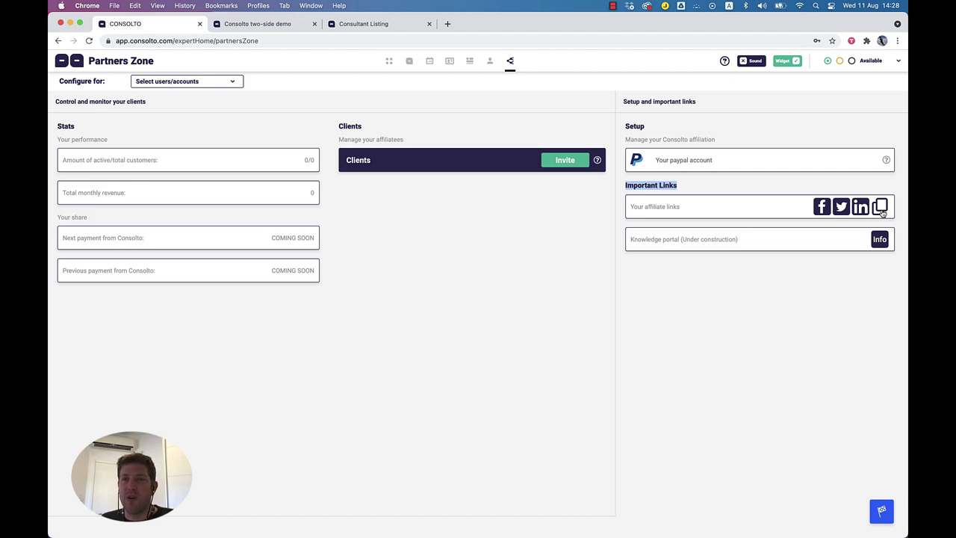
pyautogui.click(881, 208)
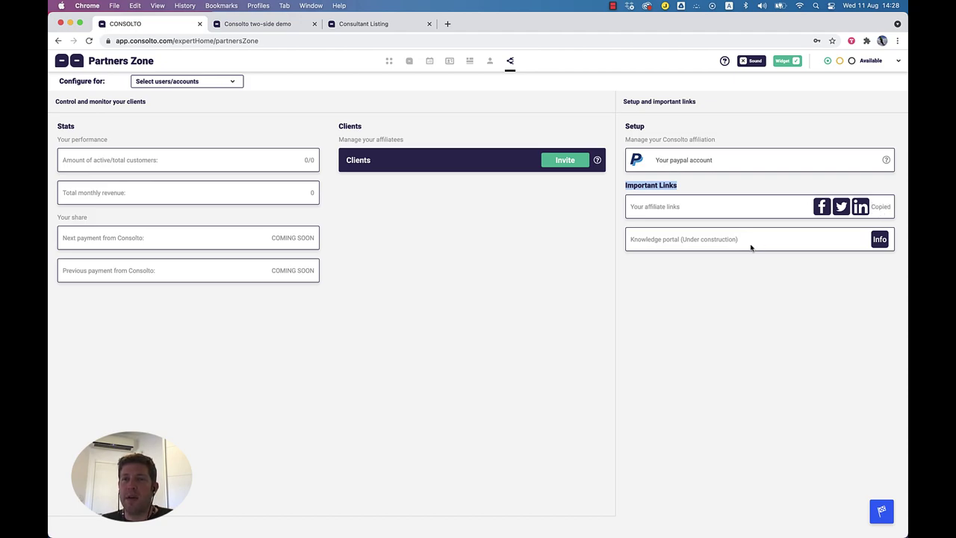